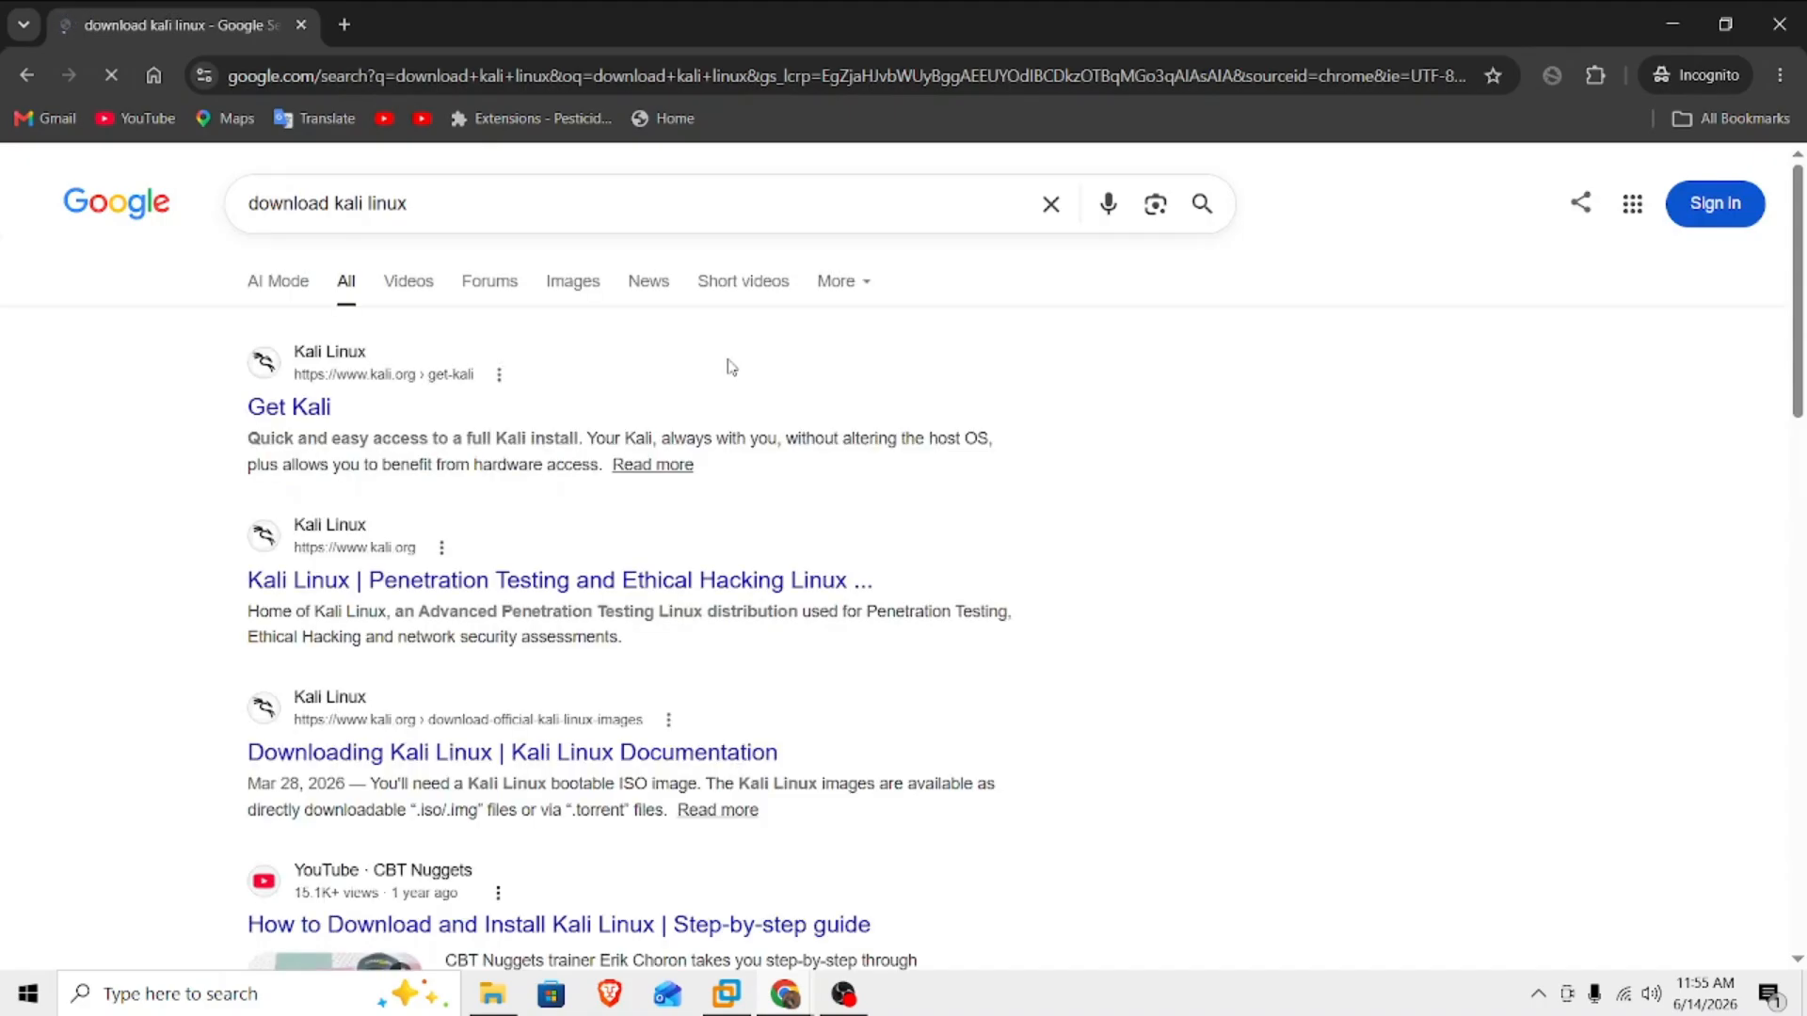
Open the Get Kali page from the search results and go to the recommended Kali Linux 2026.1 installer image.
click(289, 408)
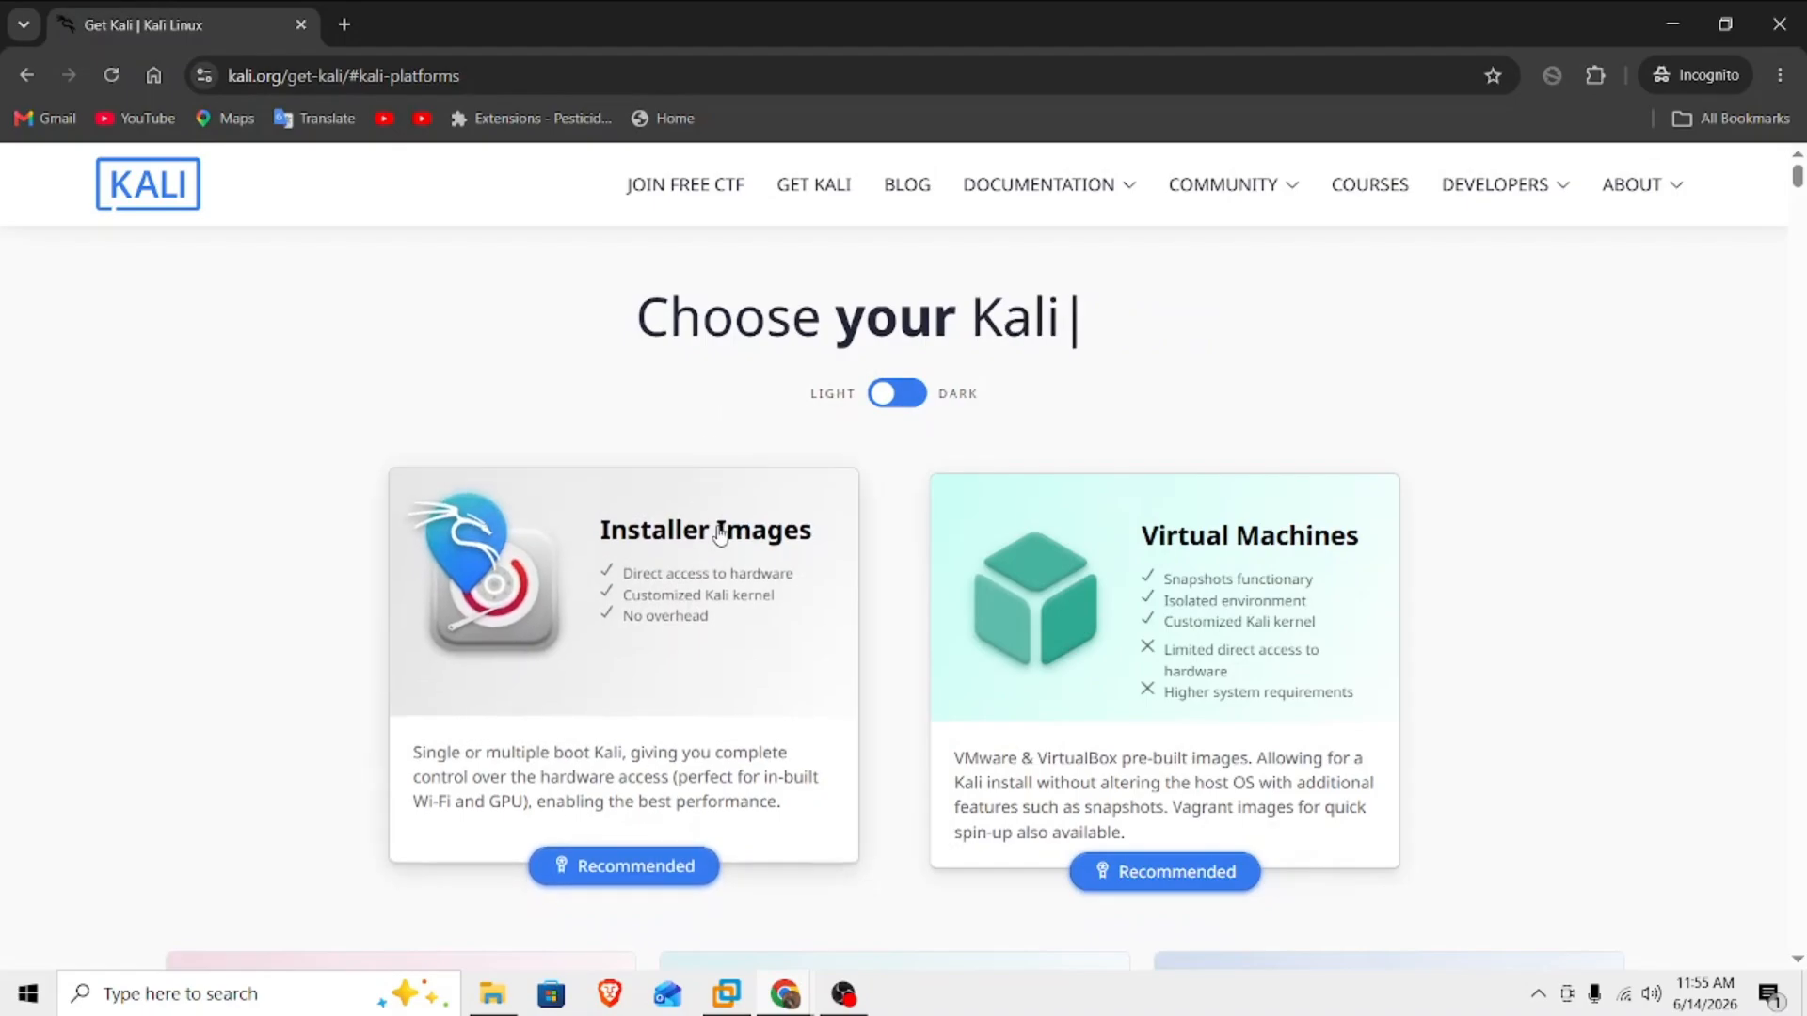
click(651, 770)
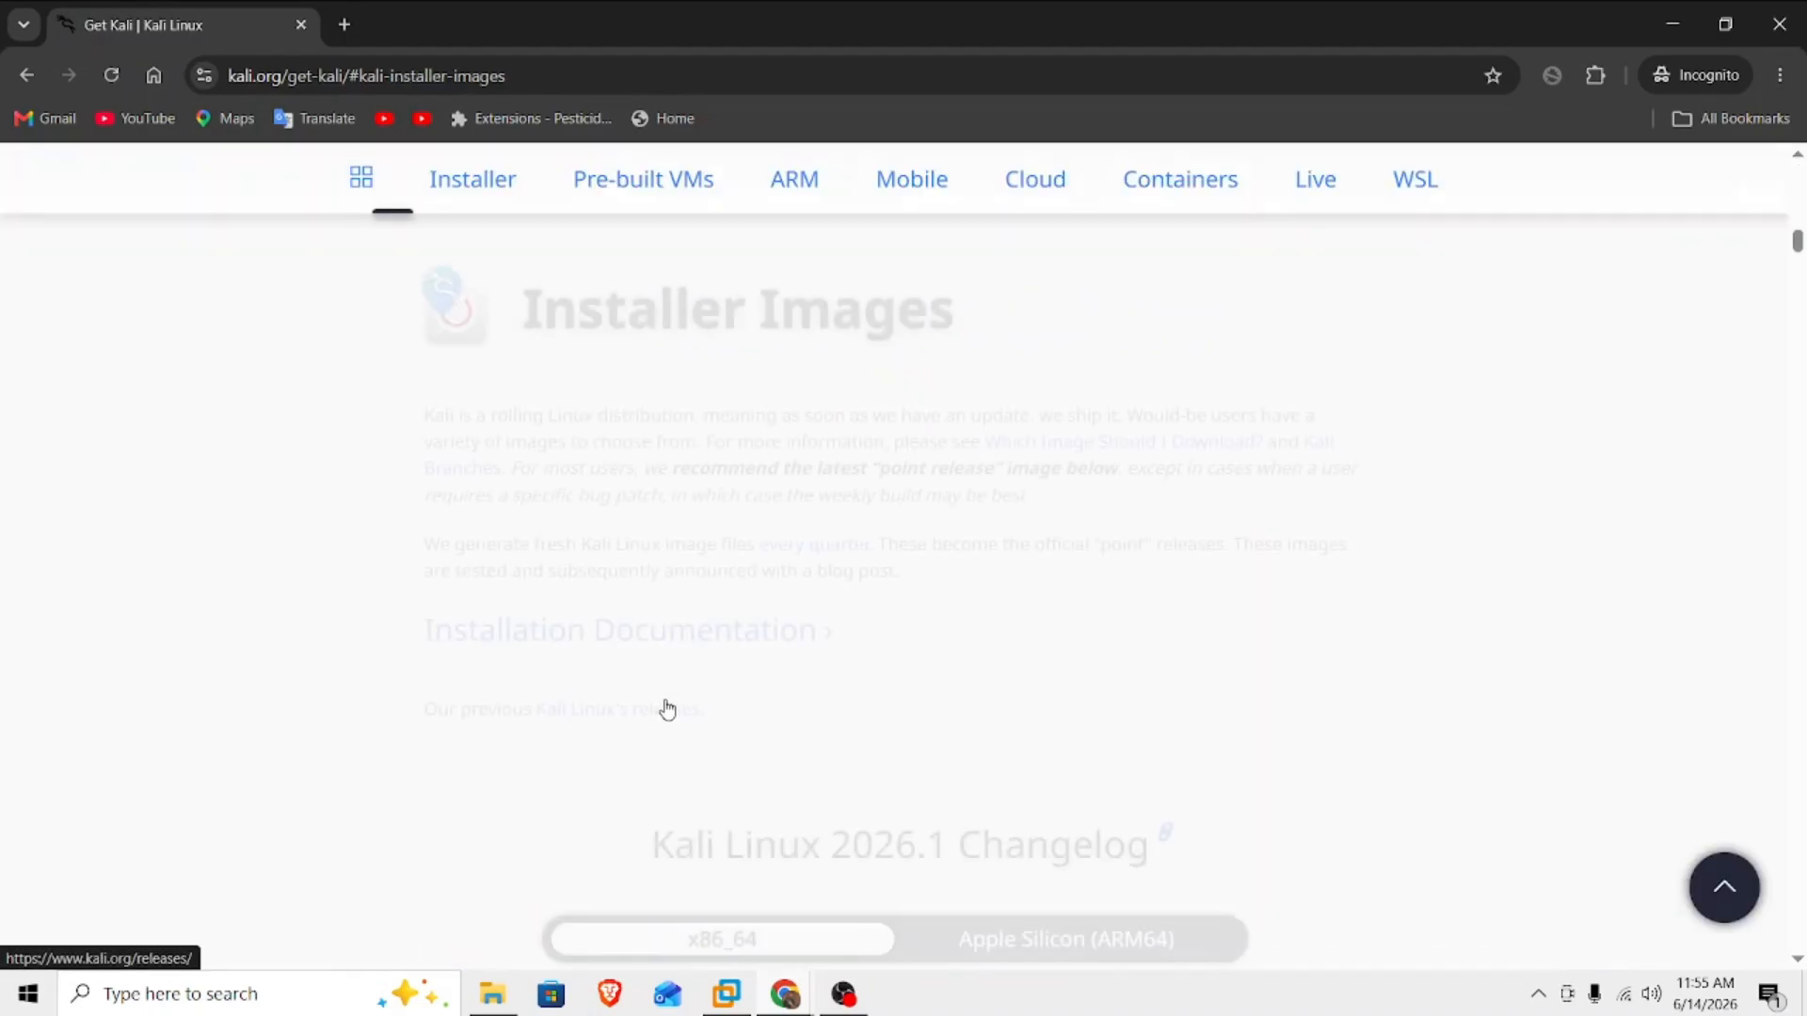
drag(515, 324, 1046, 264)
scroll(982, 551, down, 5)
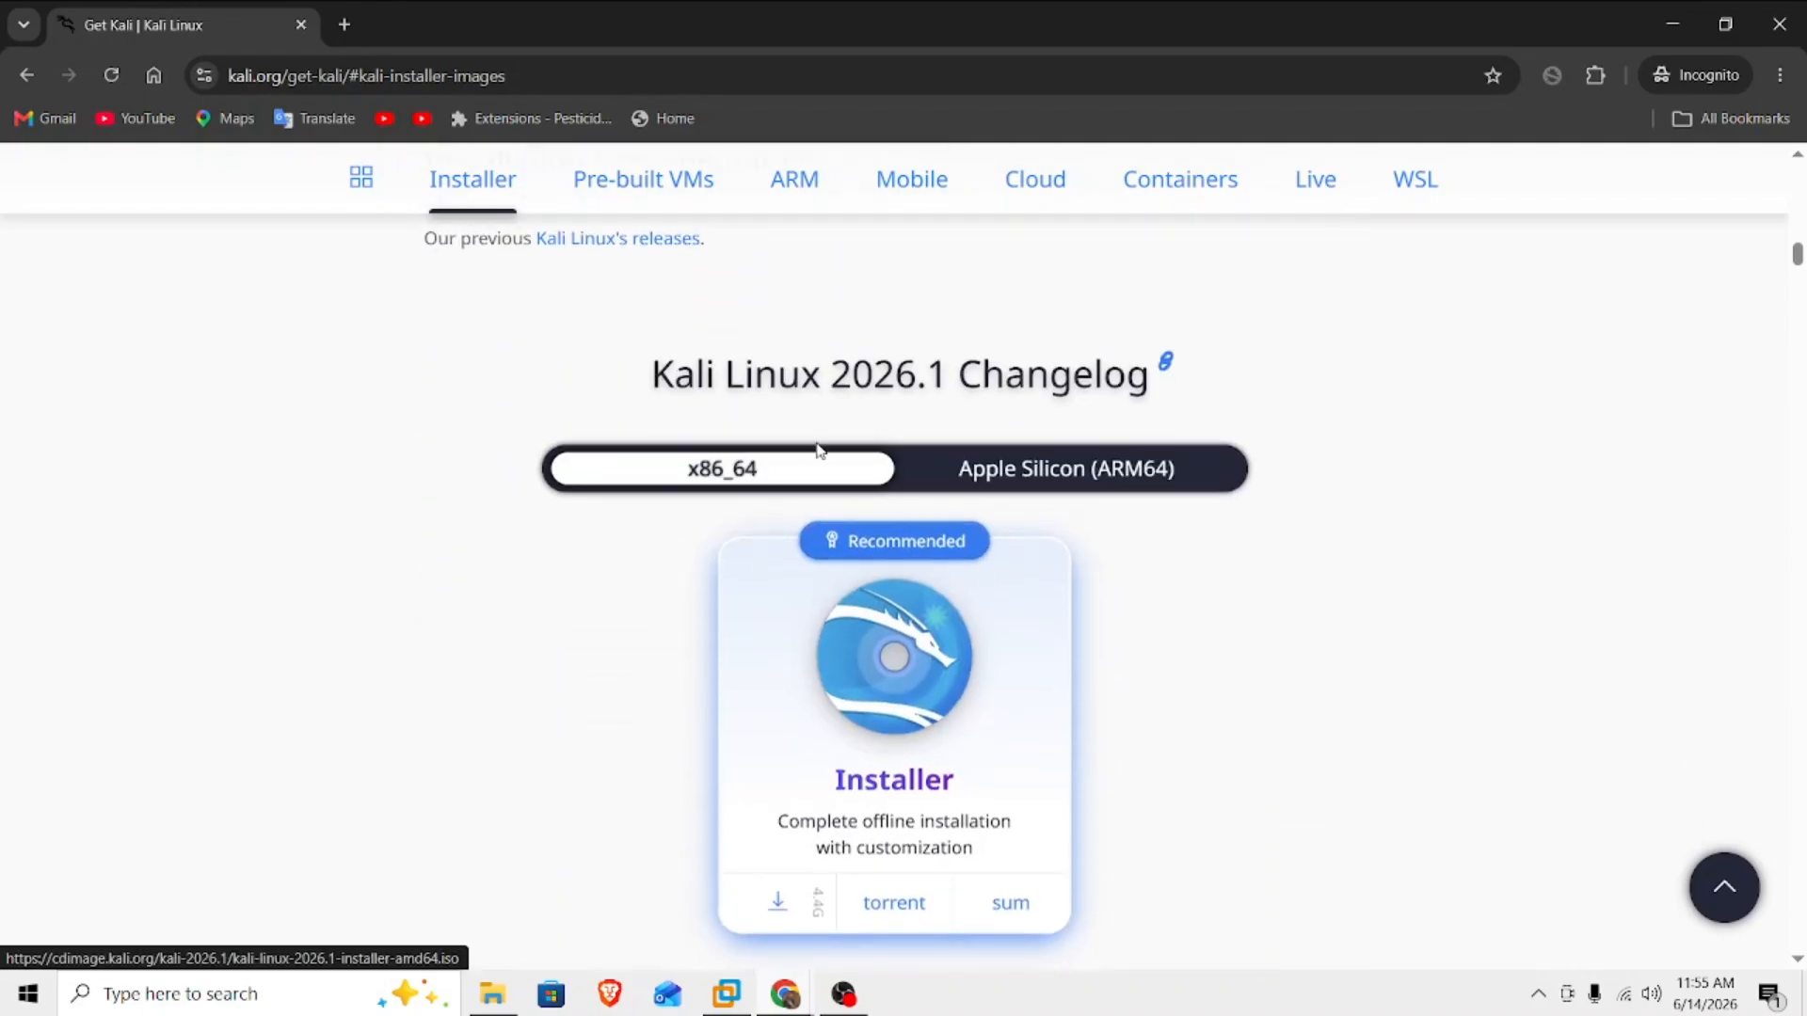
drag(609, 327, 1156, 362)
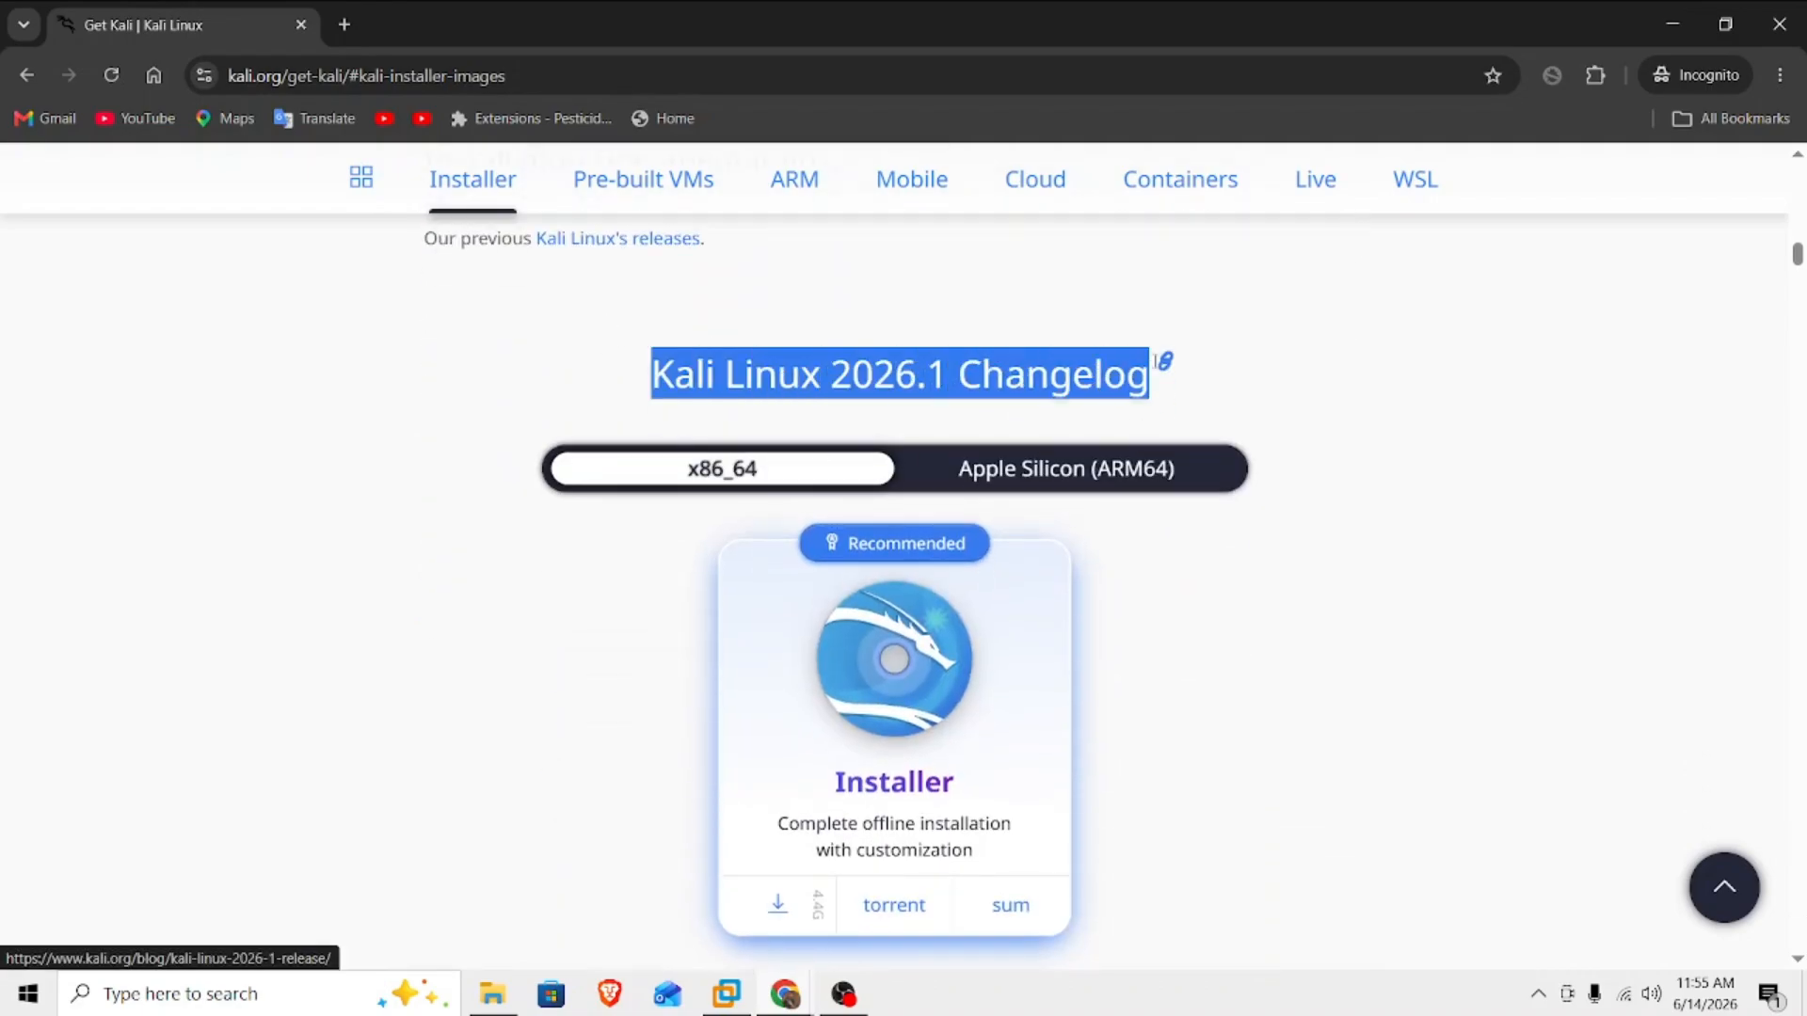
scroll(1493, 552, down, 1)
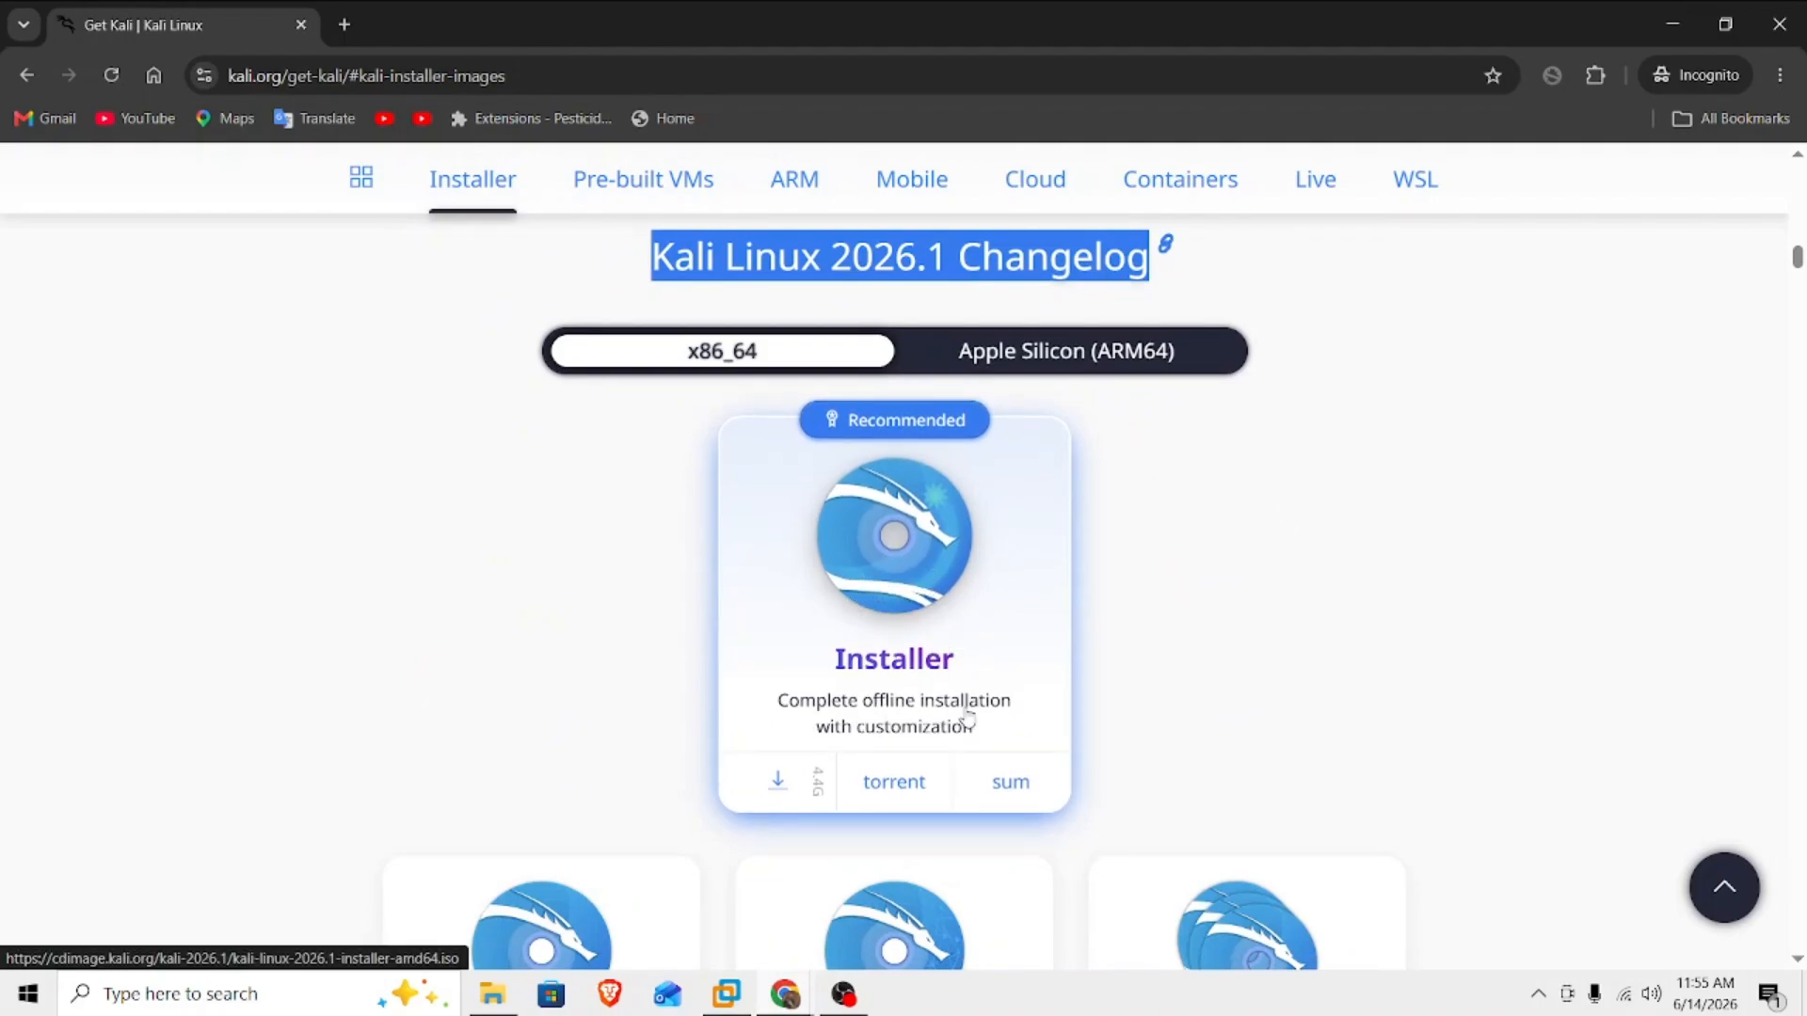
Download the kali-linux-2026.1-installer-amd64 ISO into the kALI folder on the Desktop and check the download's progress.
click(781, 784)
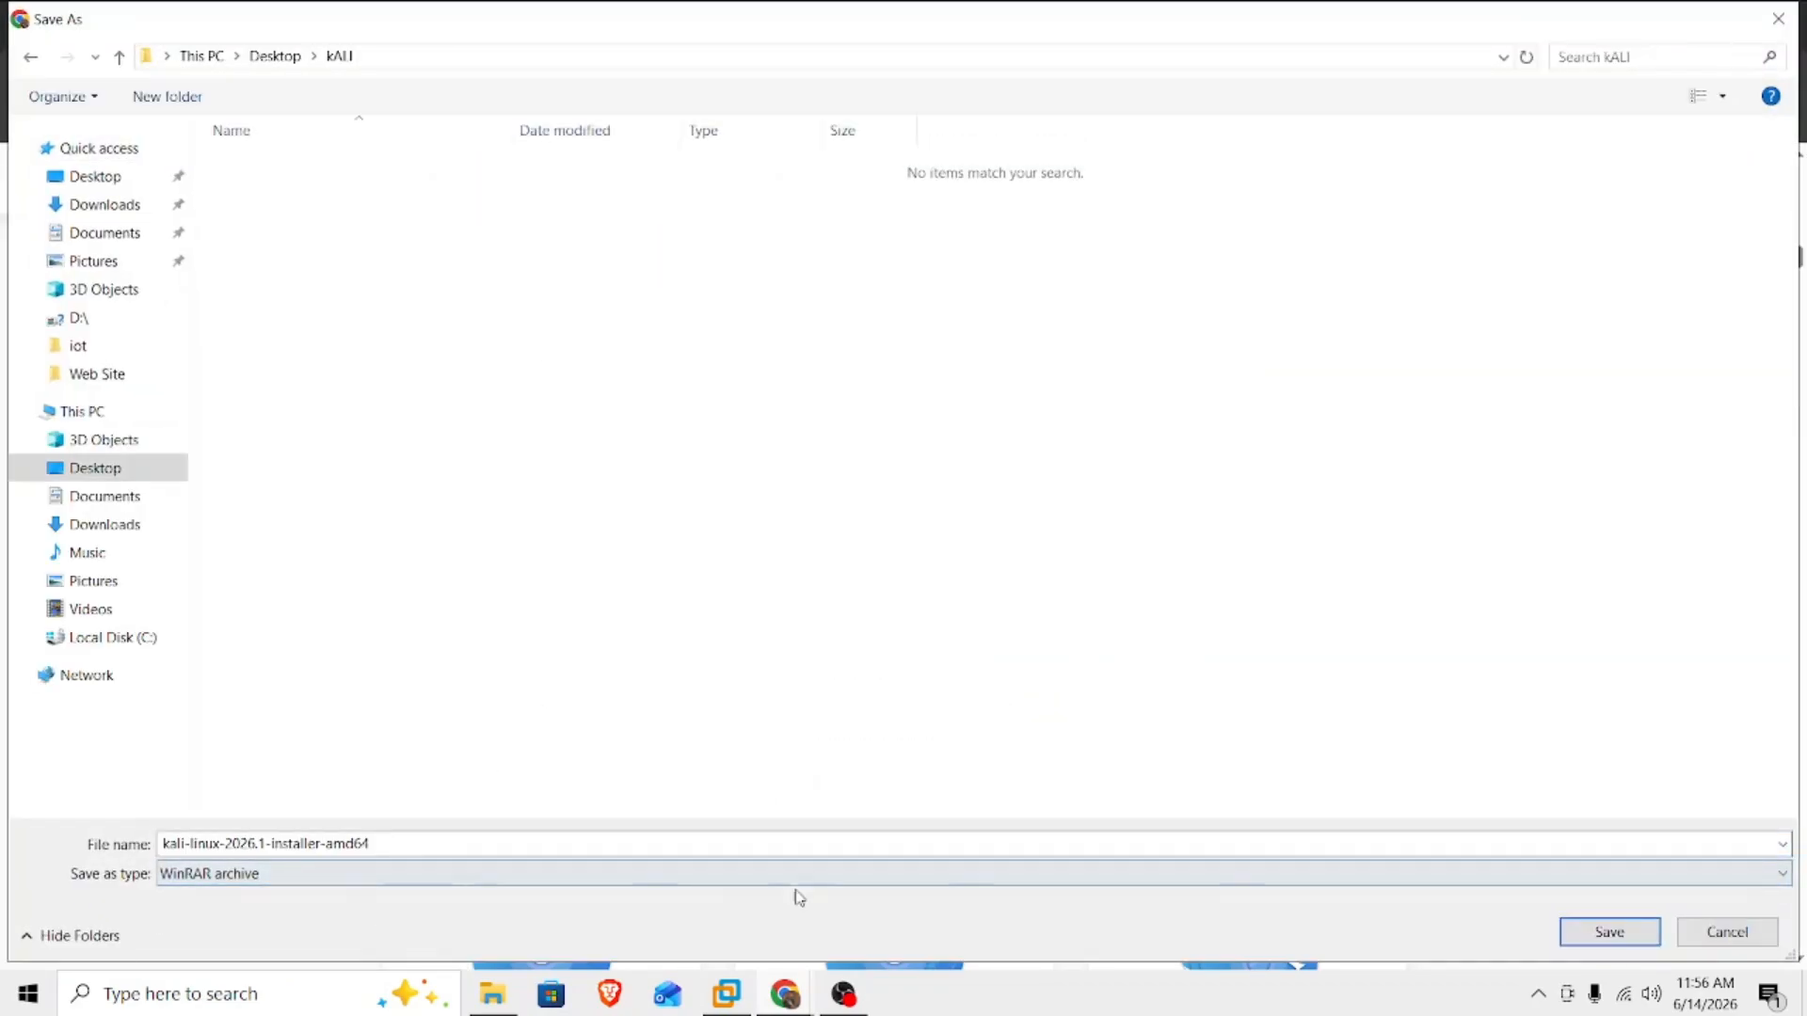
click(1610, 933)
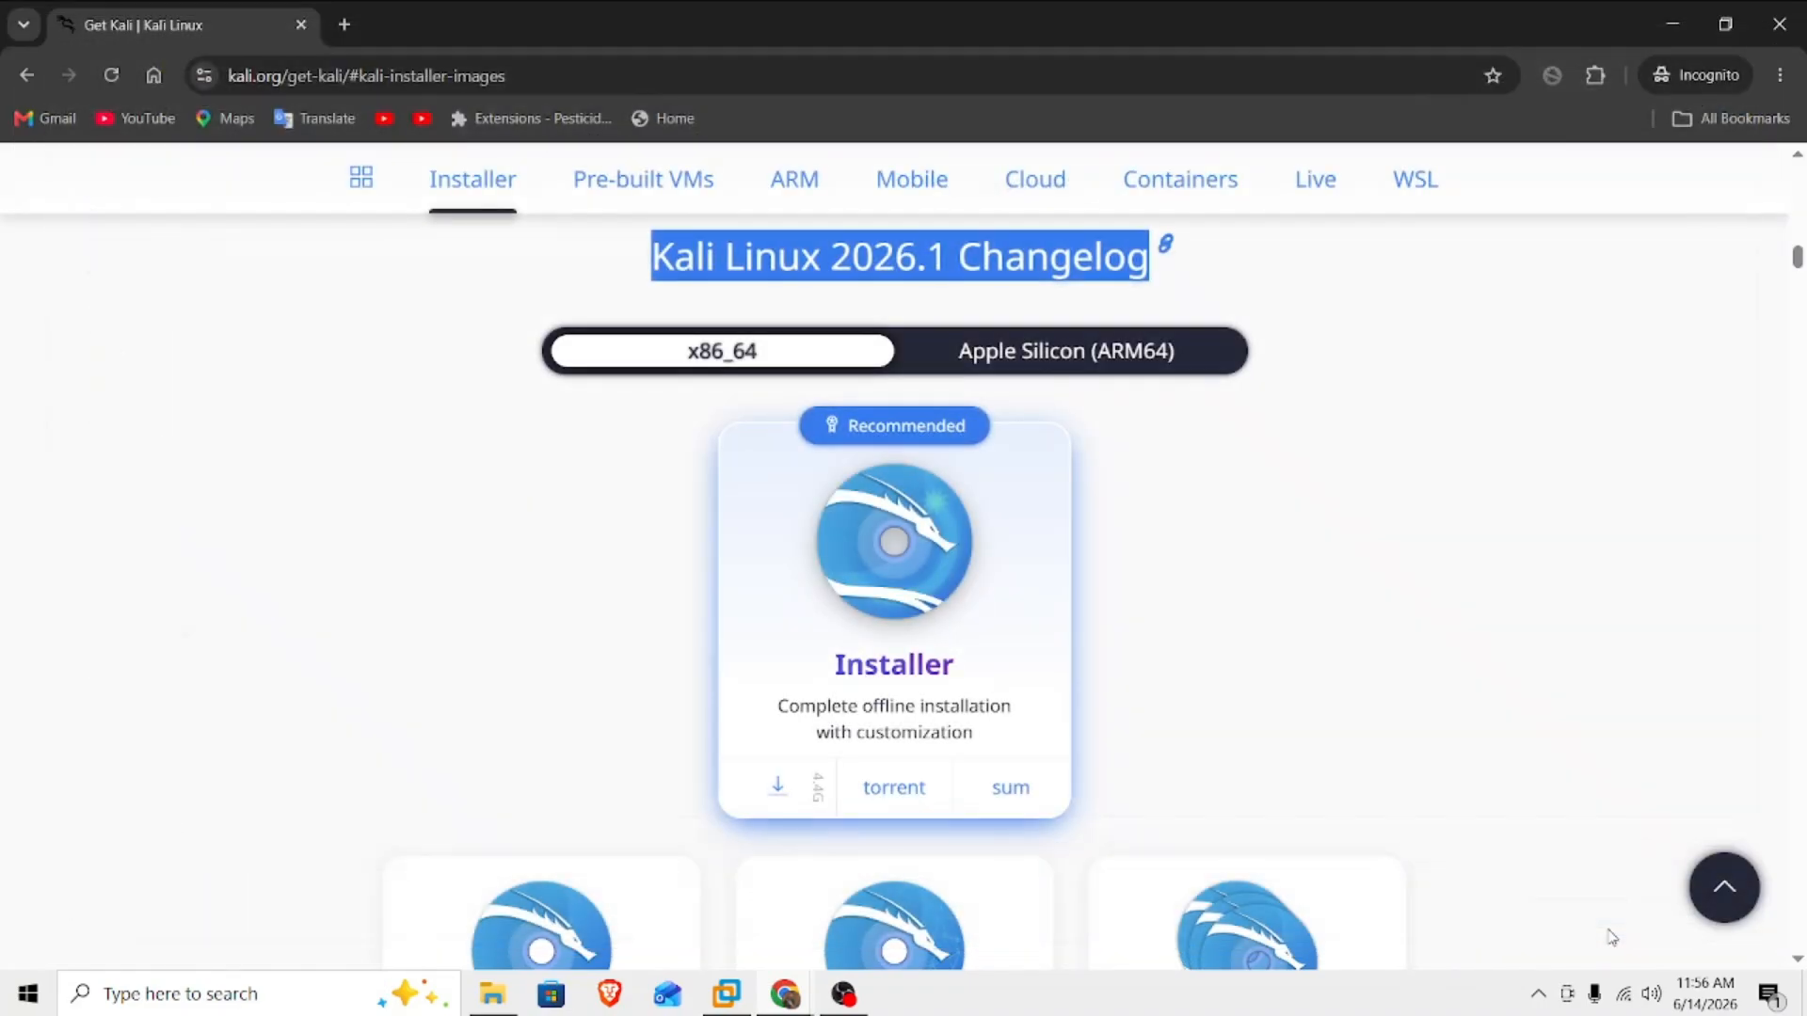
click(1612, 76)
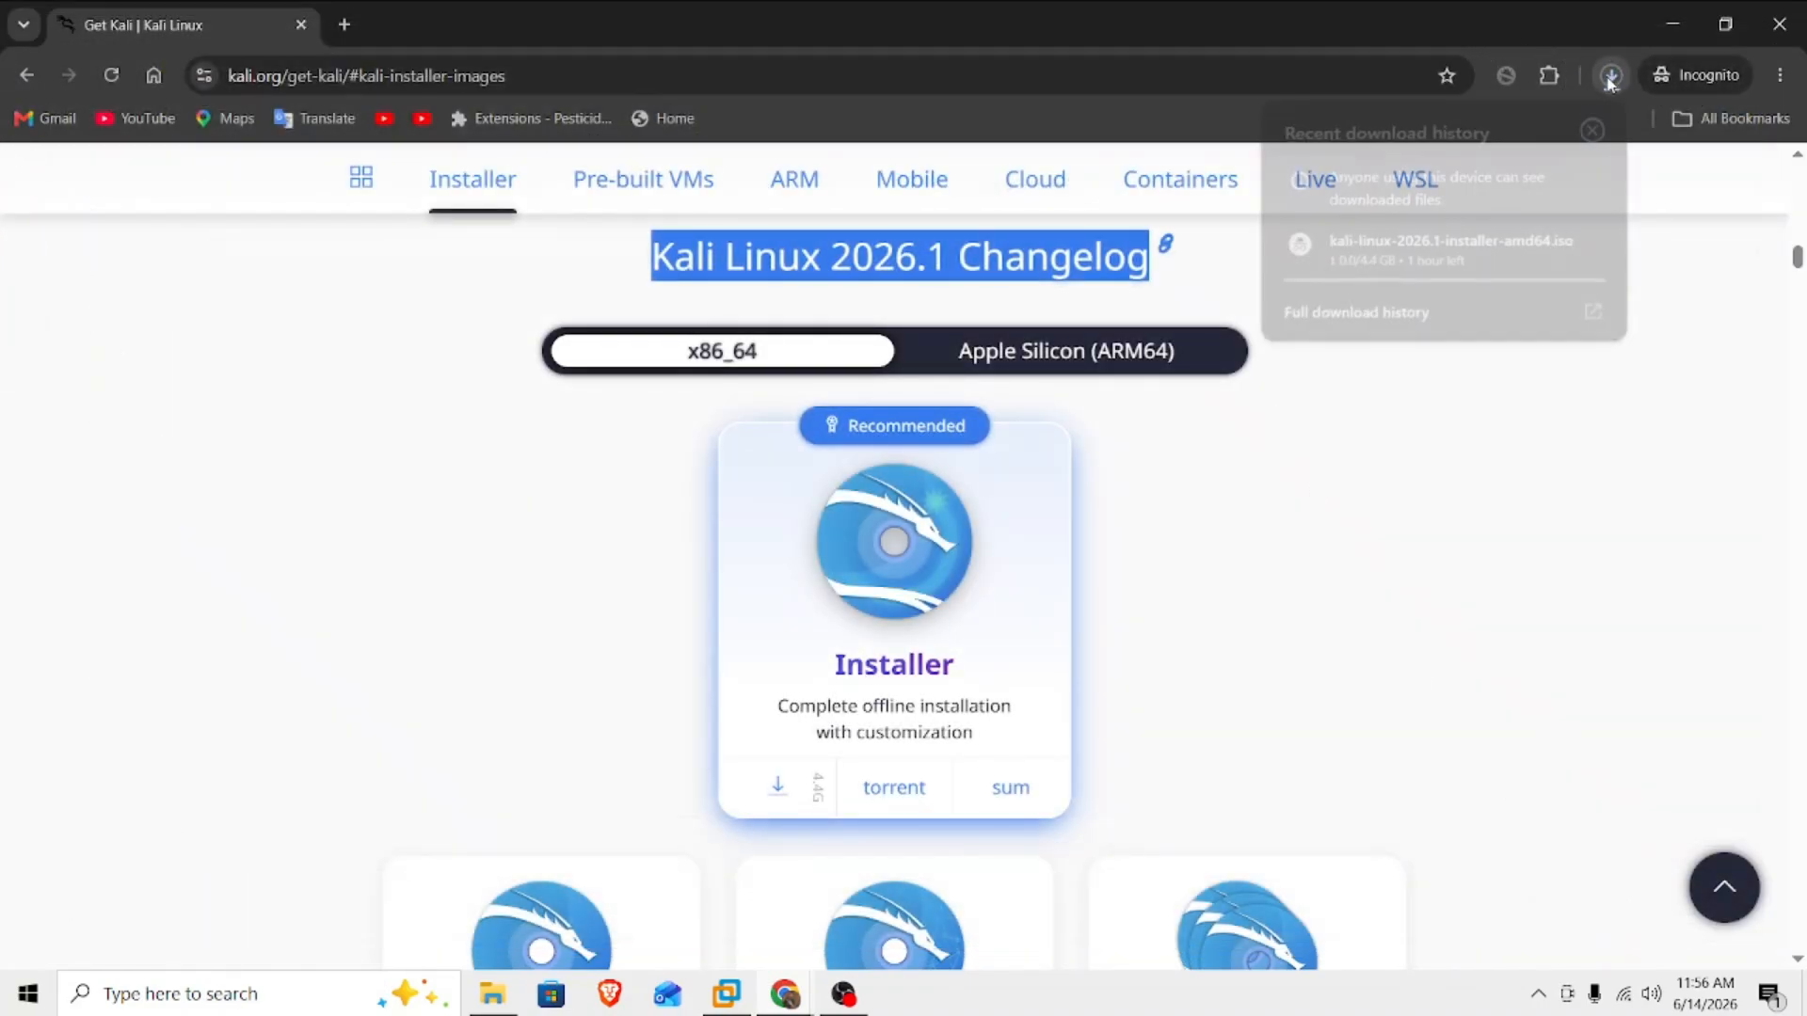
mouse_move(1459, 254)
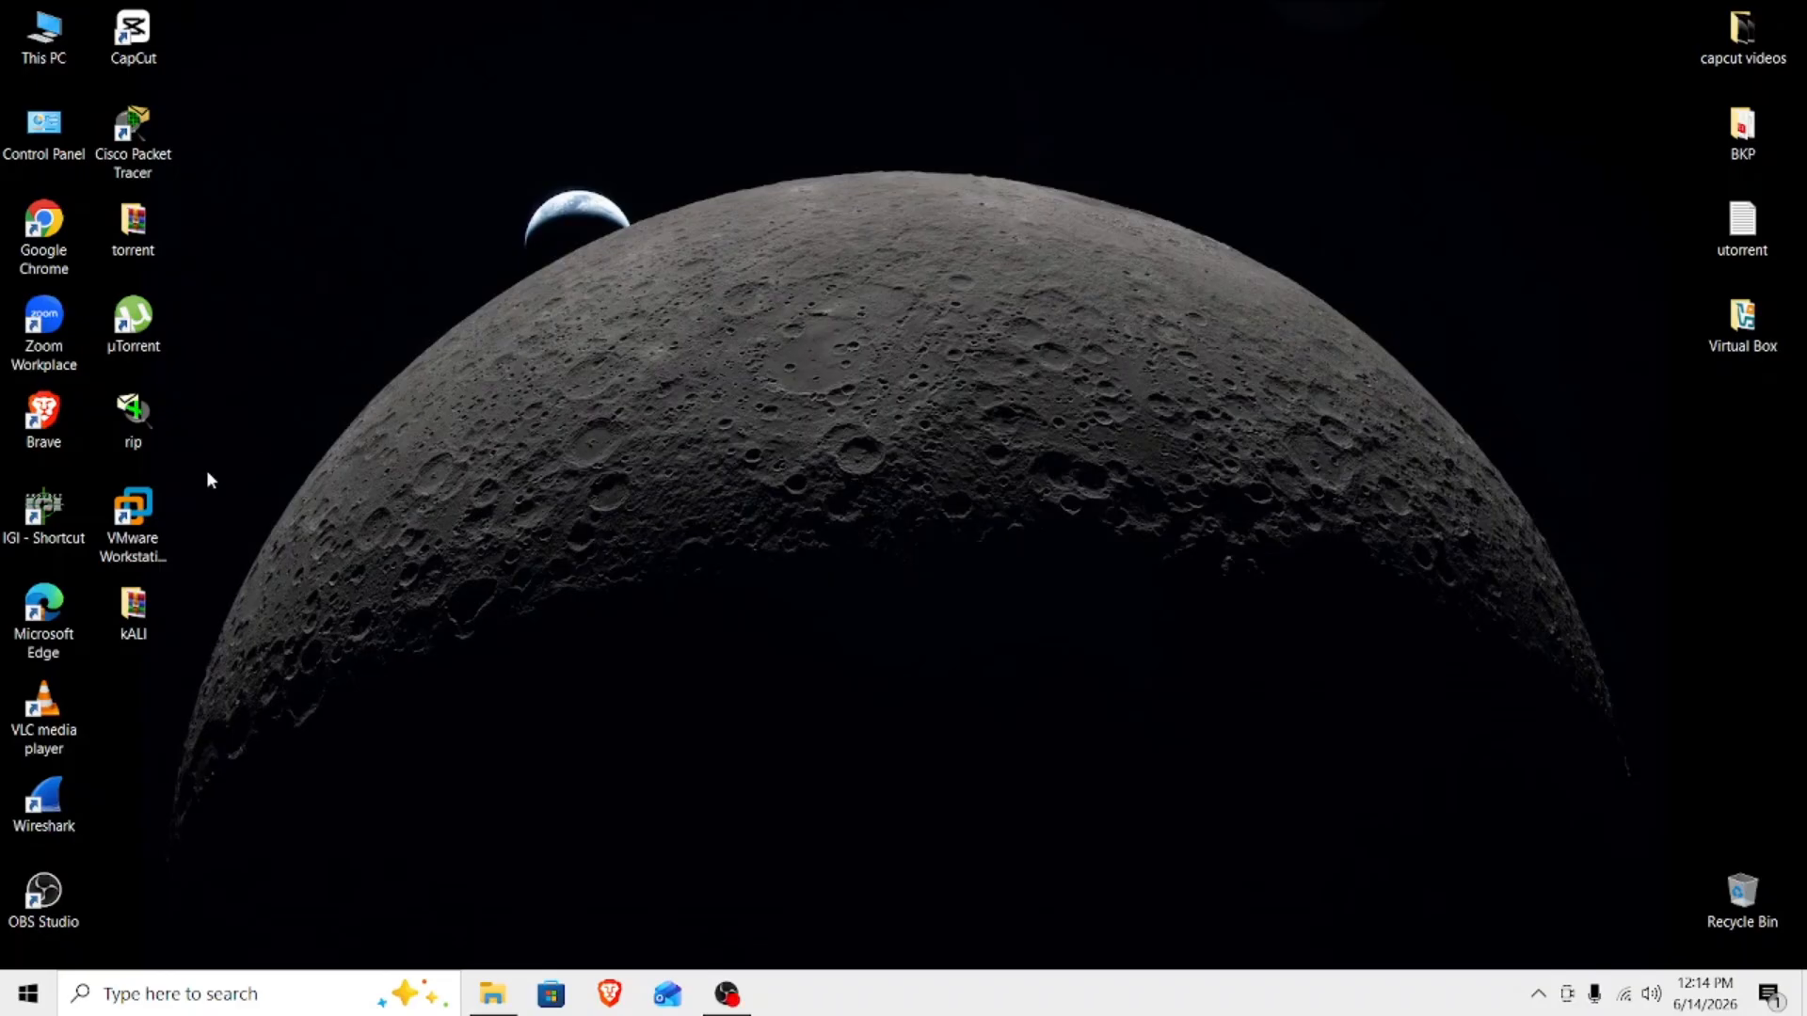
Switch to VMware Workstation and start creating a new virtual machine with the typical configuration.
click(129, 523)
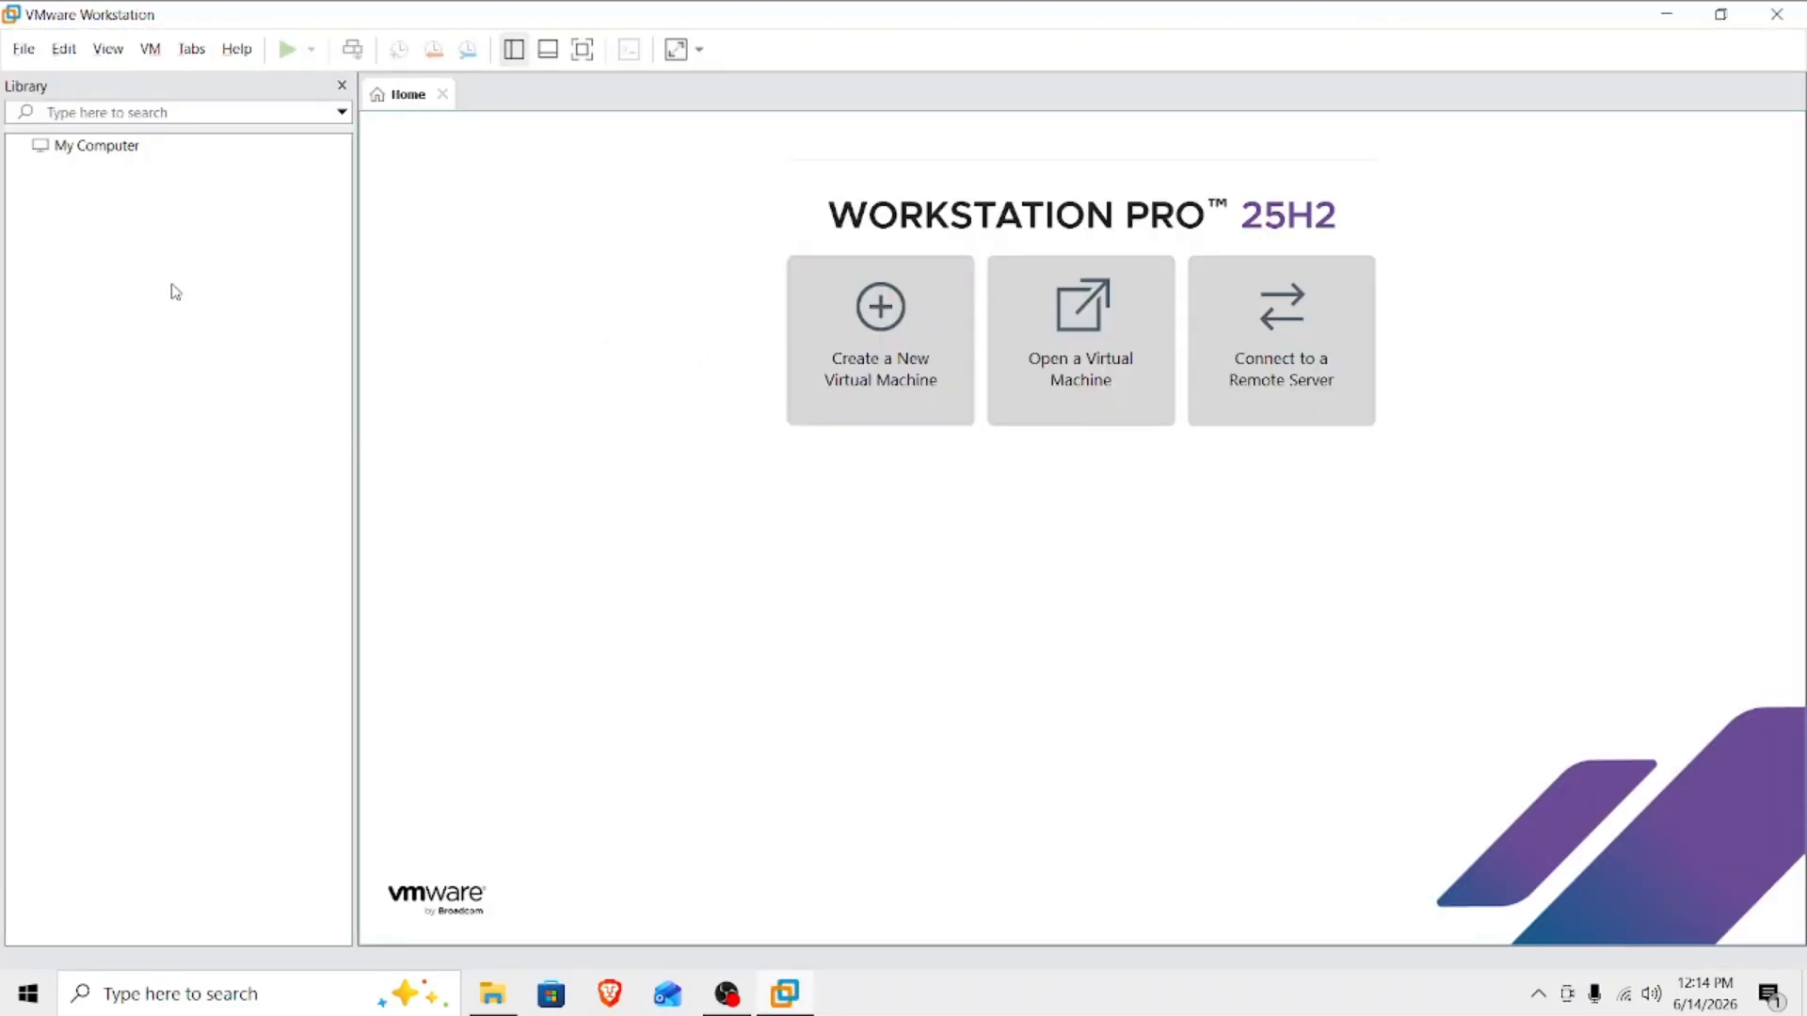
click(23, 48)
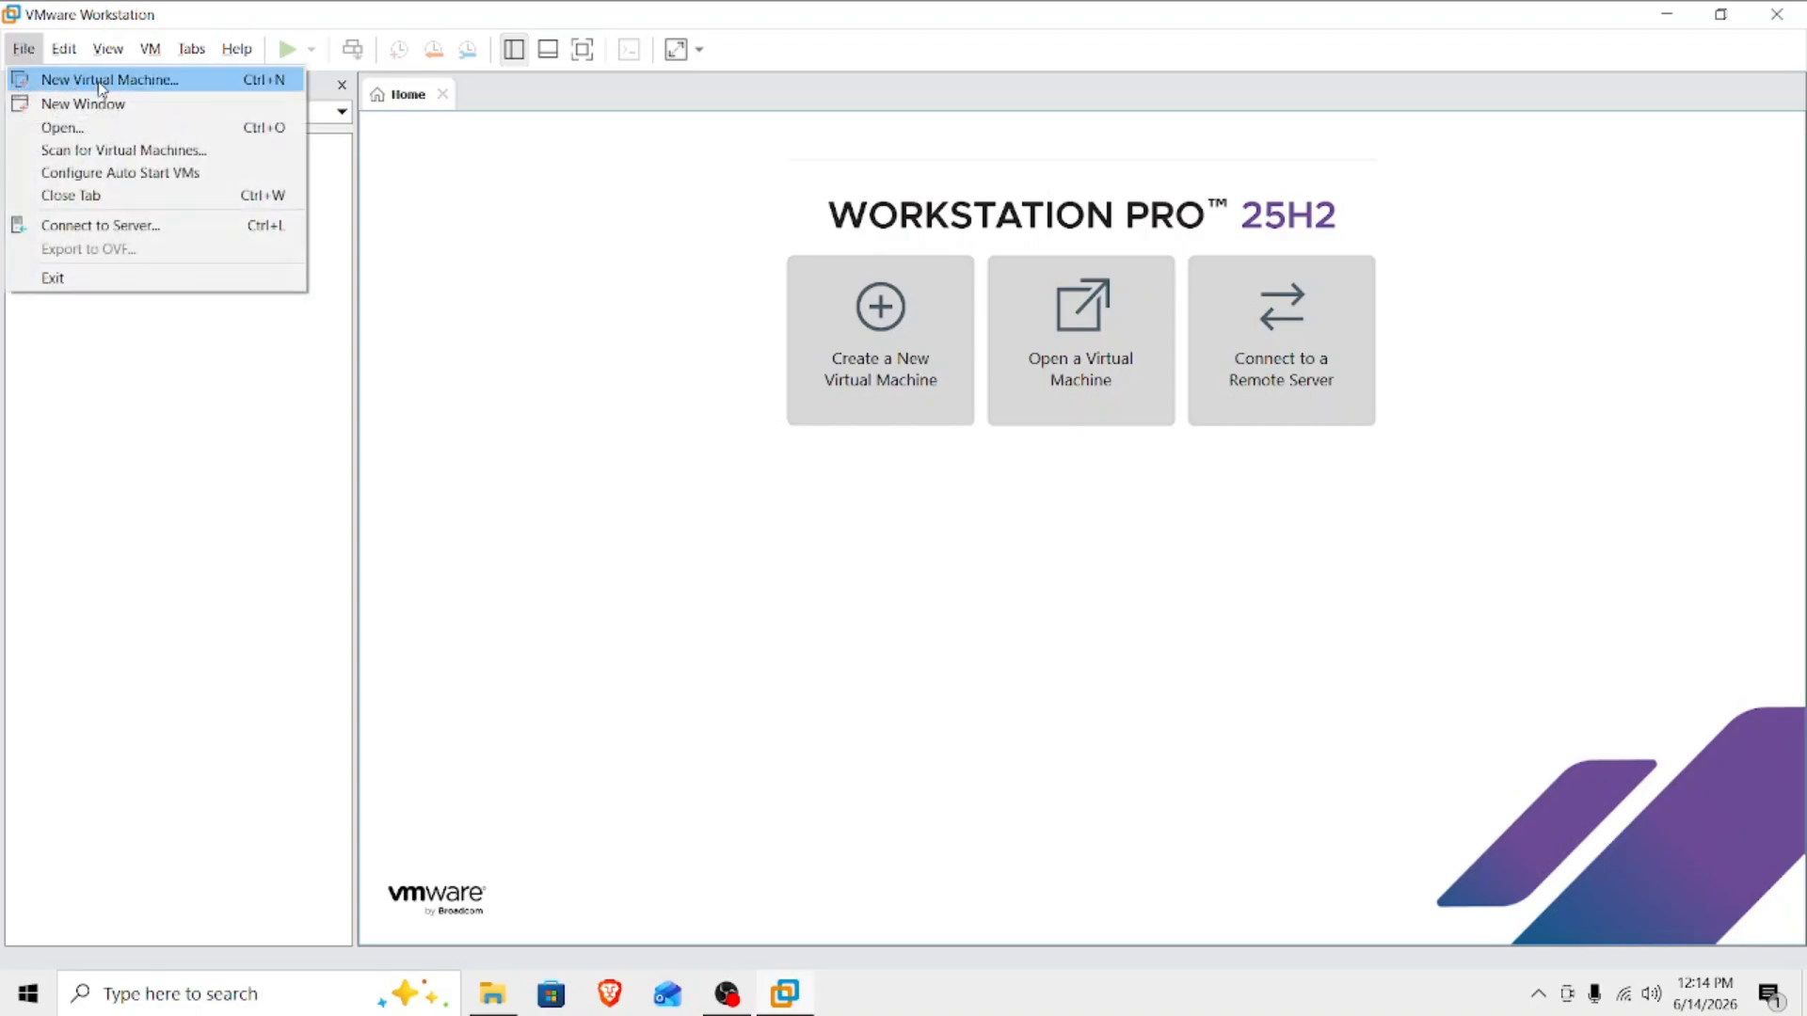
click(101, 83)
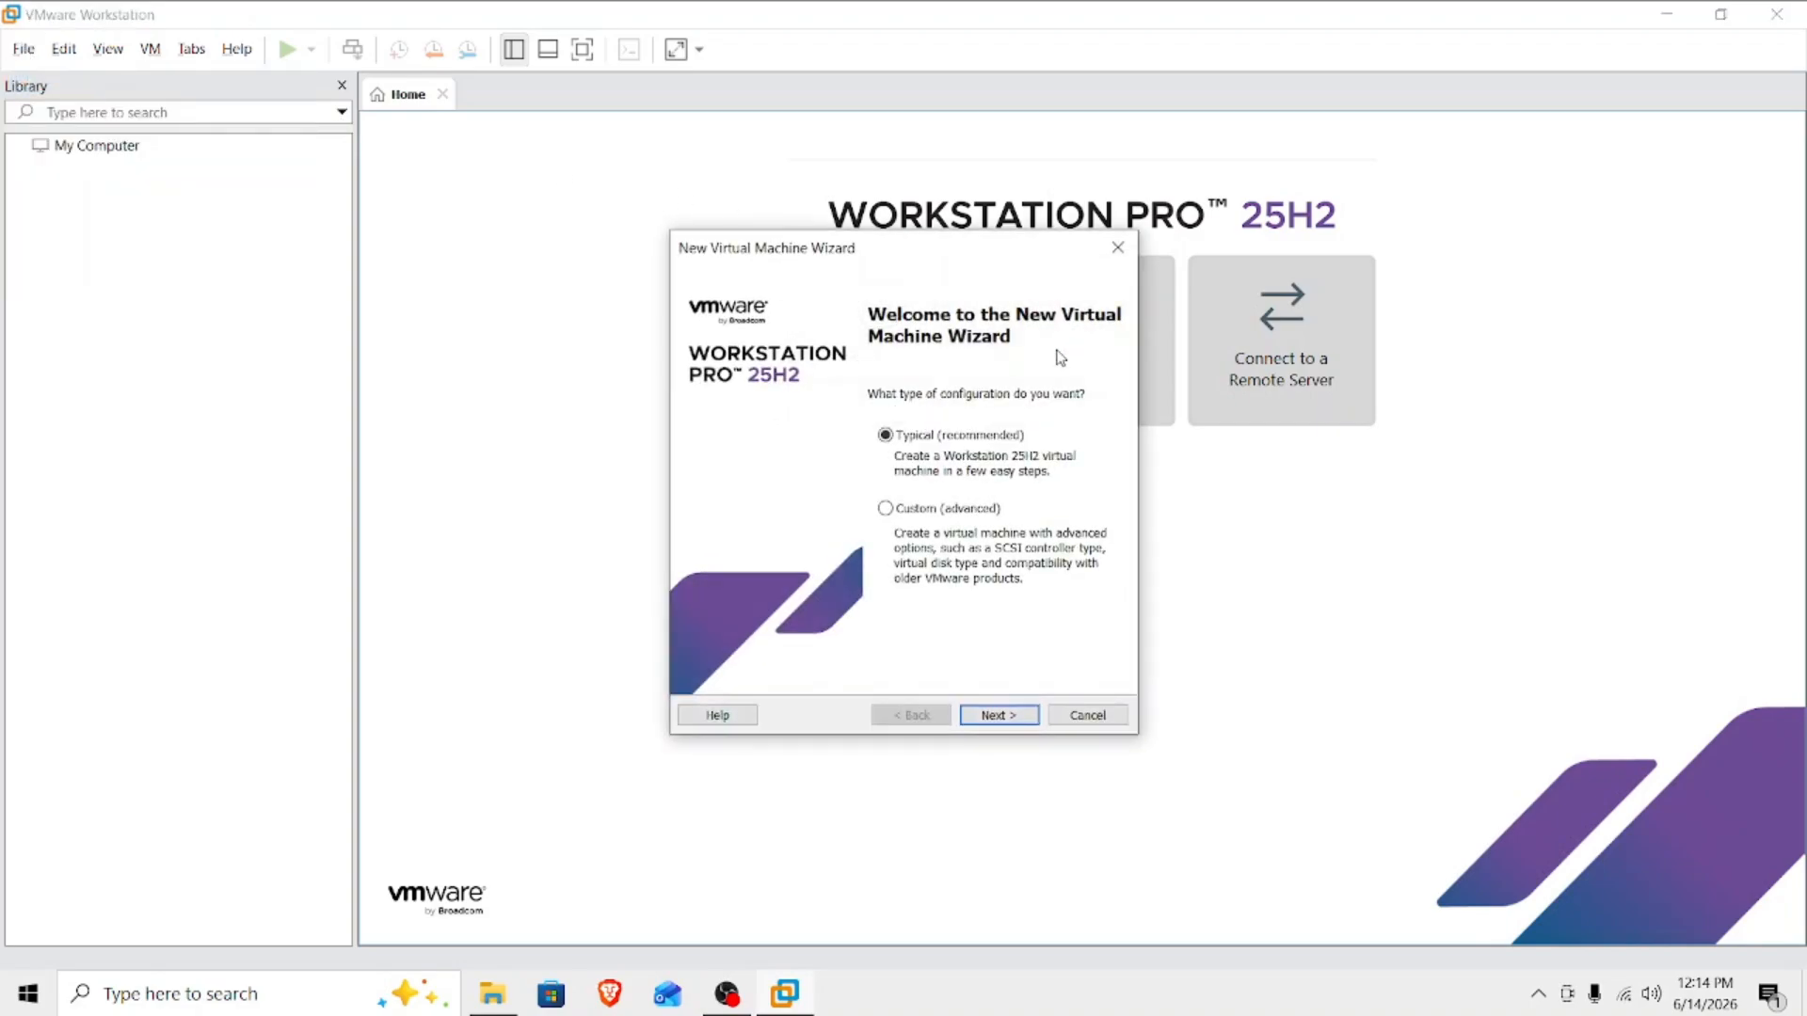
click(1009, 716)
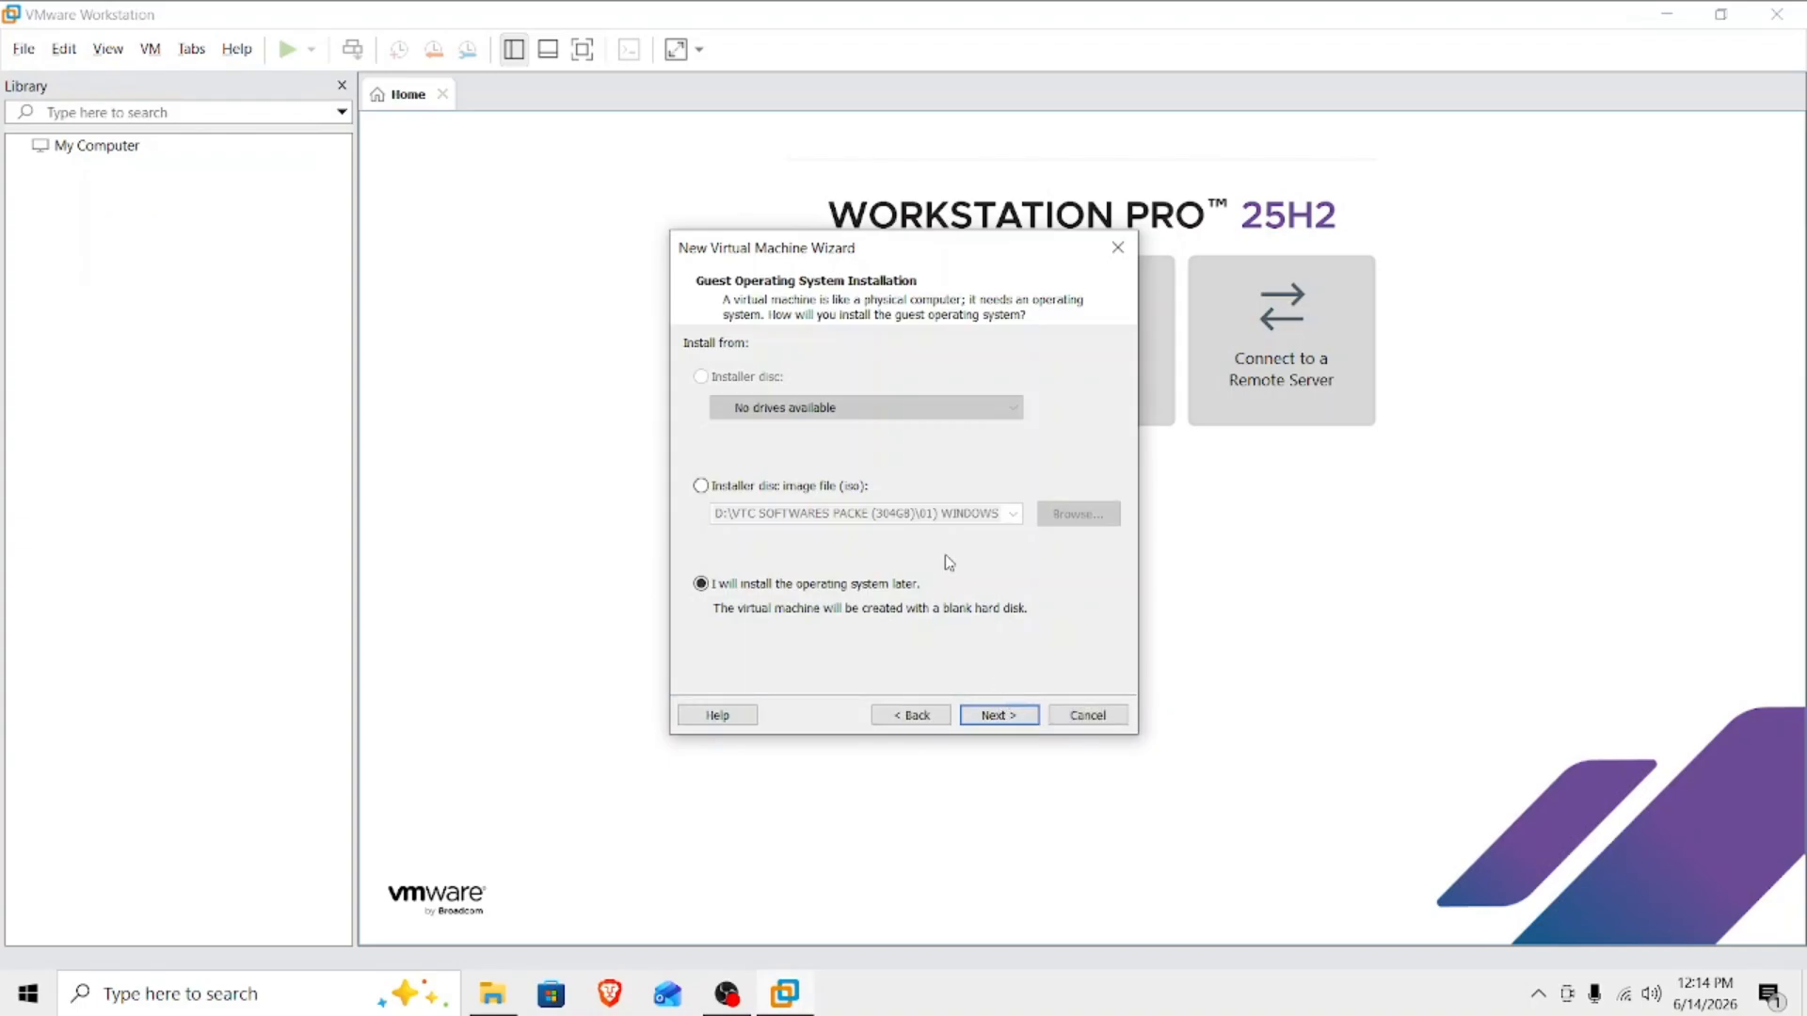
Choose kali-linux-2024.4-installer-amd64 from the Desktop's kALI folder as the installer disc image and continue.
click(704, 486)
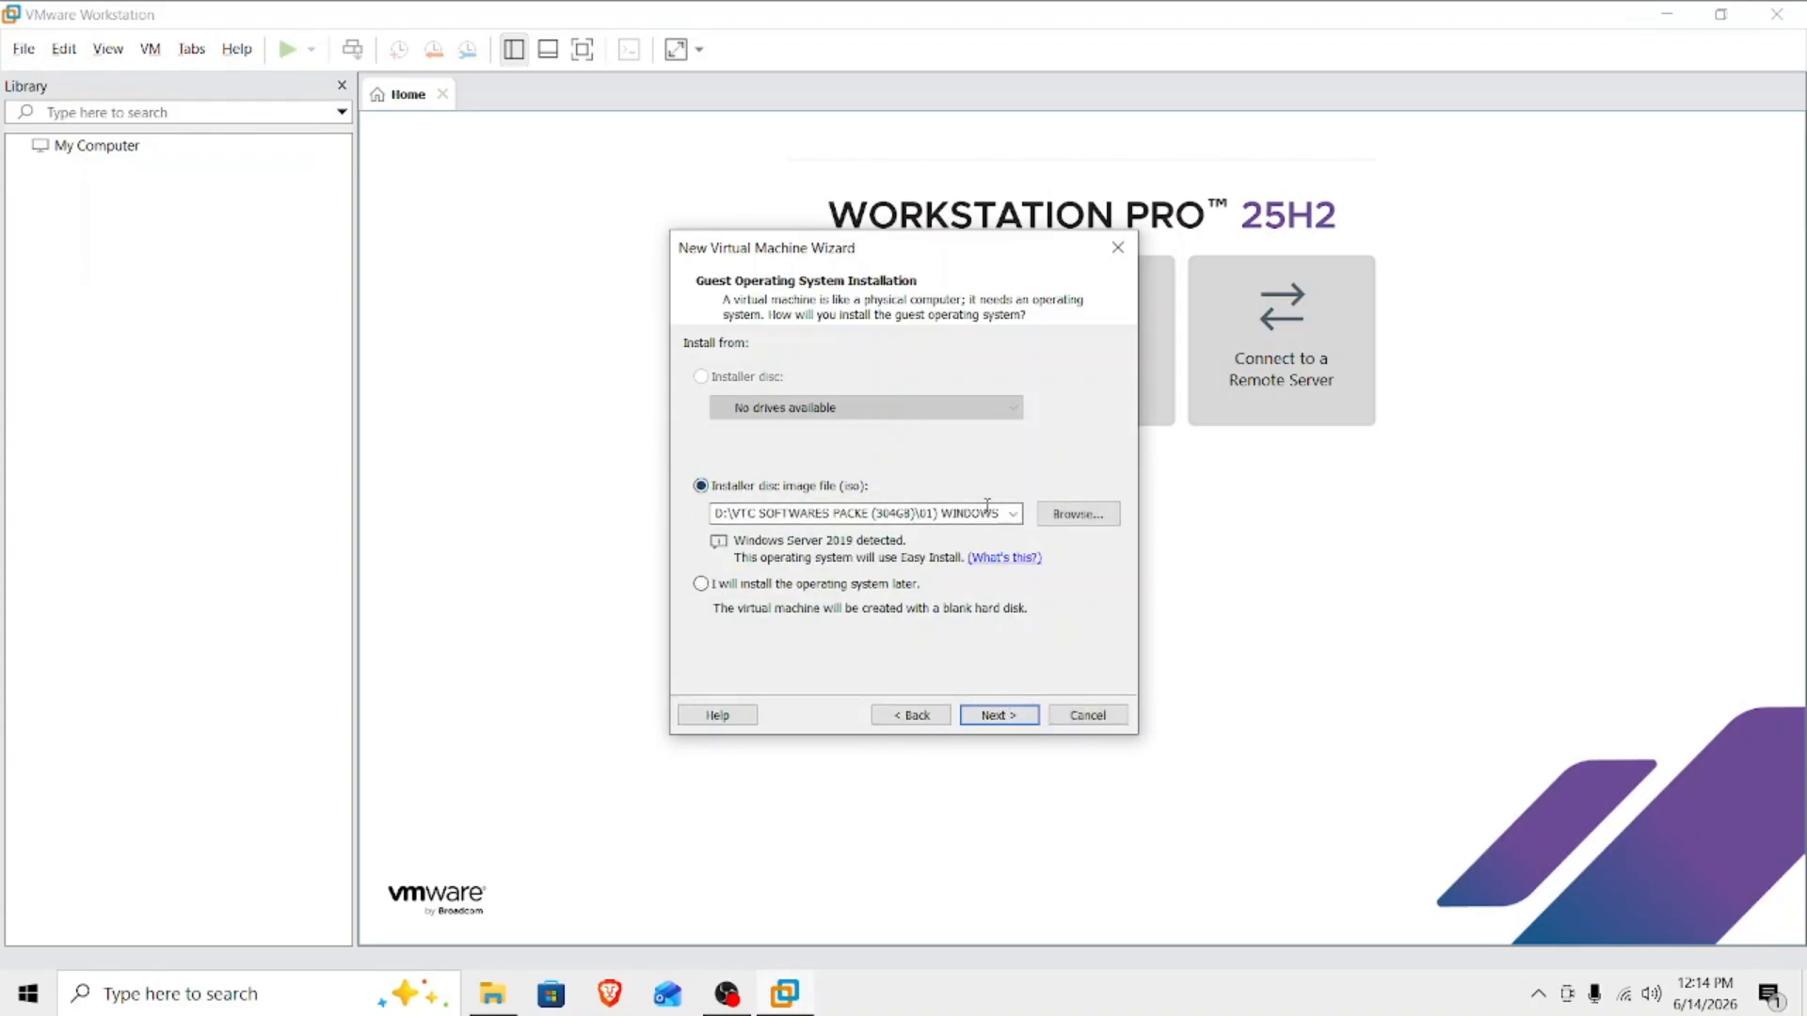
click(1073, 513)
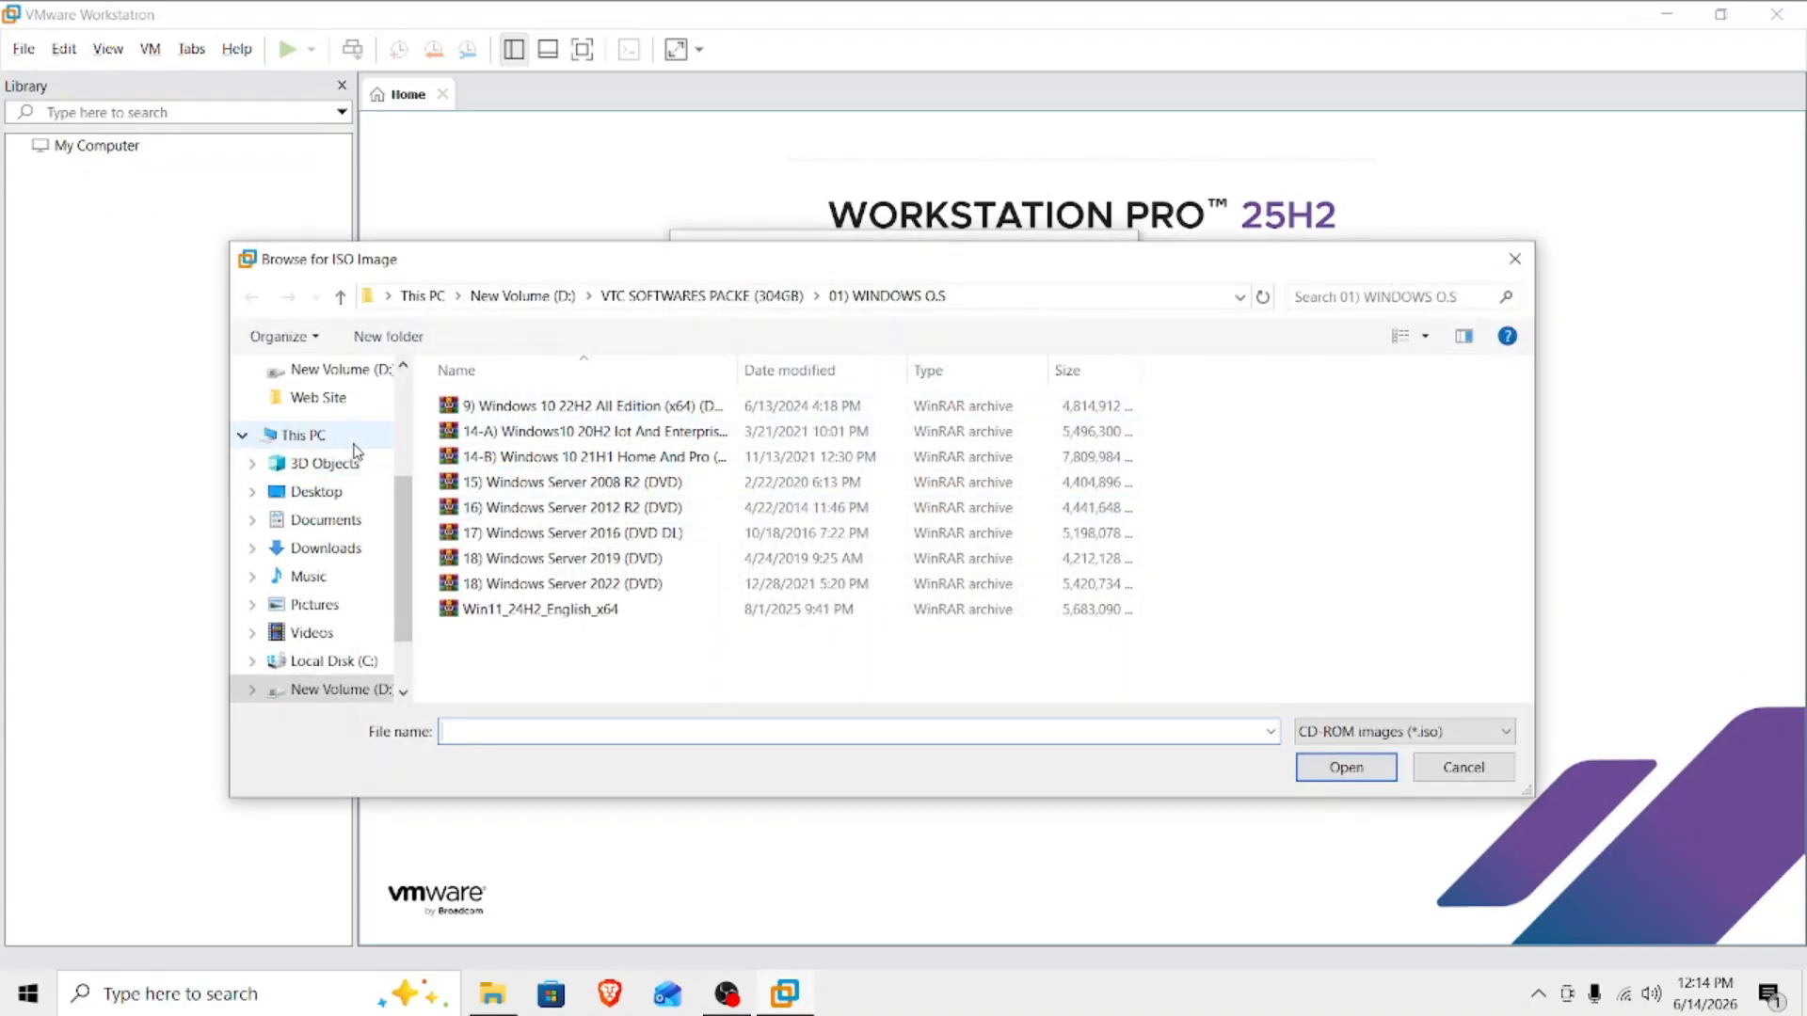
click(303, 435)
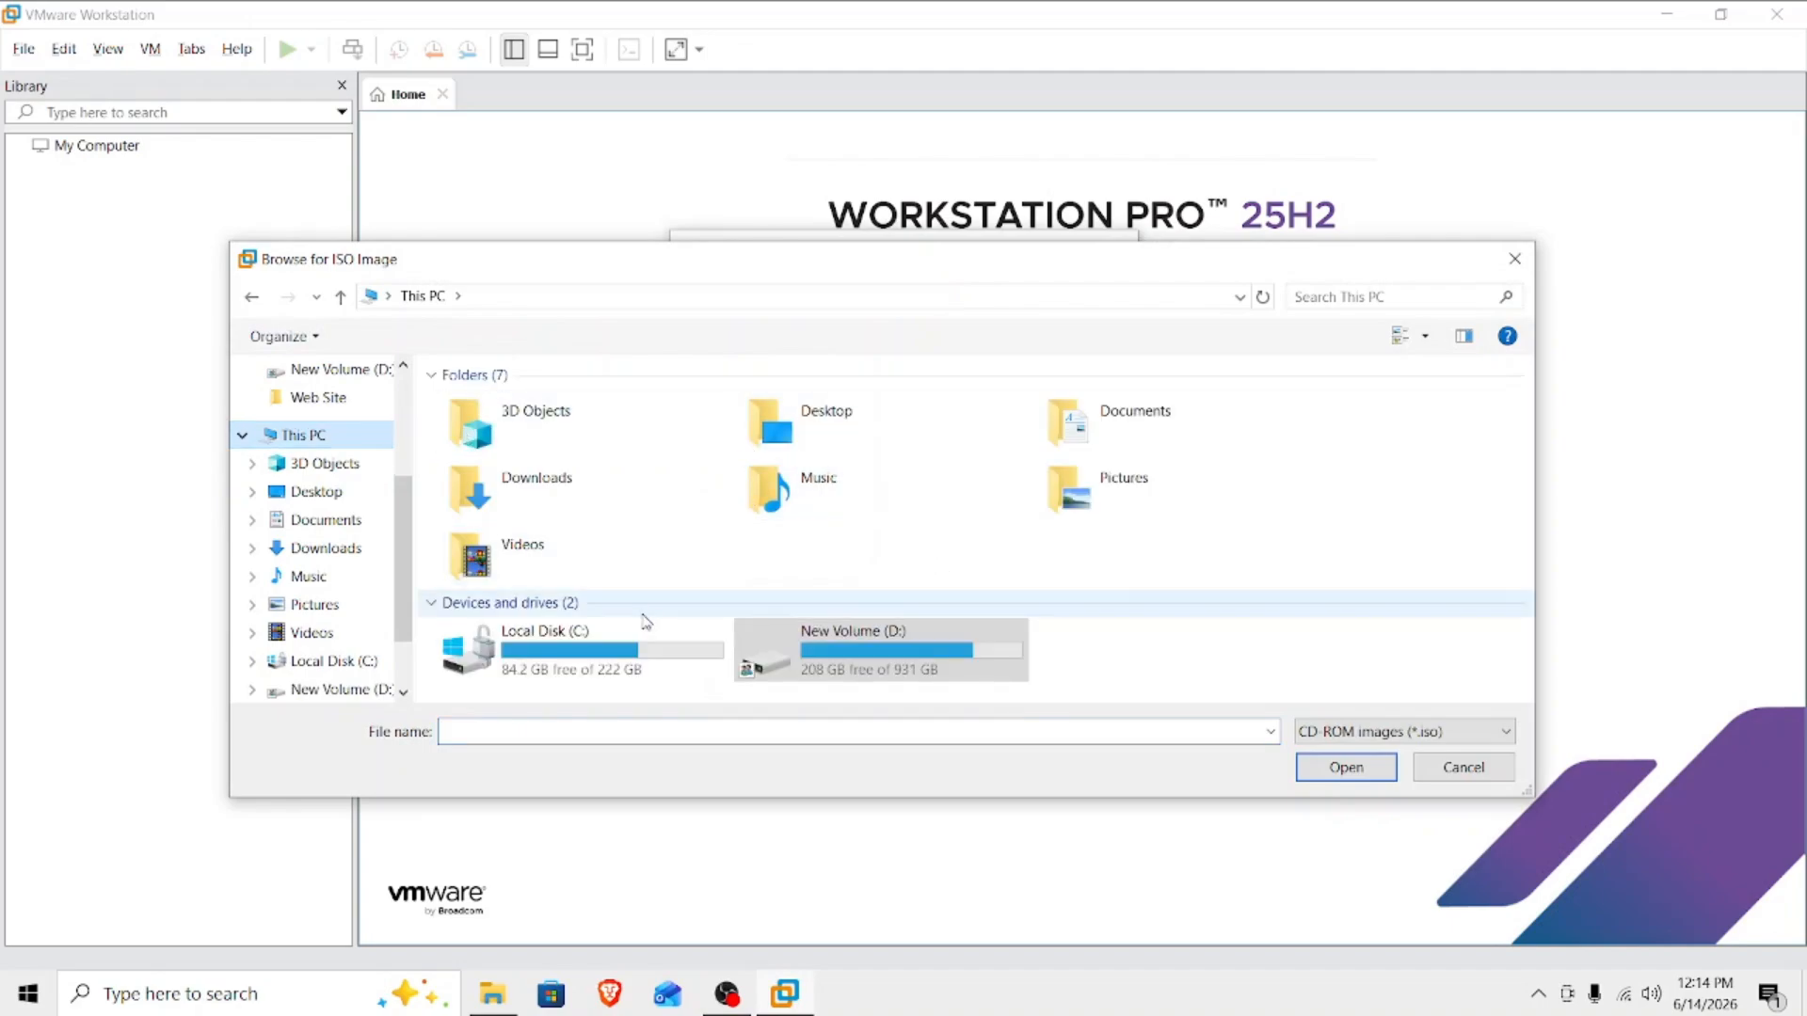
double_click(817, 433)
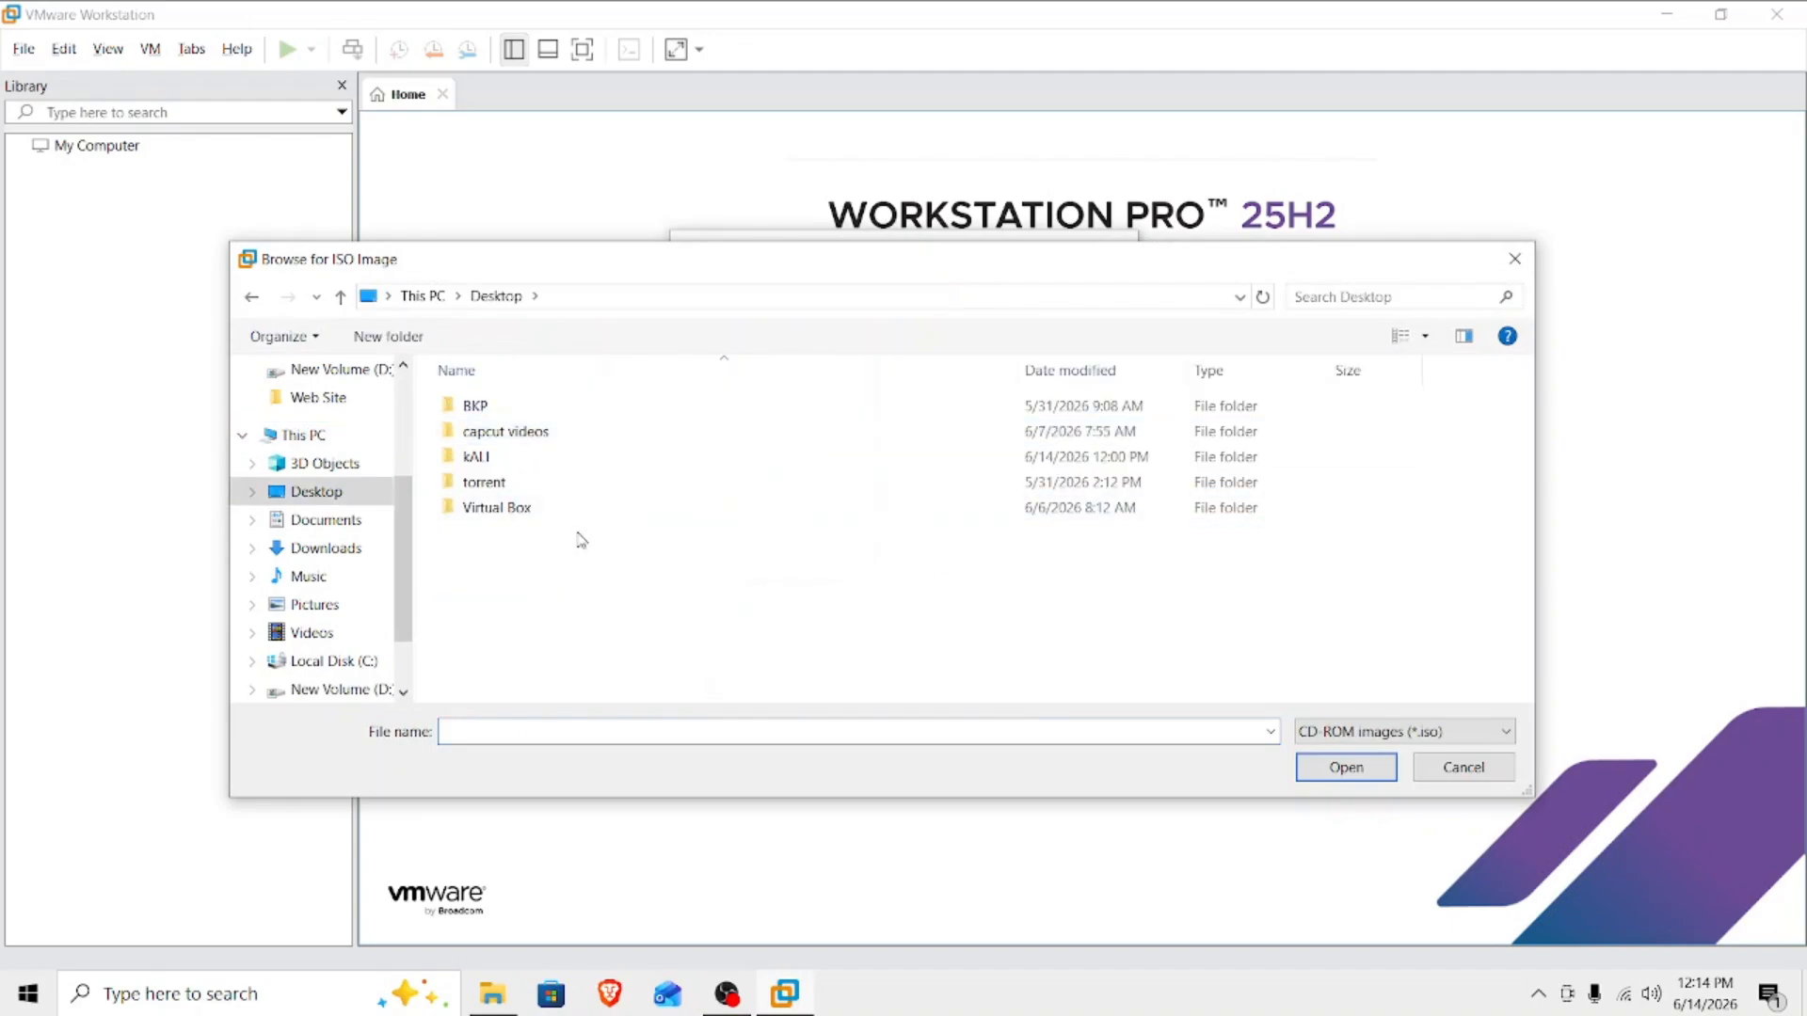
double_click(492, 463)
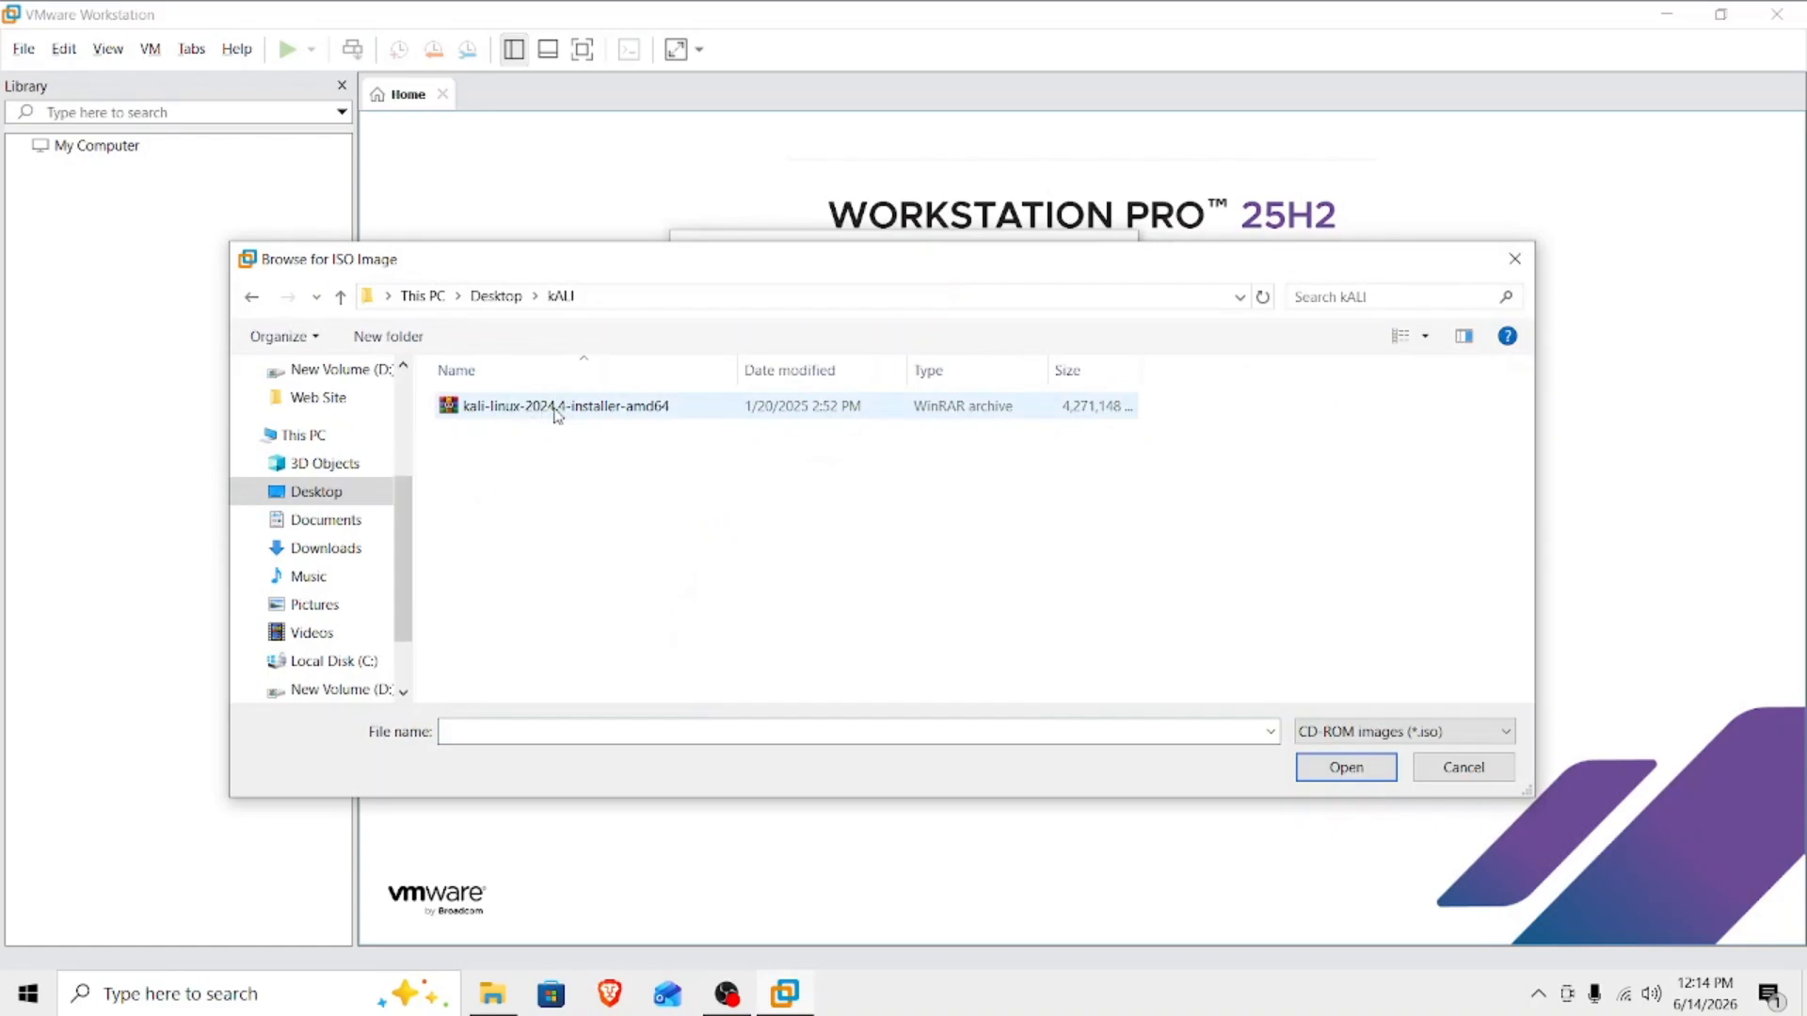
click(621, 410)
click(1353, 770)
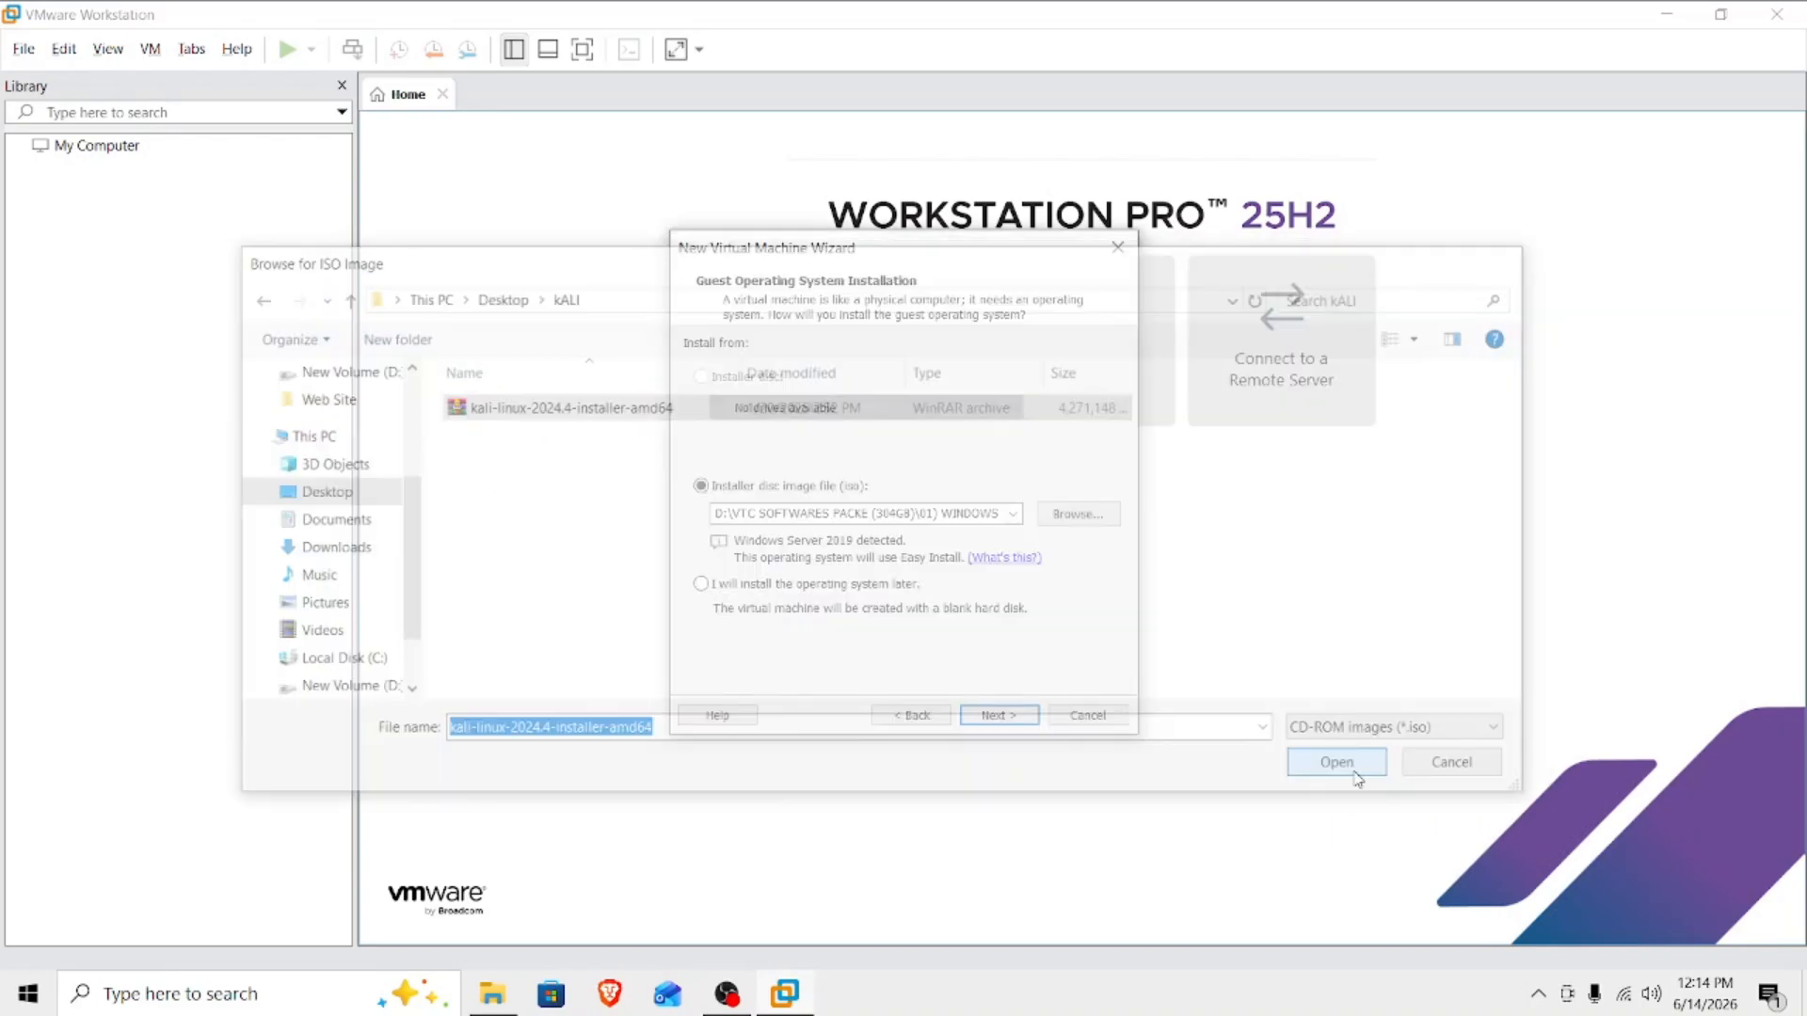
click(1001, 713)
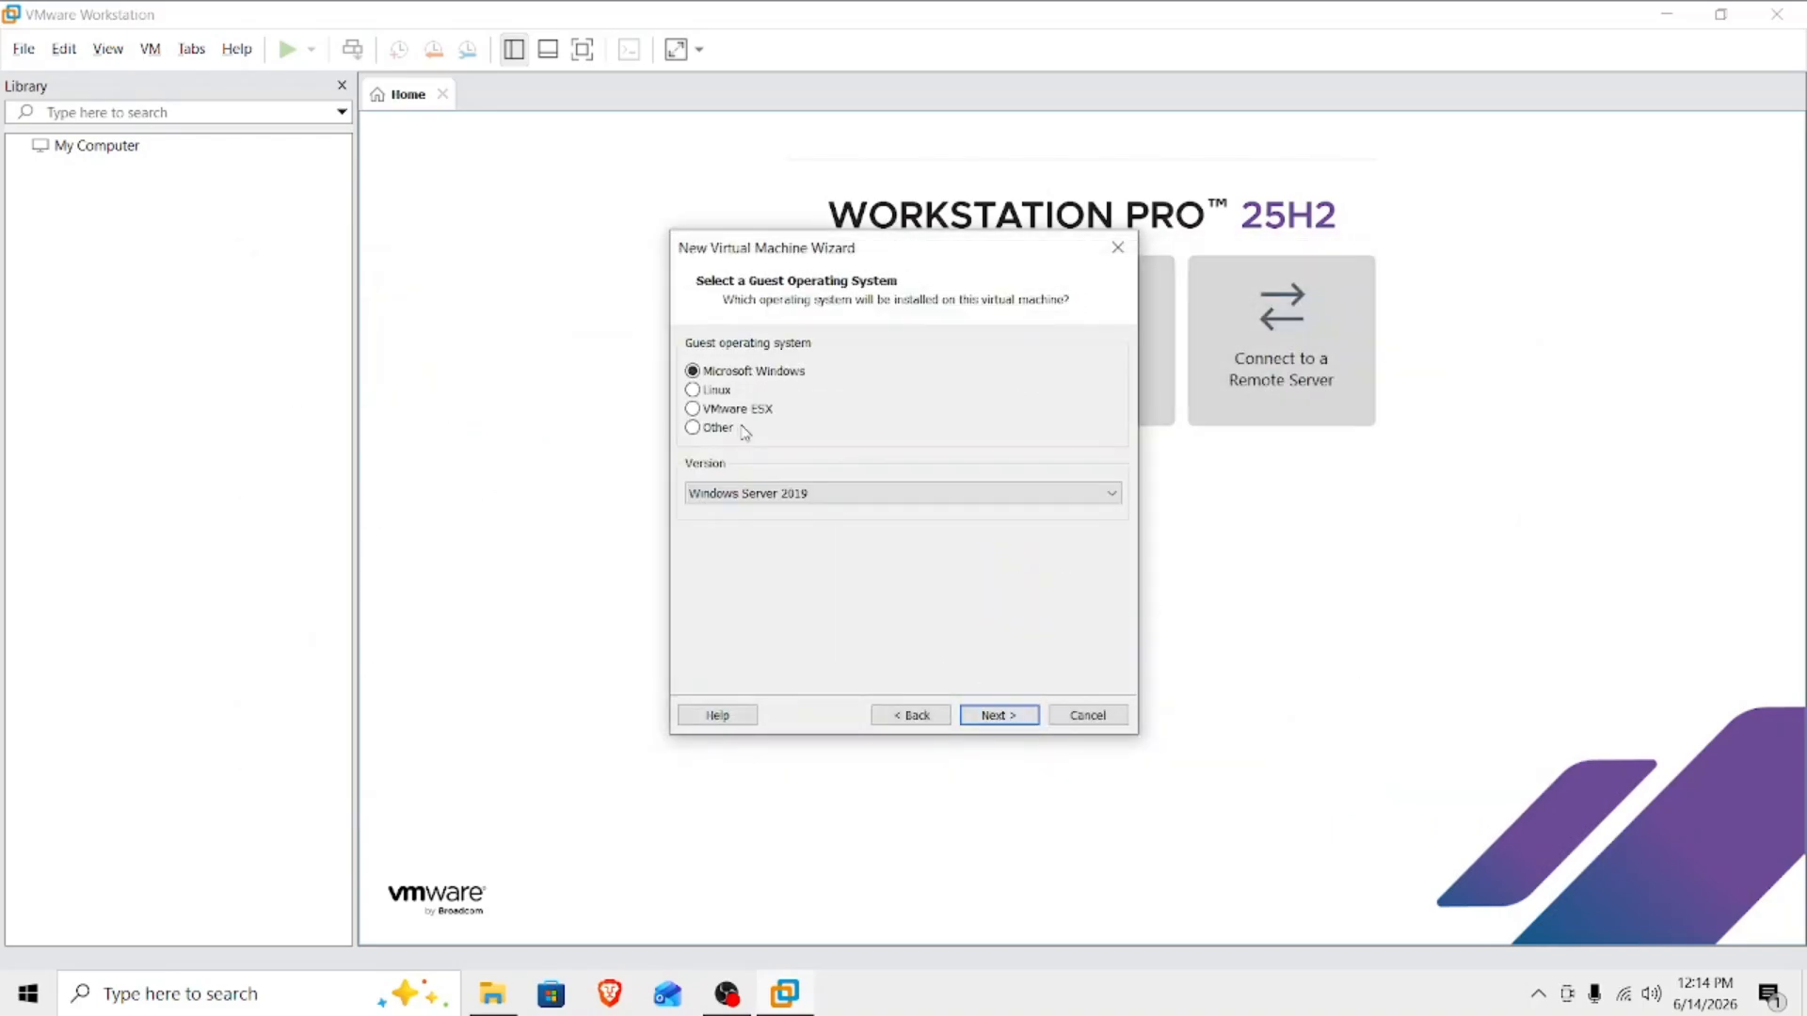
Set the guest operating system to Linux, version Debian 10.x 64-bit, and continue.
click(697, 391)
click(777, 492)
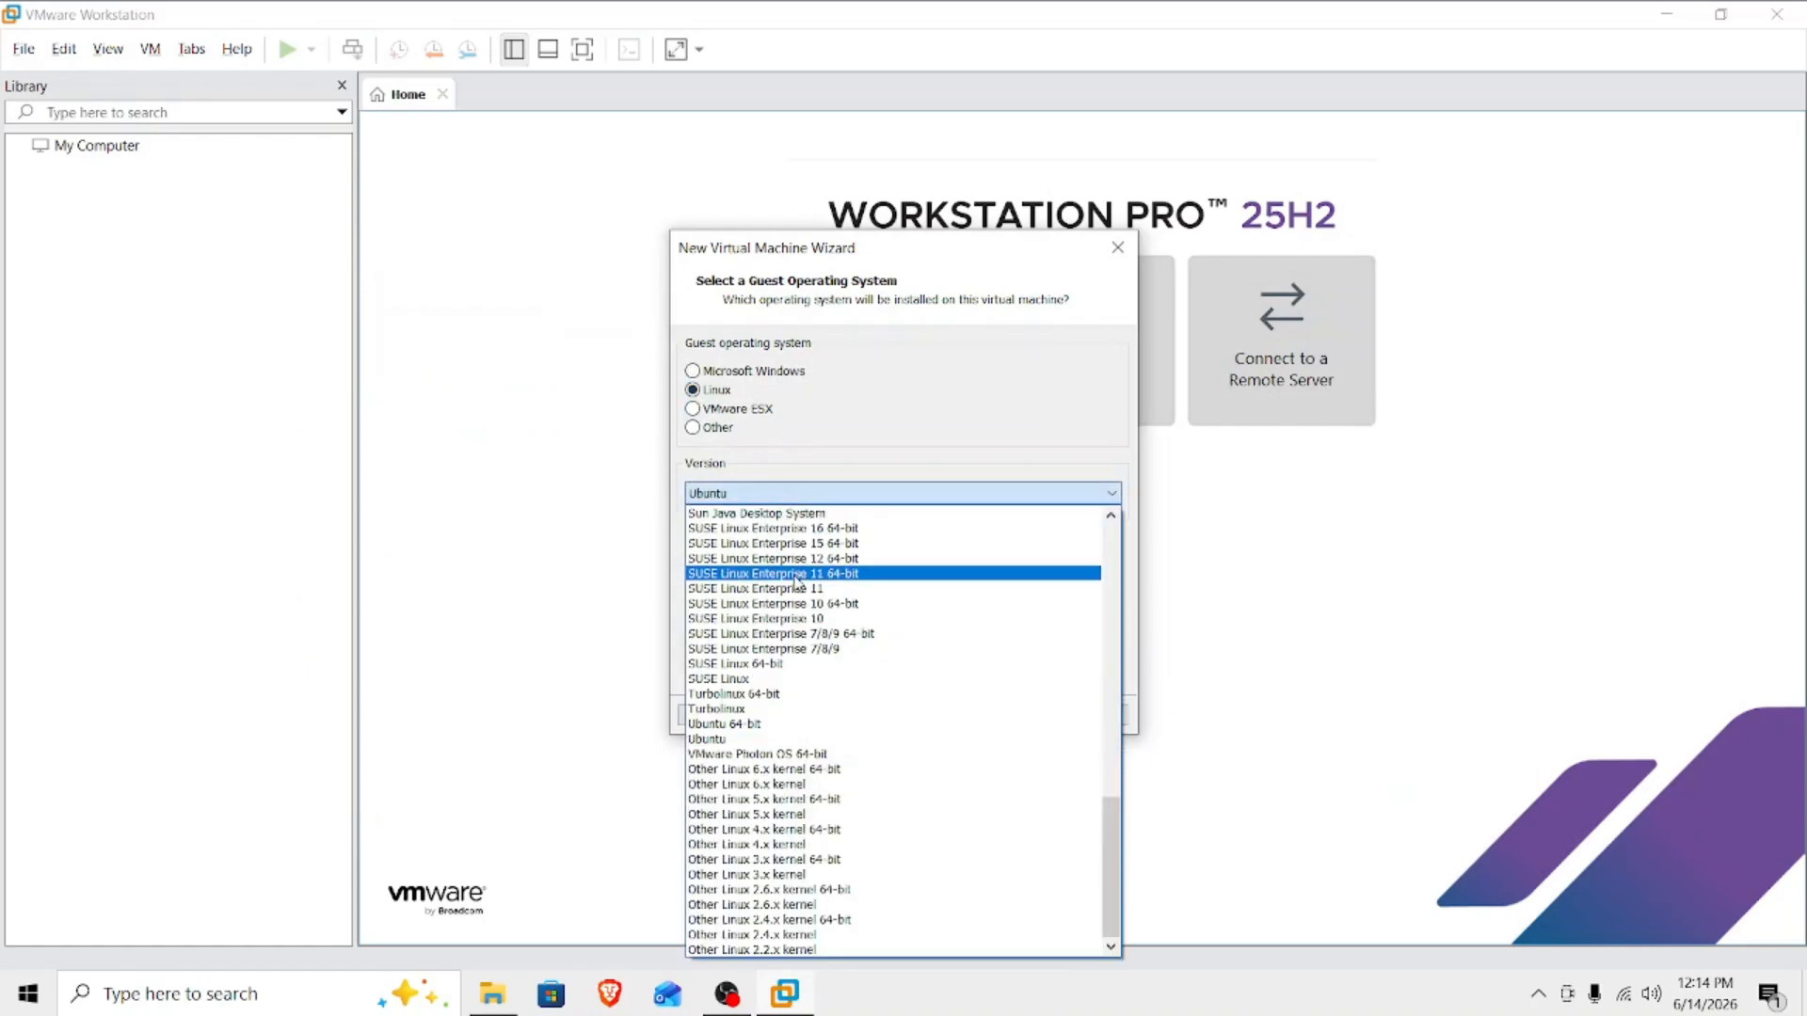
scroll(762, 610, up, 11)
scroll(753, 593, up, 5)
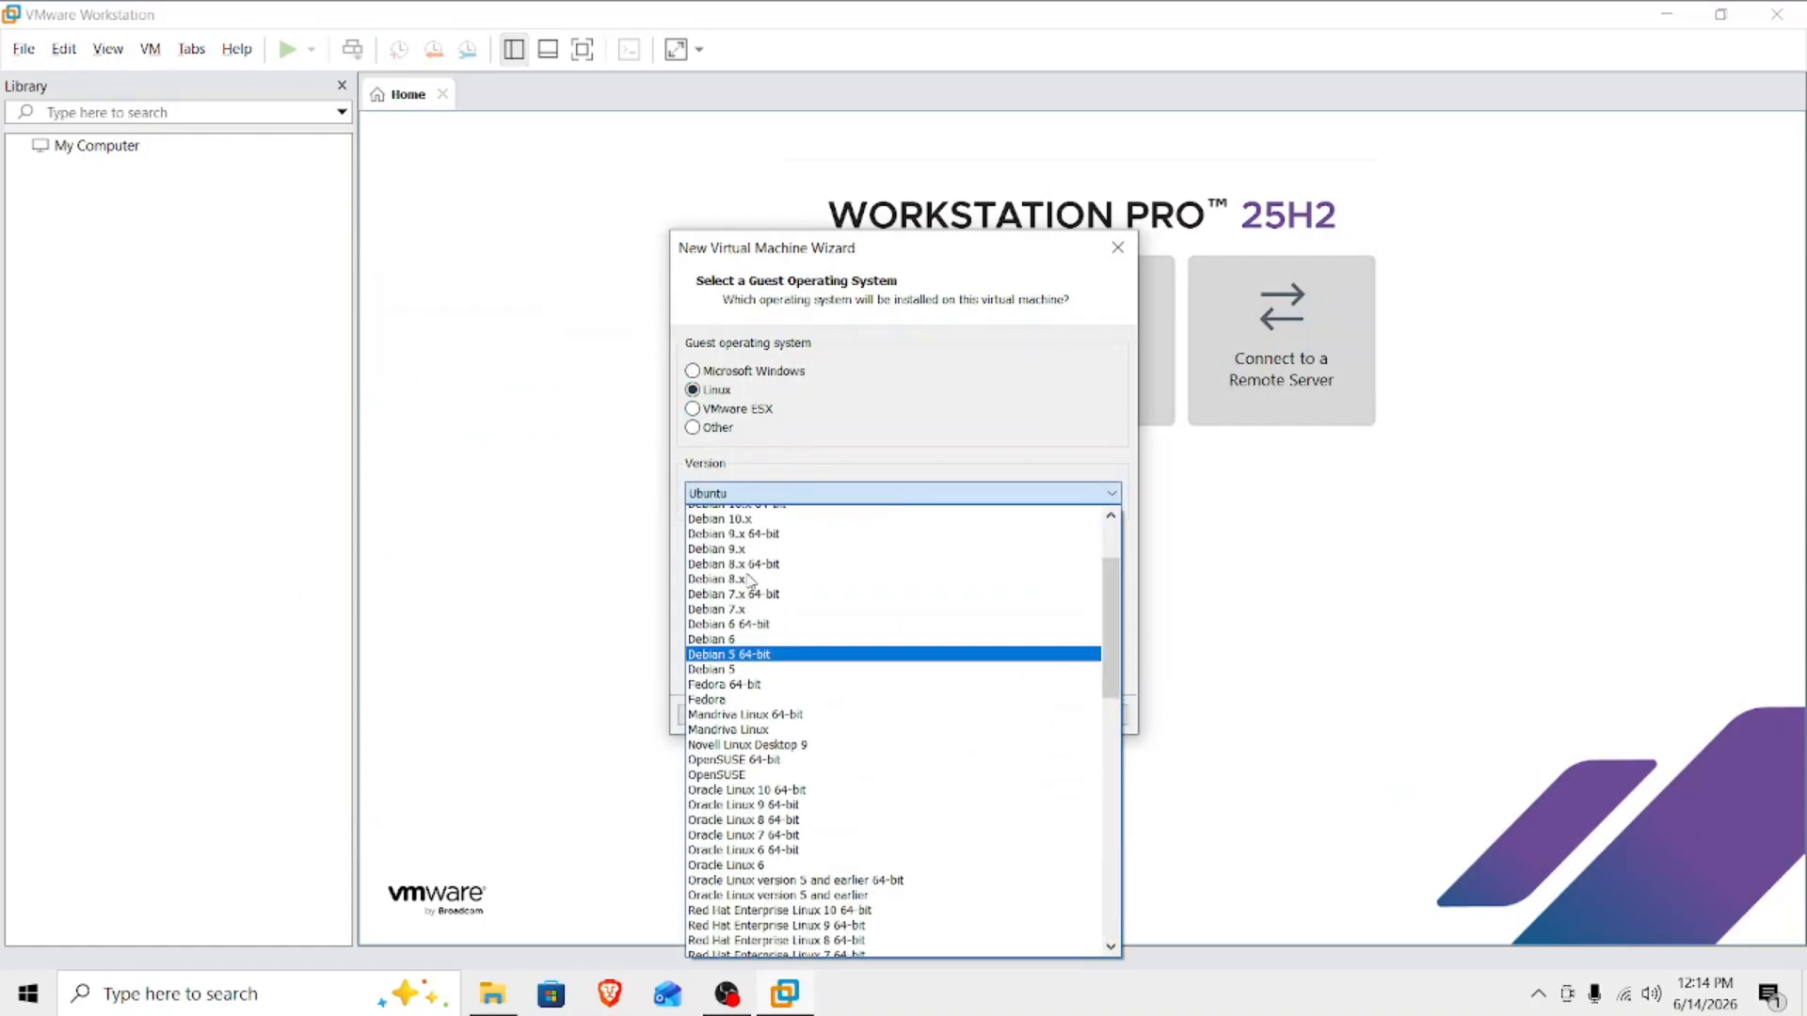
click(768, 649)
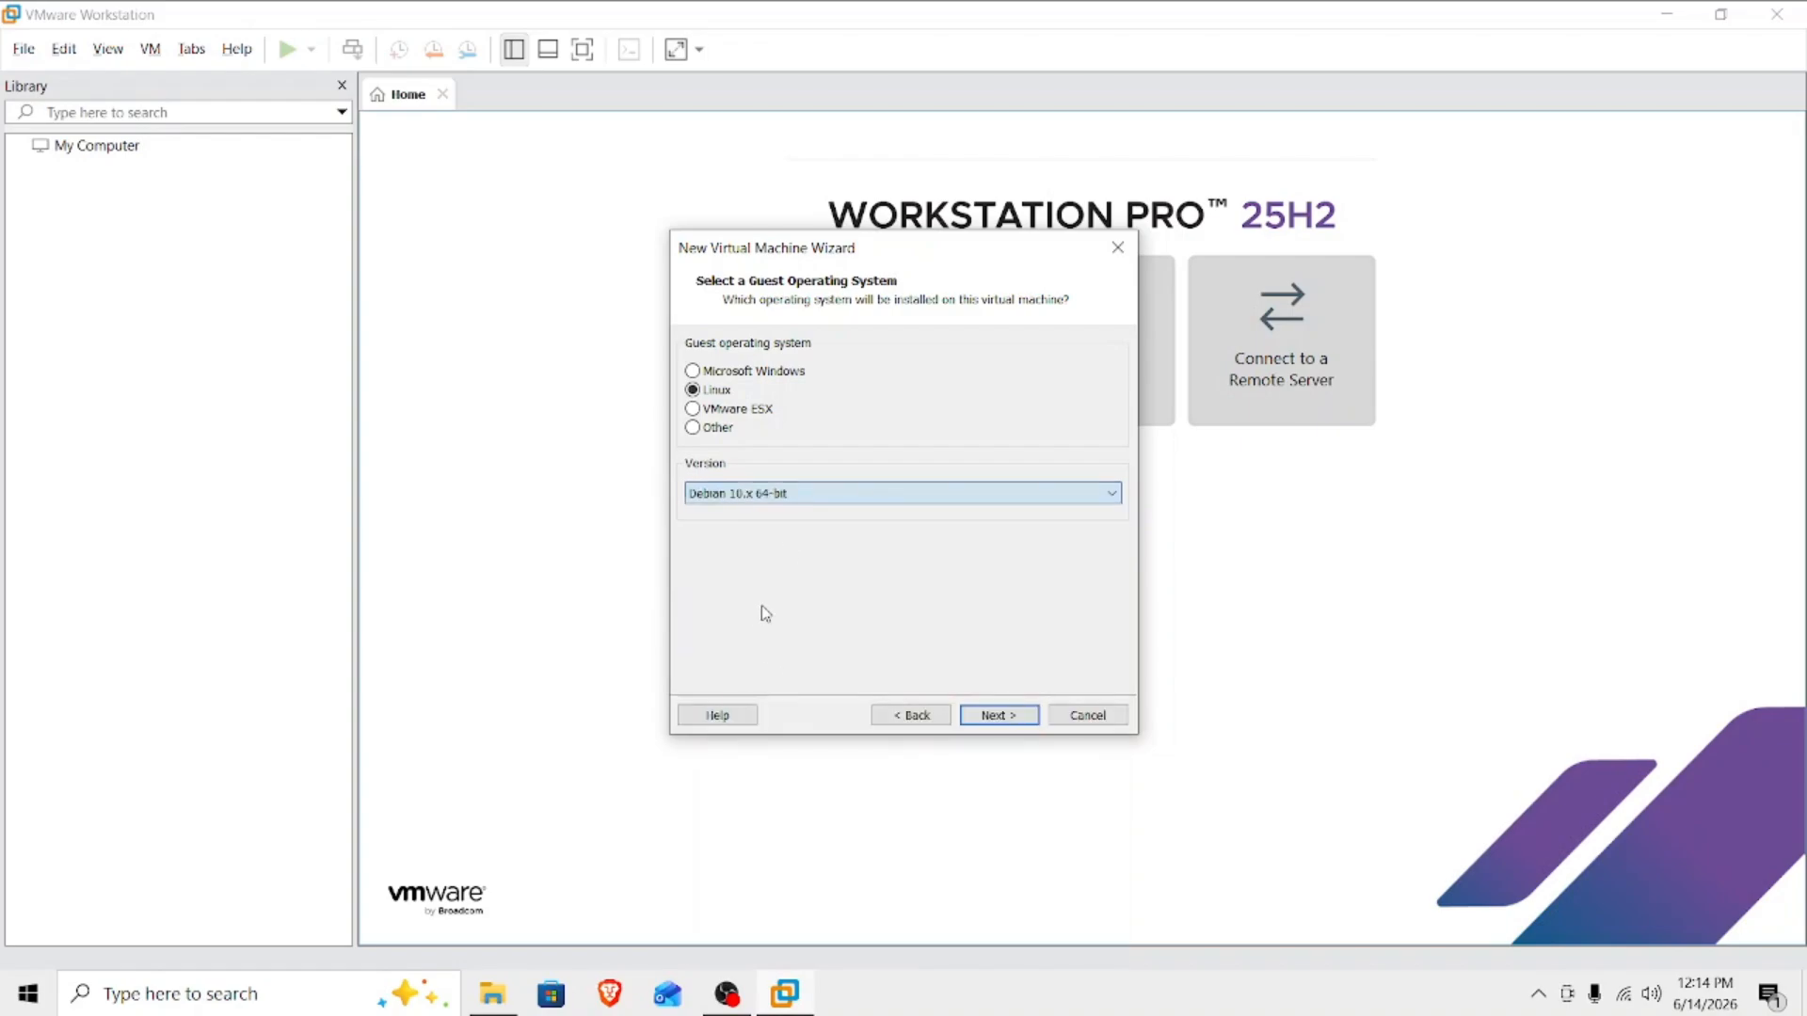
click(996, 717)
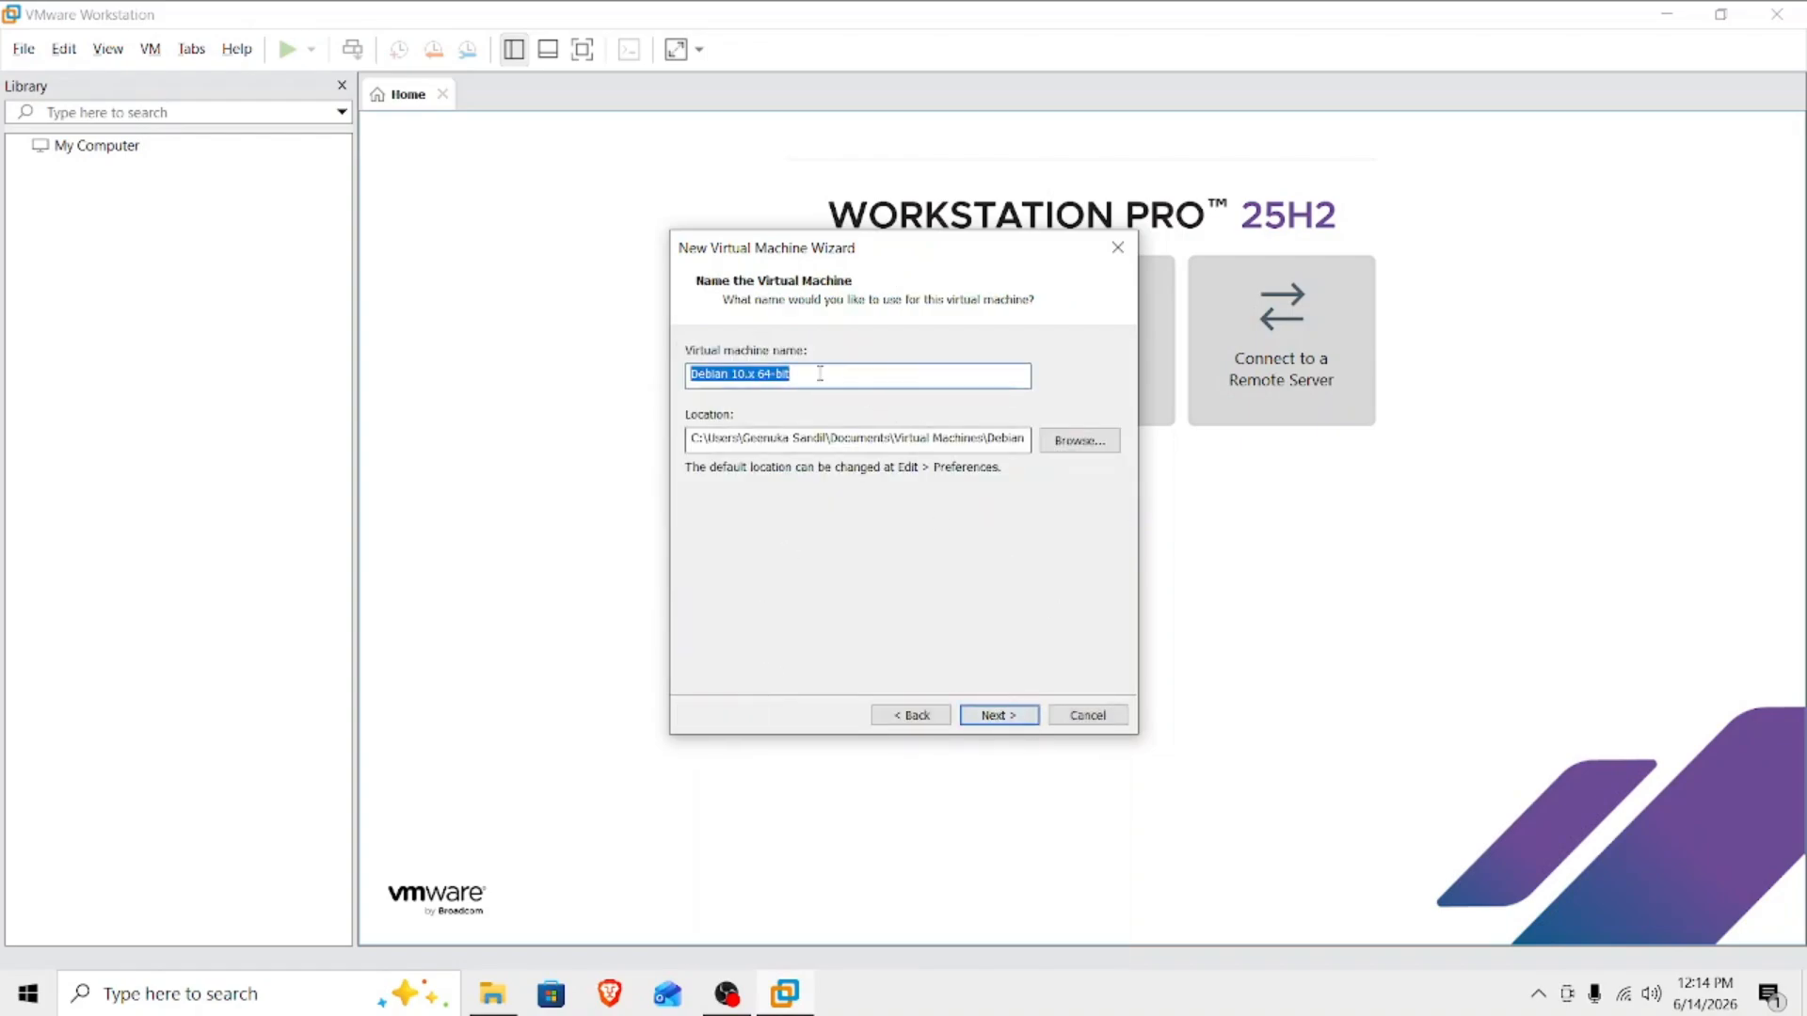
Name the virtual machine KALI LINUX VM.
text(L)
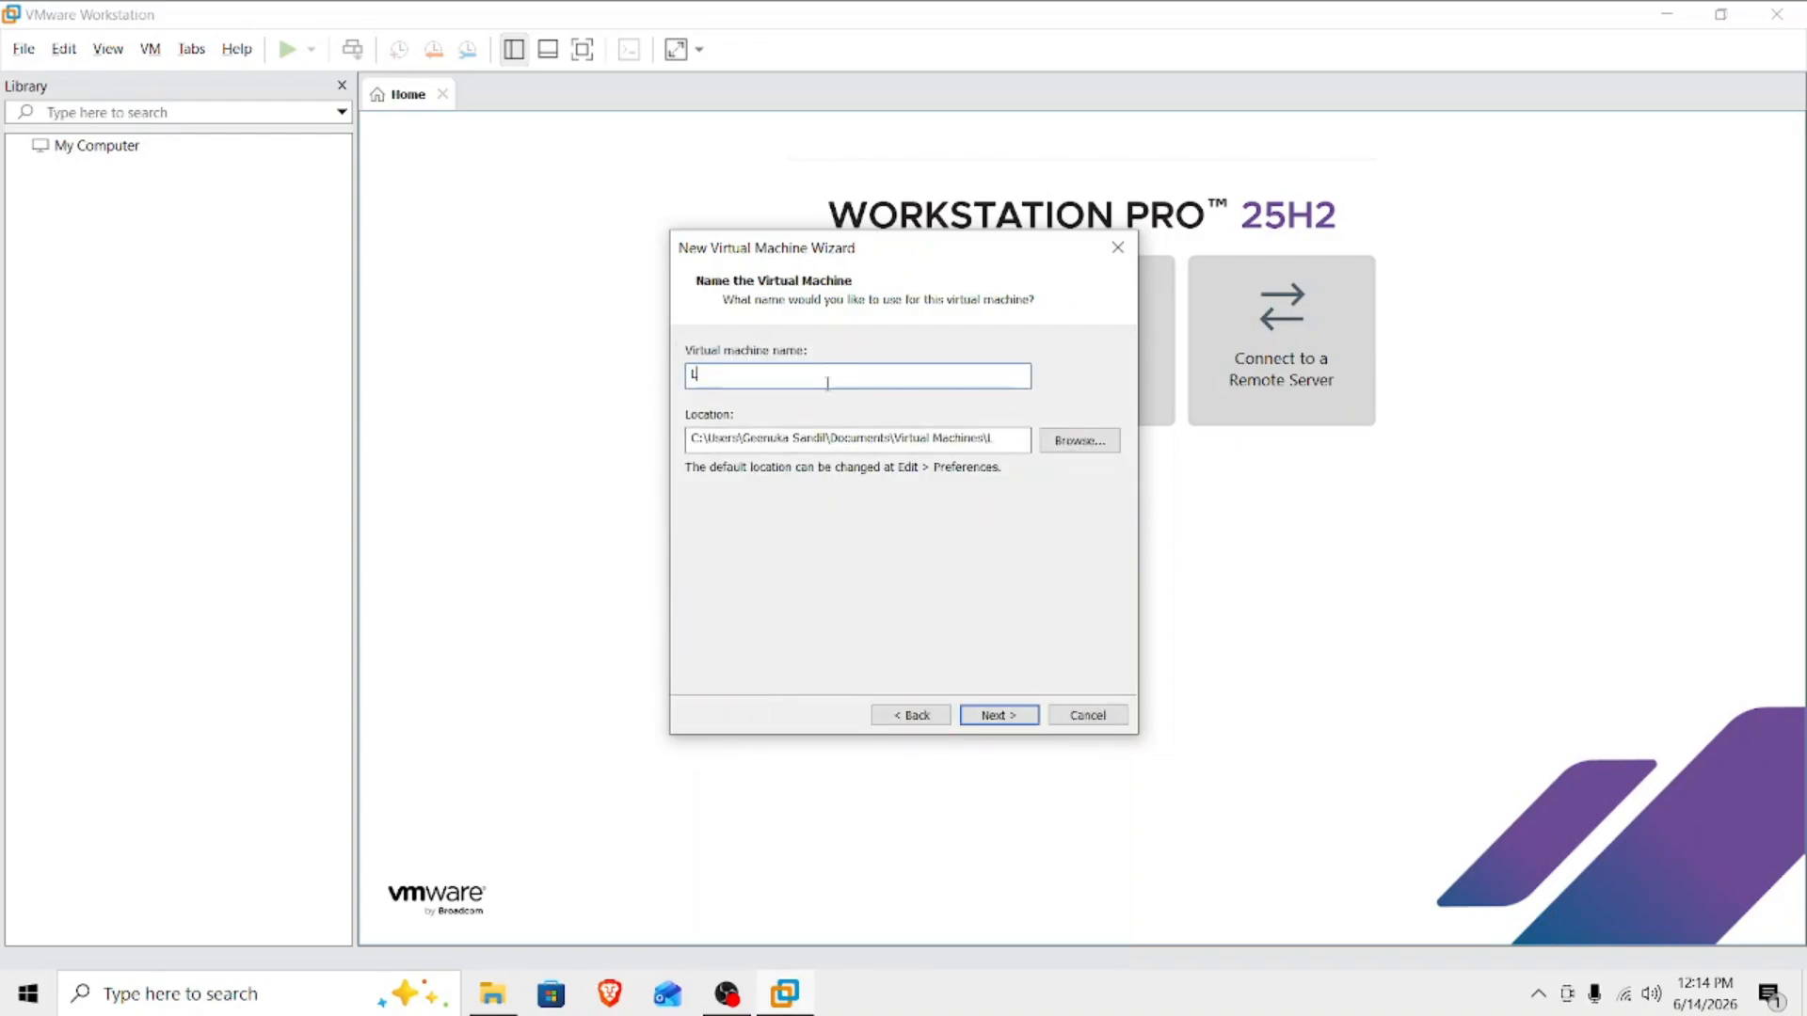
key(BackSpace)
text(KALI LI)
Set the virtual machine's location to the VM folder on Local Disk (C:).
click(1078, 441)
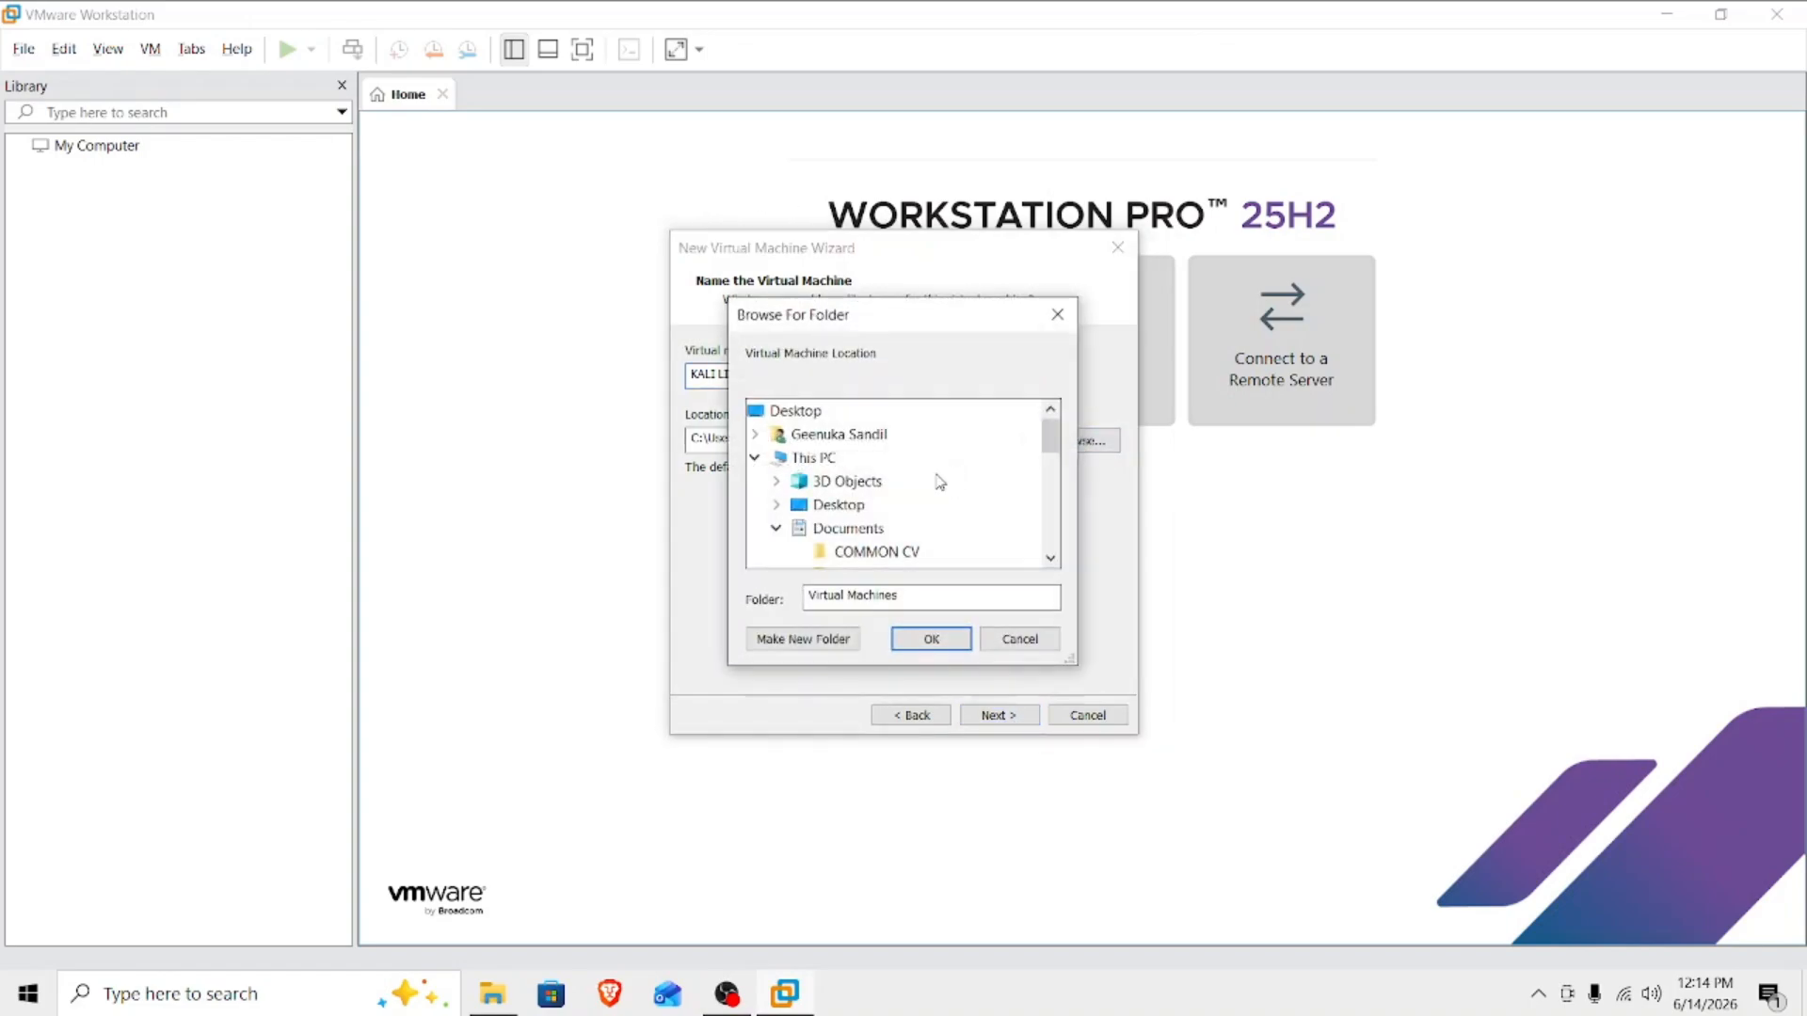
scroll(903, 503, down, 2)
scroll(905, 504, up, 2)
click(811, 458)
scroll(904, 503, down, 4)
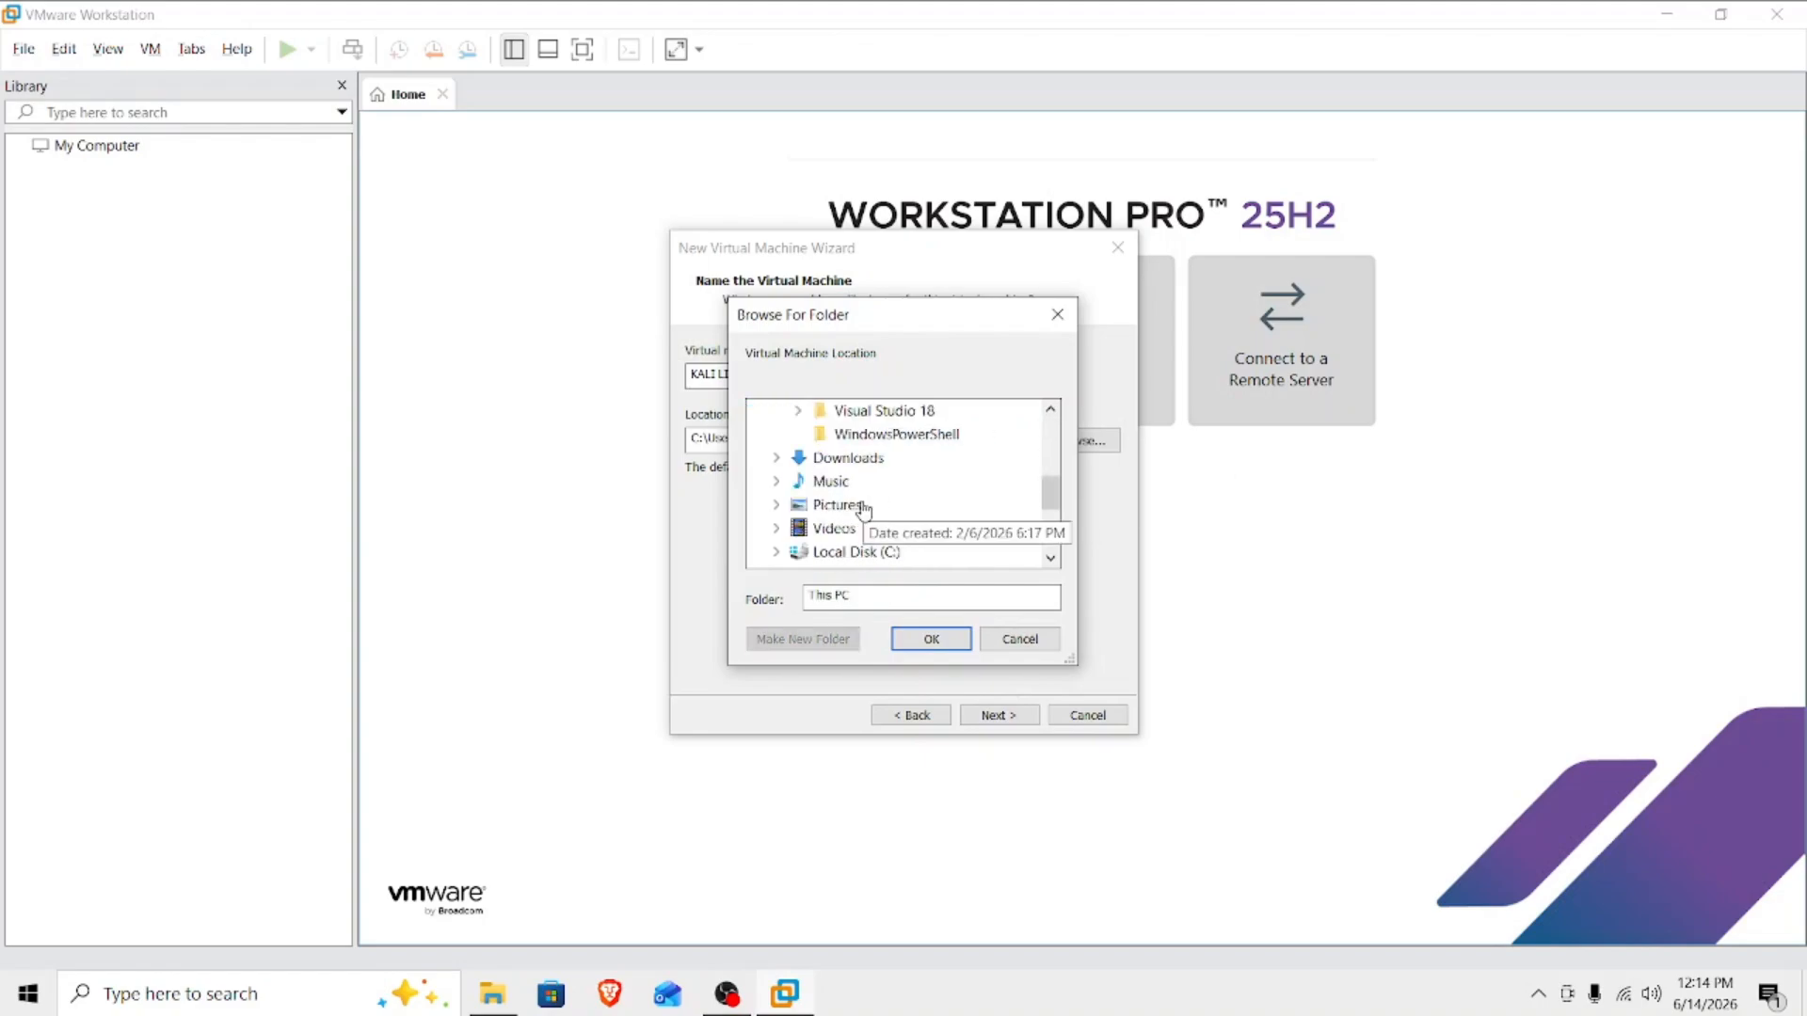
click(852, 552)
scroll(864, 483, down, 2)
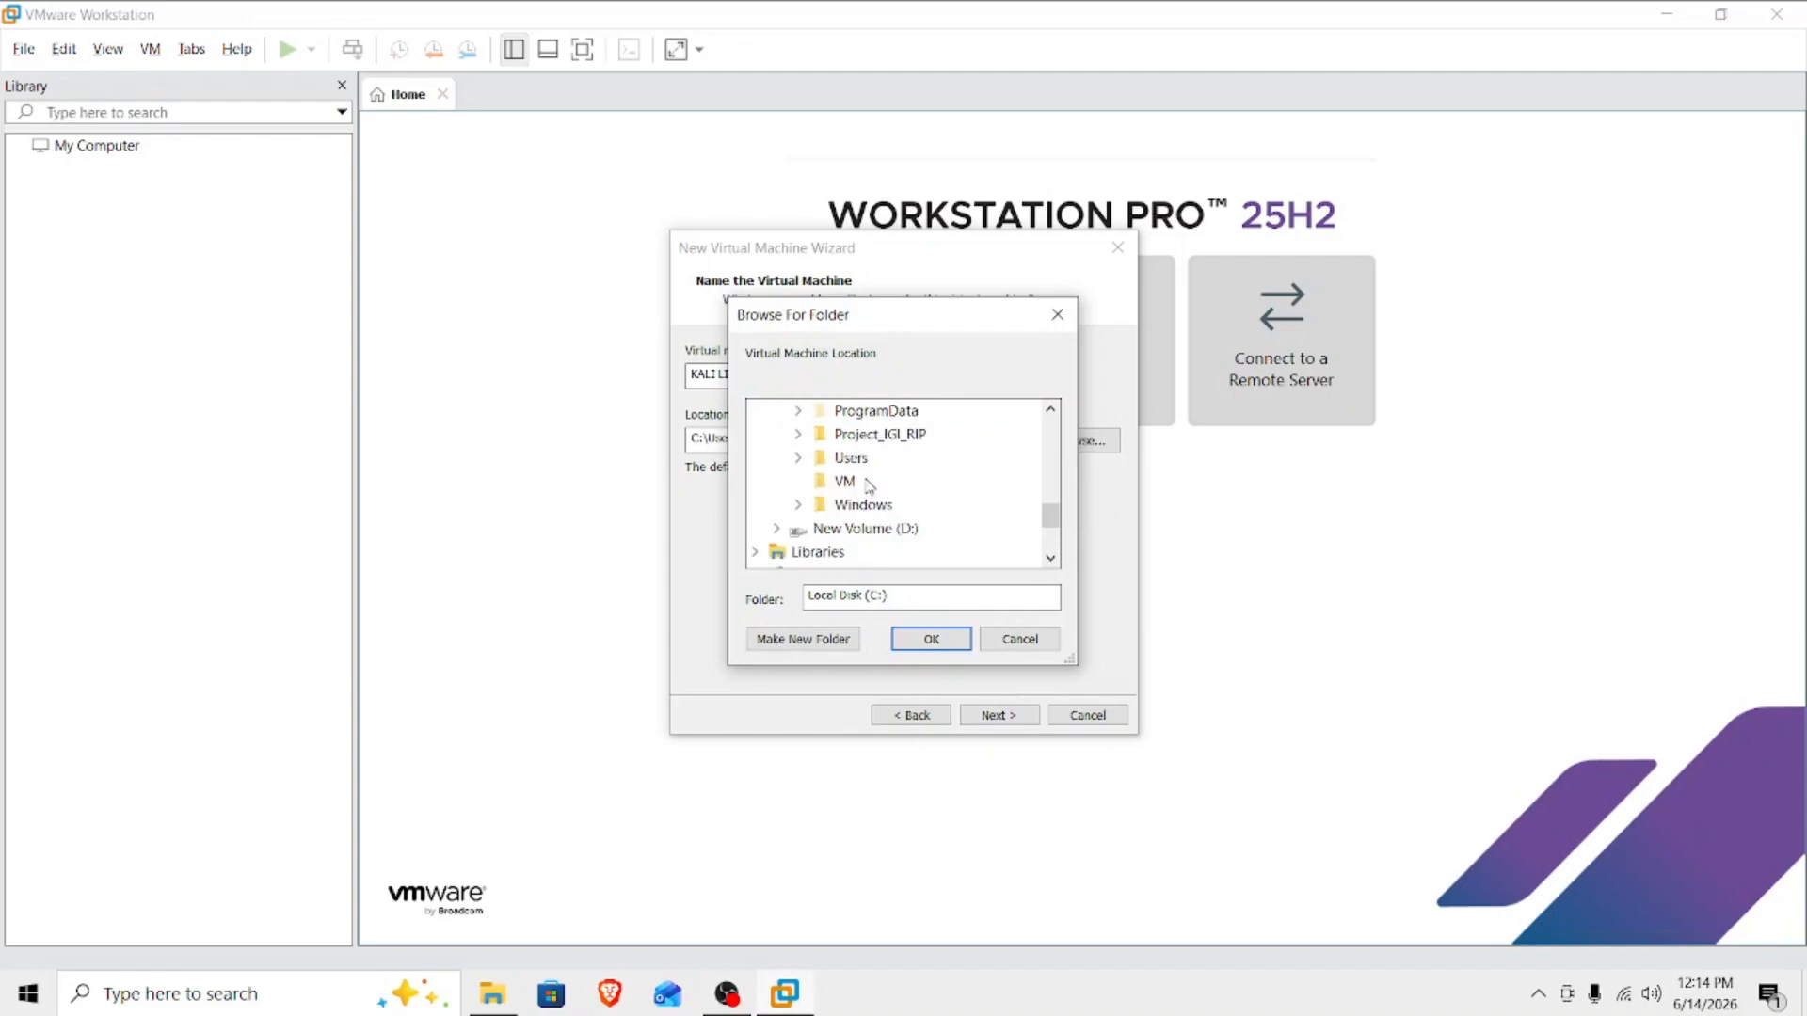
click(864, 482)
click(930, 638)
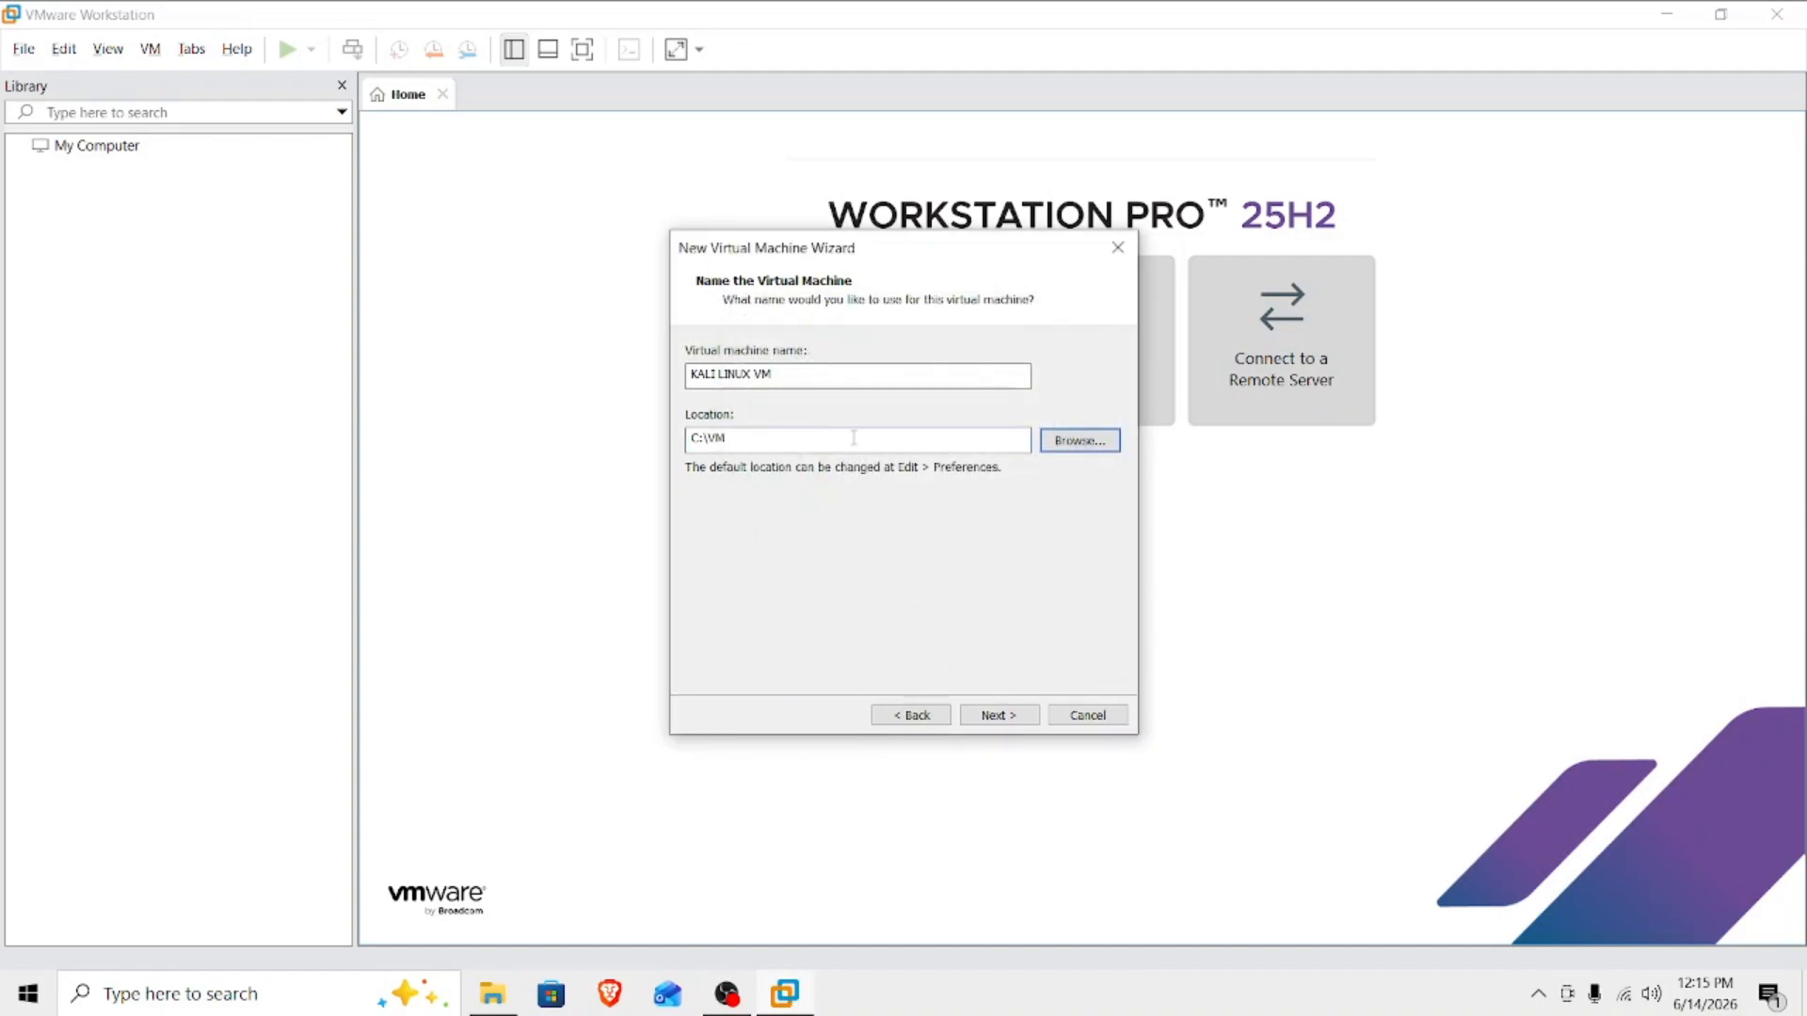
Create a KALI folder inside C:\VM, use it as the virtual machine's location and continue.
click(1062, 442)
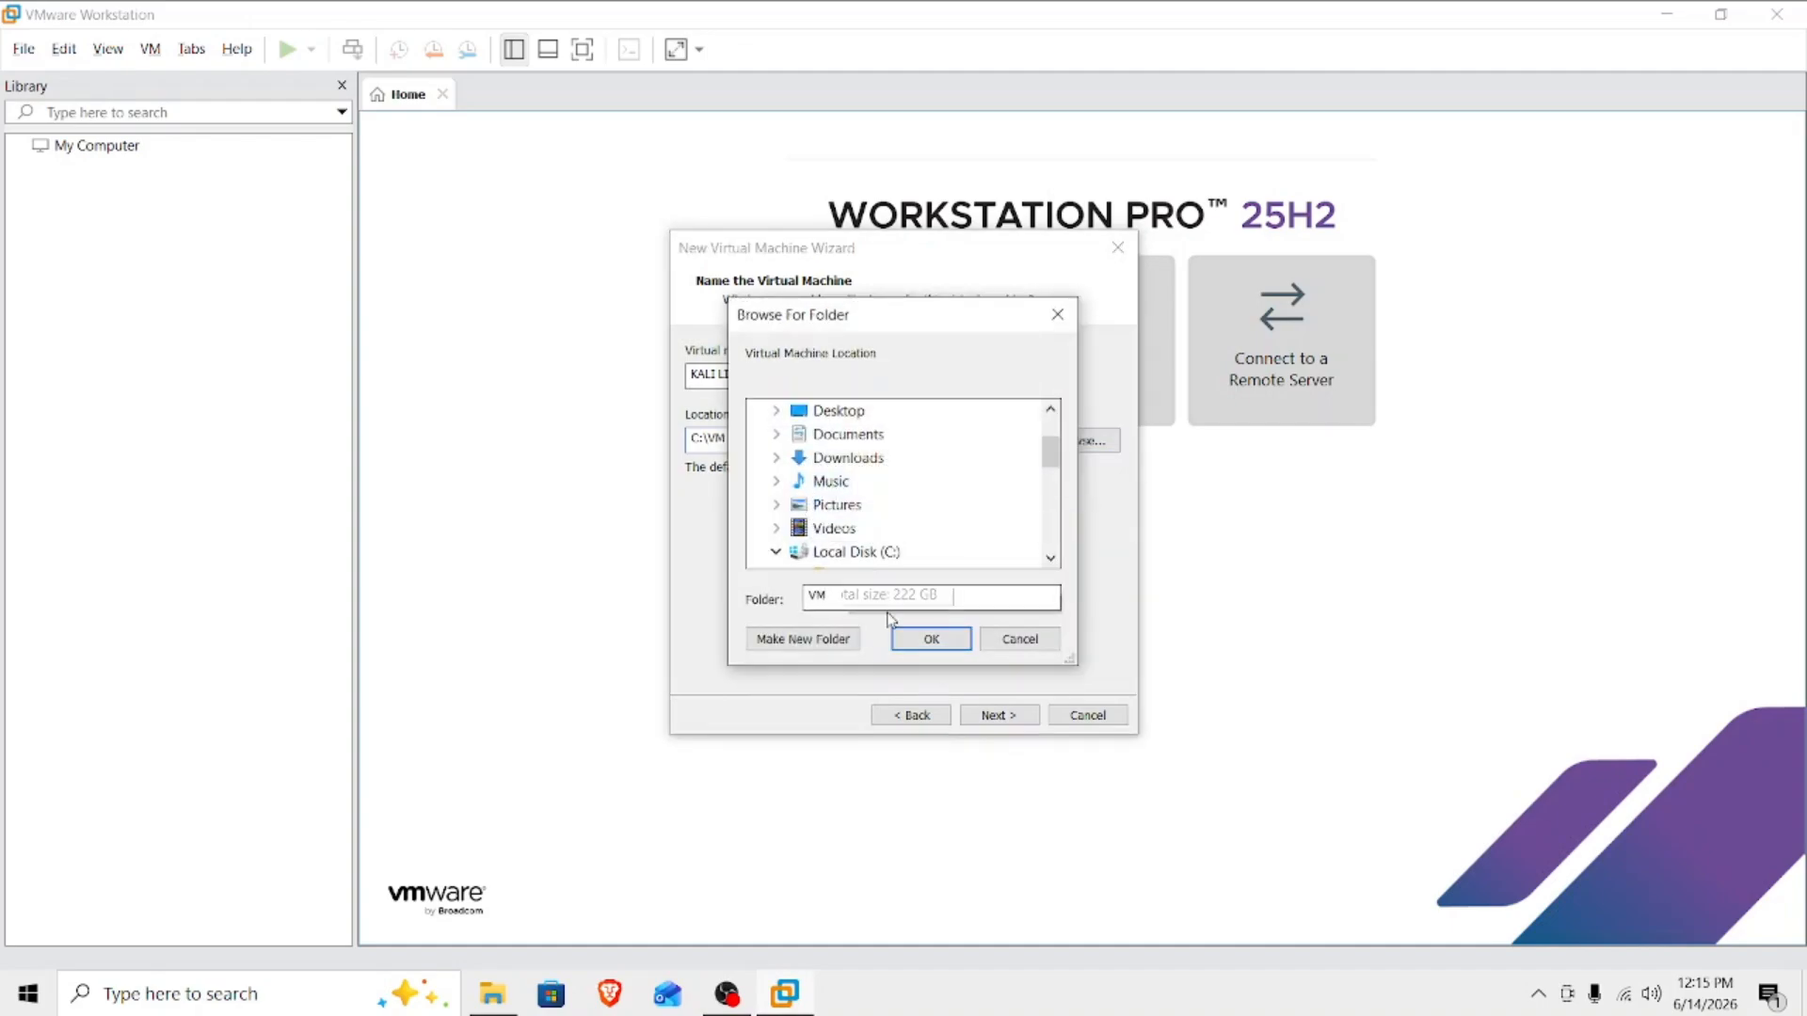
click(800, 646)
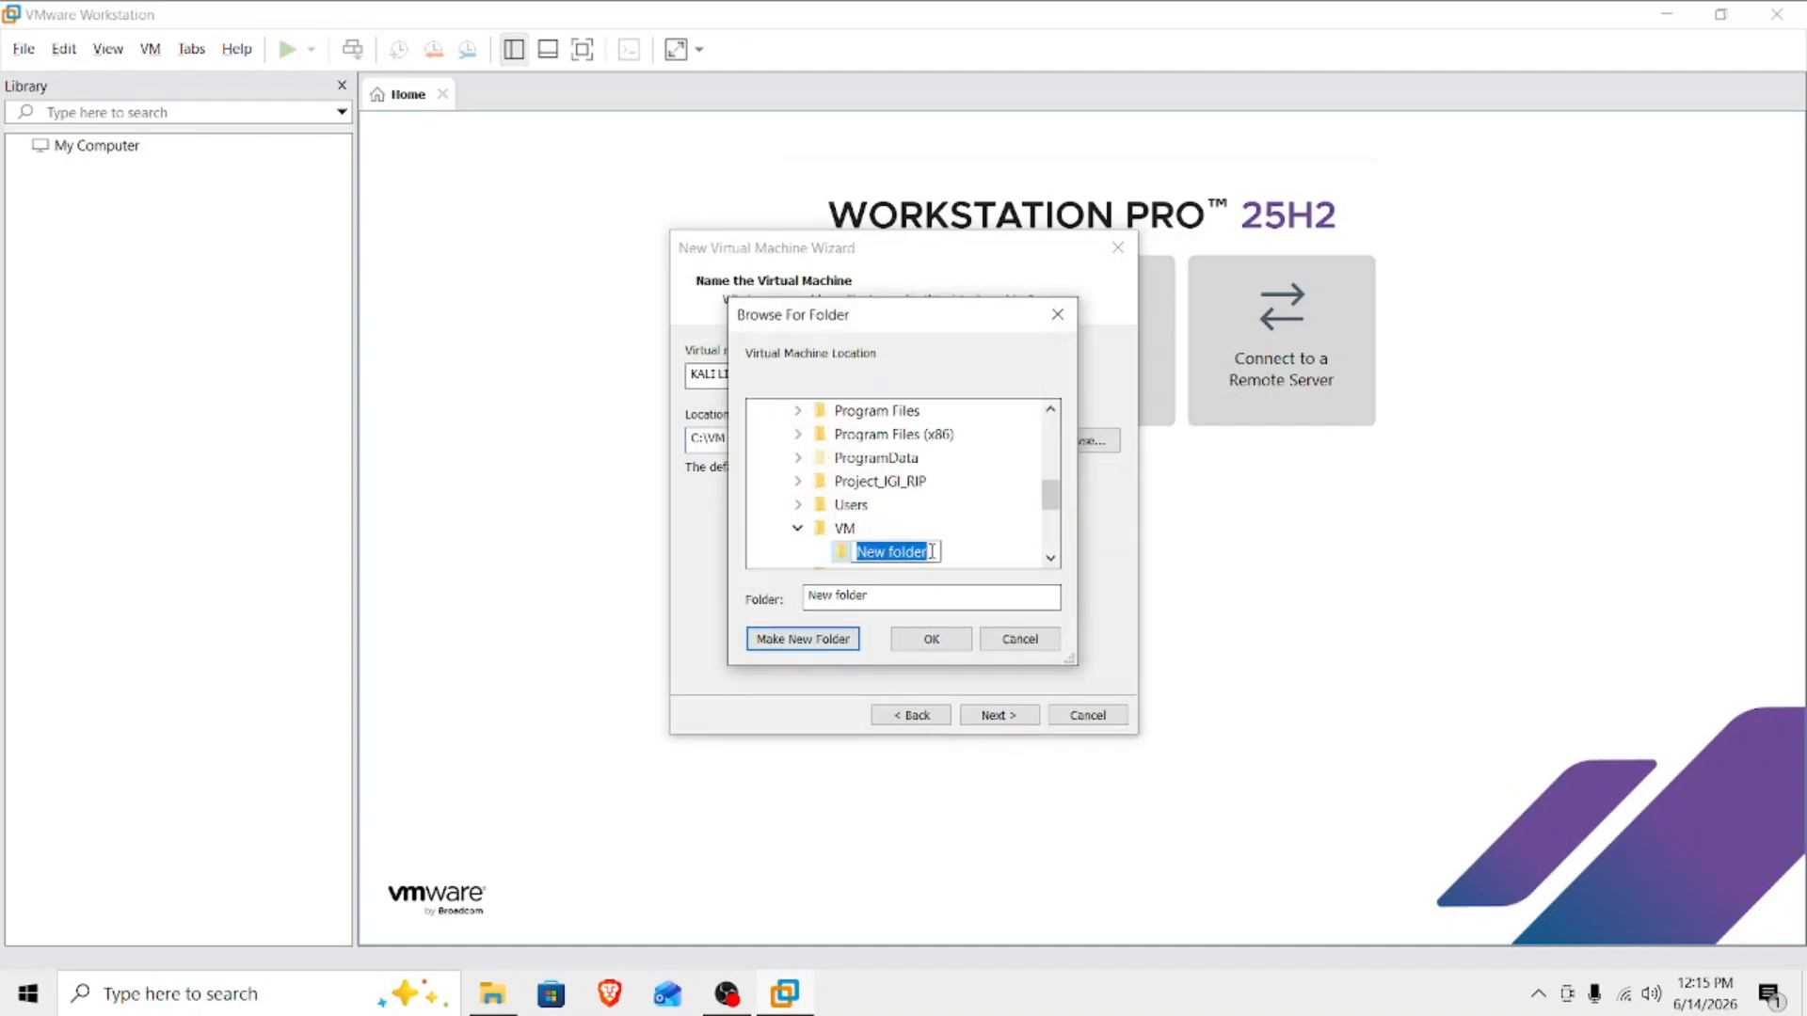
key(BackSpace)
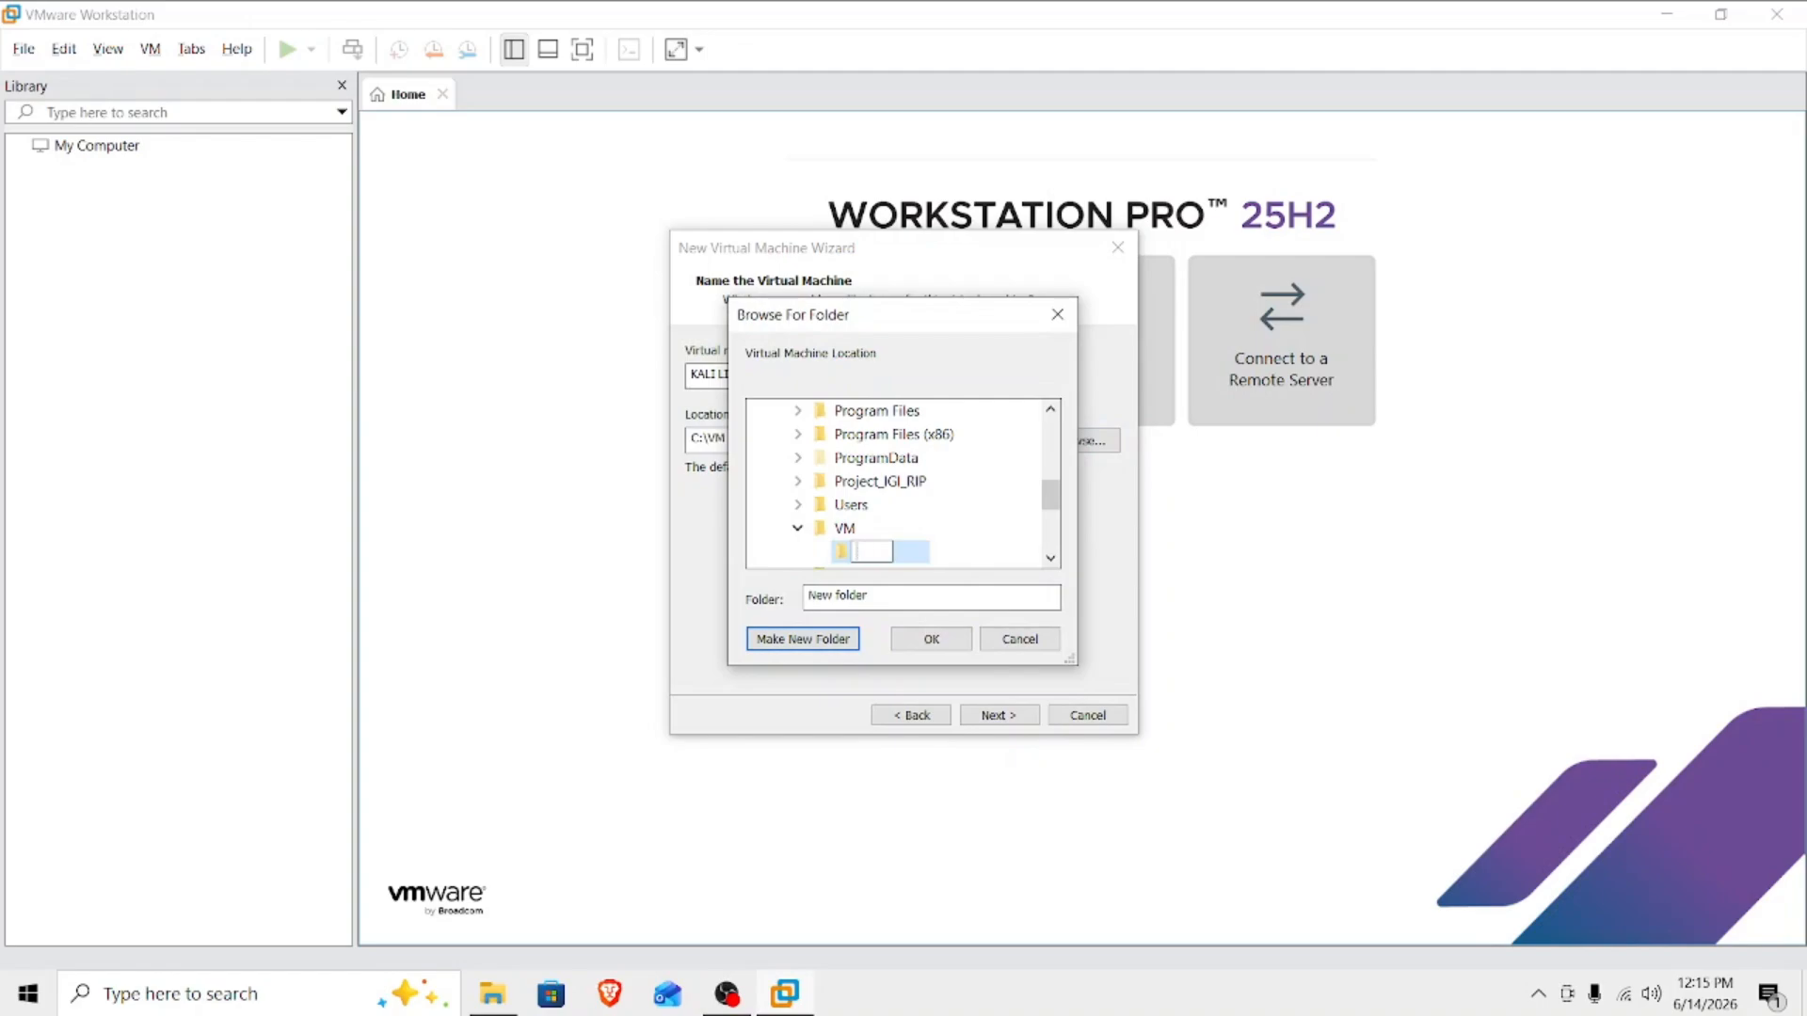
text(KALI)
click(908, 556)
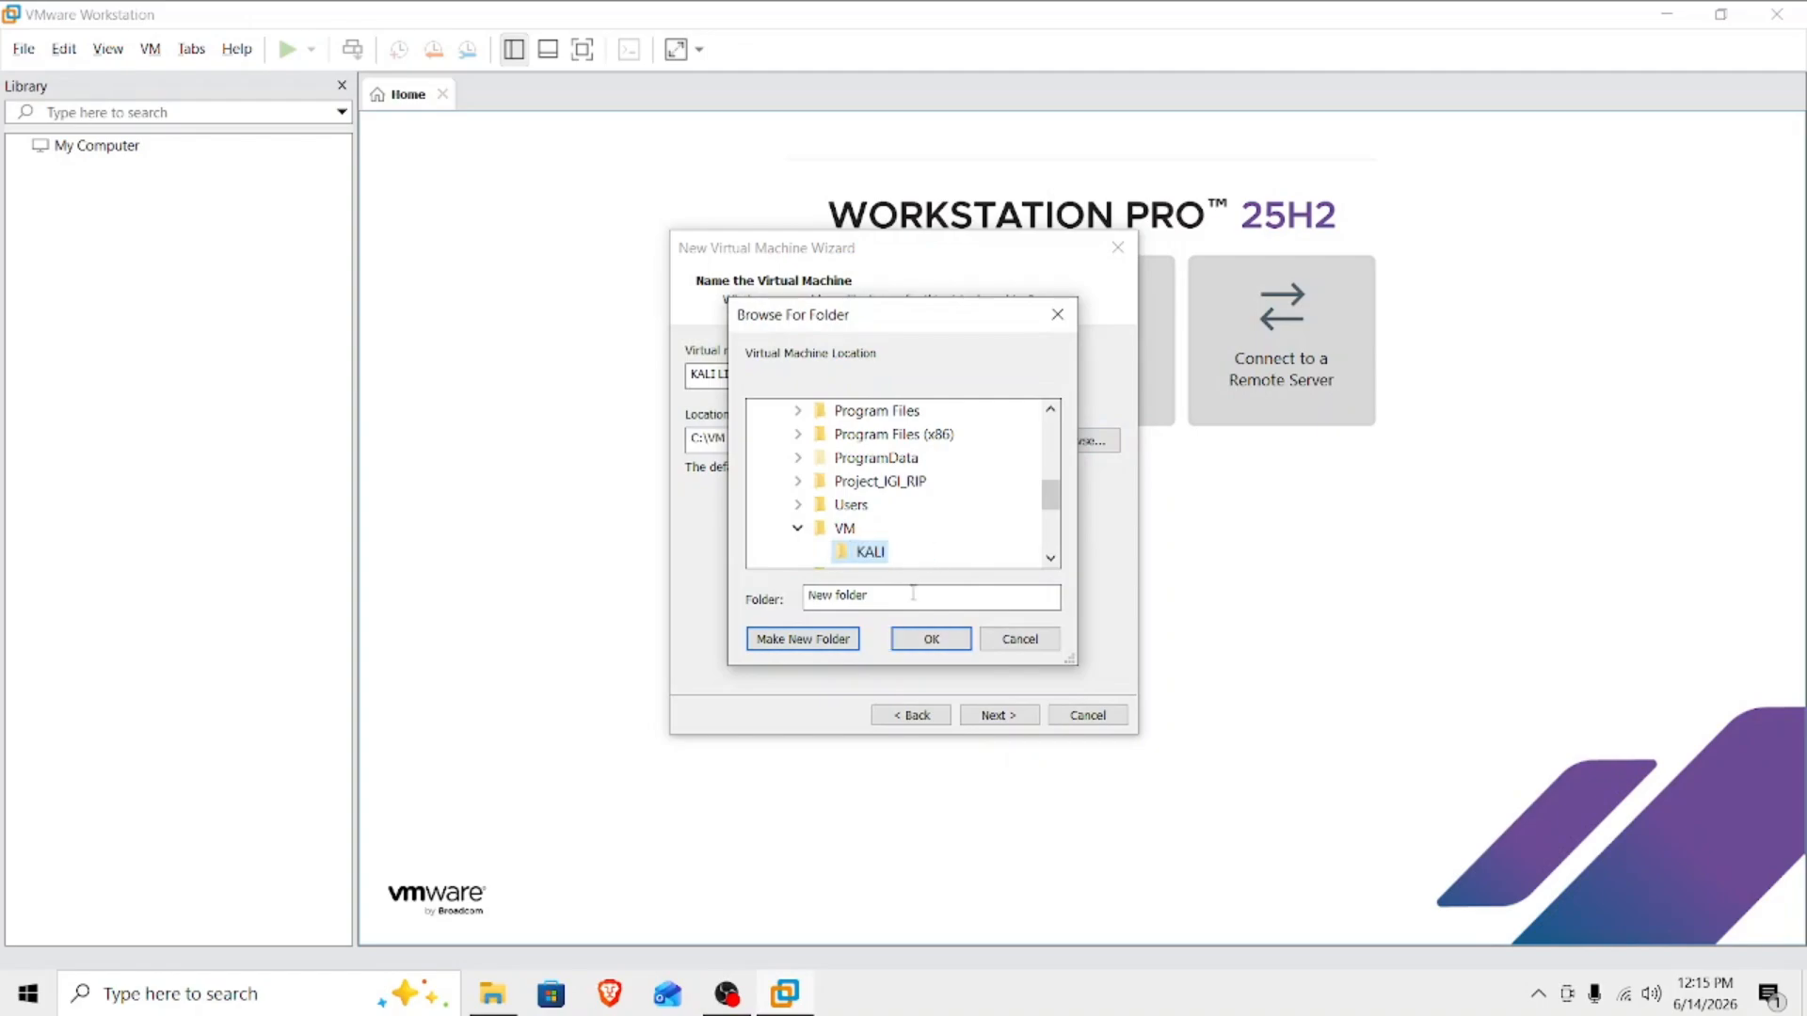
click(931, 643)
drag(794, 442, 706, 441)
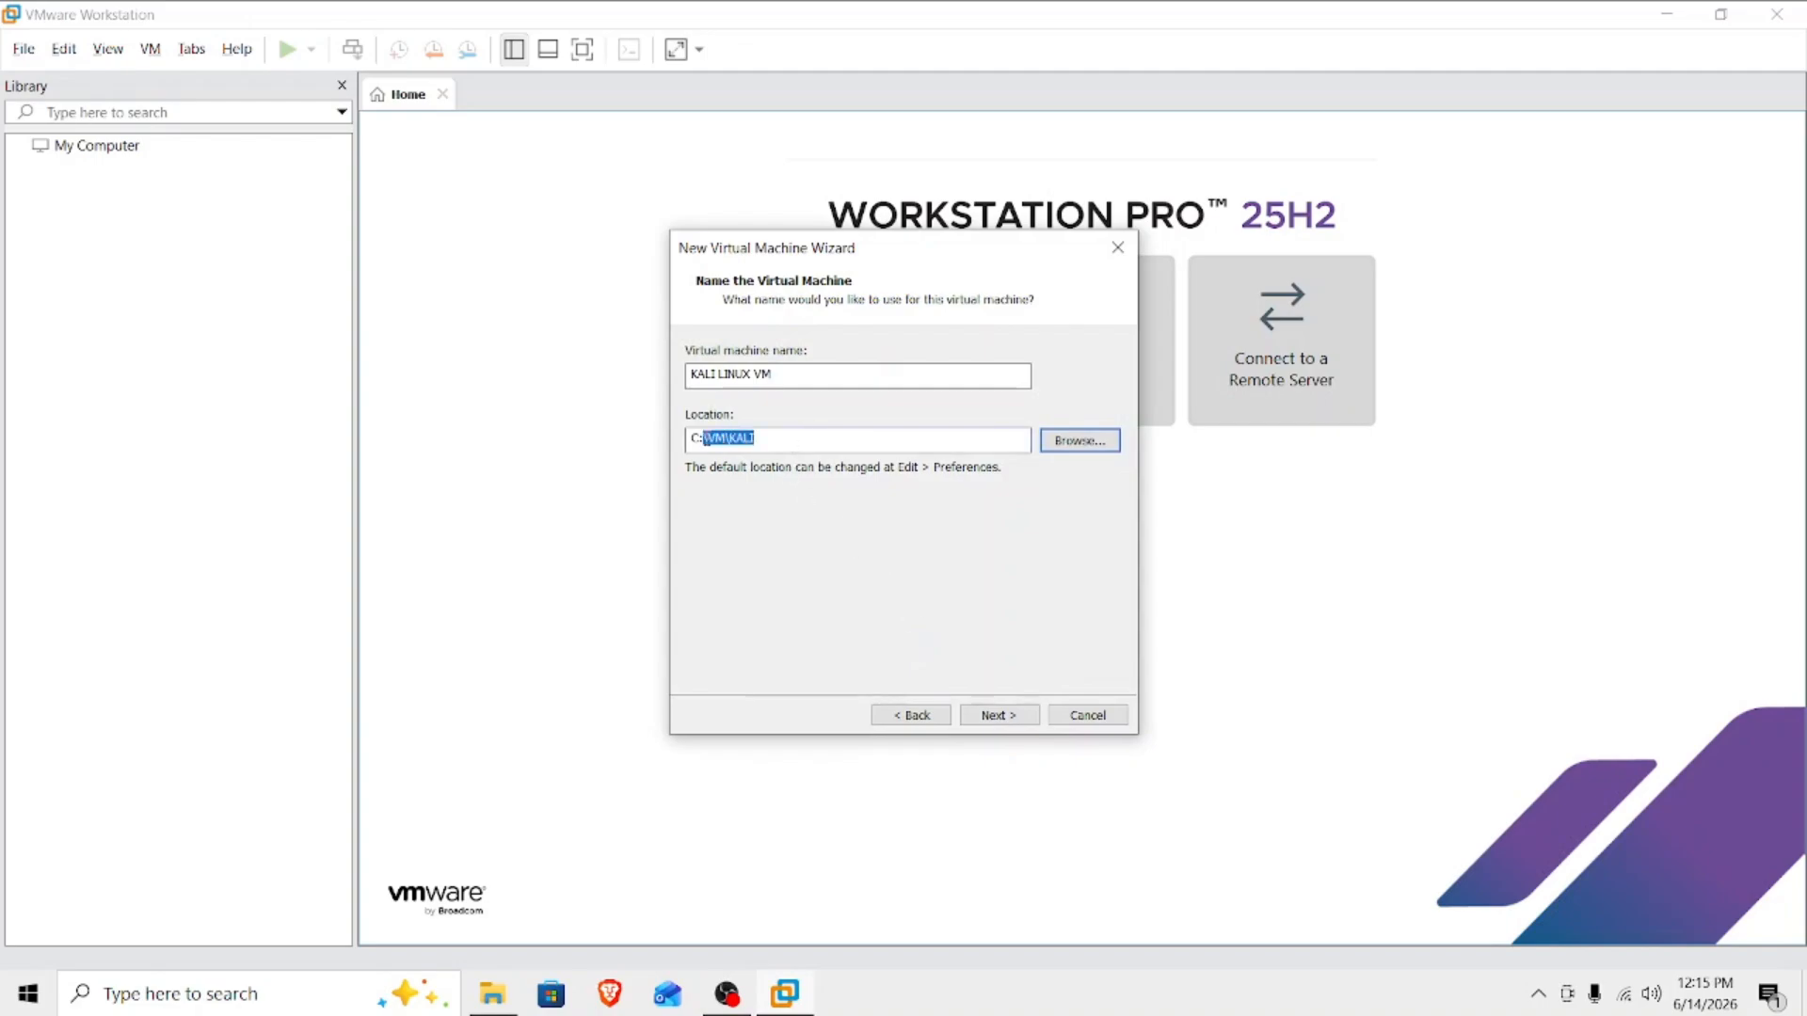
click(823, 430)
click(998, 717)
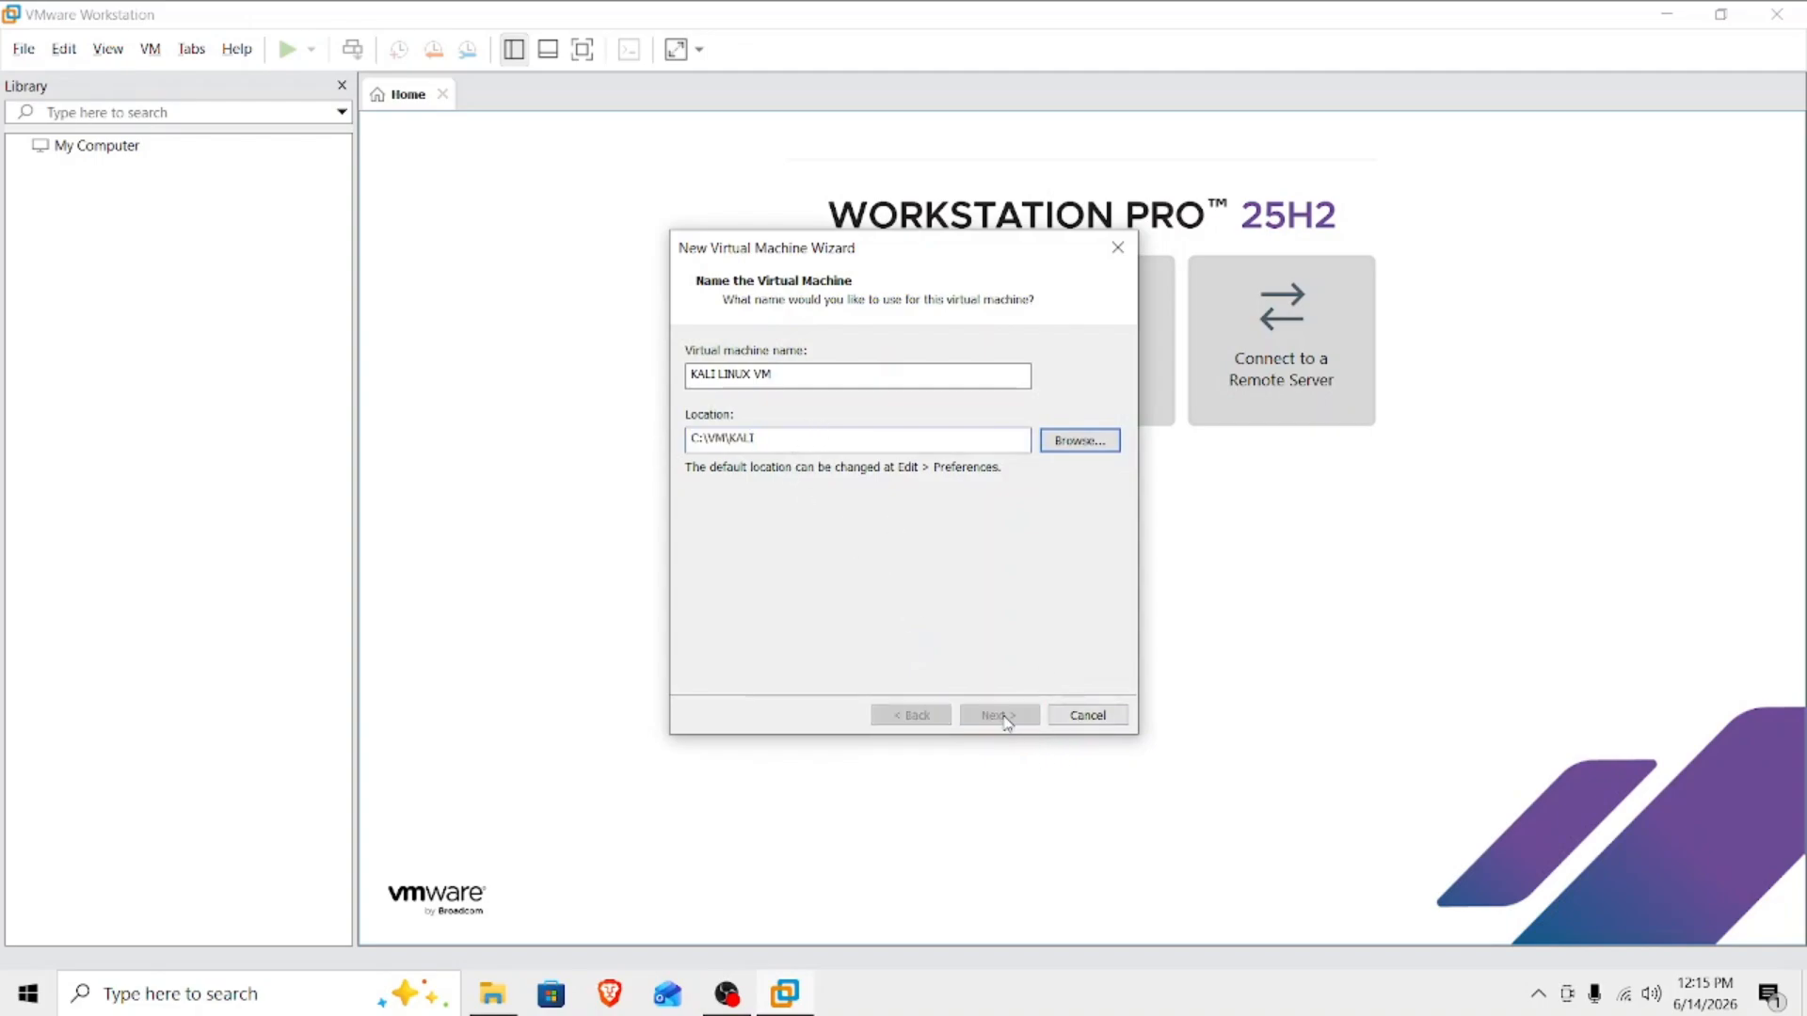
Store the 20 GB virtual disk as a single file and finish creating the virtual machine.
click(687, 495)
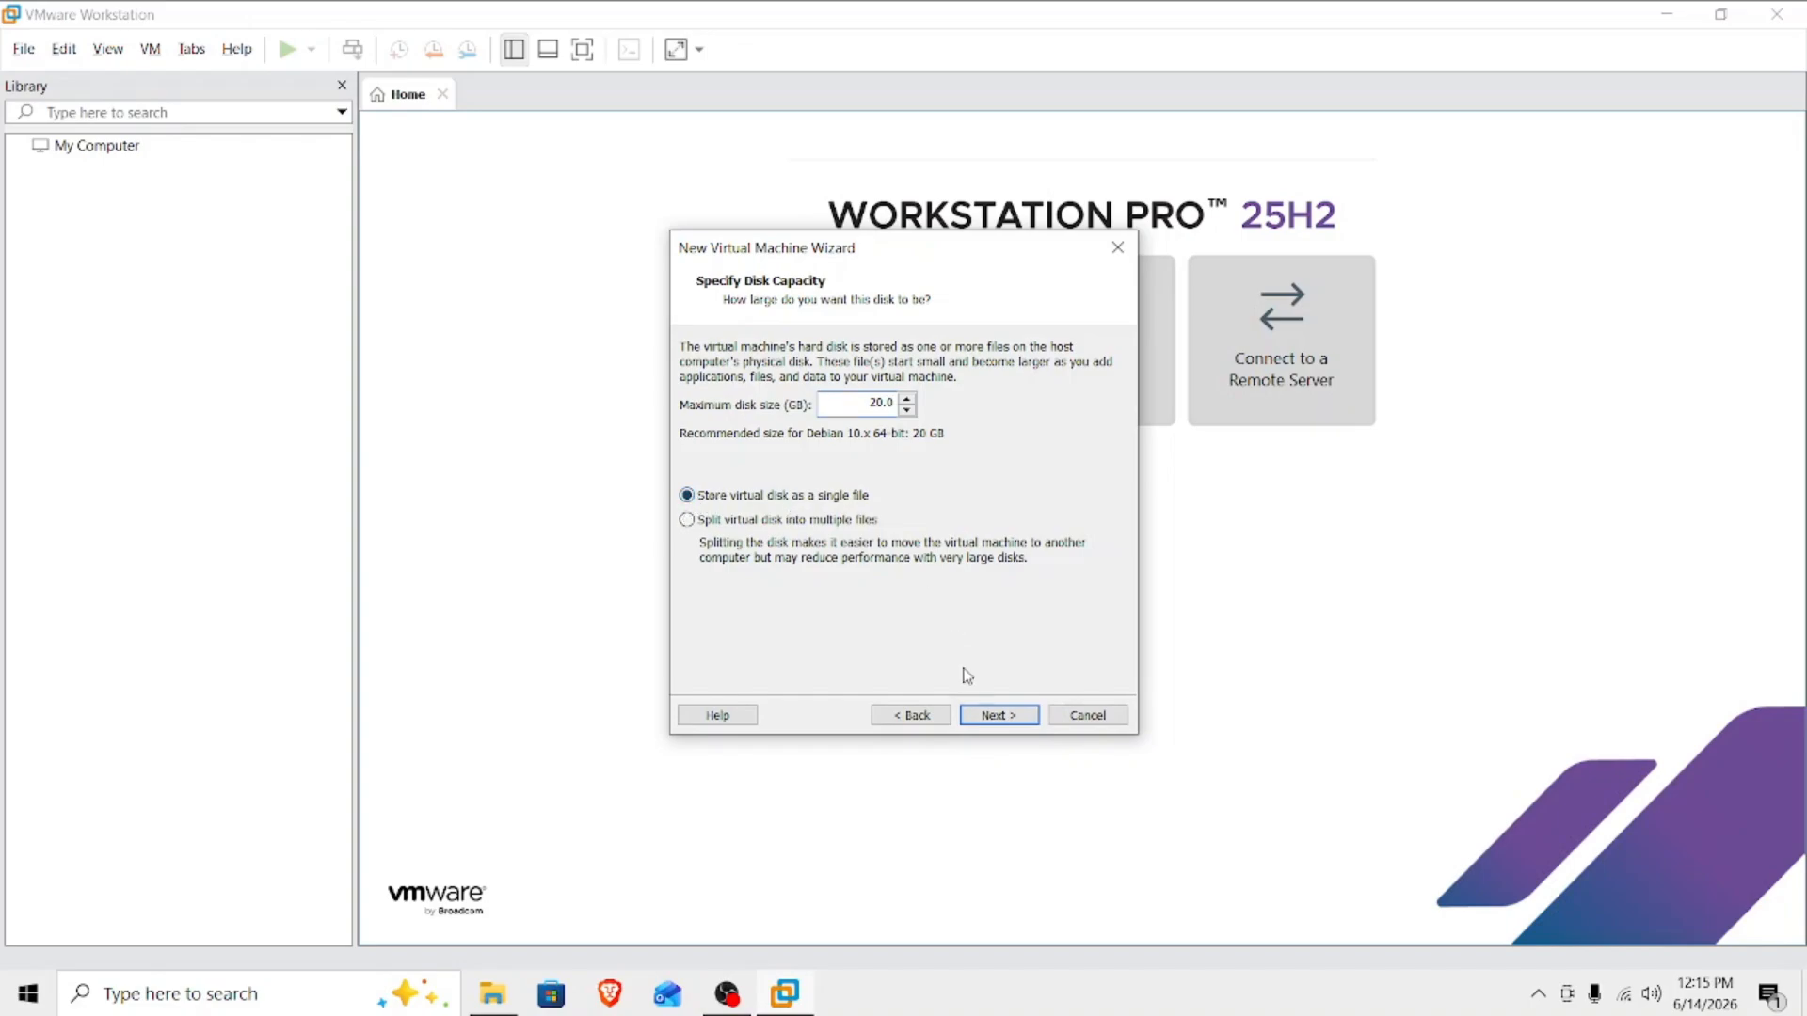
click(995, 715)
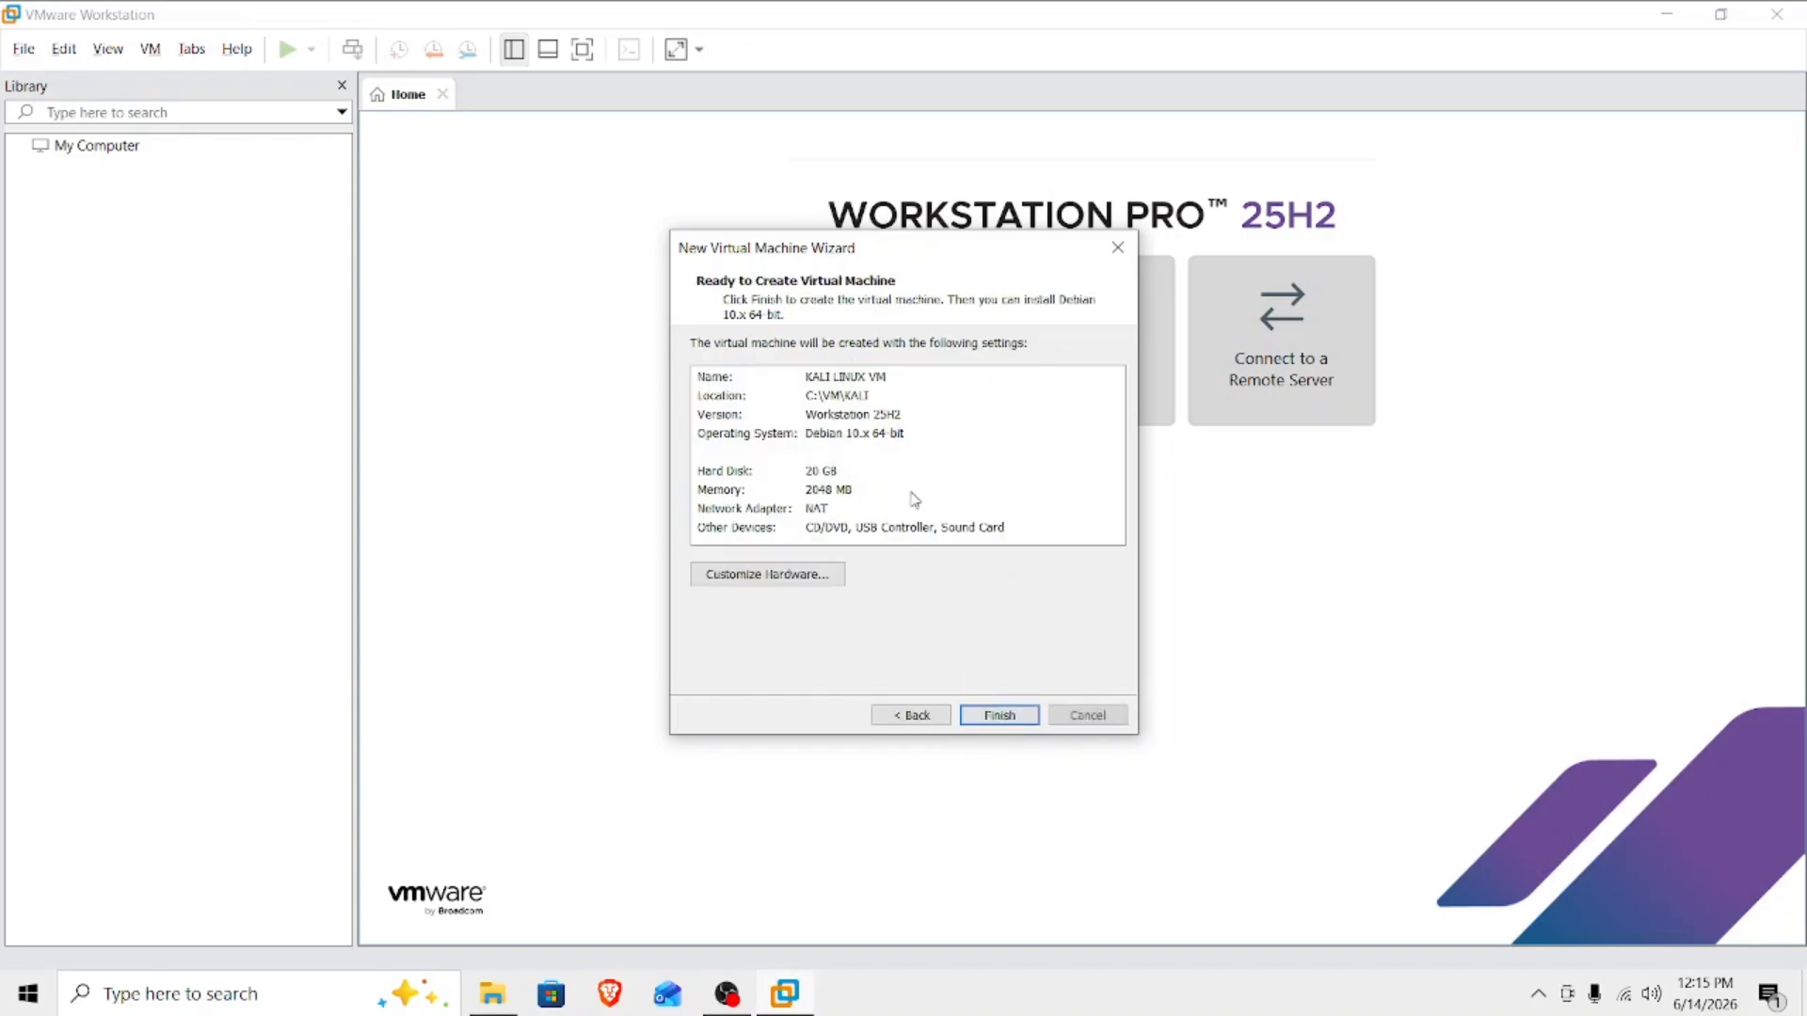
click(1000, 716)
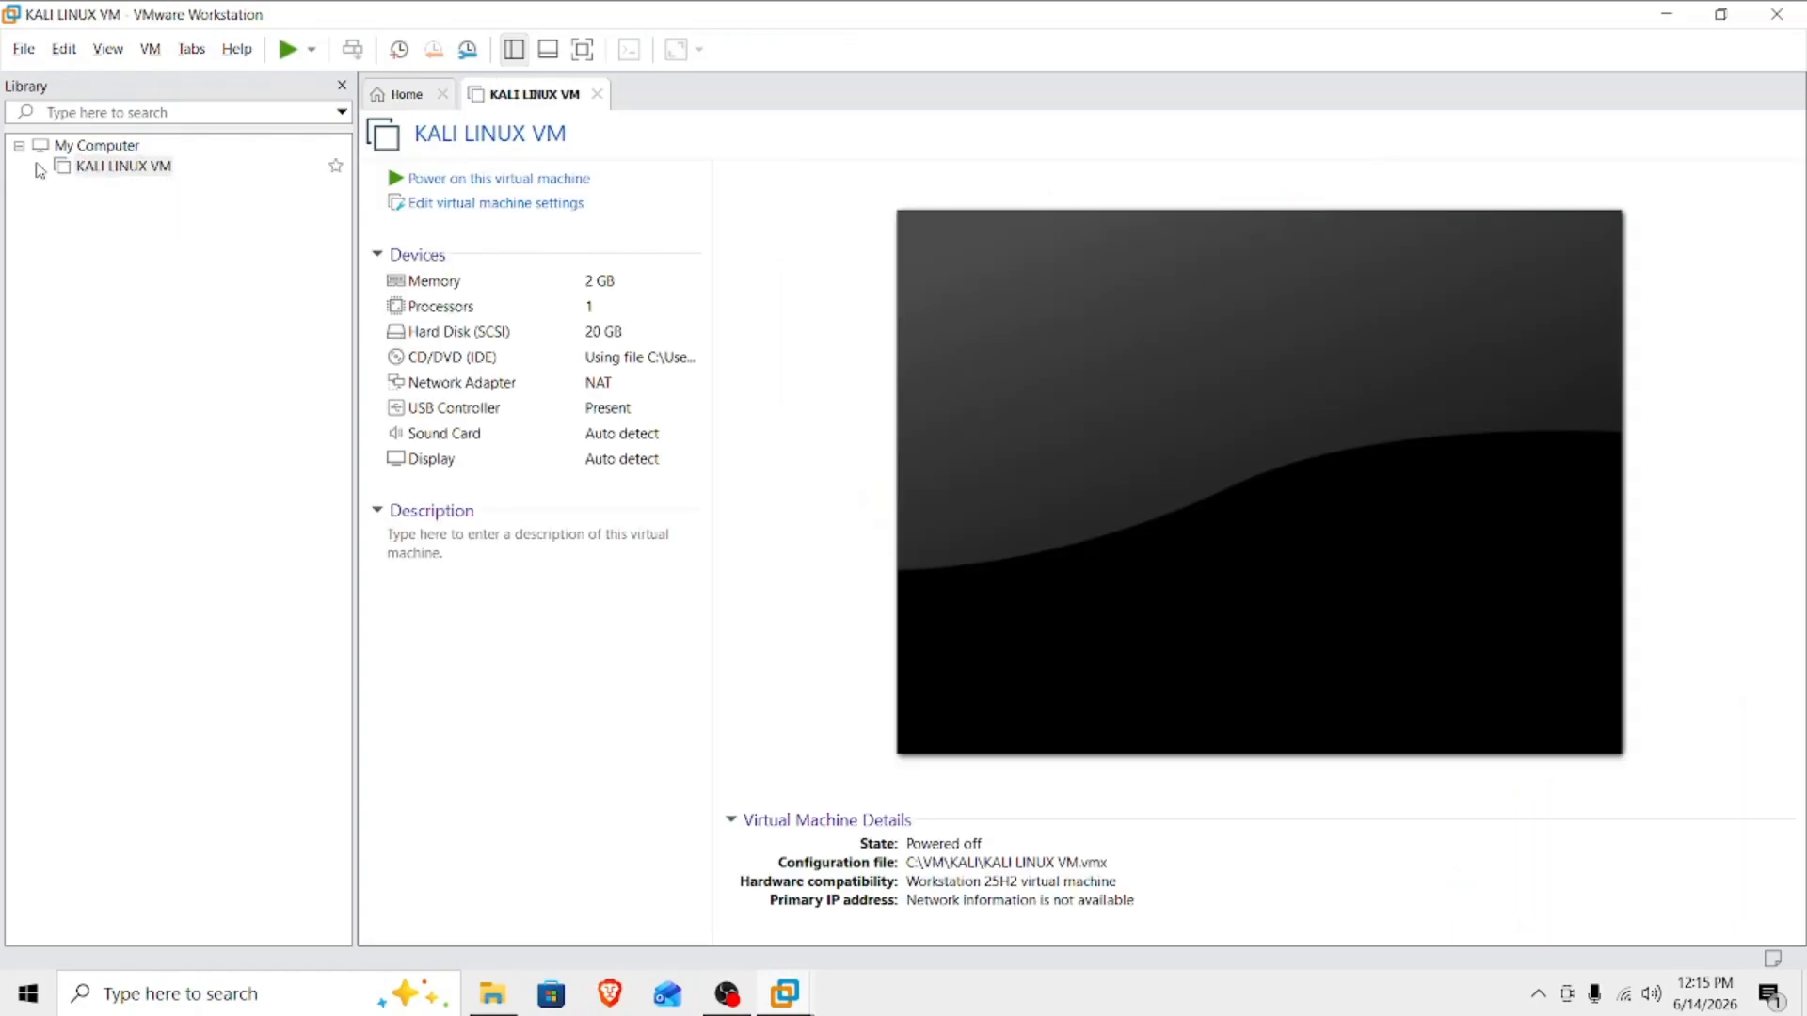
Open the Virtual Network Editor and add a new virtual network, VMnet0.
click(118, 167)
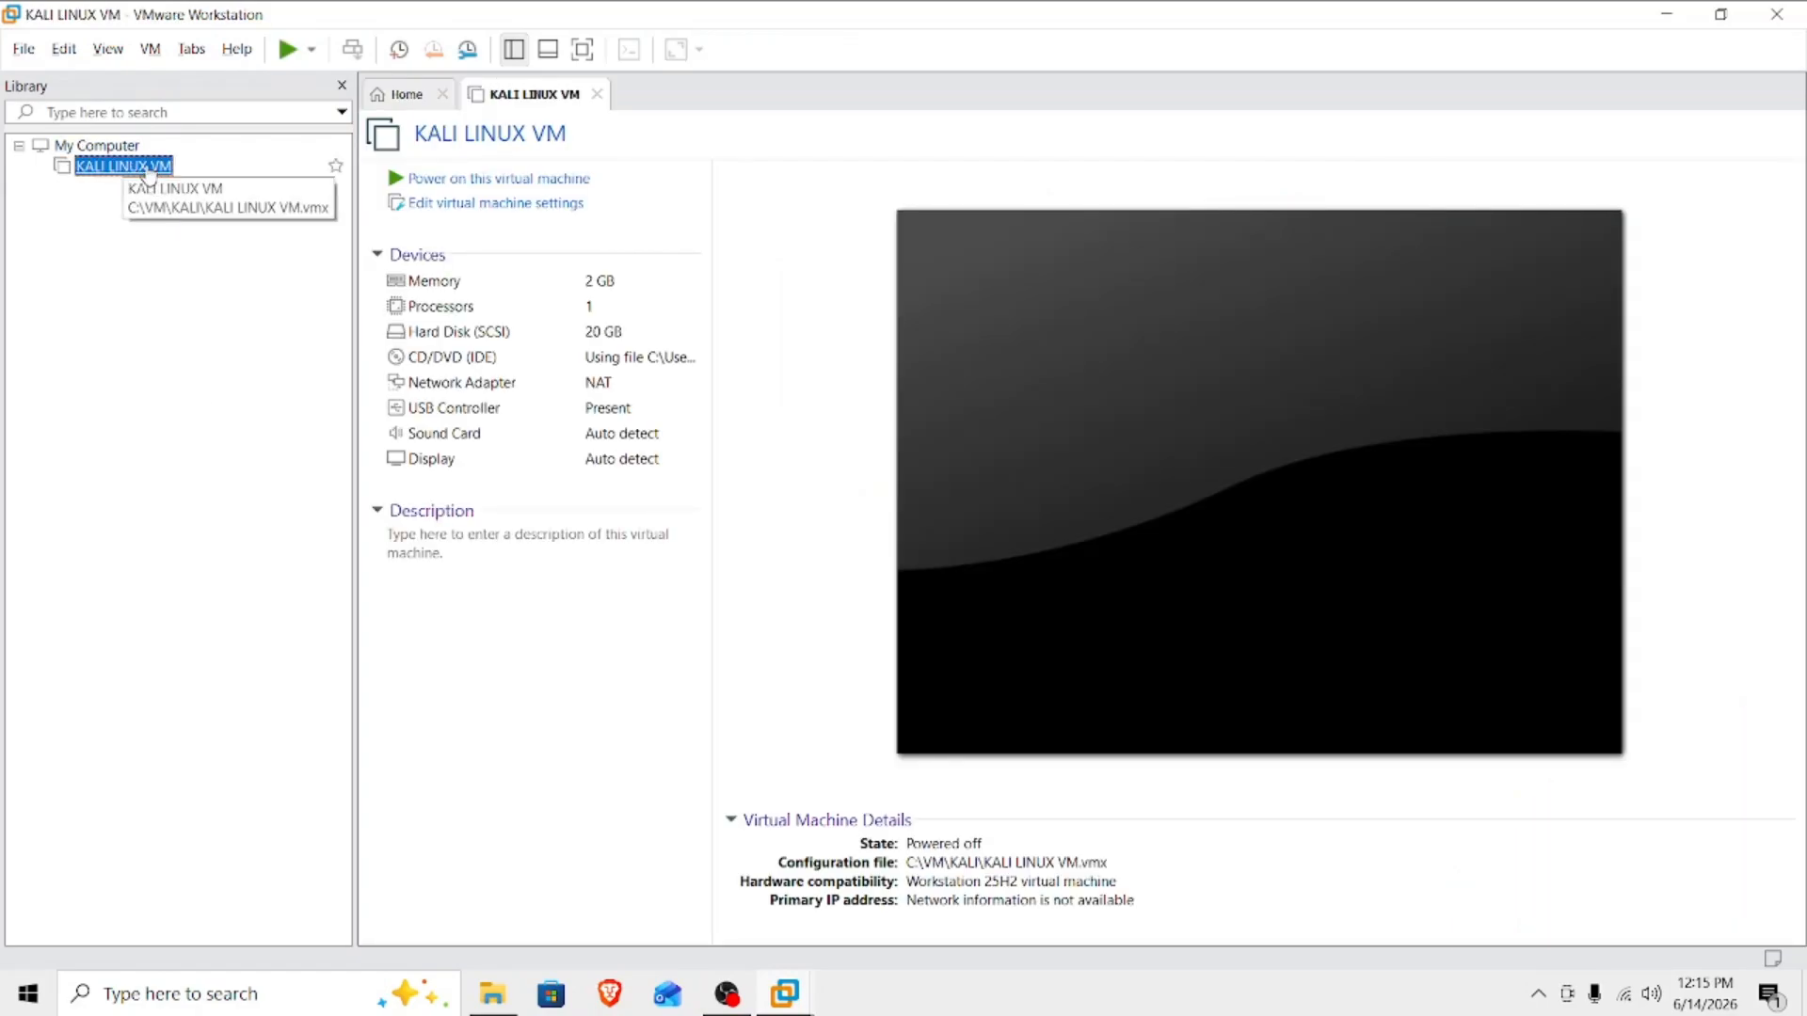
click(64, 48)
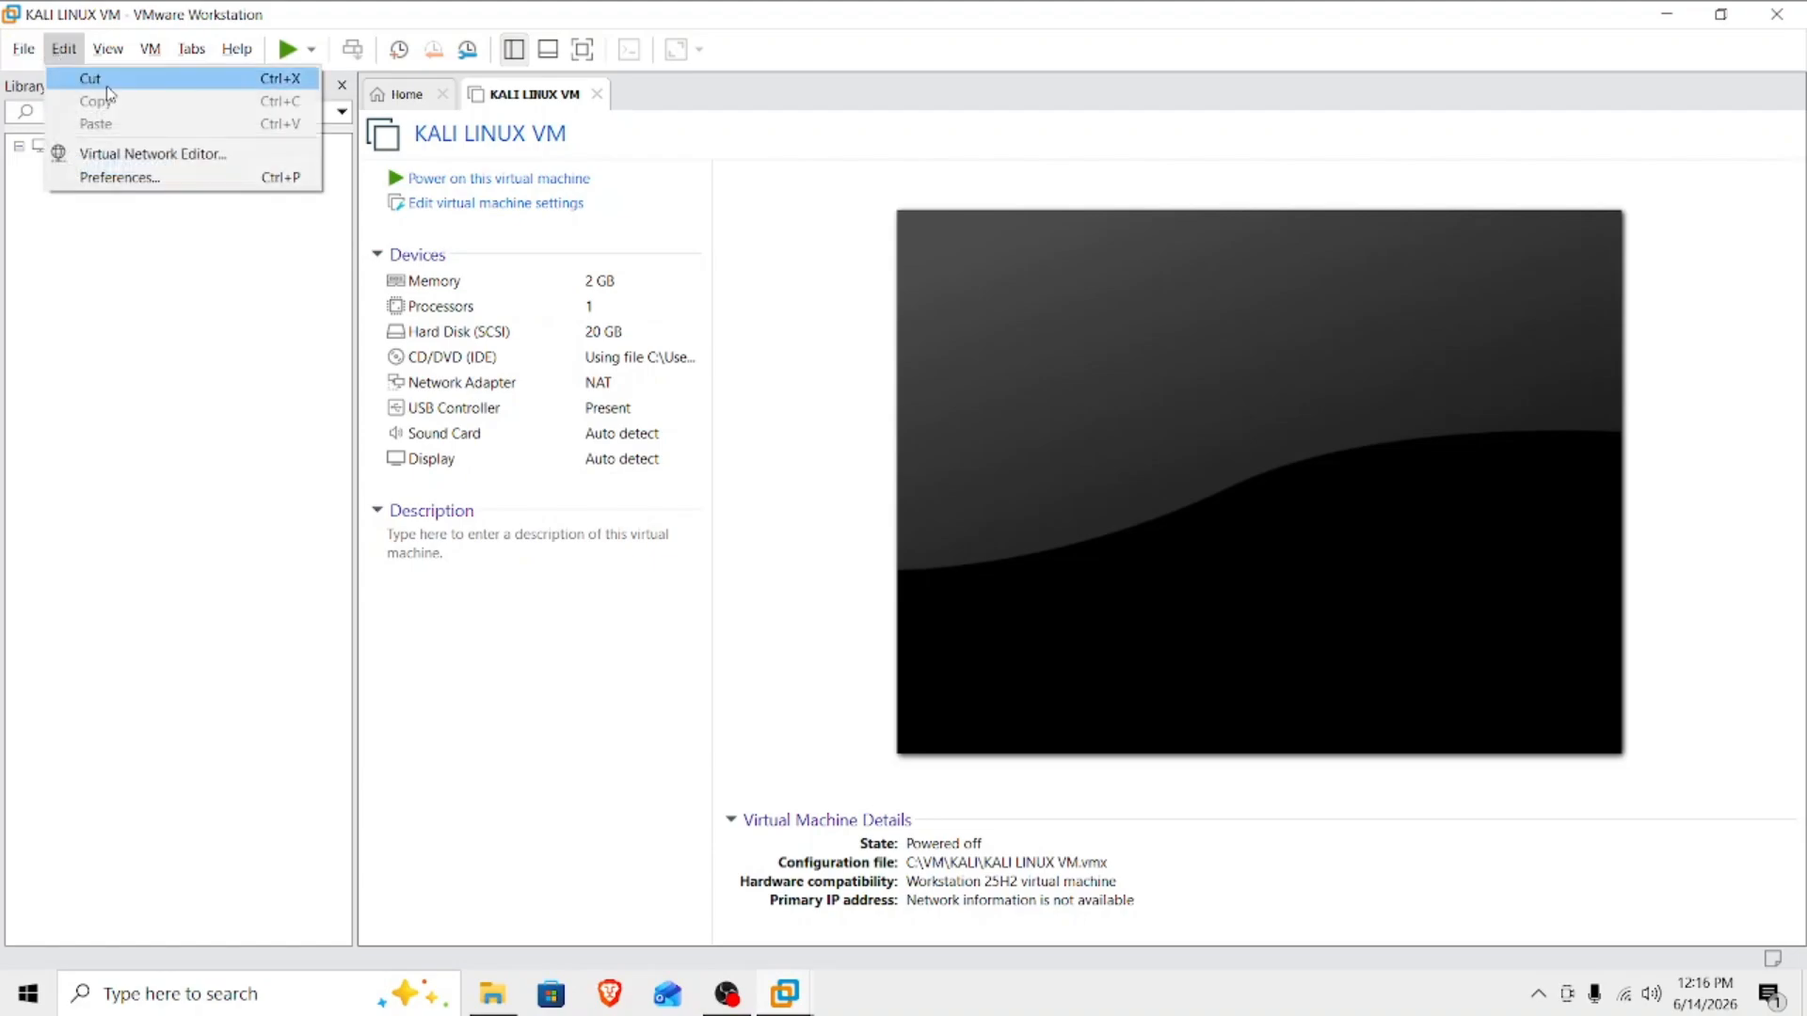
click(264, 160)
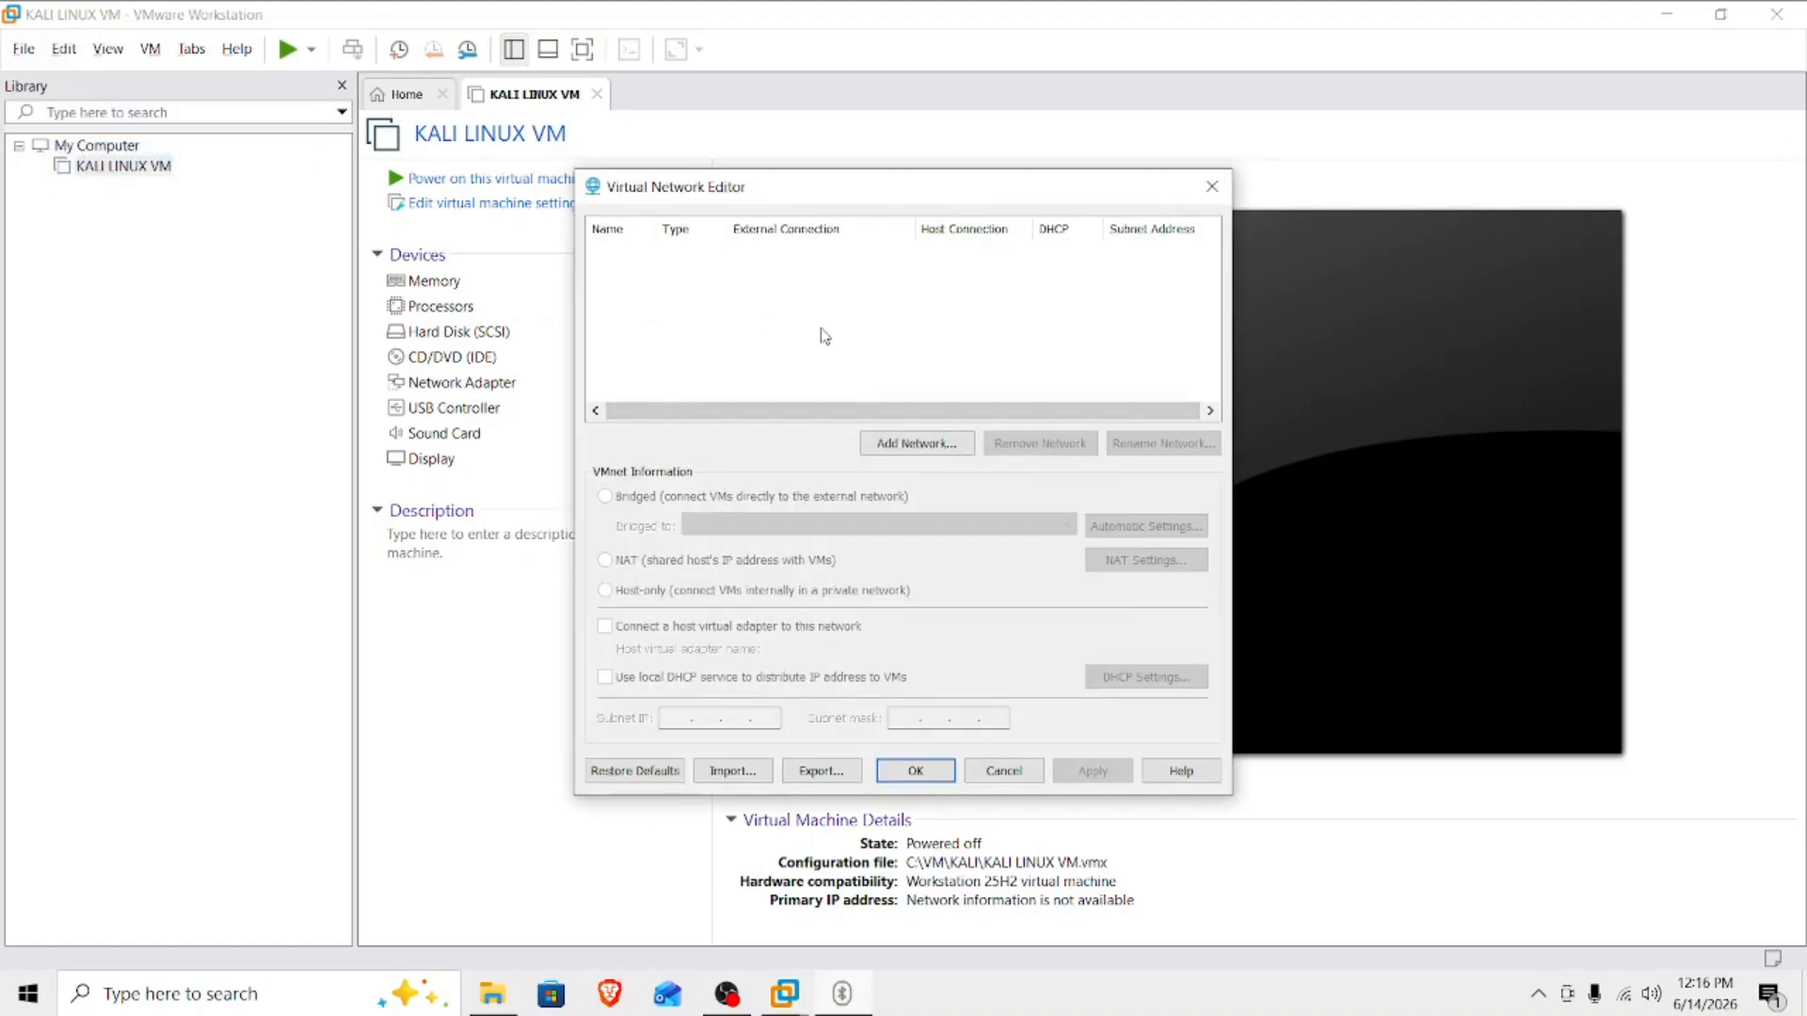
click(923, 448)
click(815, 517)
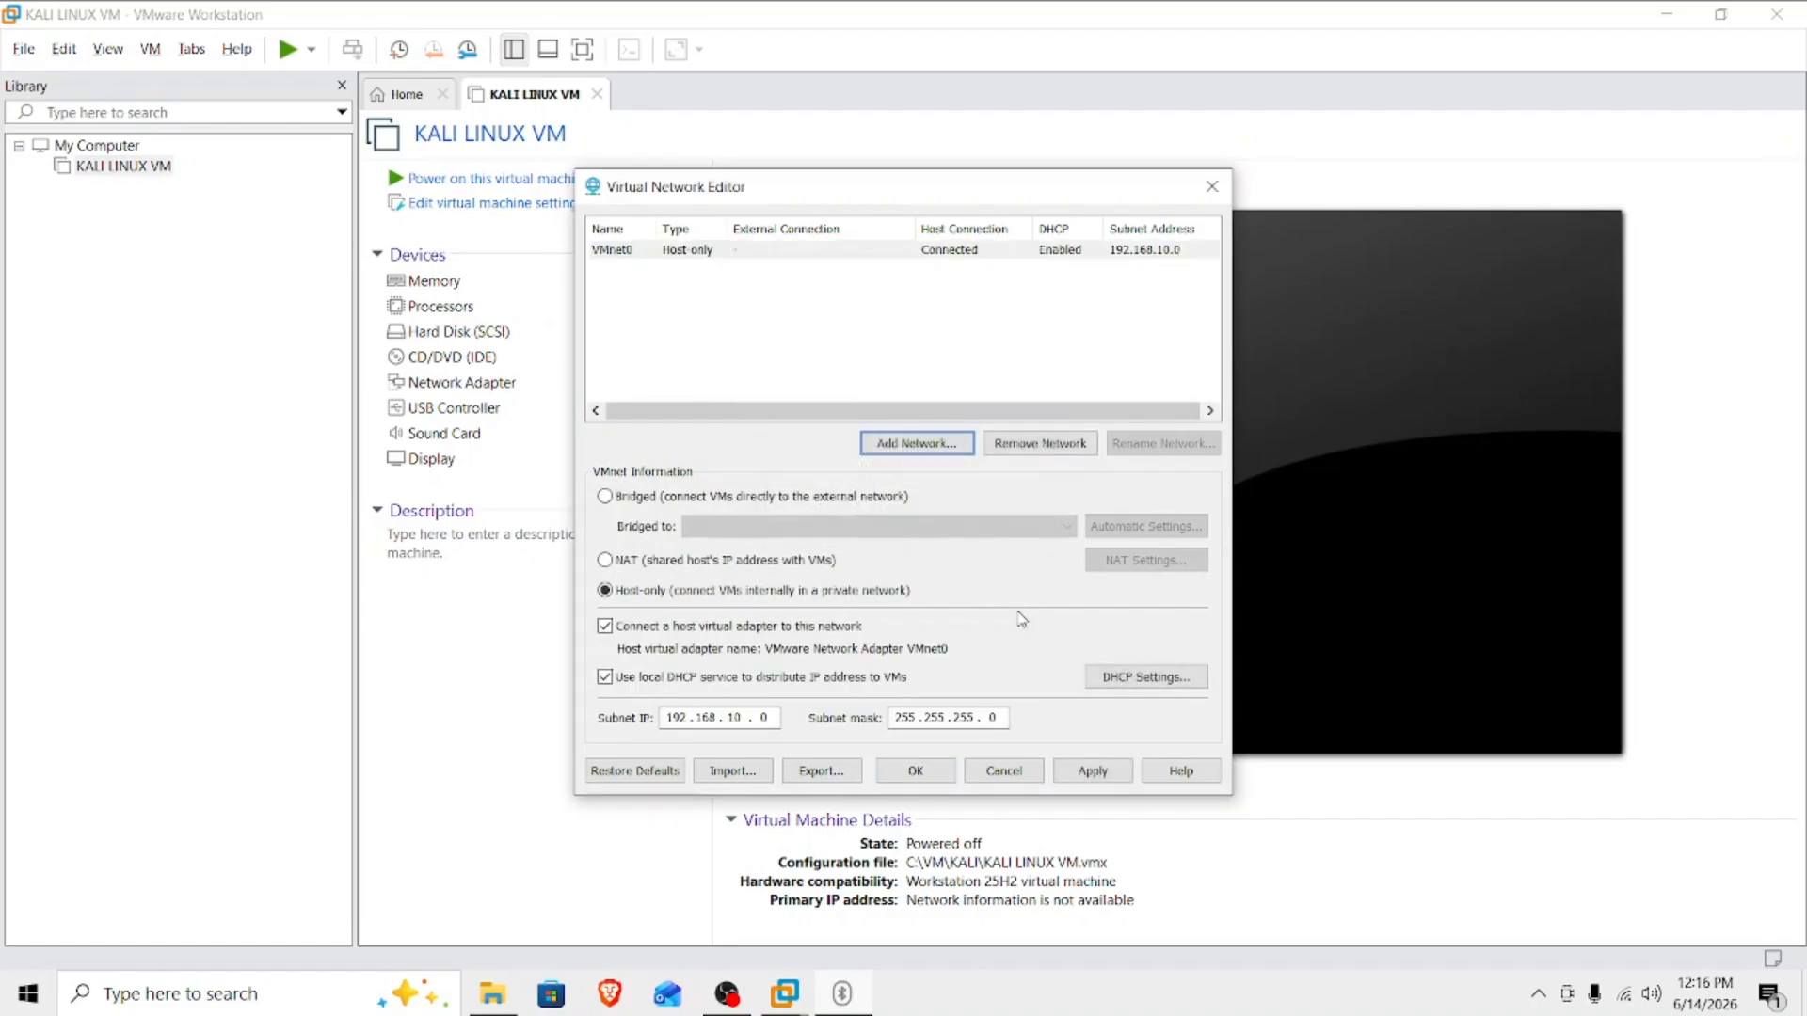
Change VMnet0 to a bridged network with automatic bridging, apply the change and close the Virtual Network Editor.
click(695, 255)
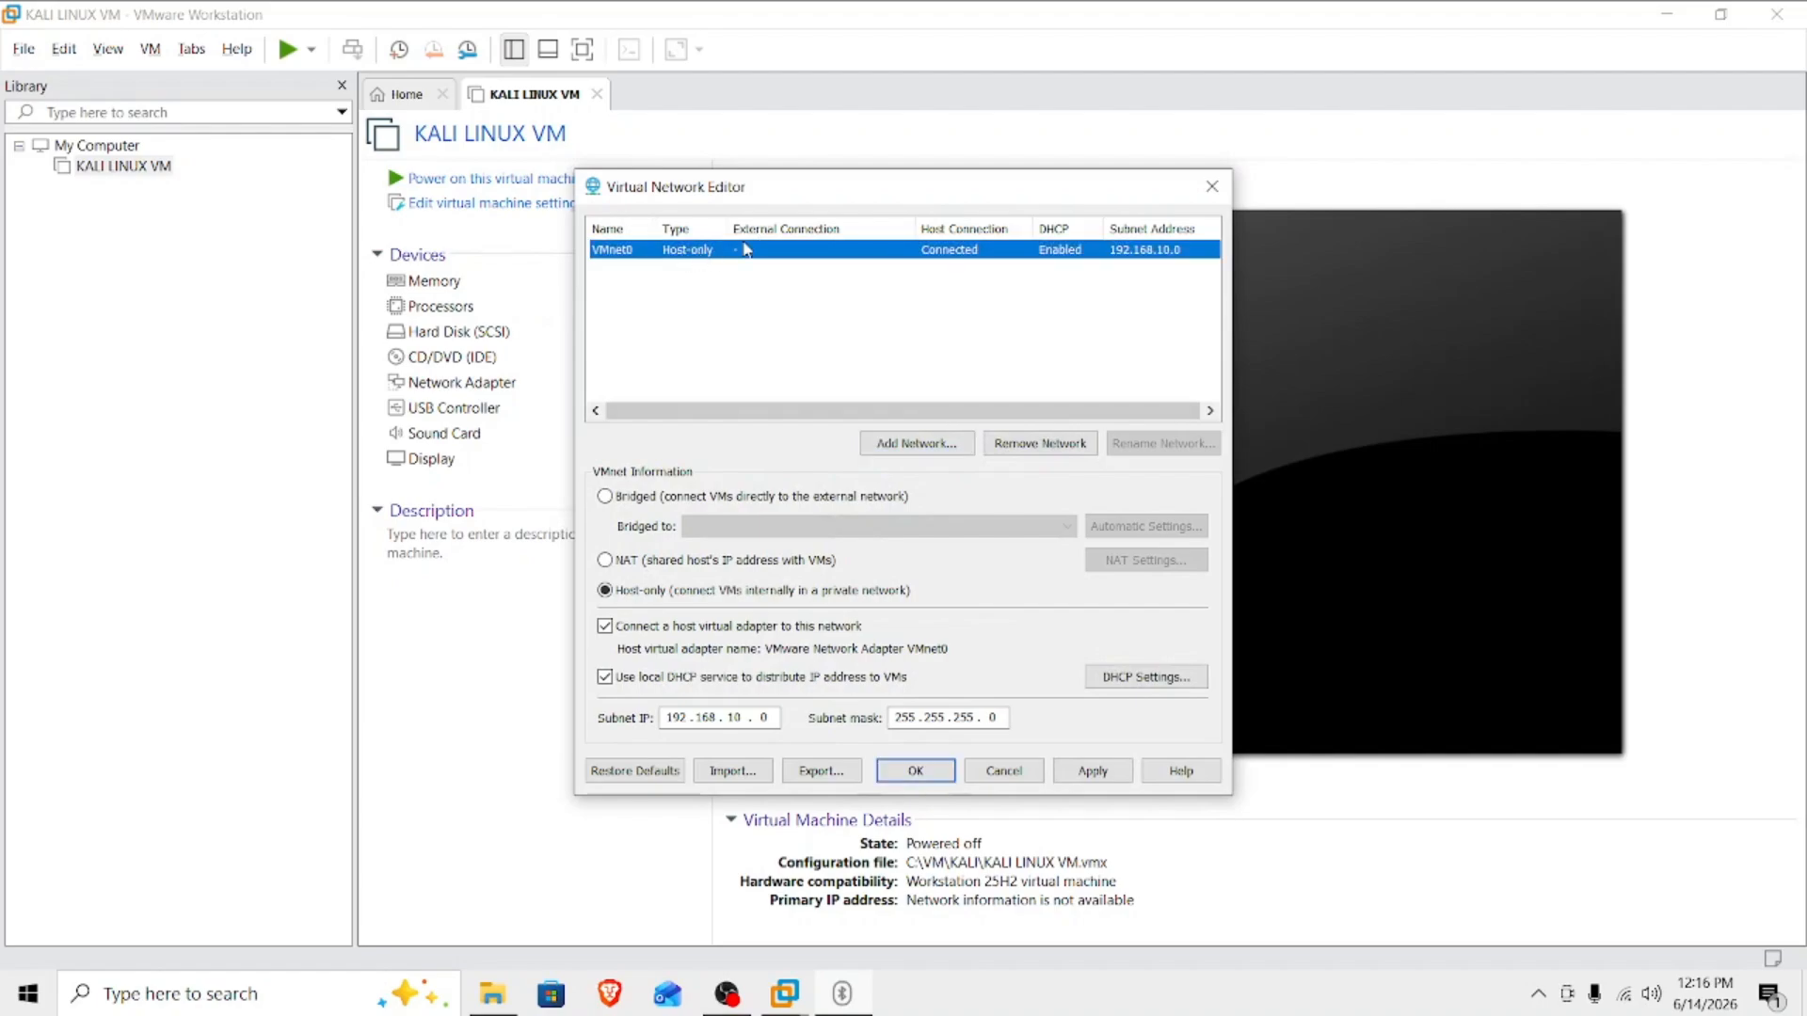
click(623, 593)
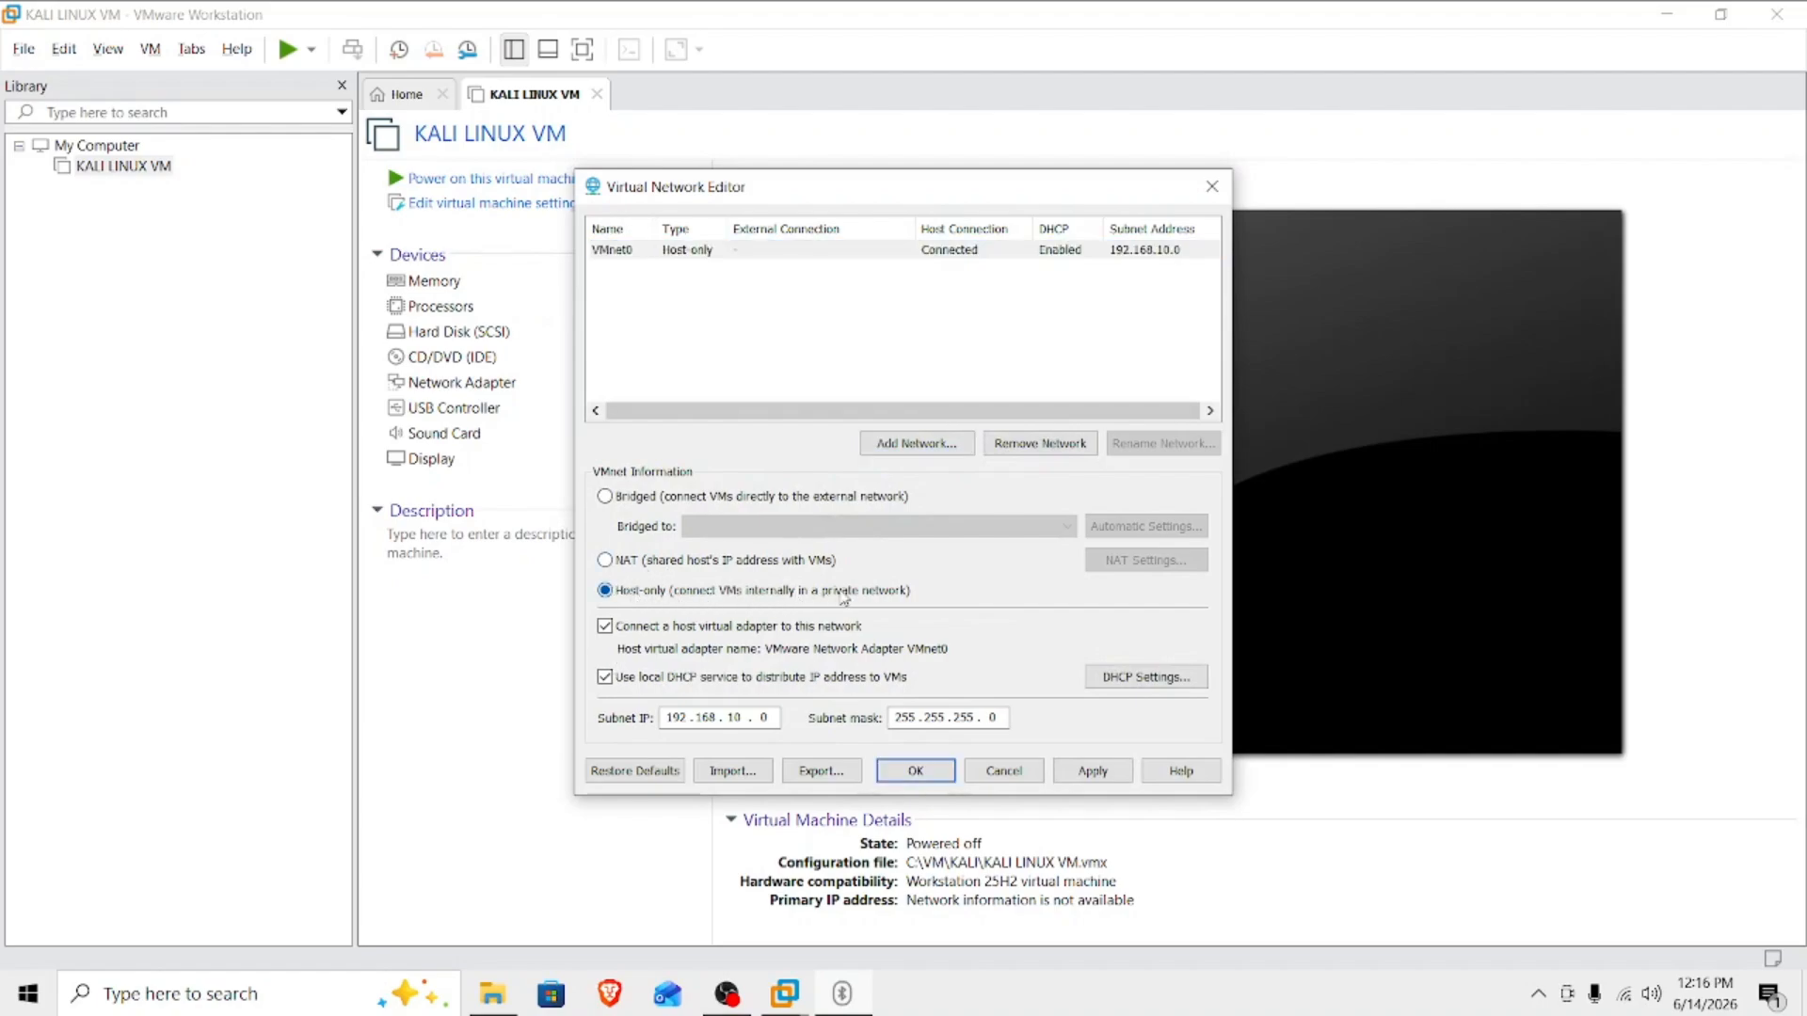
click(605, 498)
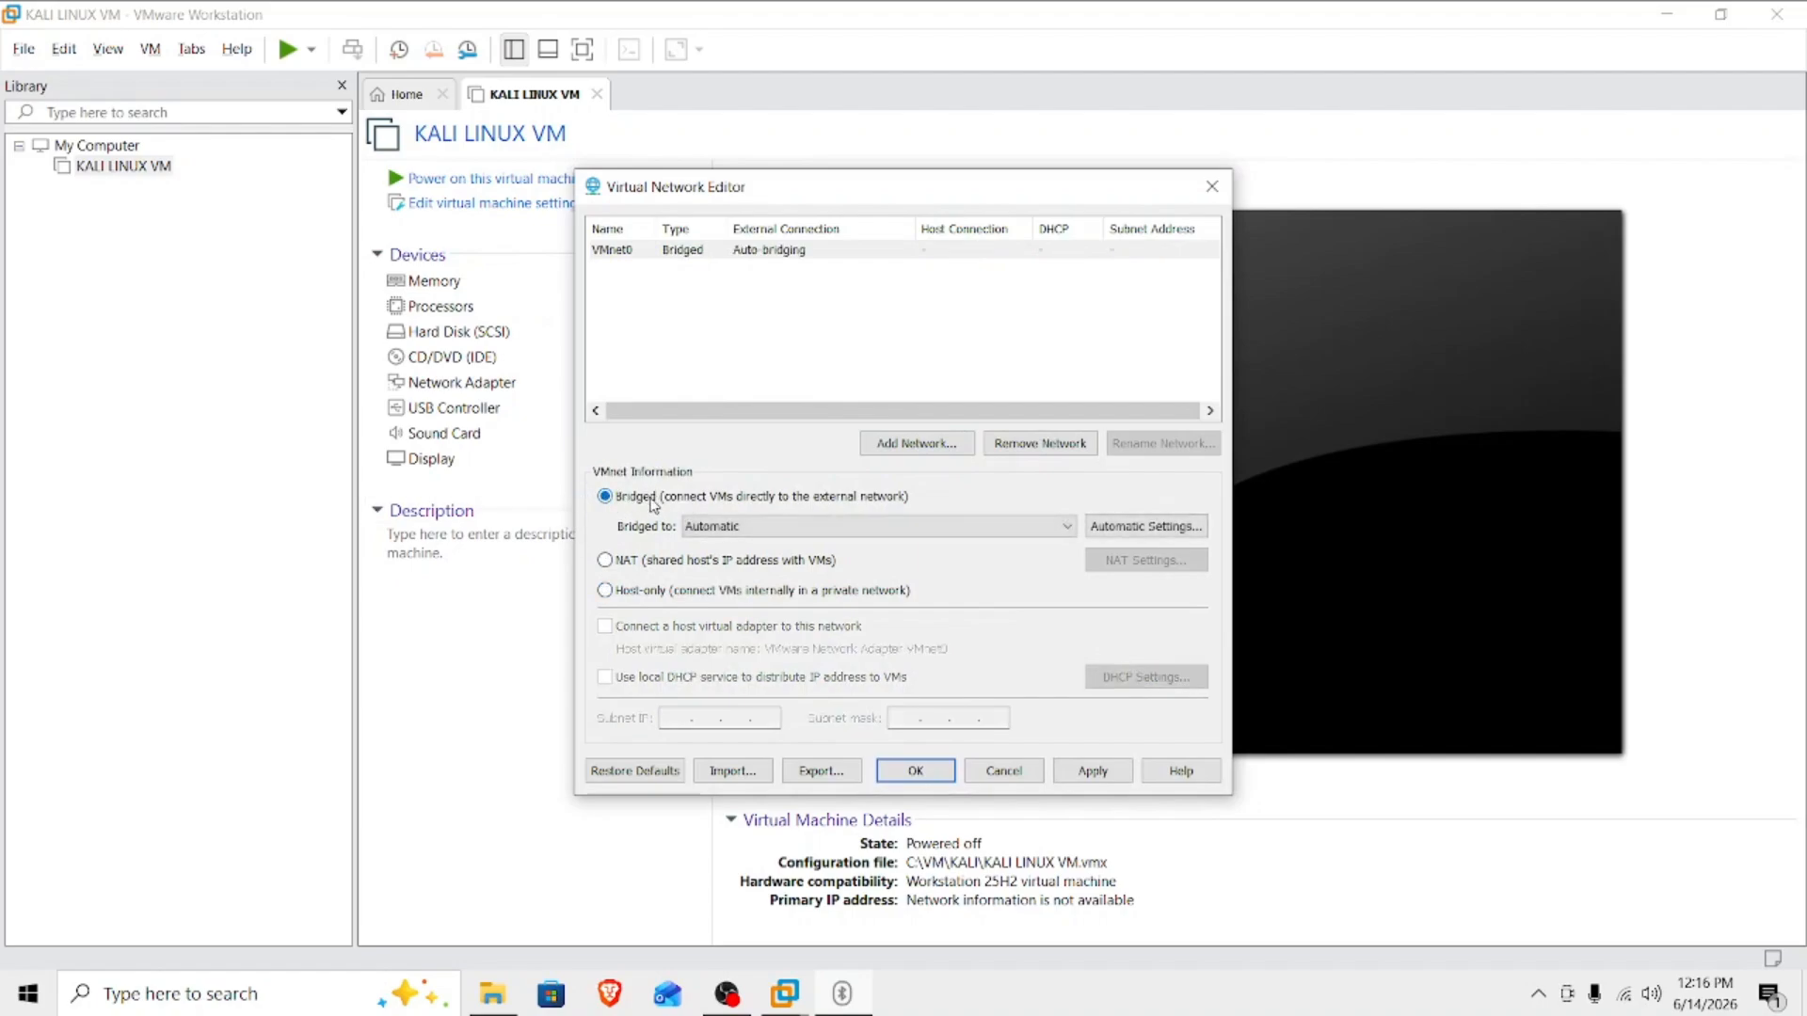
click(727, 527)
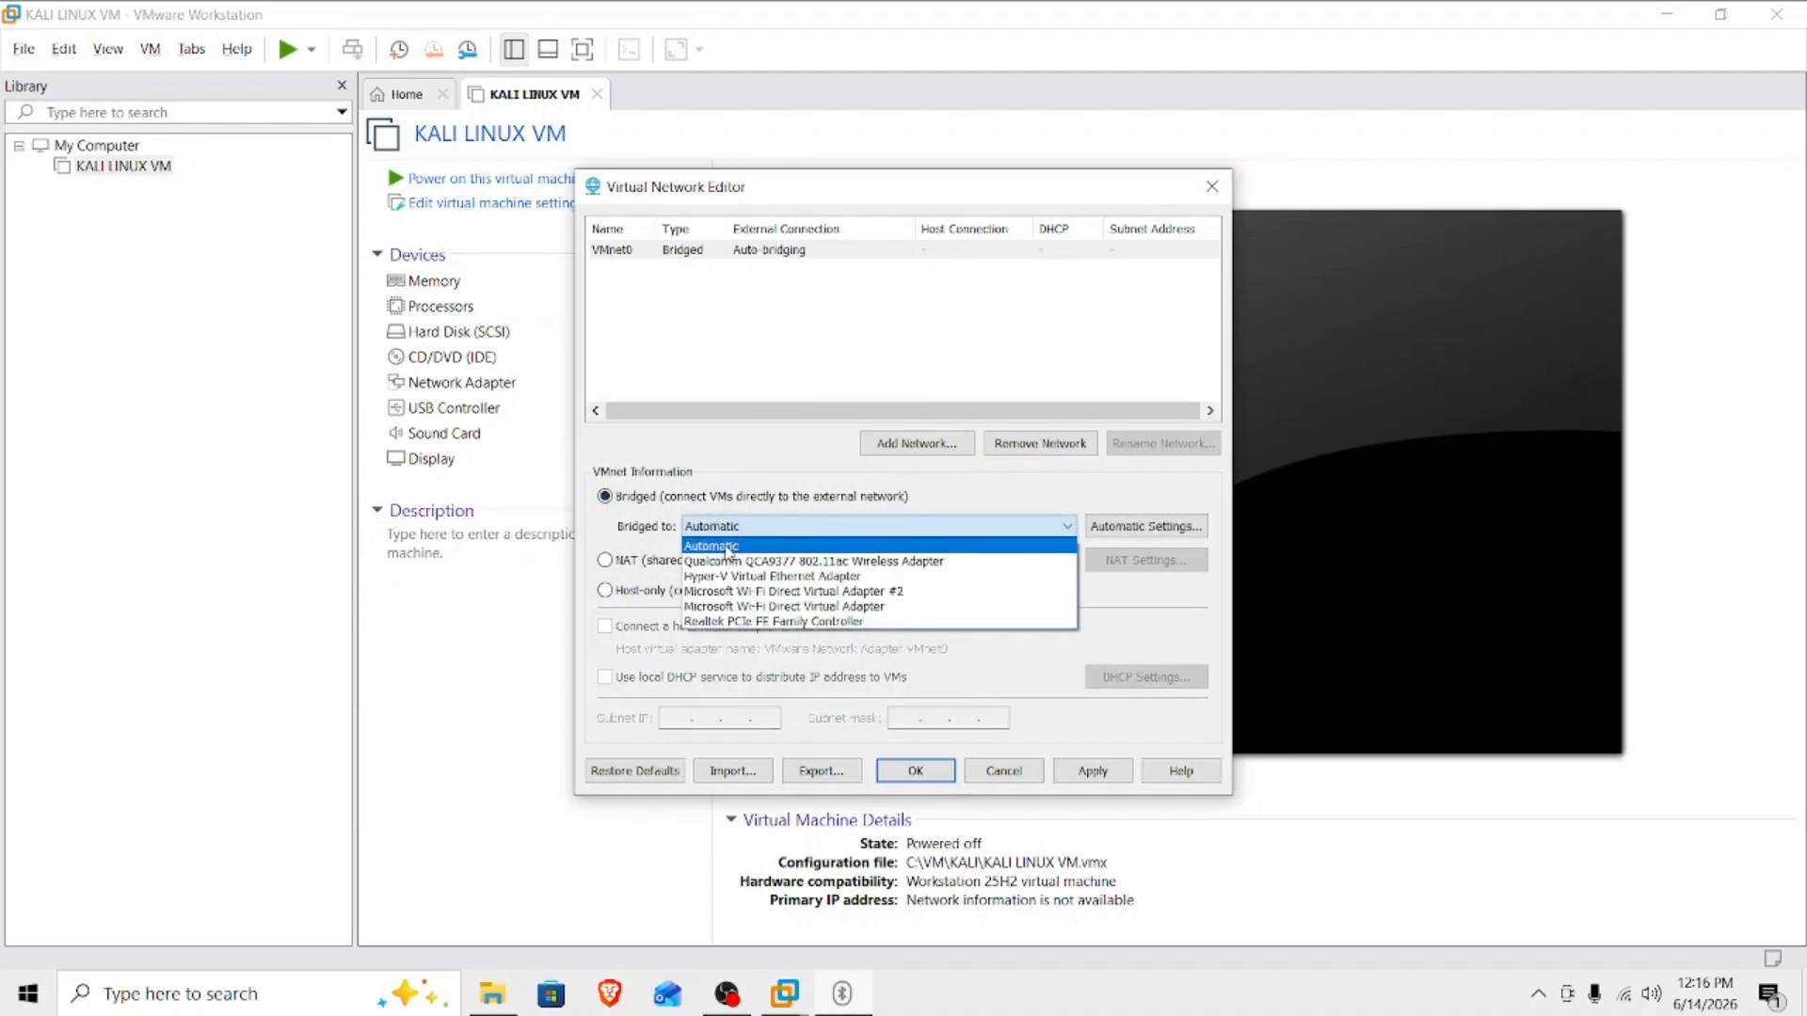
click(821, 545)
click(1093, 776)
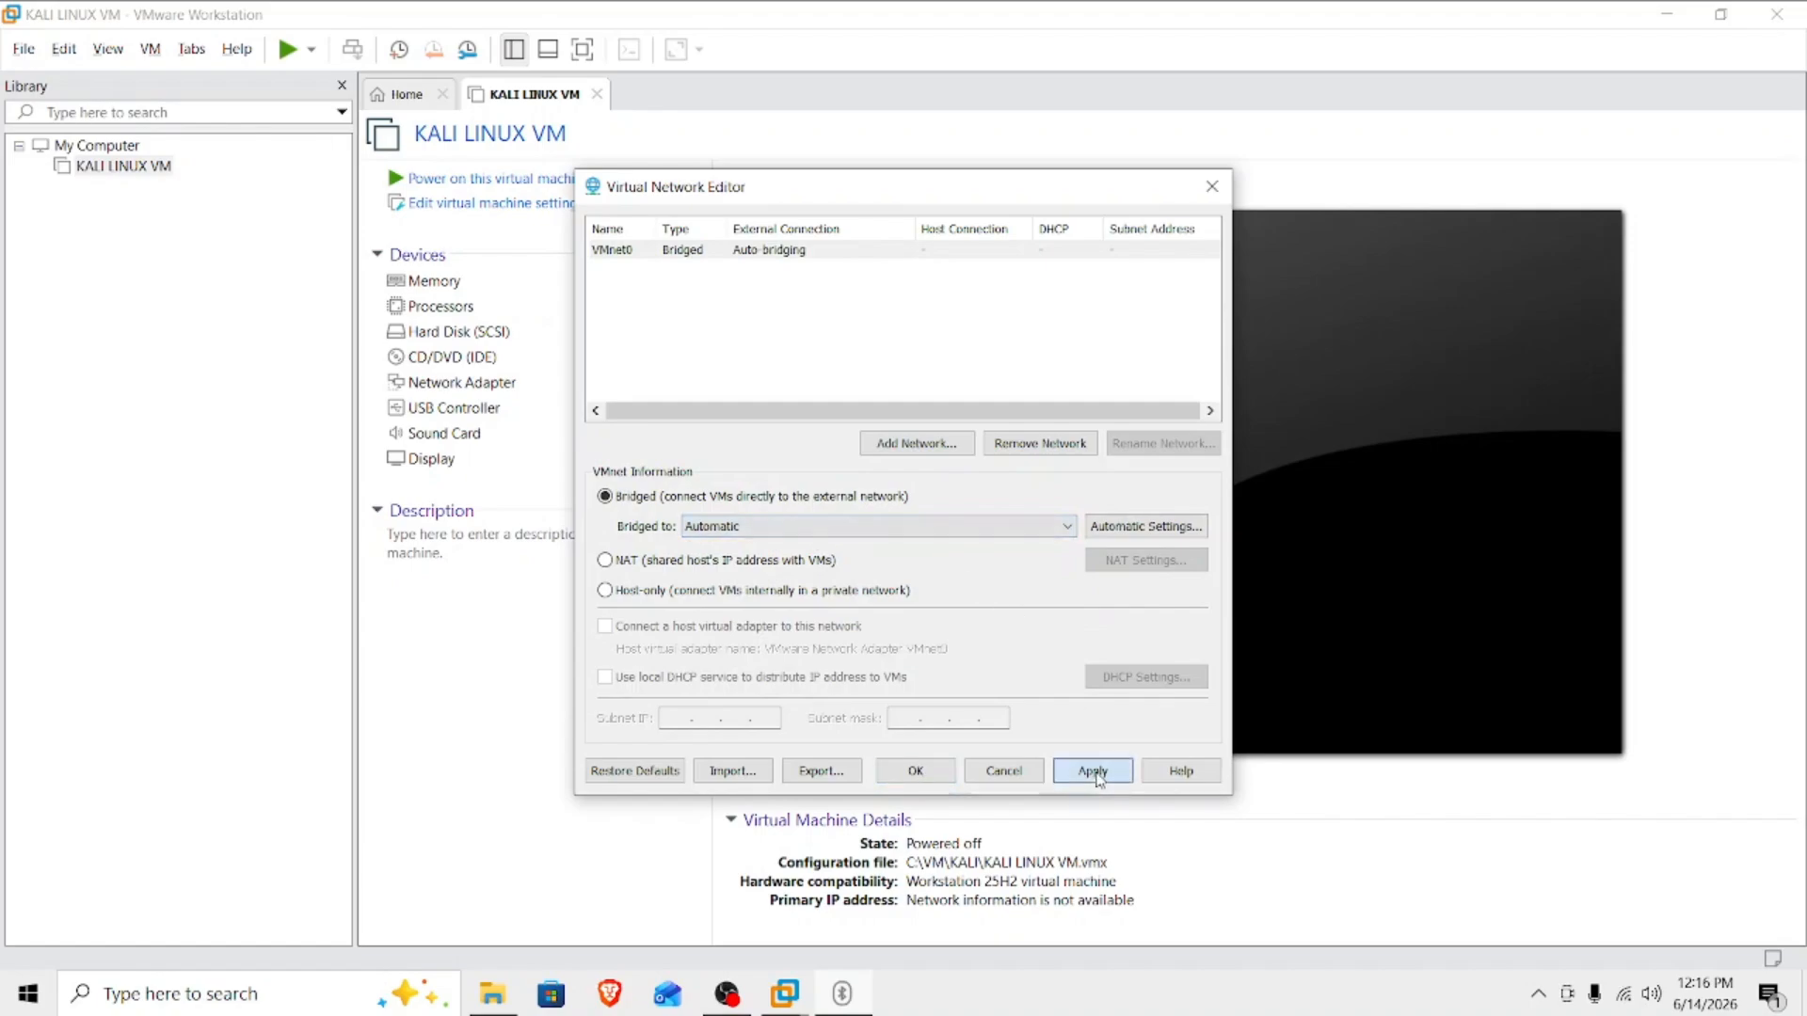
click(918, 773)
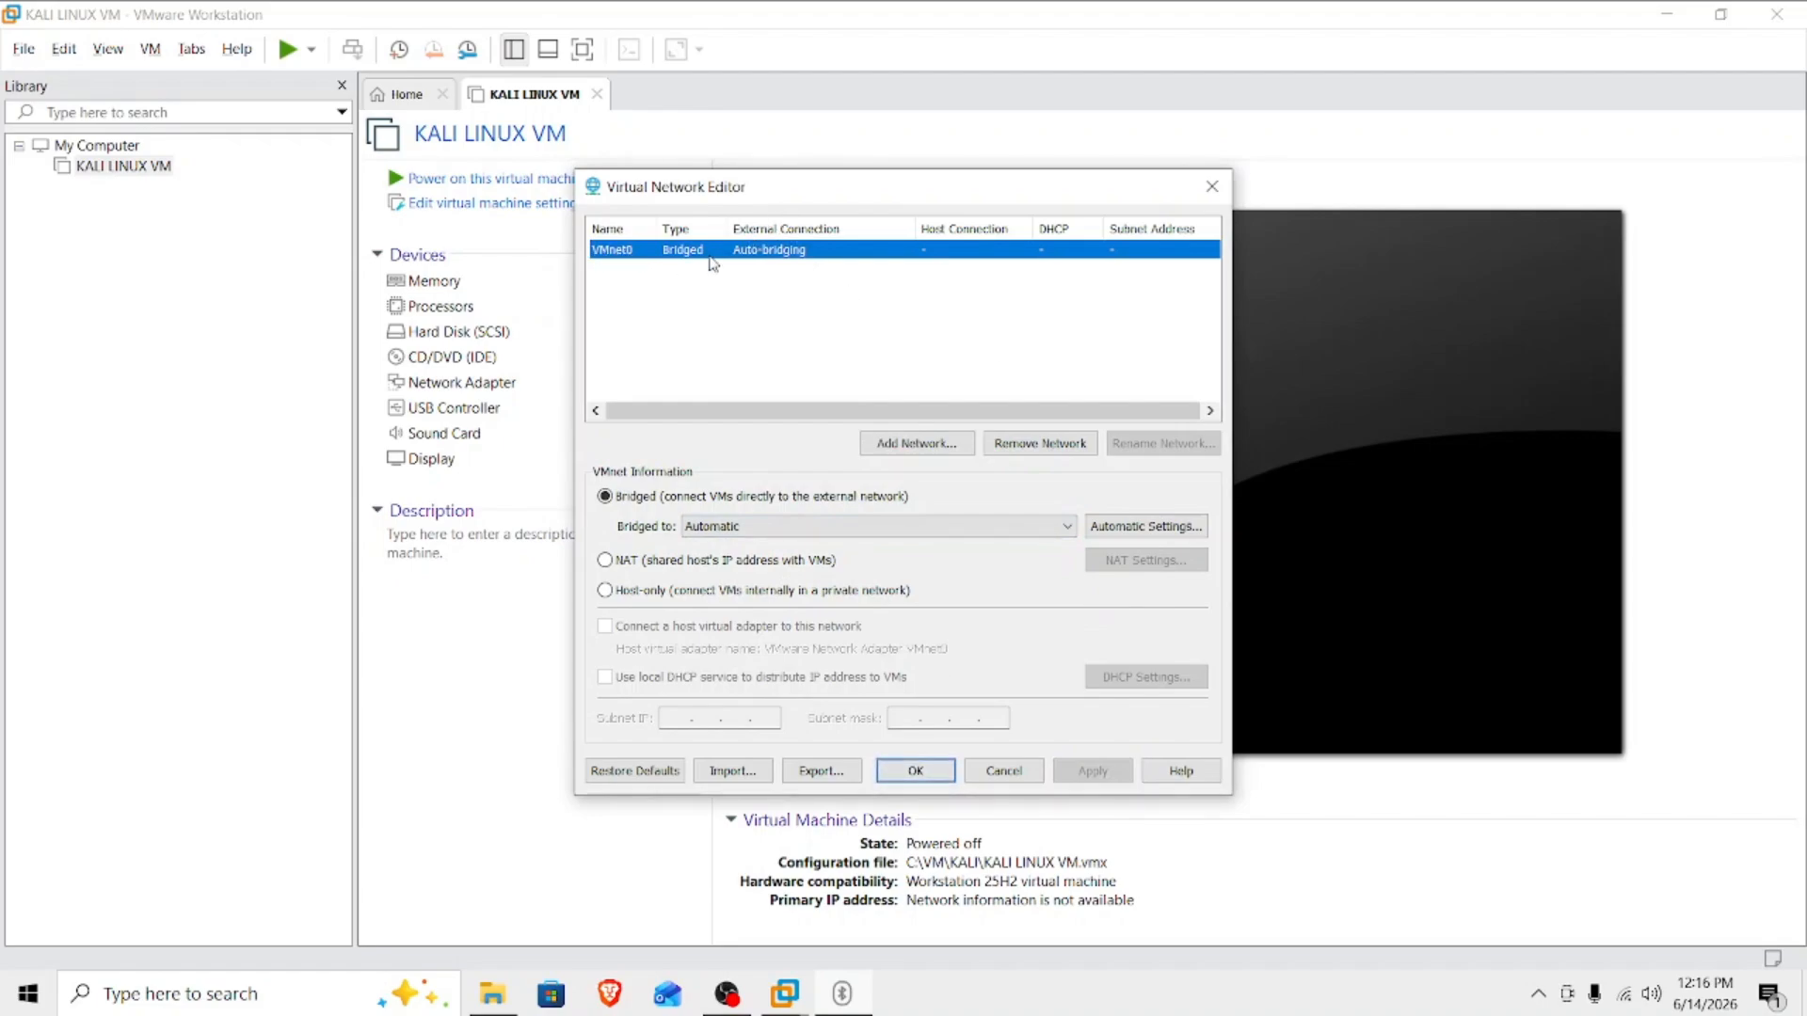
click(926, 770)
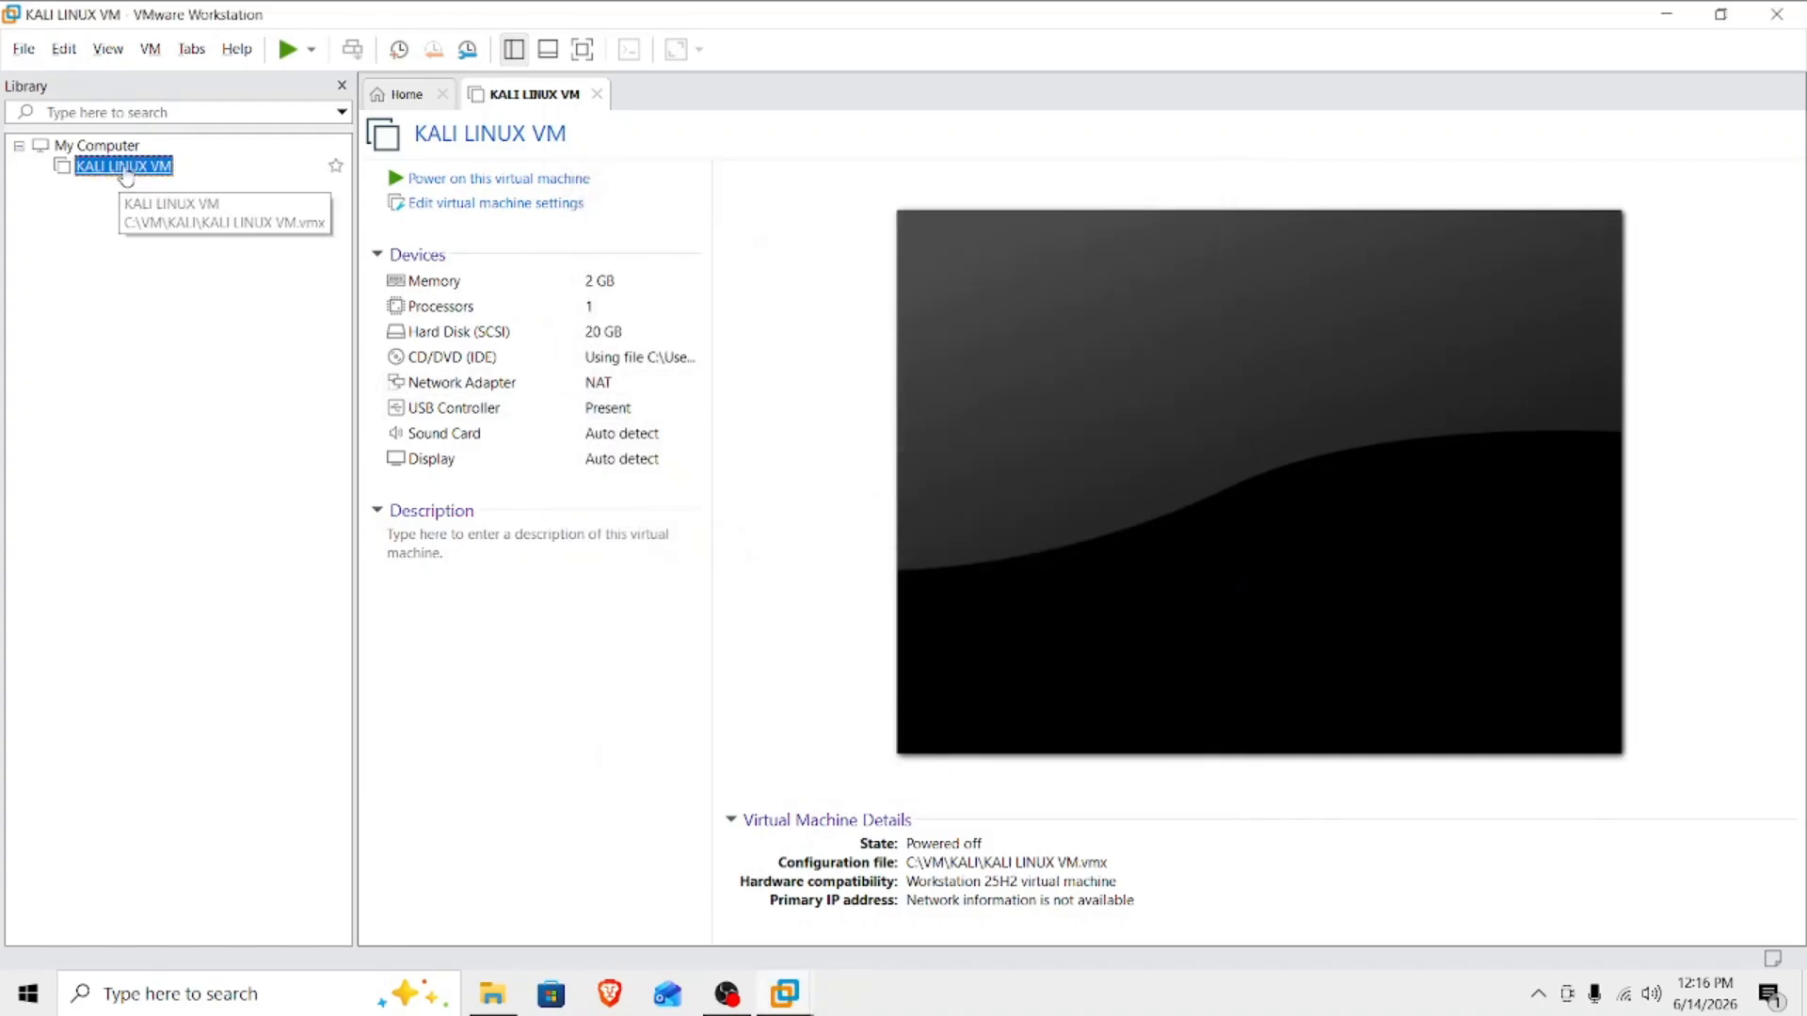
In the settings of KALI LINUX VM, connect the network adapter to the custom virtual network VMnet0.
right_click(123, 167)
click(263, 574)
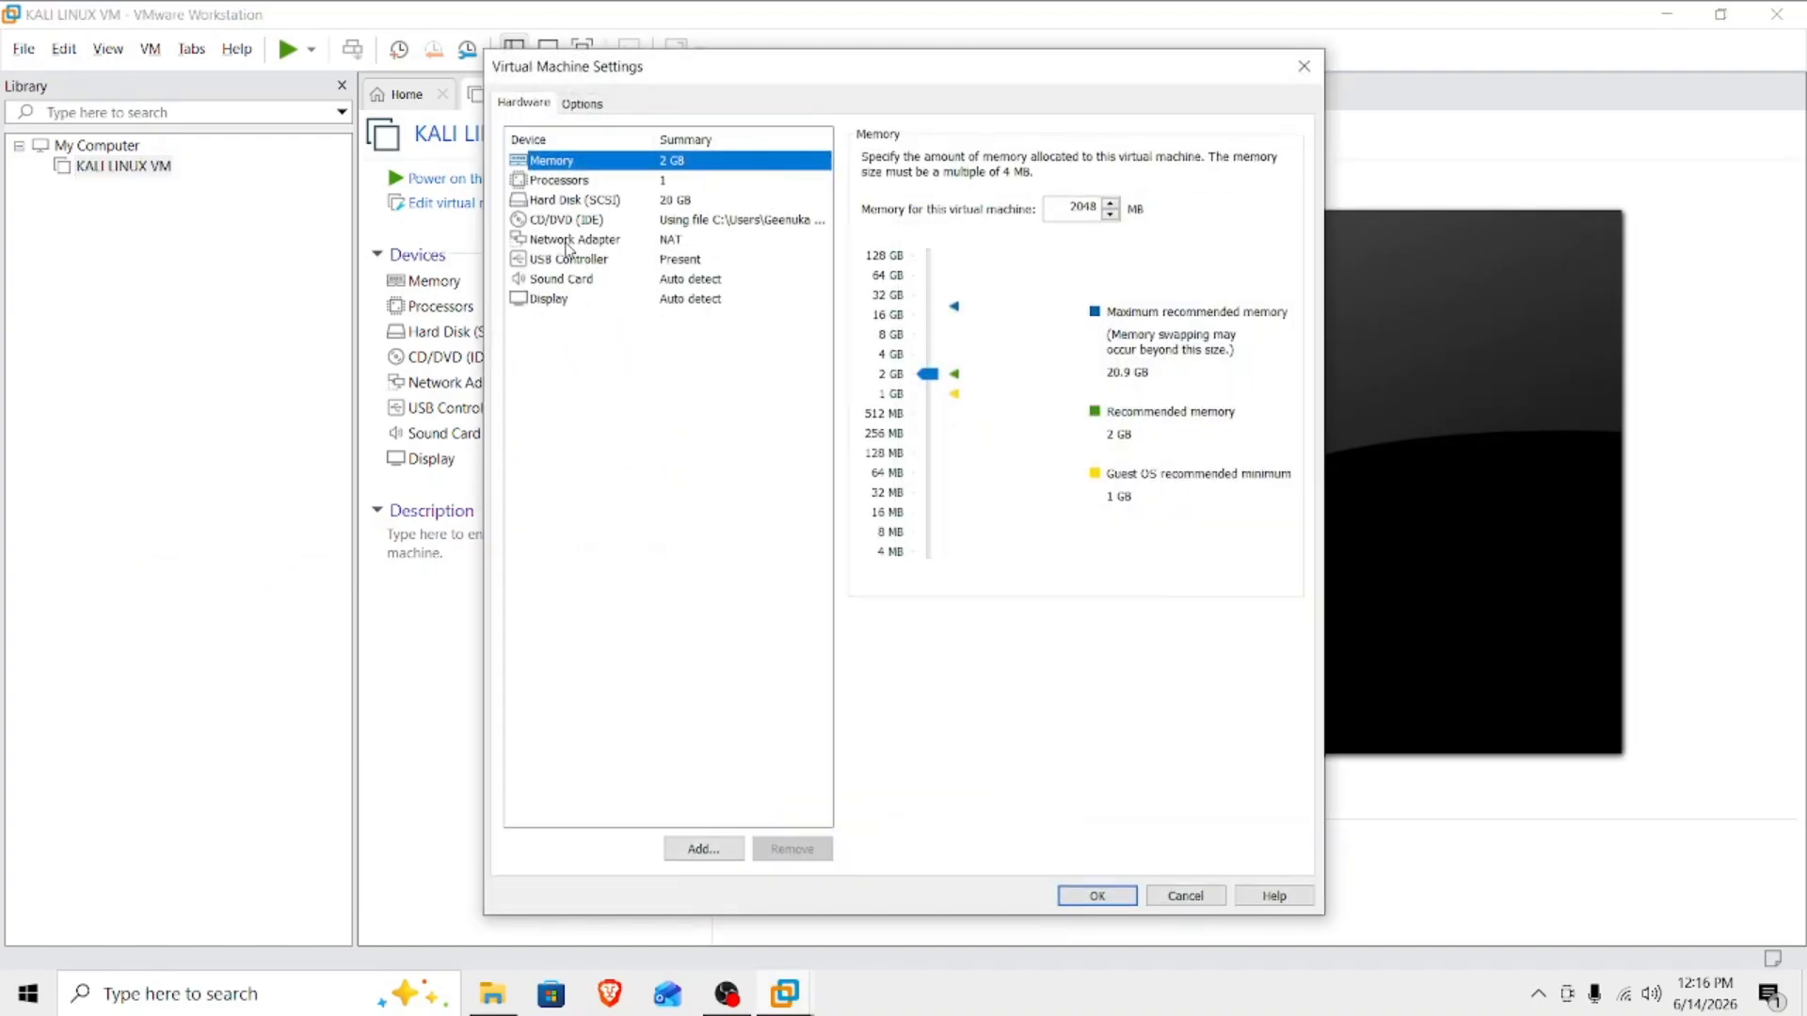
click(568, 241)
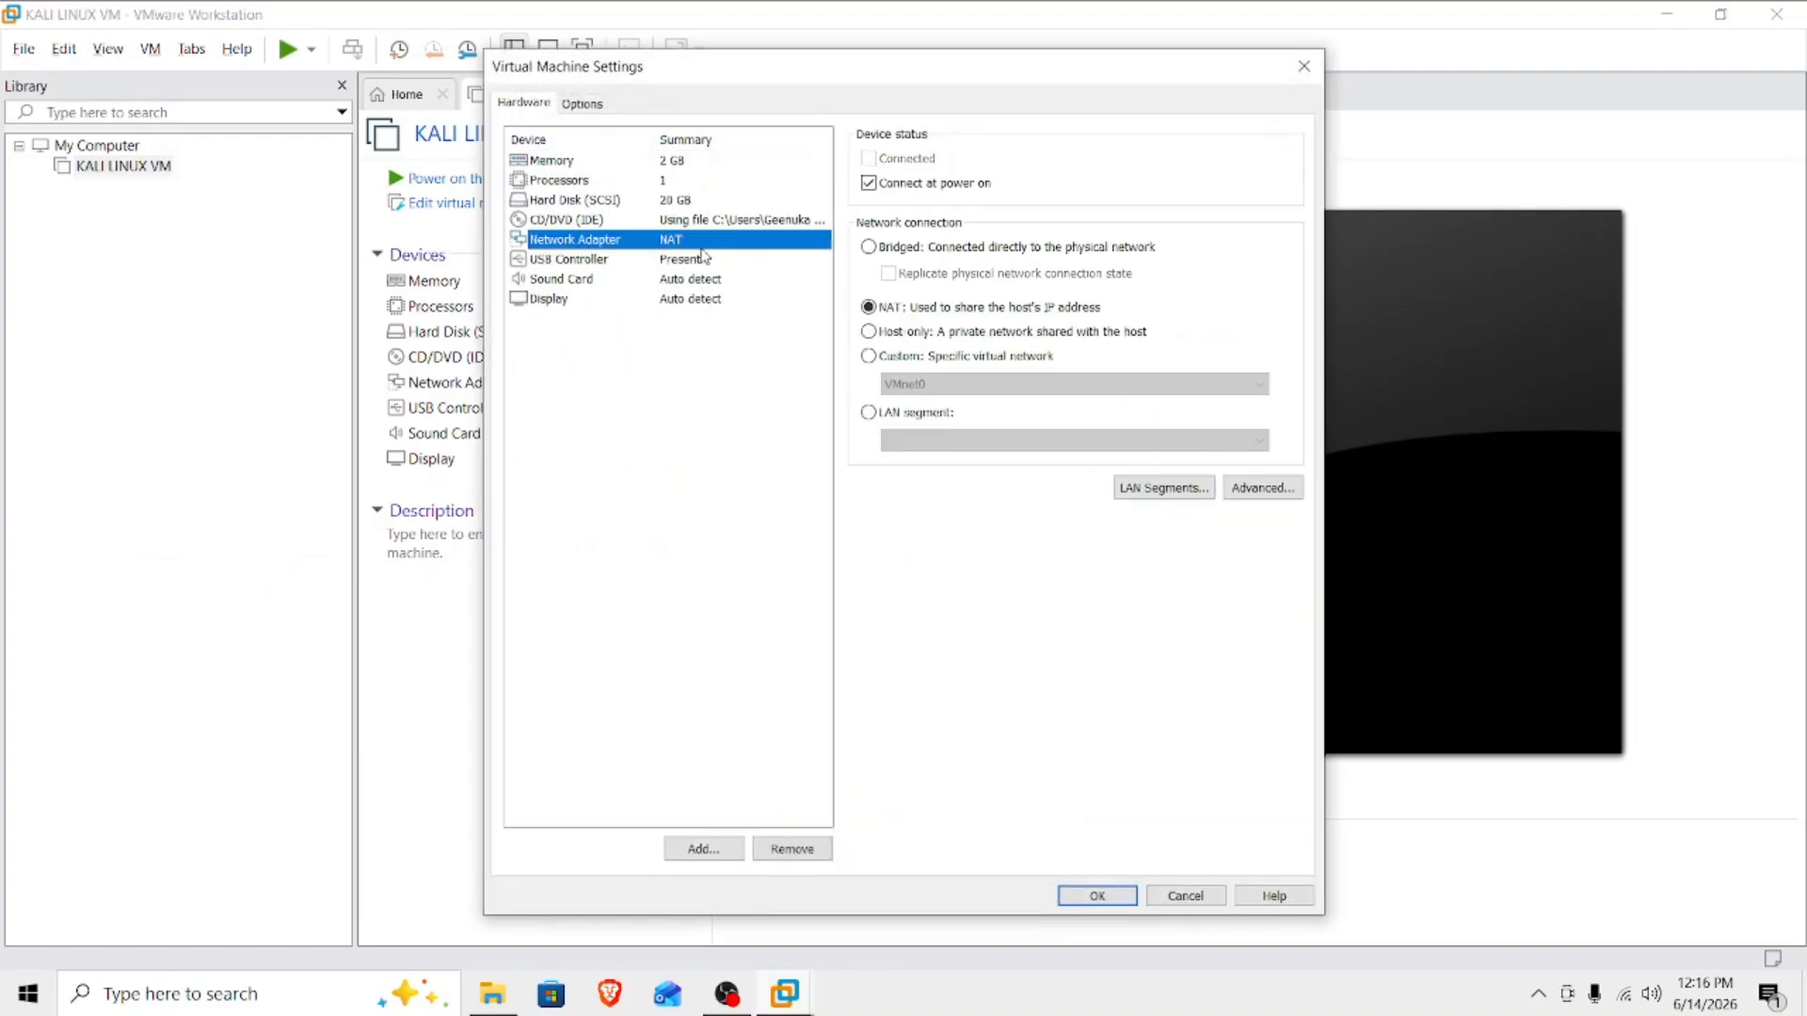
click(868, 357)
click(965, 383)
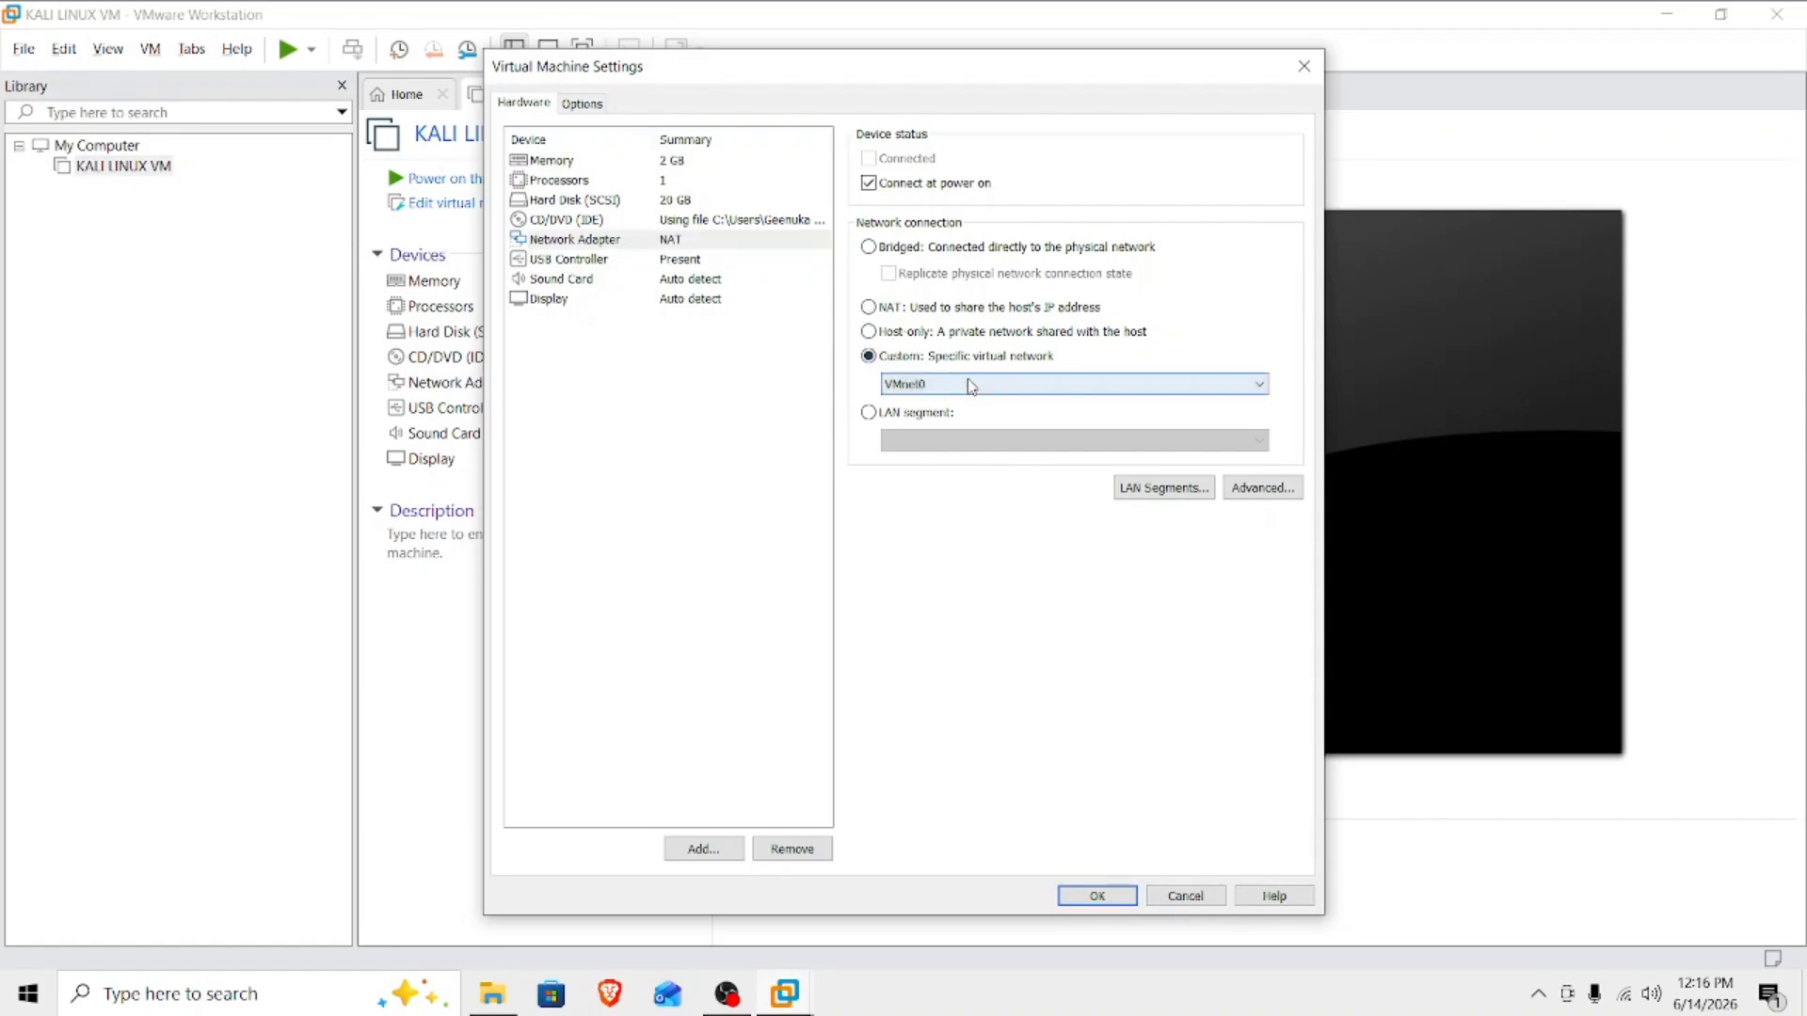
click(941, 410)
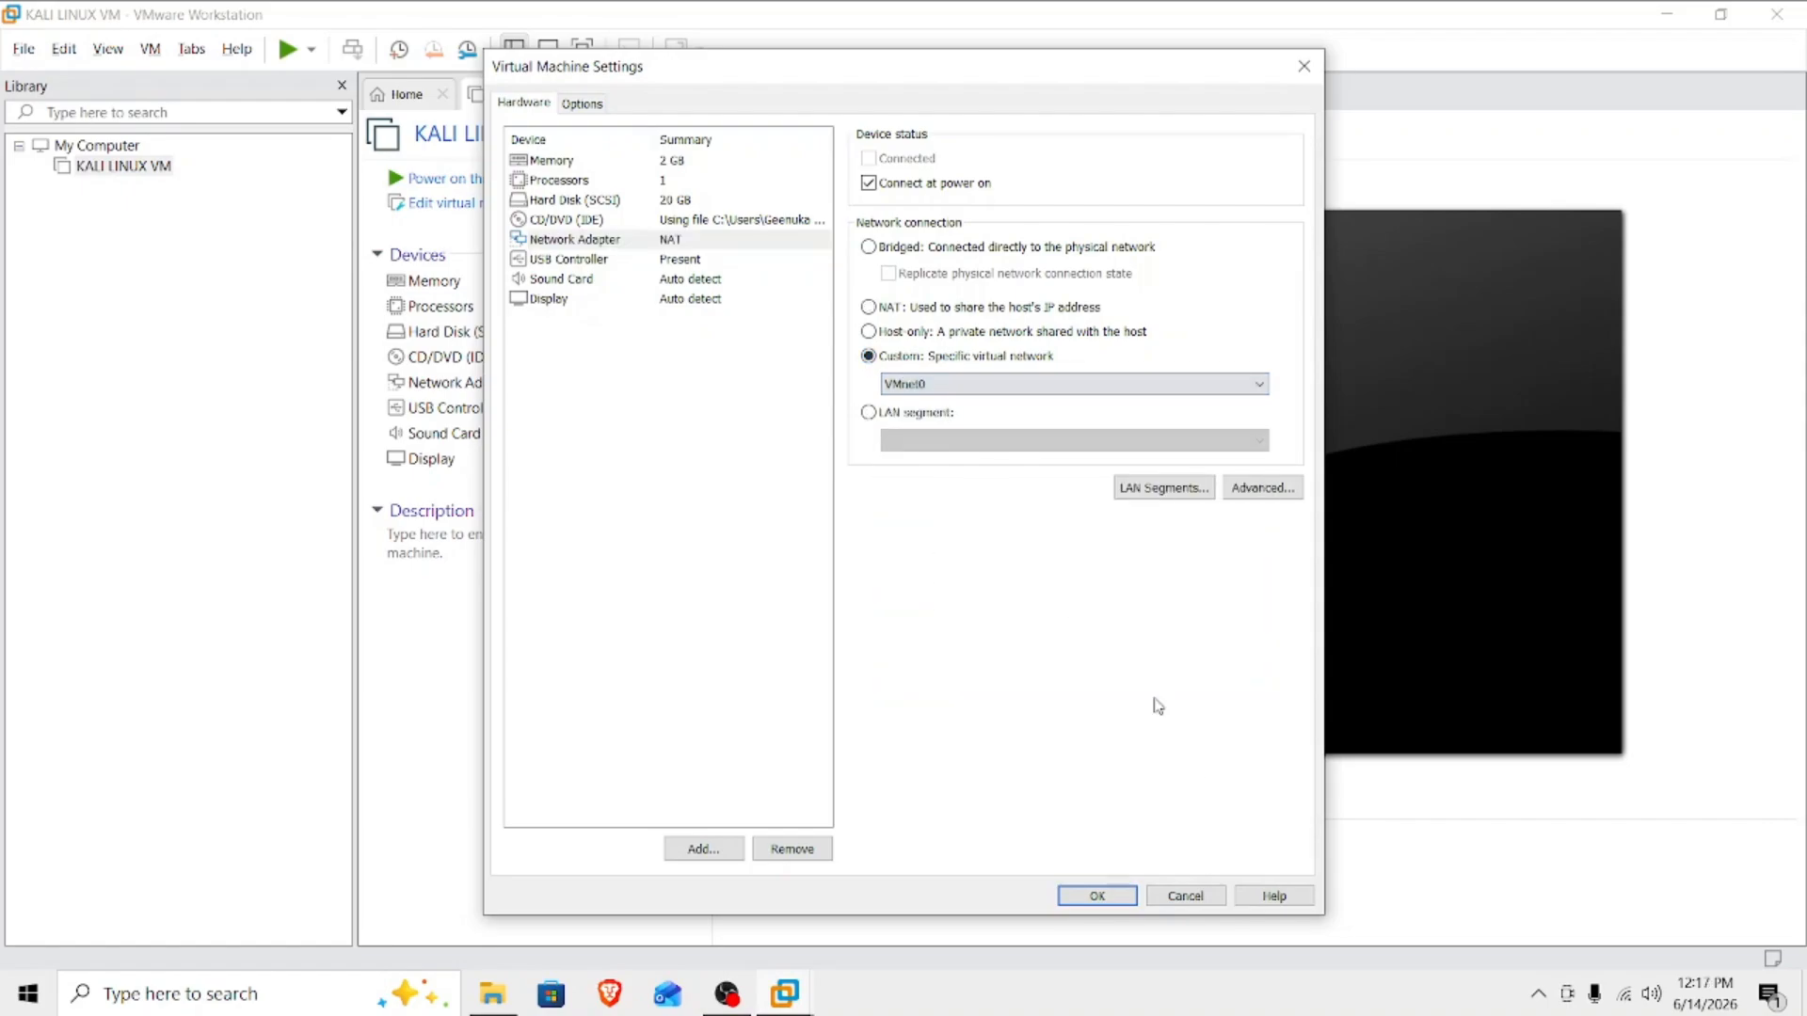
Set the virtual machine's memory to 4 GB and its number of processors to 2, and save the settings.
click(607, 158)
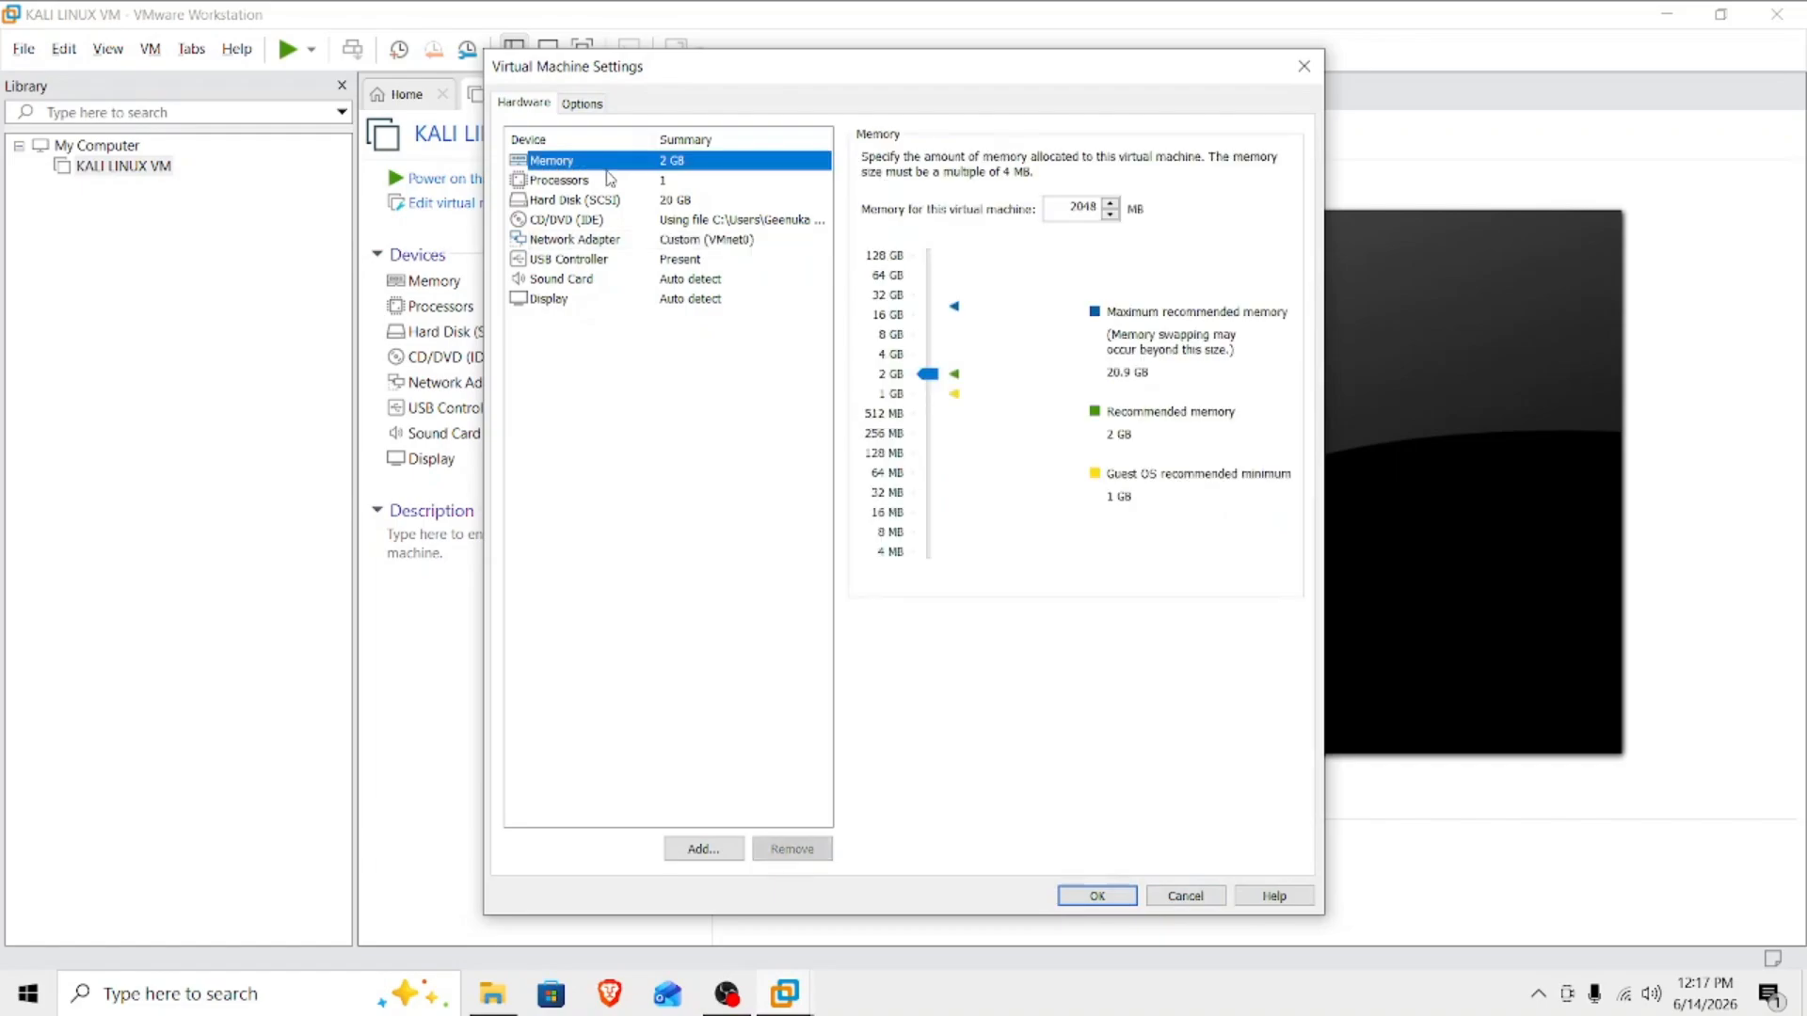
click(886, 354)
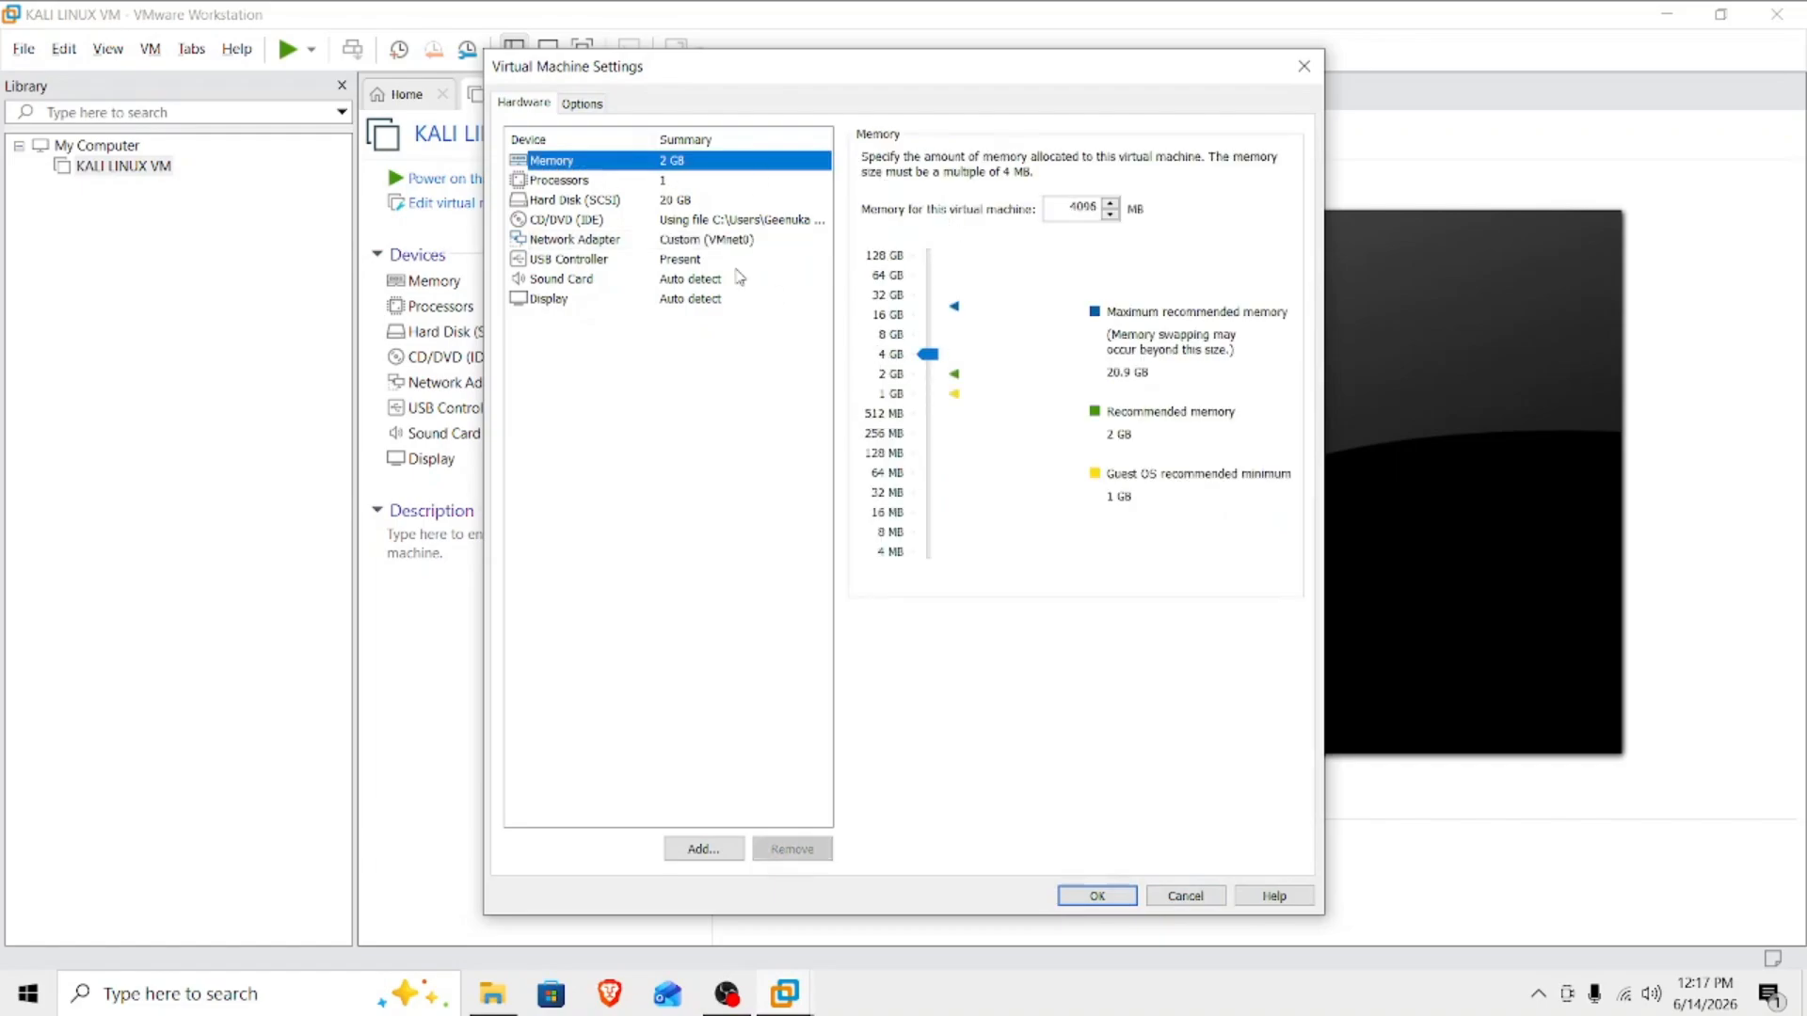
click(611, 180)
click(1109, 162)
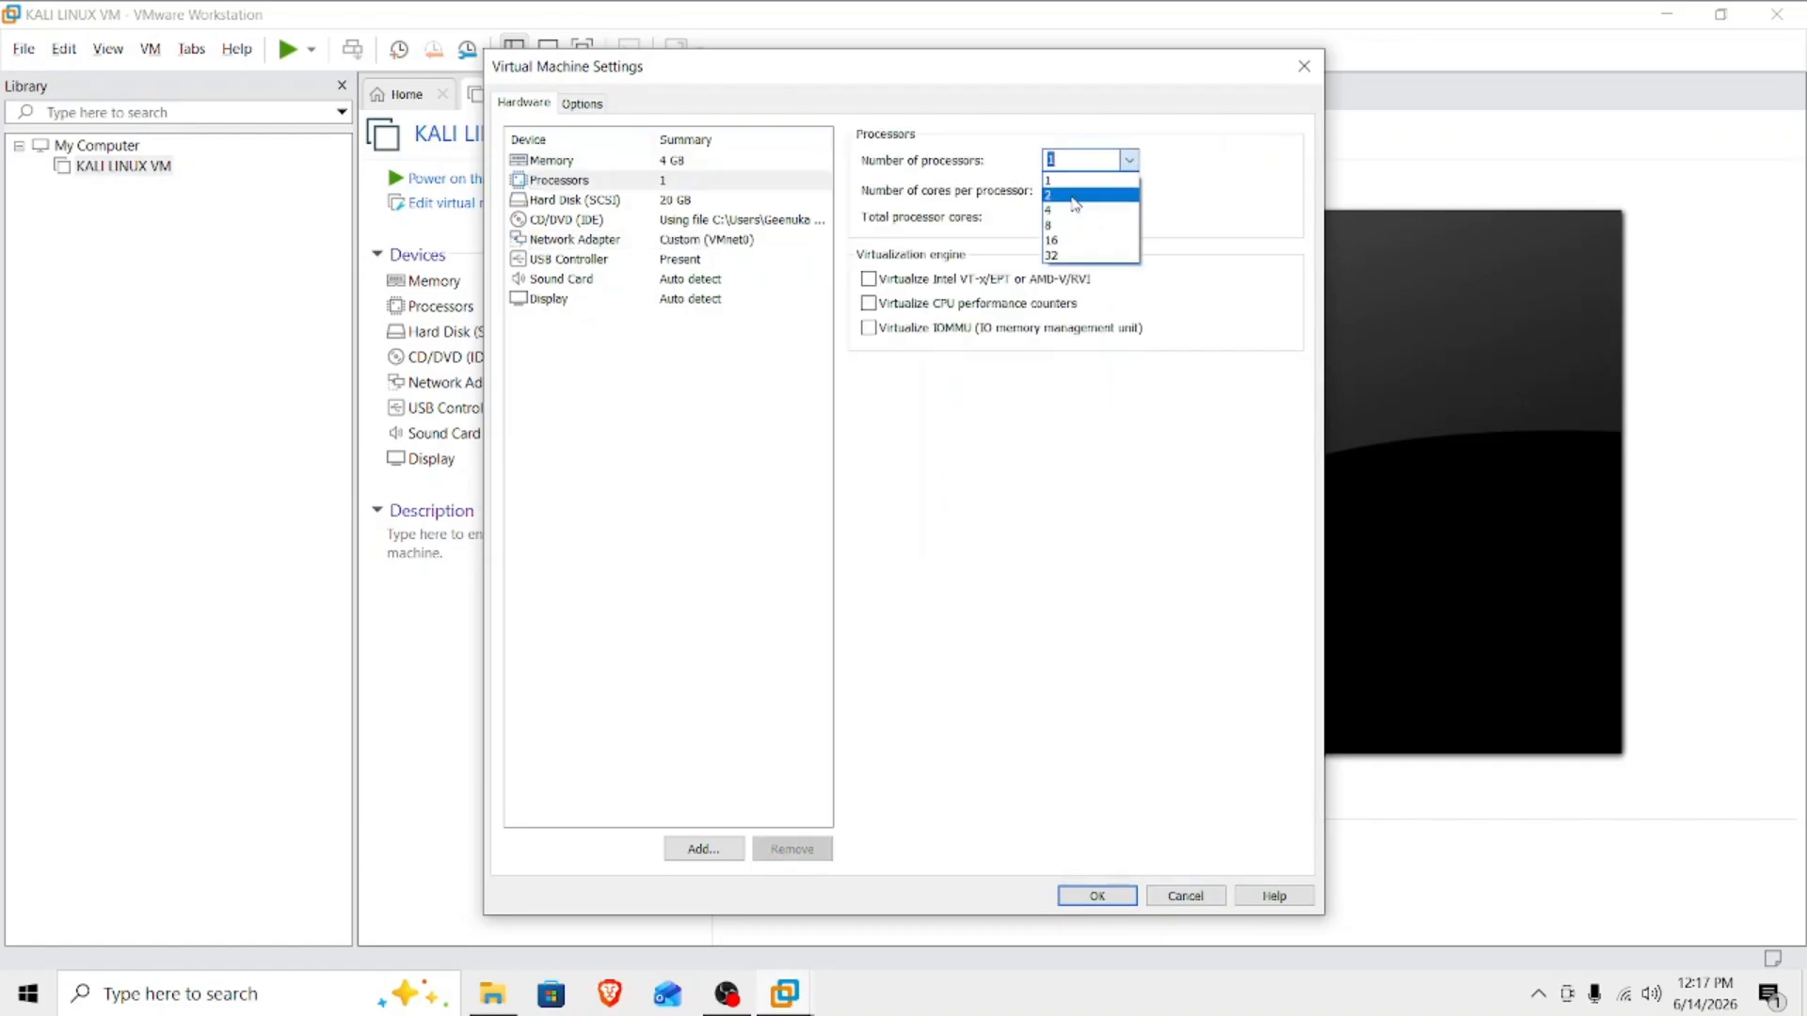
click(1075, 195)
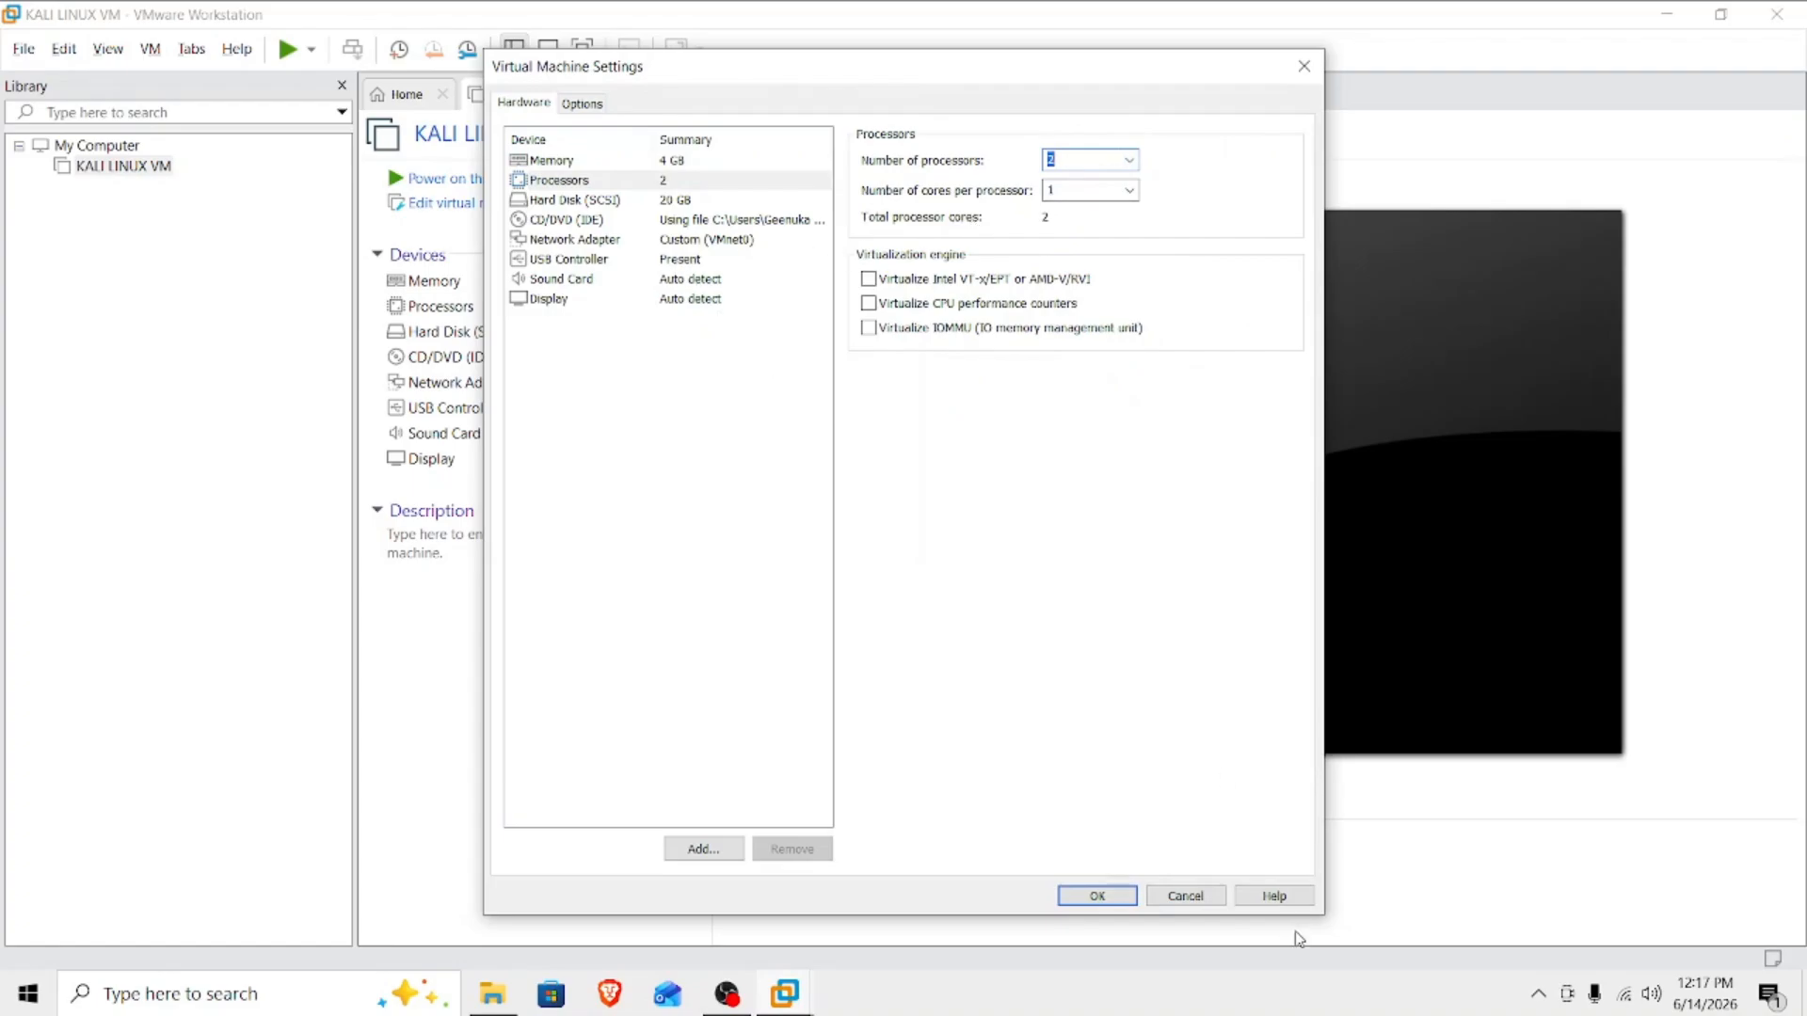
click(1092, 894)
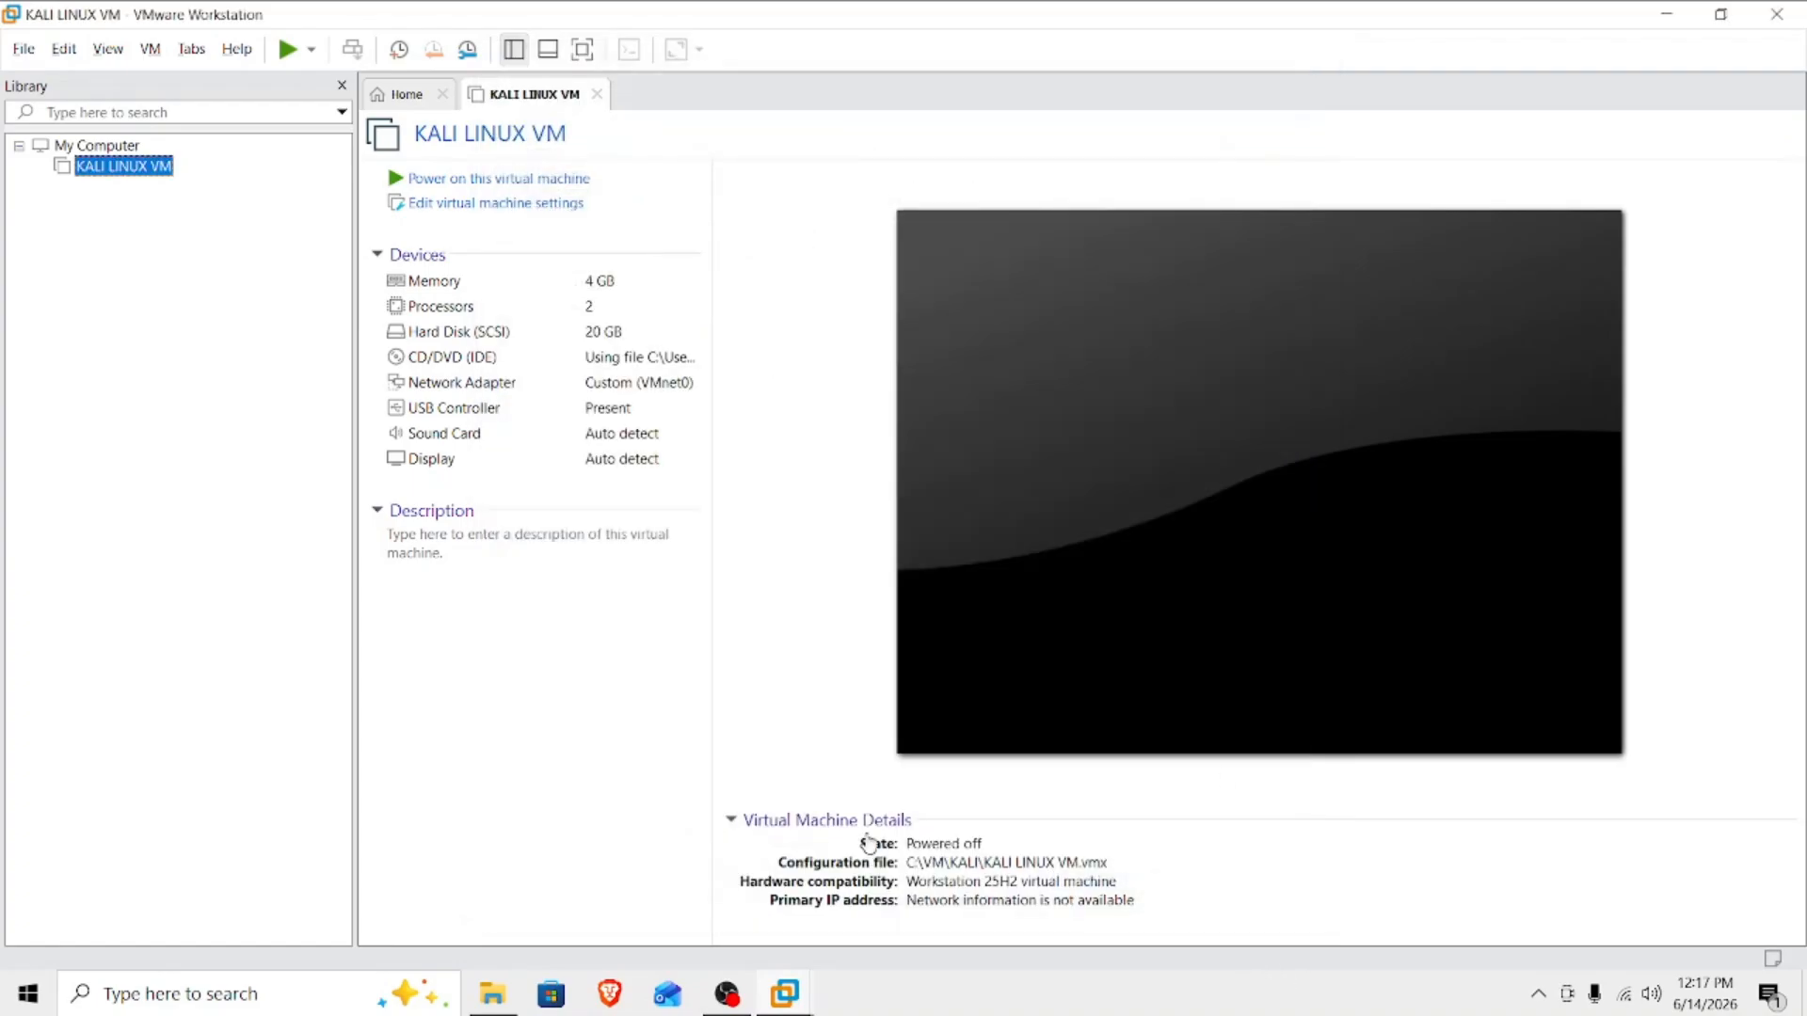
Start up the KALI LINUX VM guest and dismiss the installation hint below its display.
right_click(128, 166)
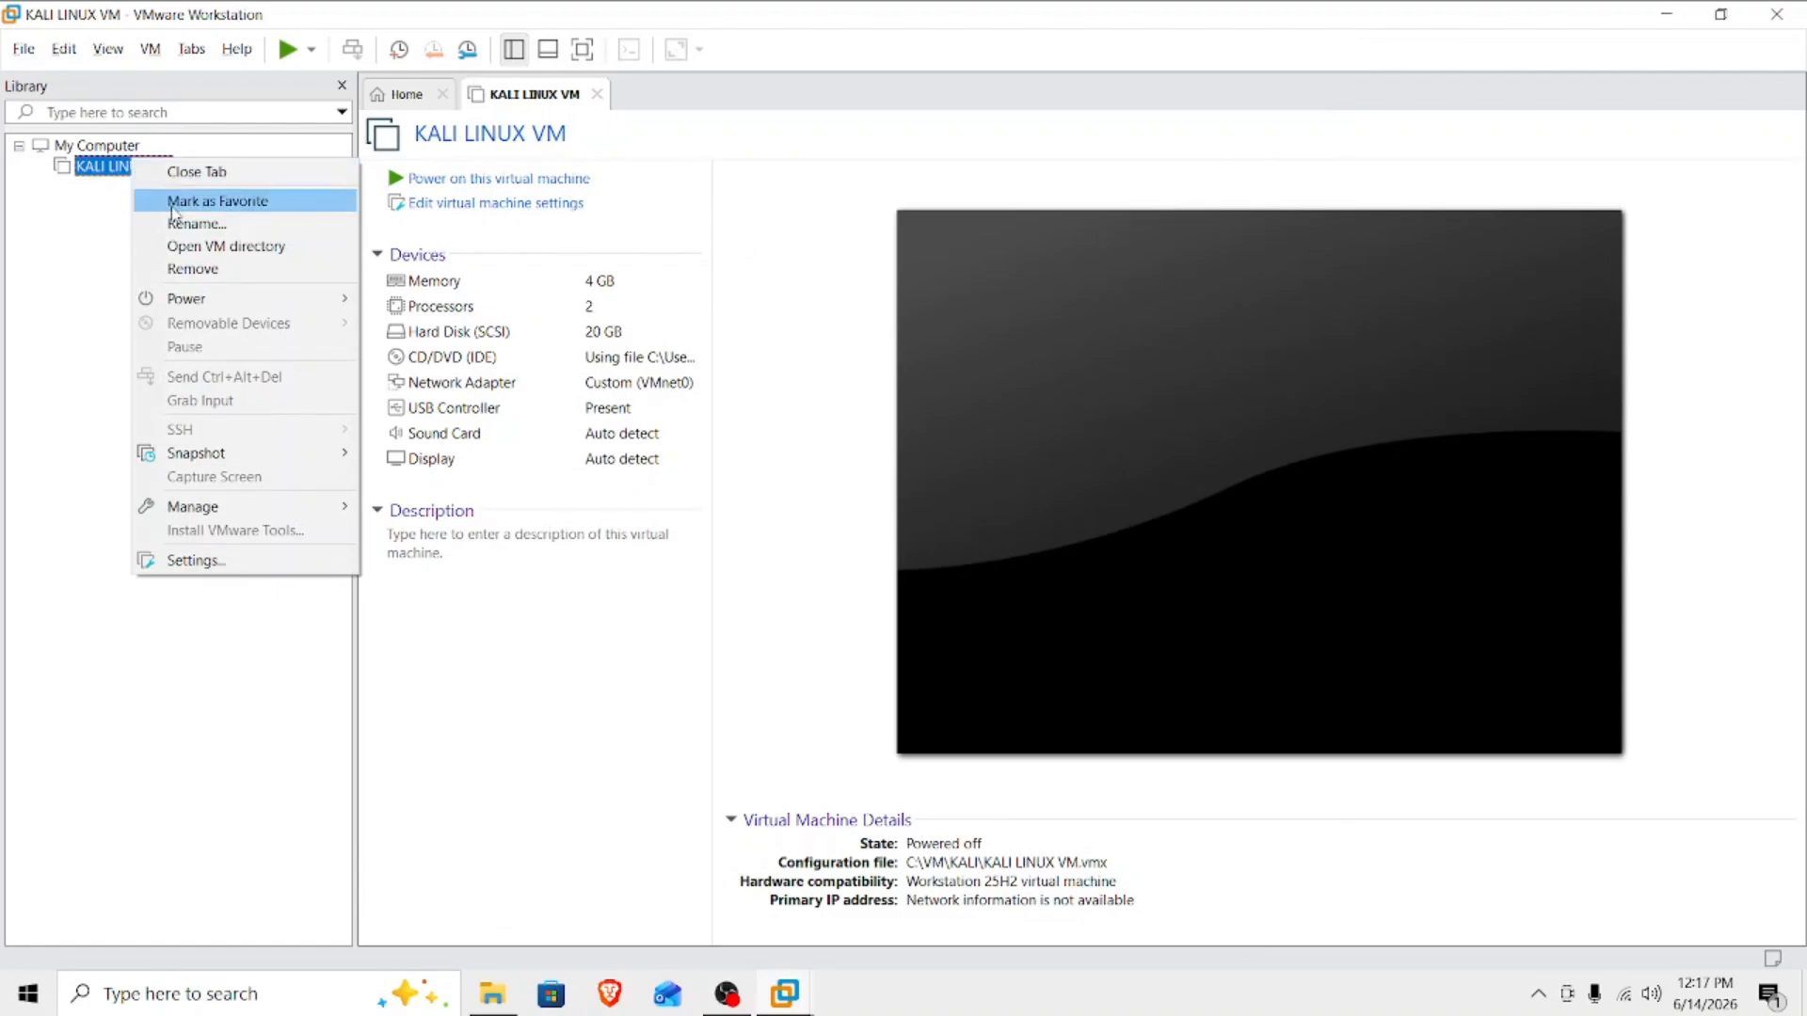
mouse_move(201, 299)
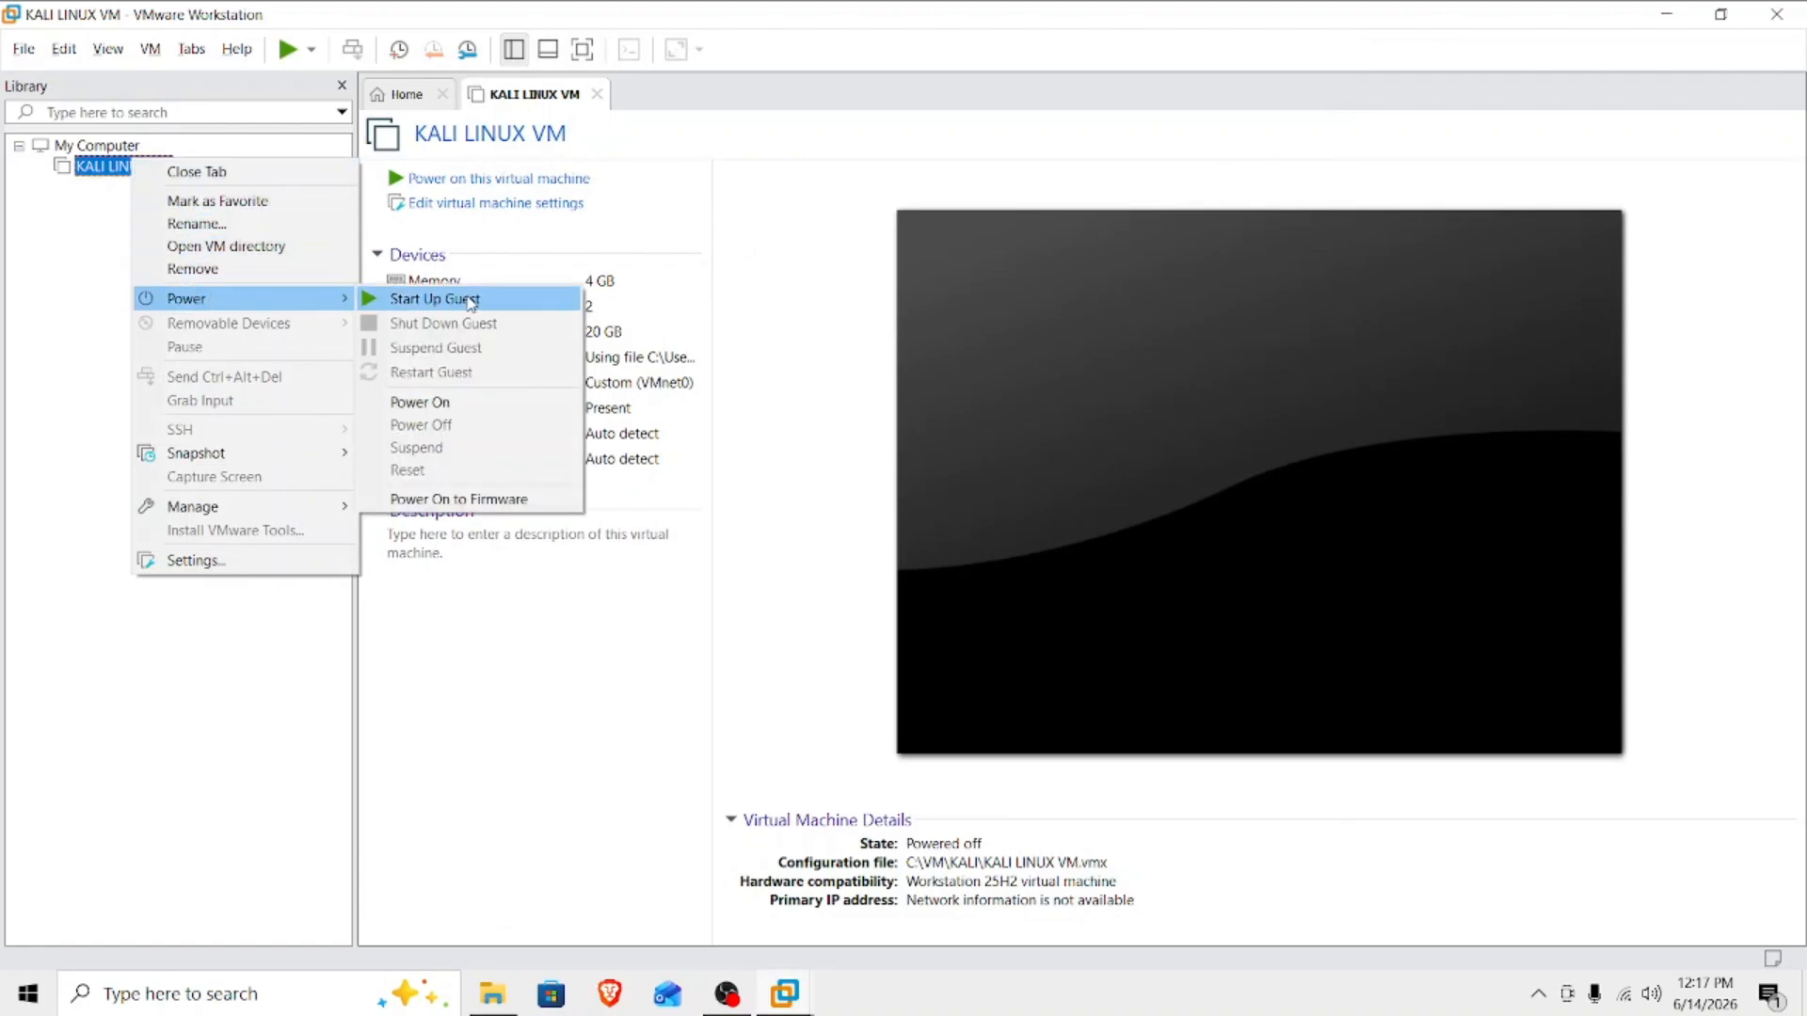
click(497, 309)
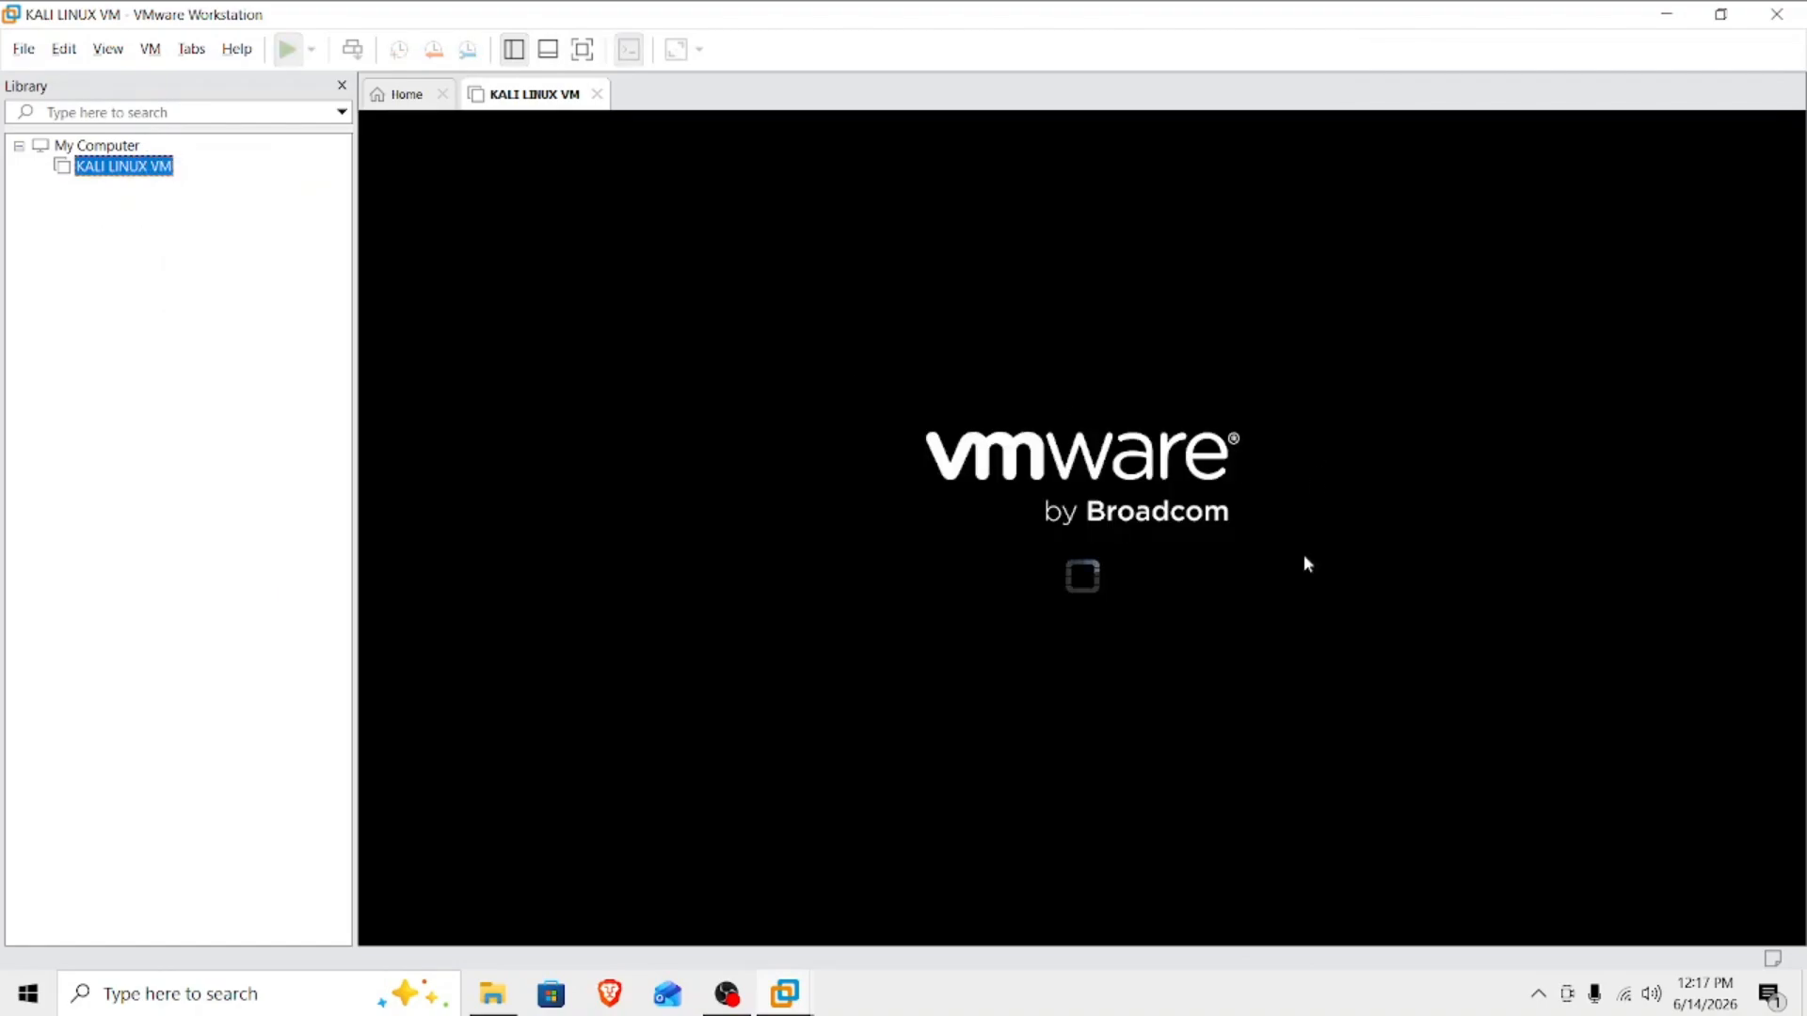
click(1039, 594)
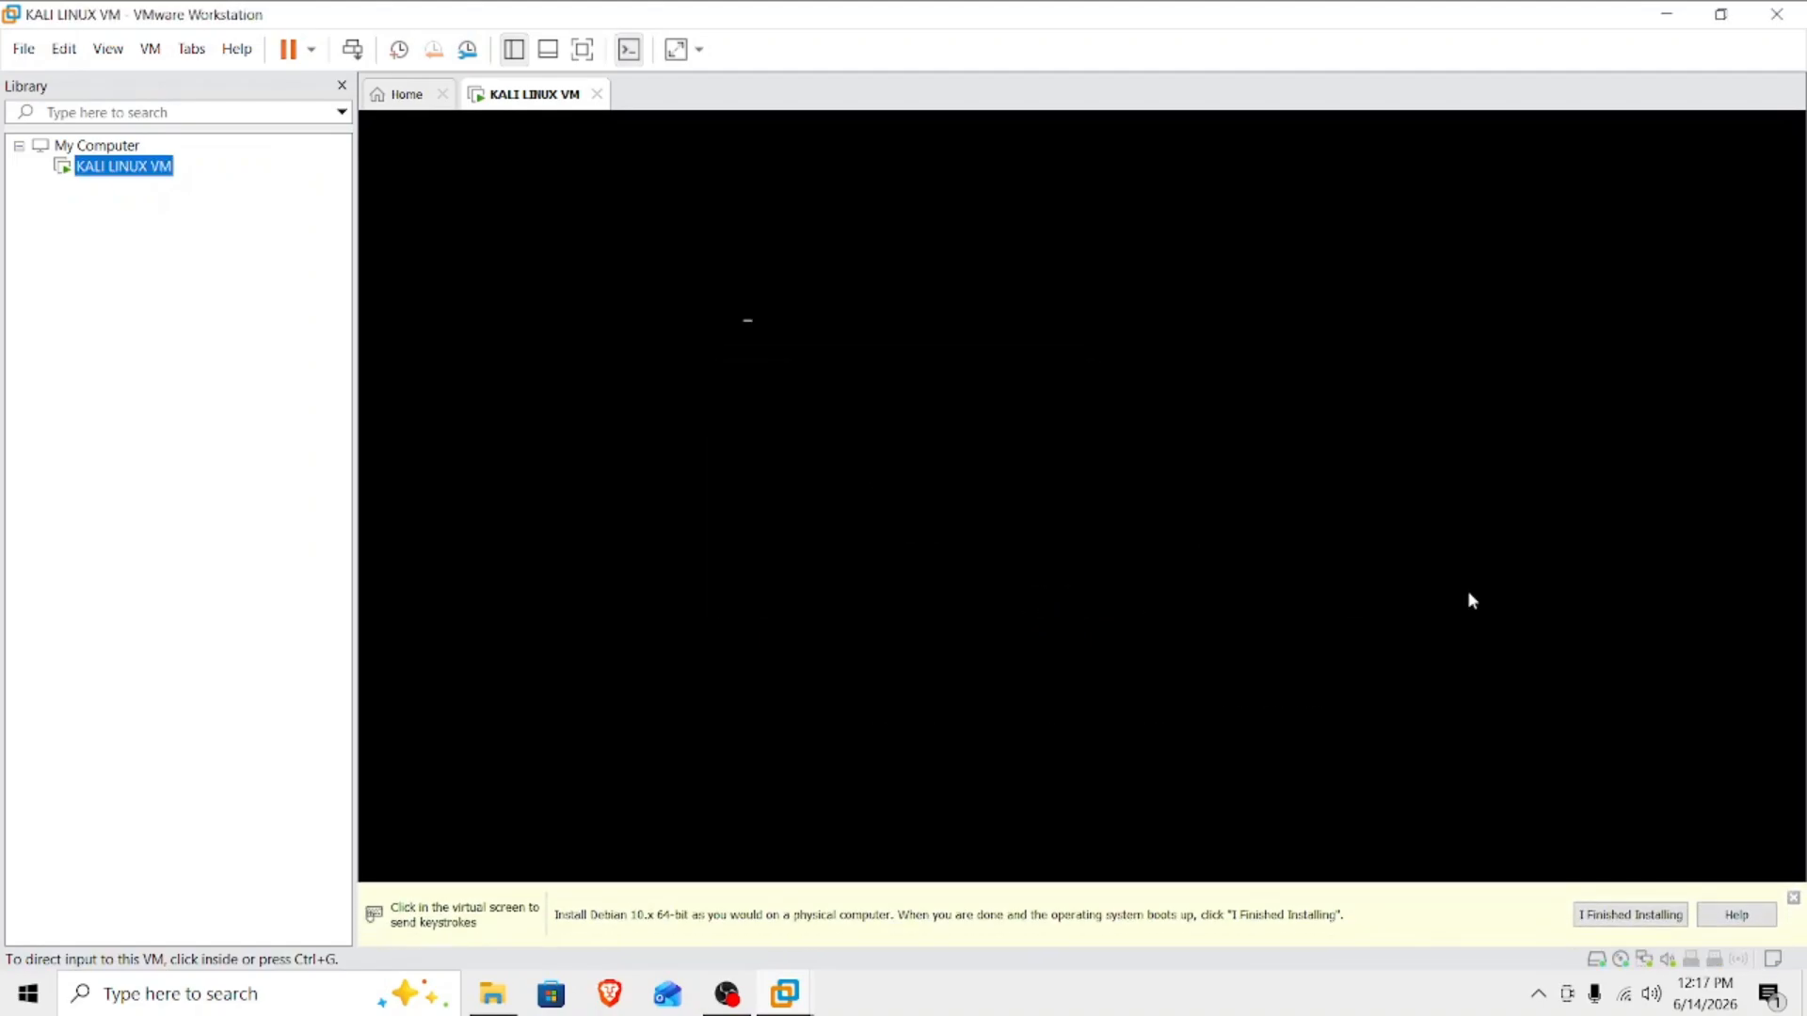
click(1794, 898)
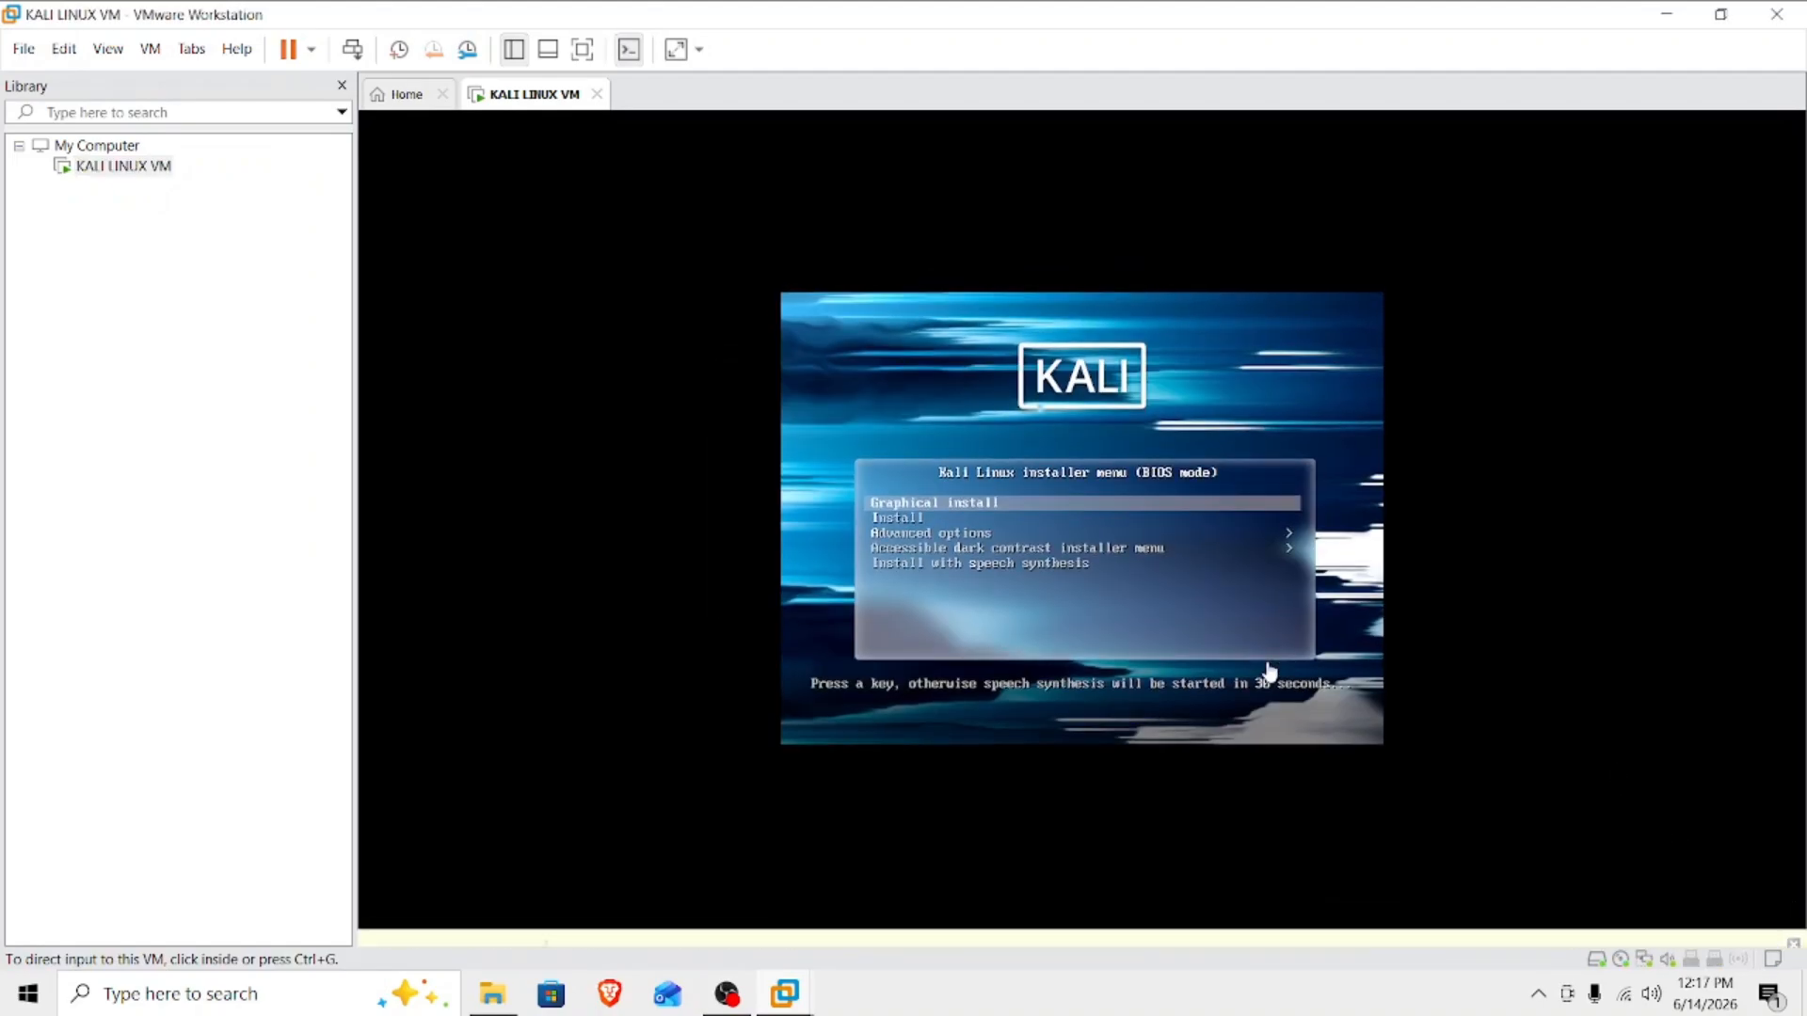
Start the Graphical install from the Kali Linux installer menu.
click(1112, 538)
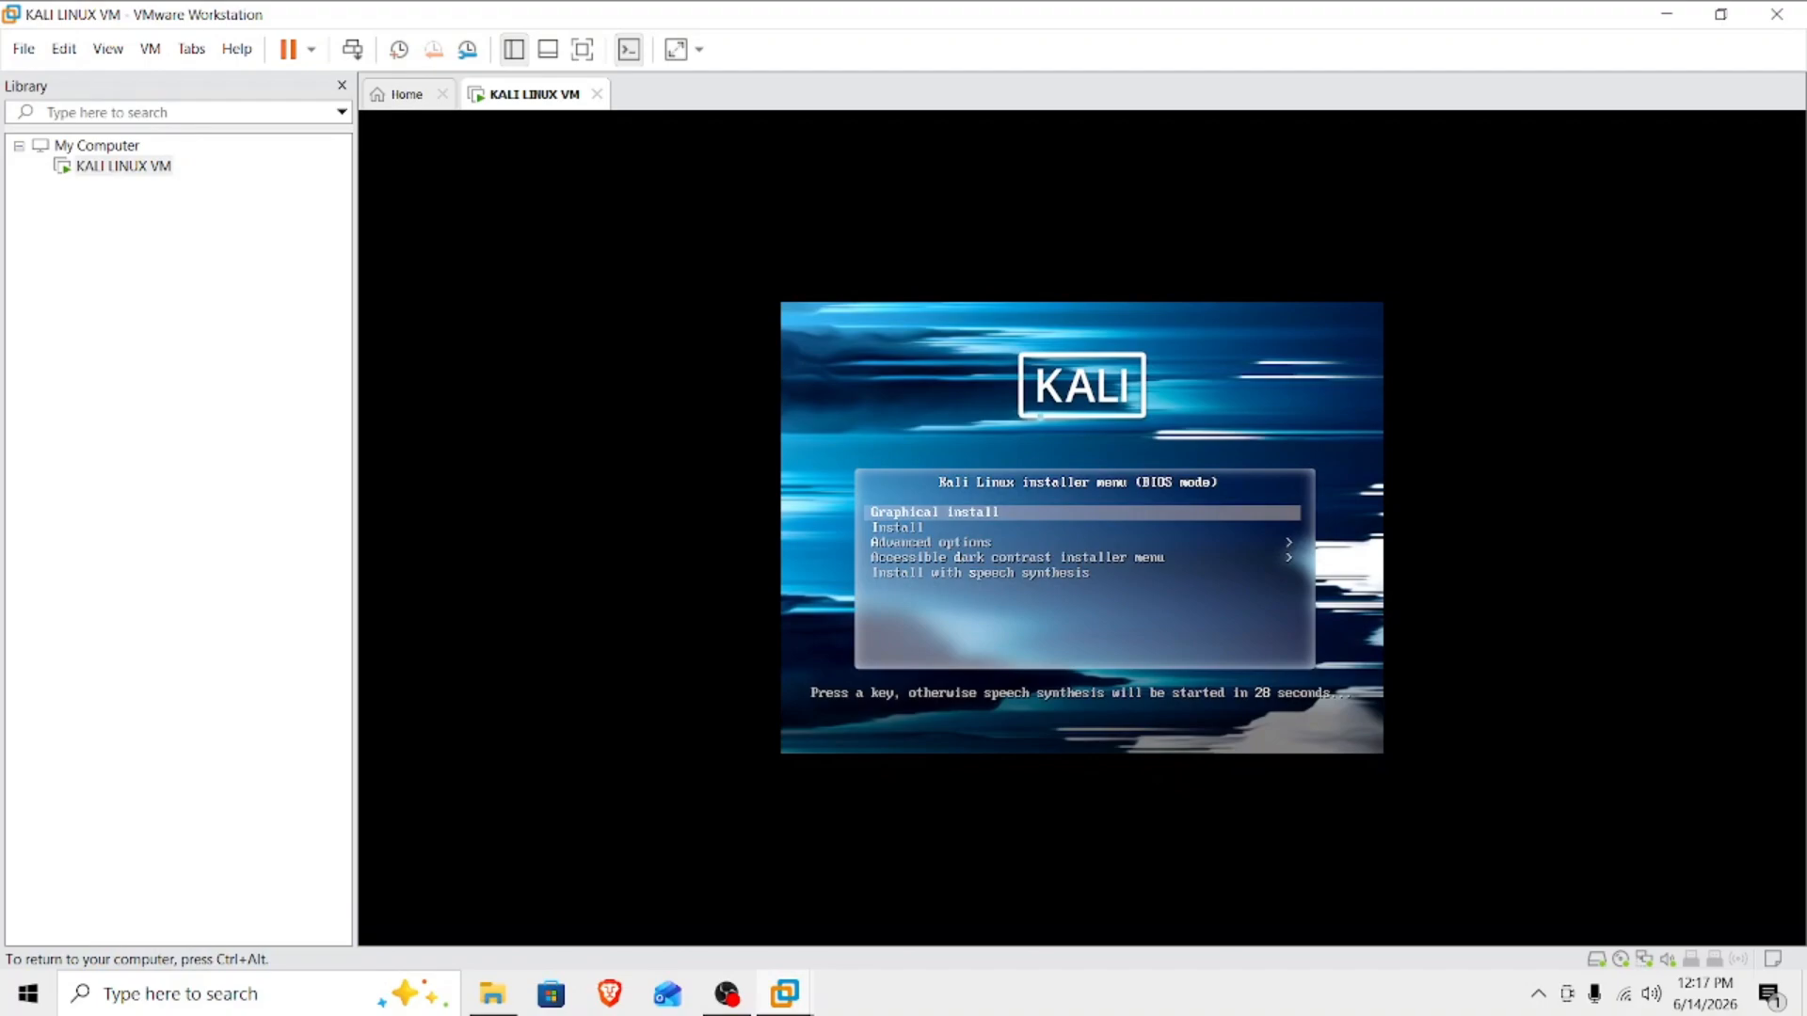
key(Down)
key(Down)
key(Down)
key(Down)
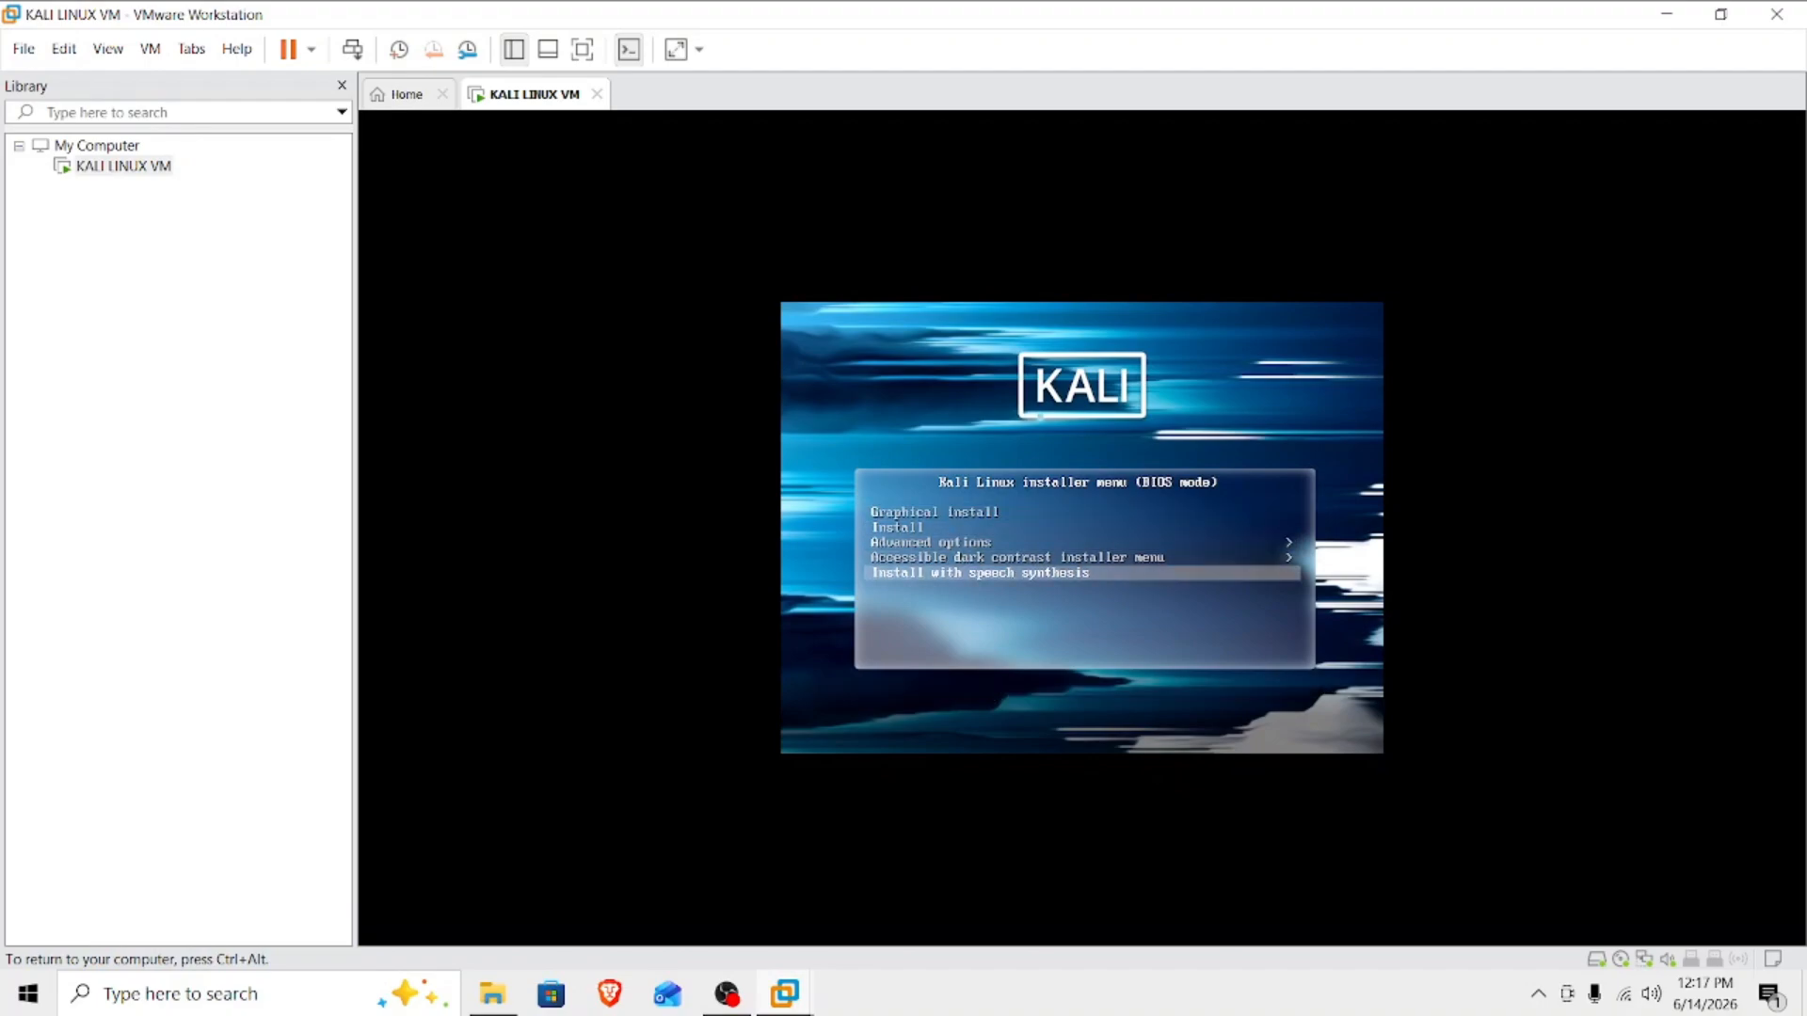
key(Up)
key(Up)
key(Up)
key(Up)
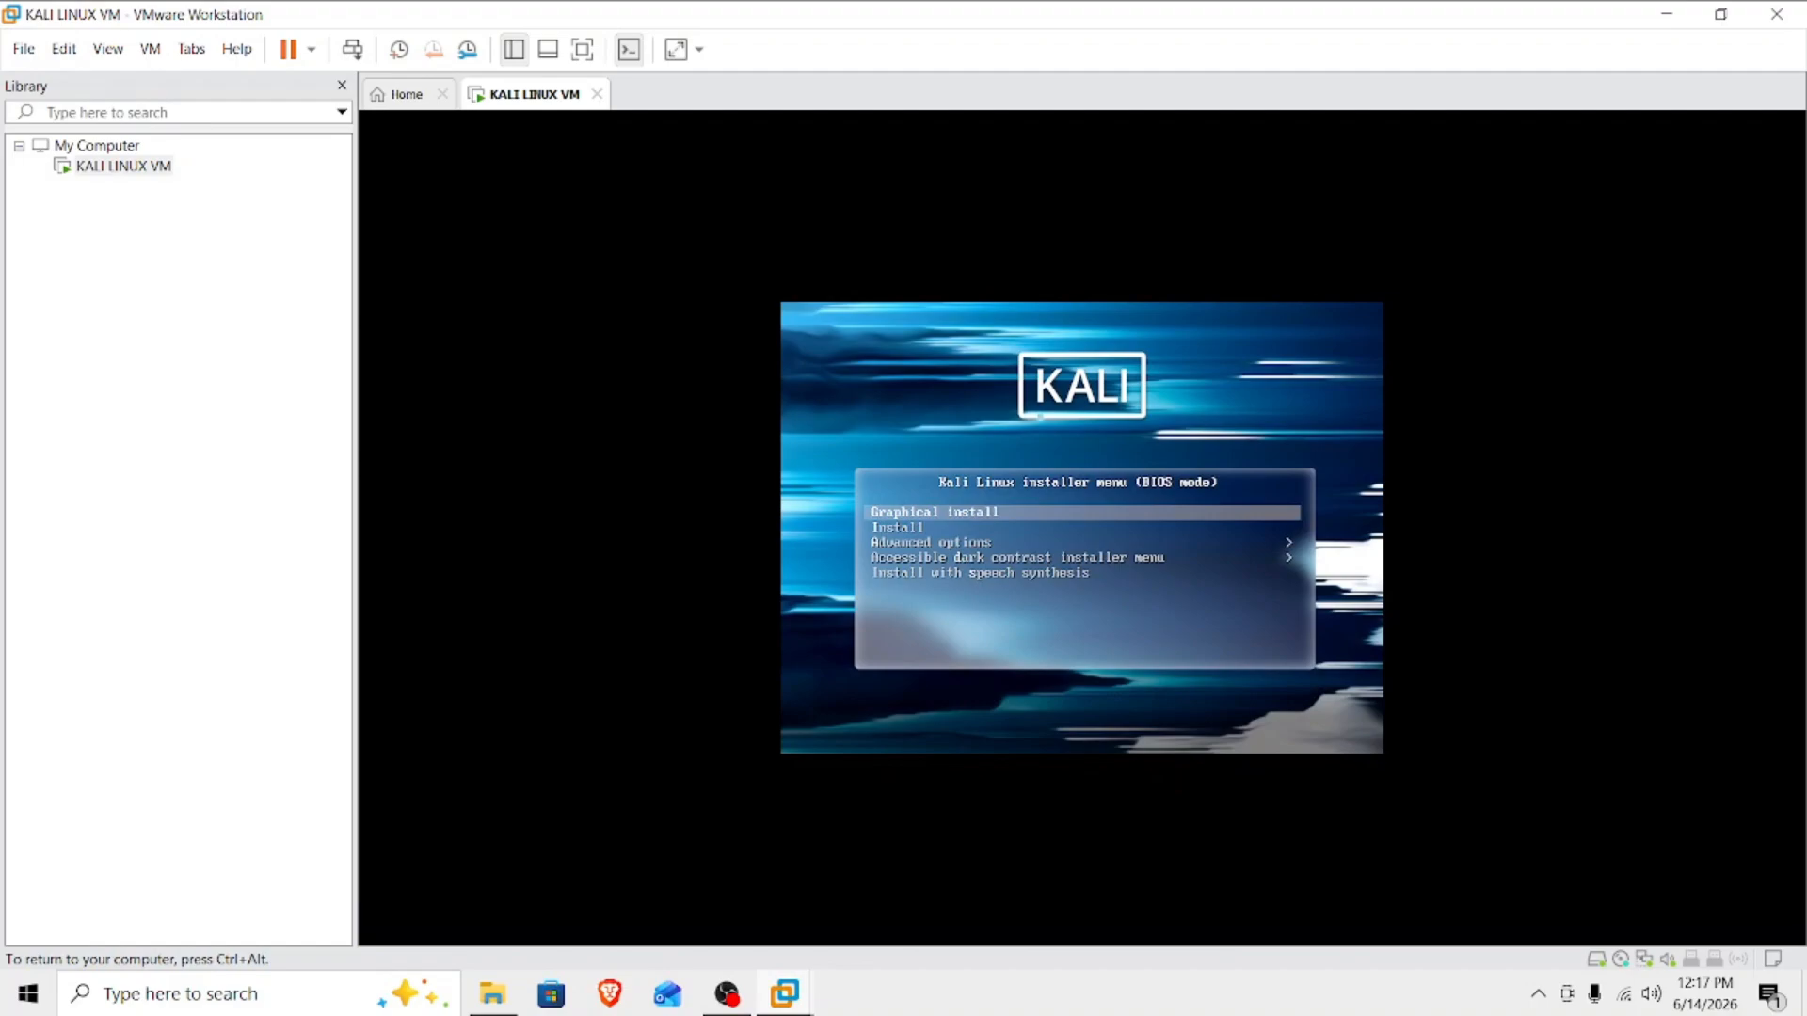
key(Return)
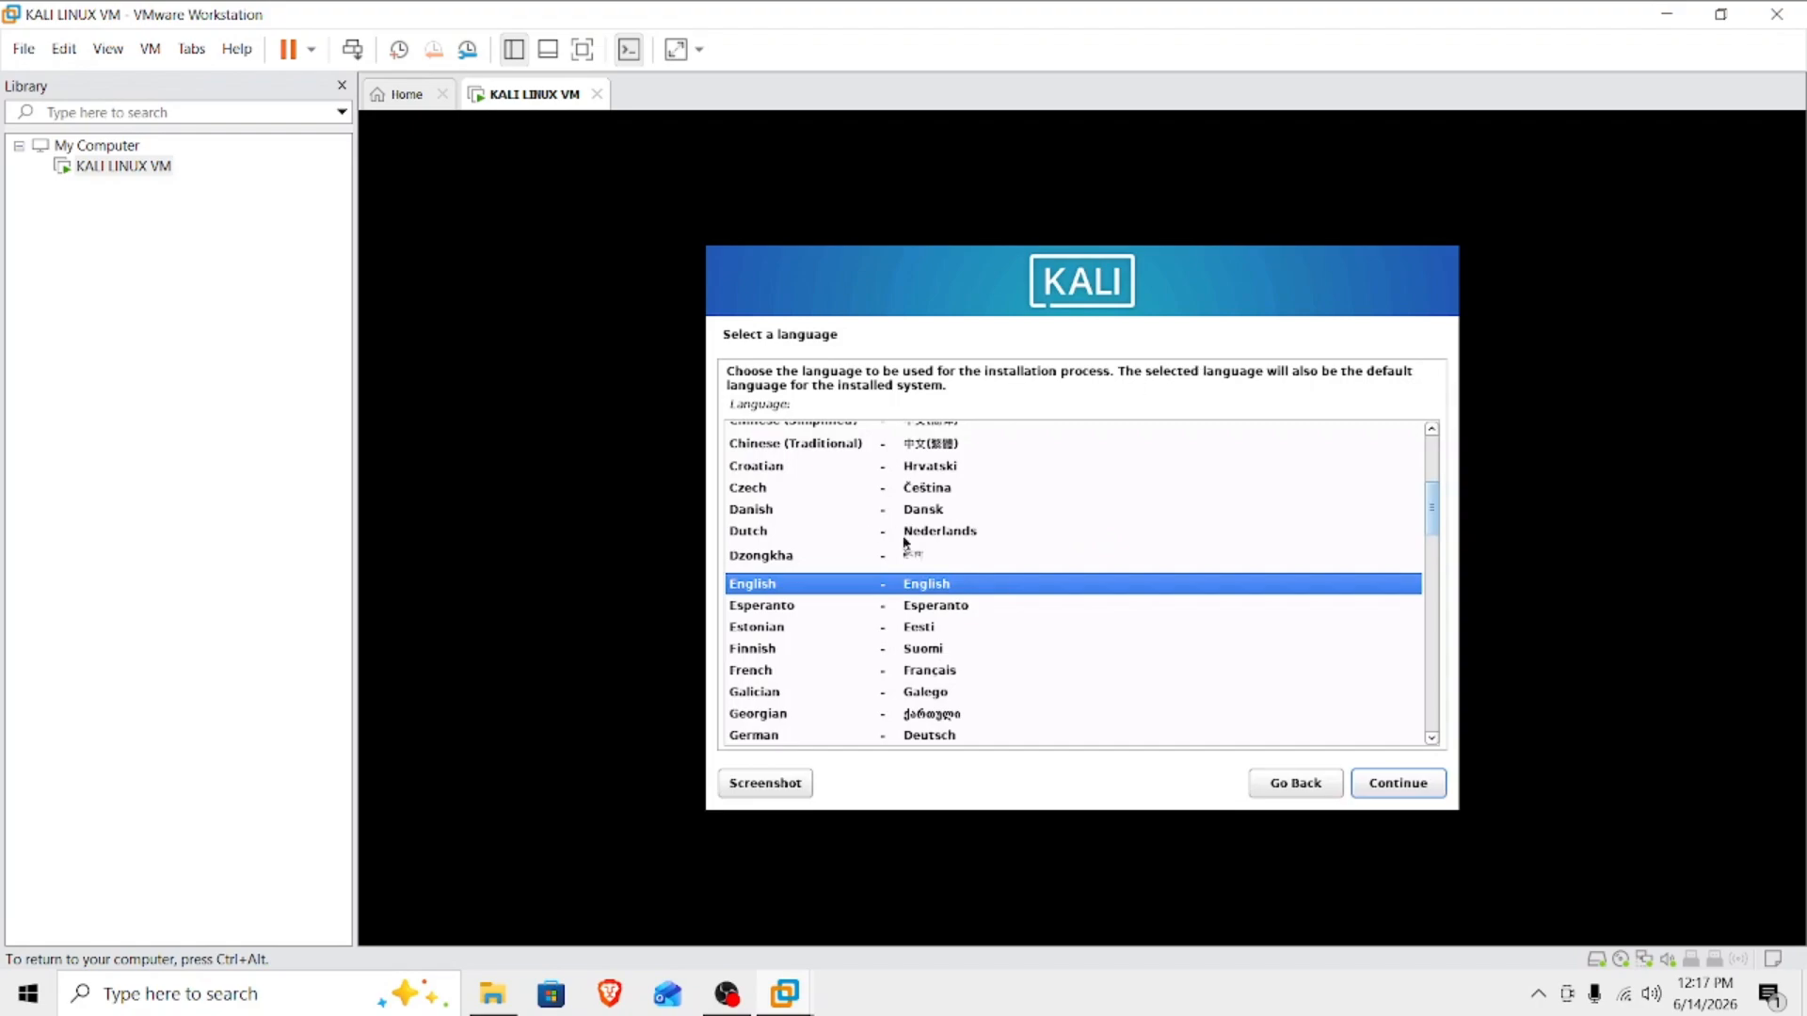
Accept English as the language, United States as the location and American English as the keymap.
click(1419, 788)
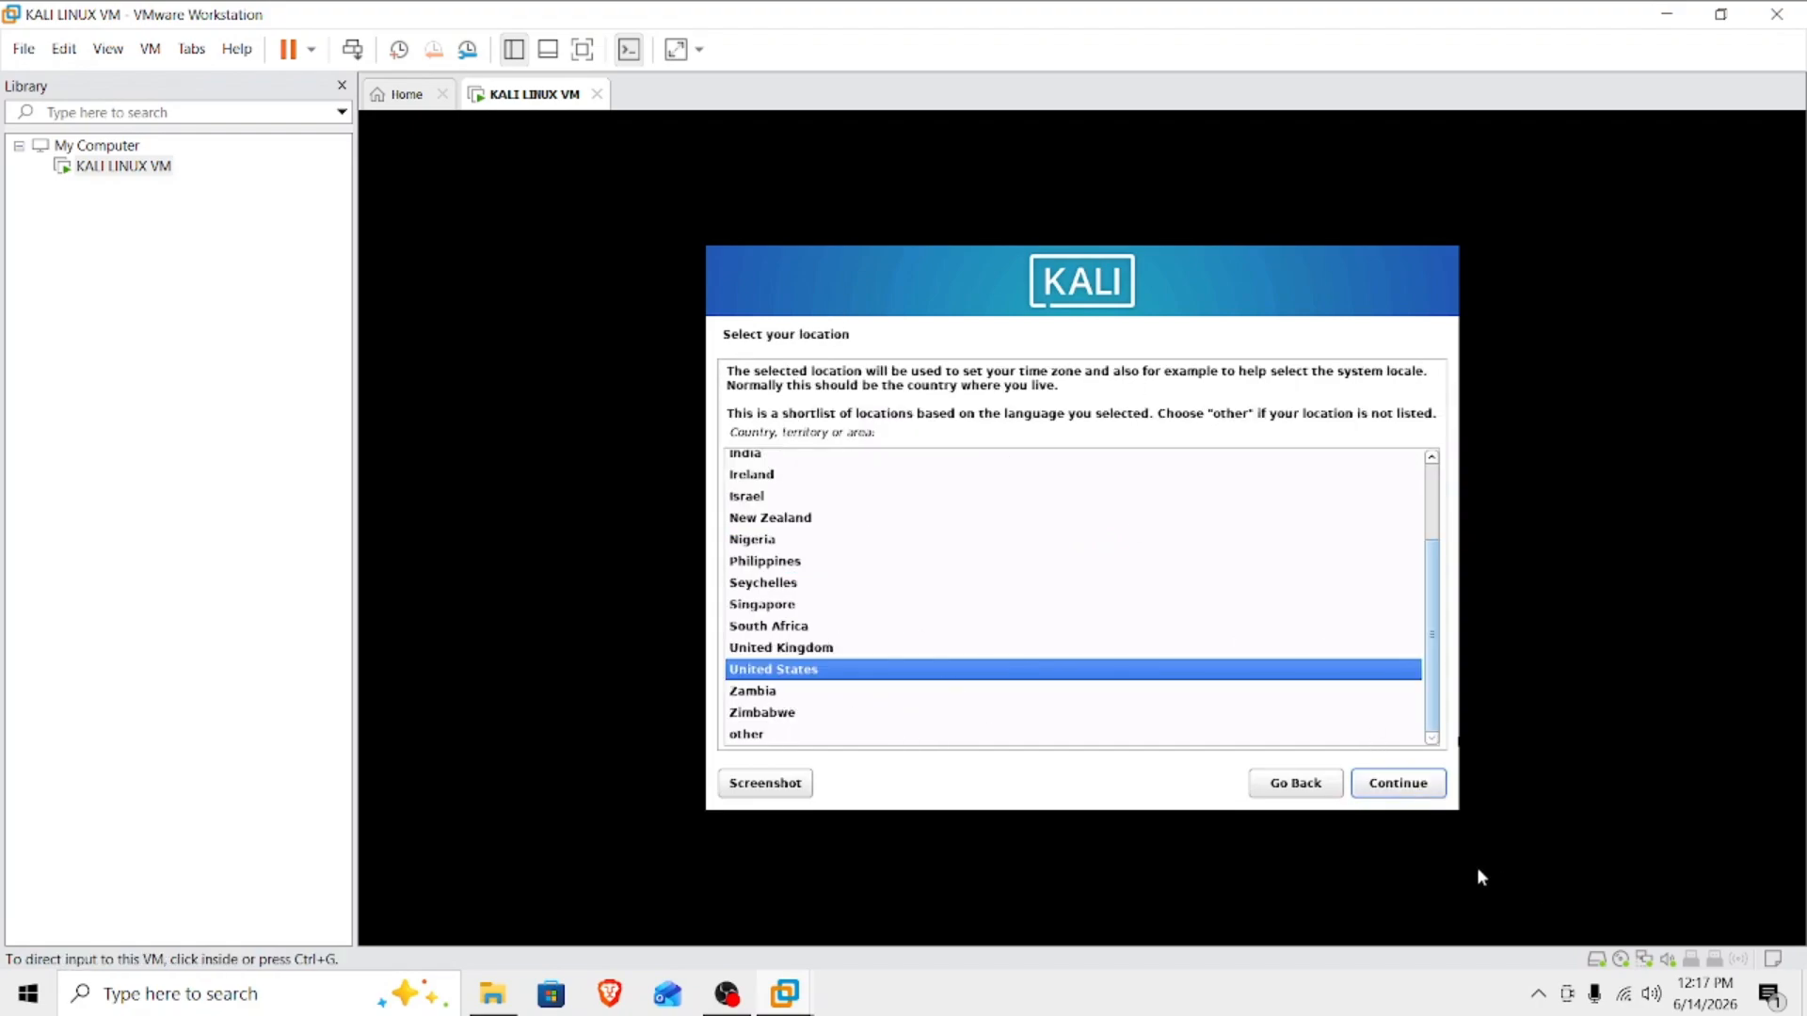
click(1403, 787)
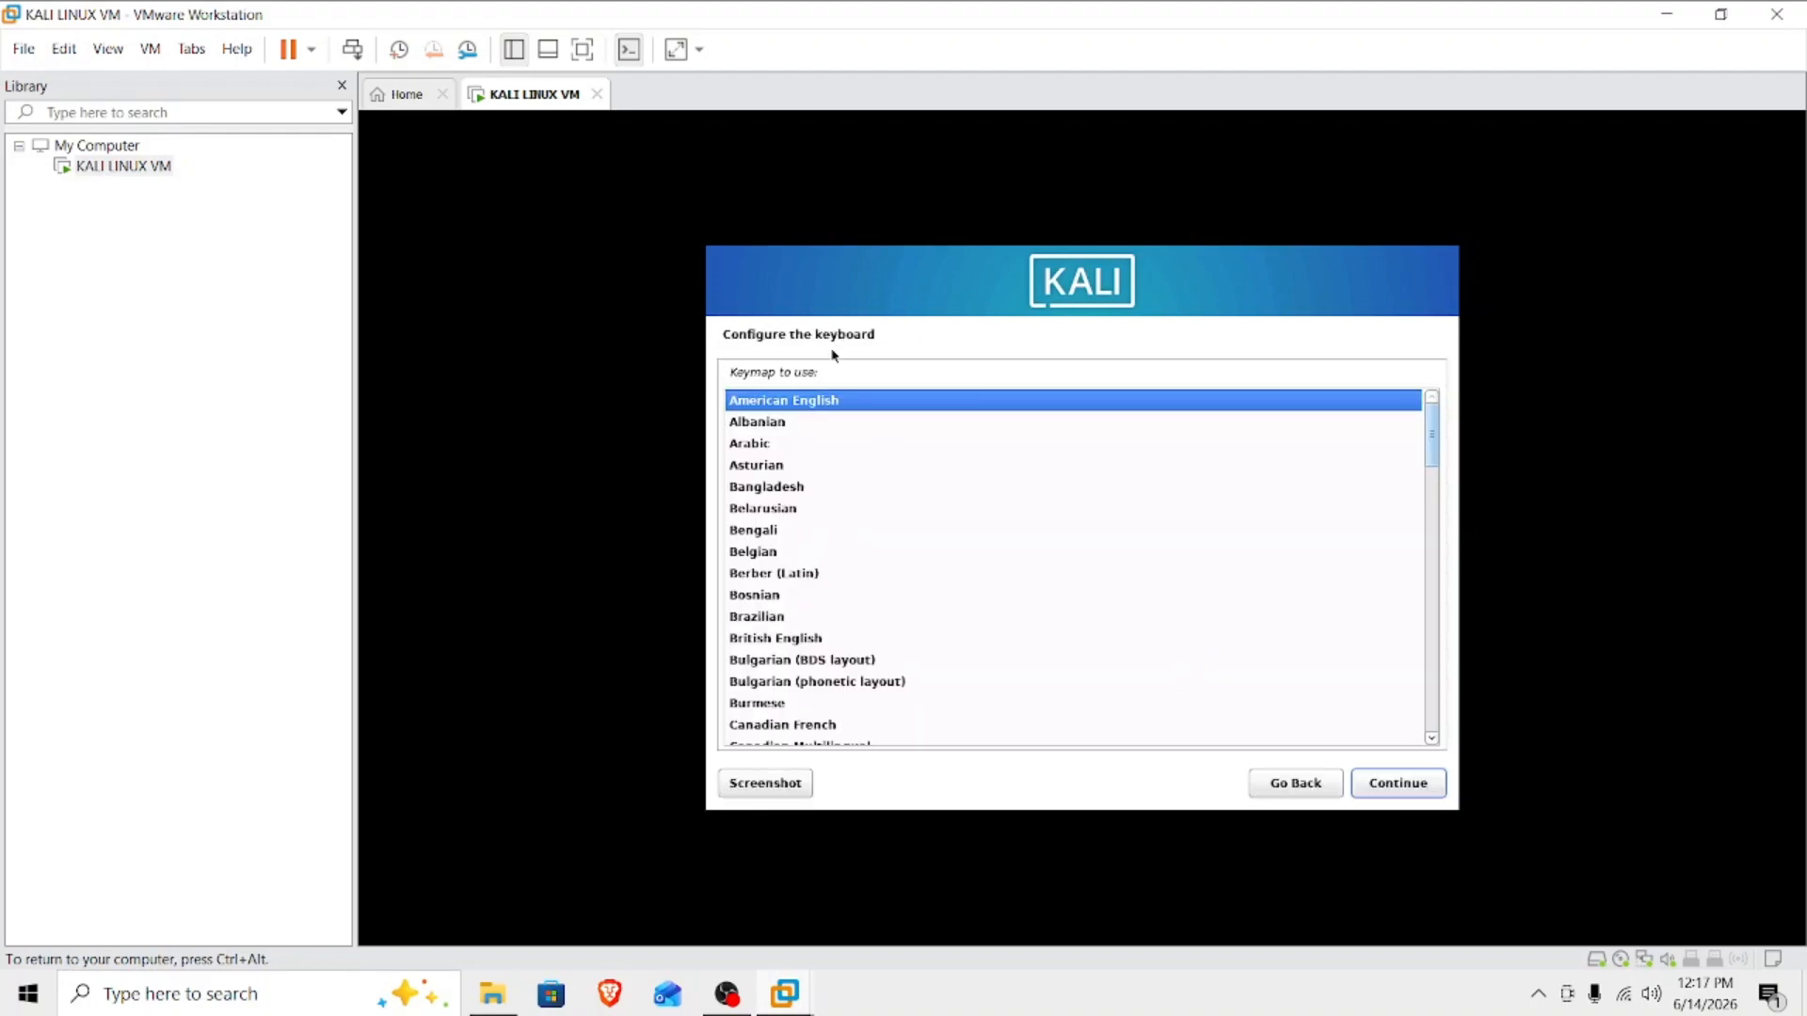
click(1400, 787)
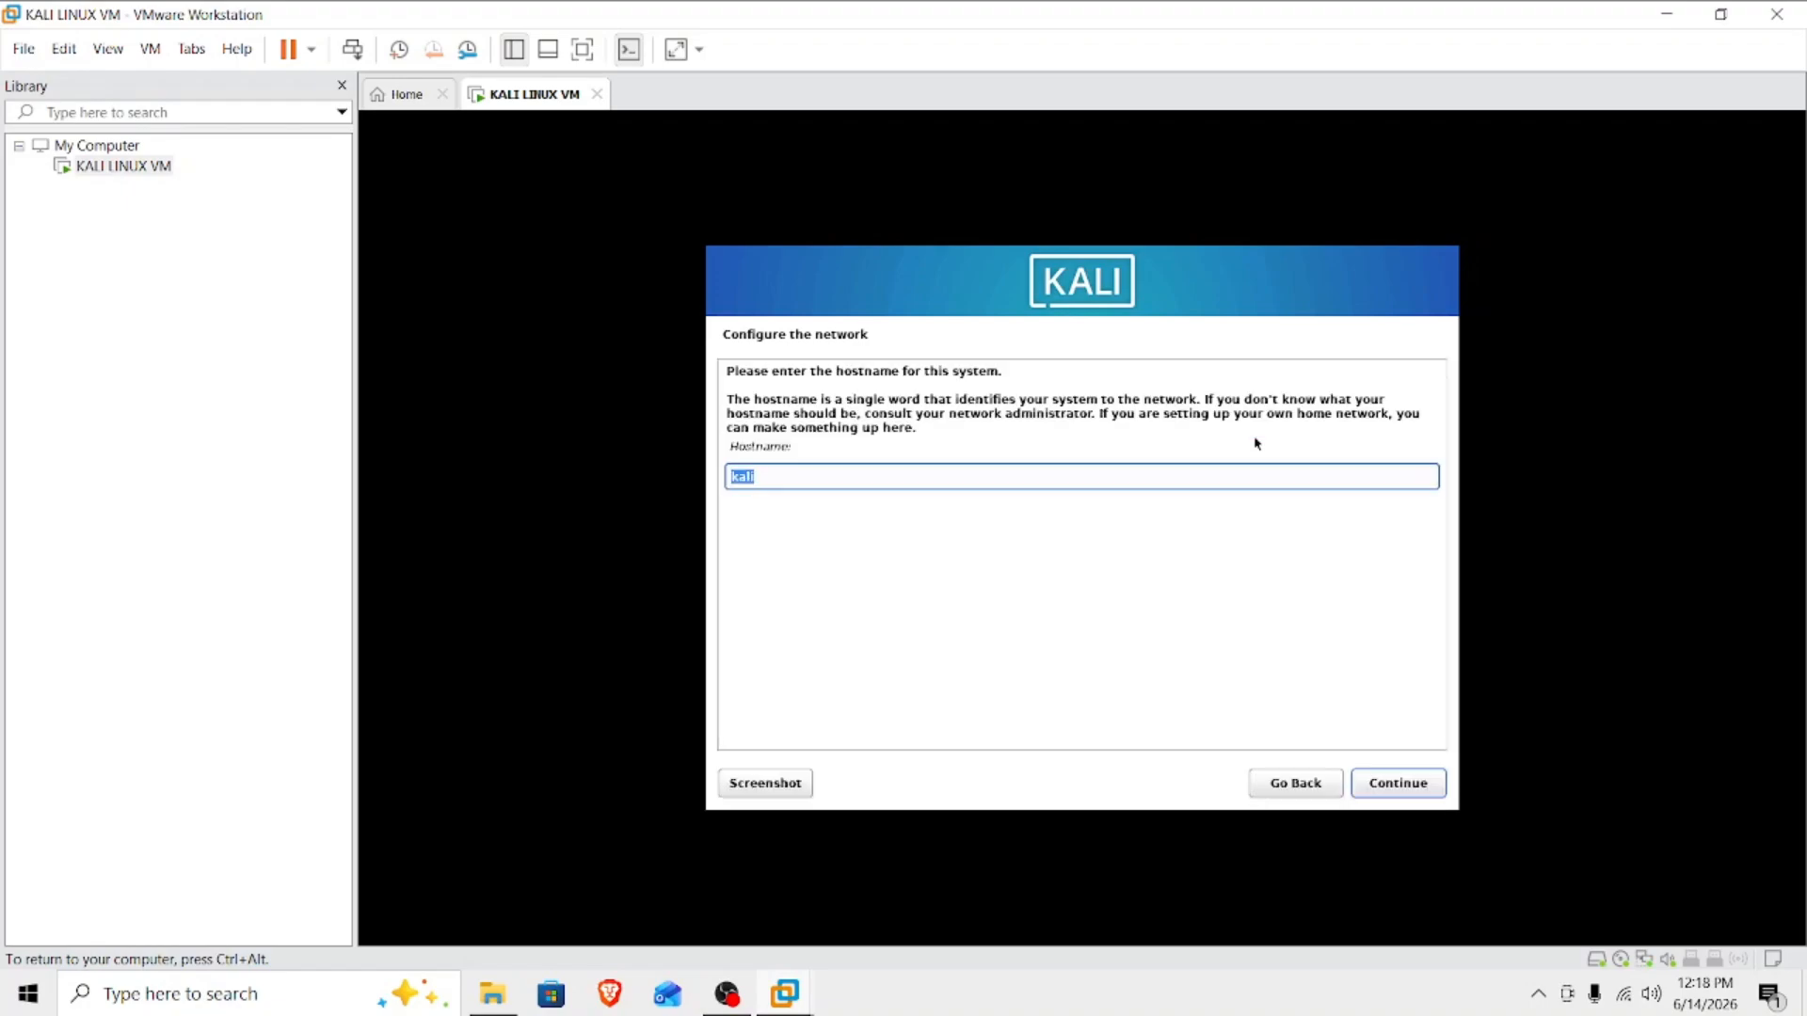
Keep kali as the system's hostname and leave the domain name blank.
drag(793, 477, 707, 485)
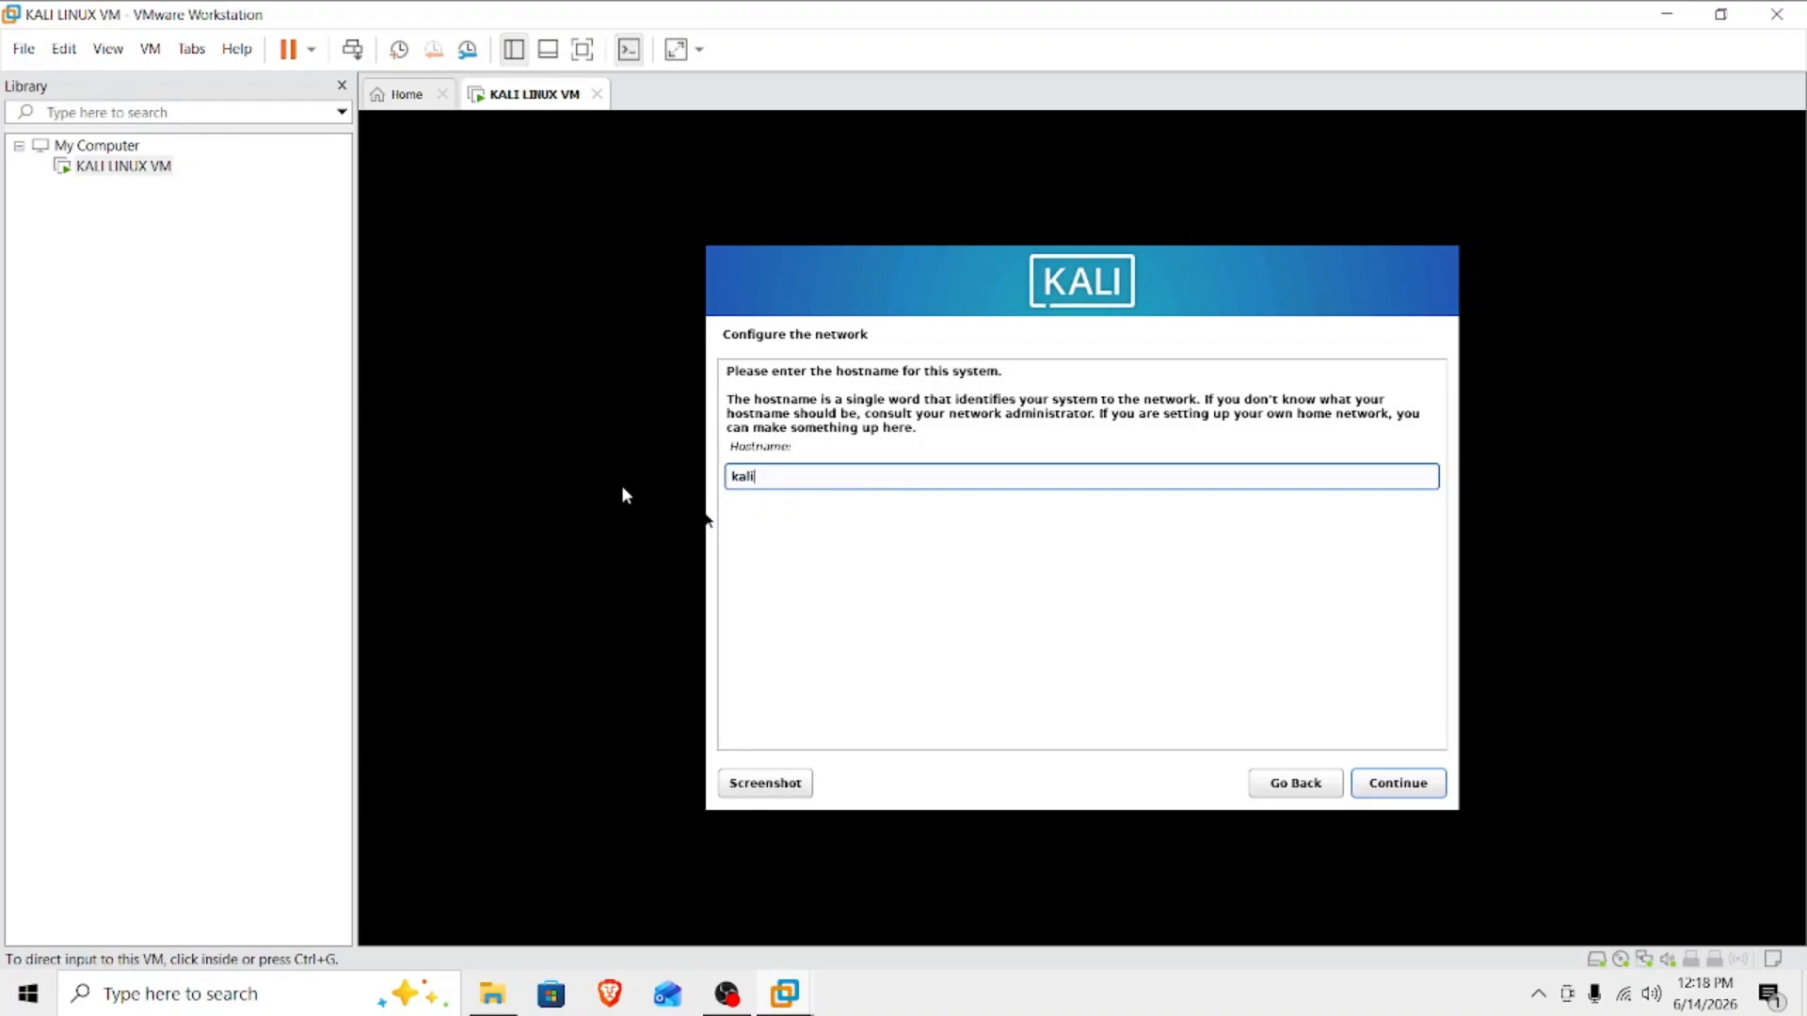
click(774, 481)
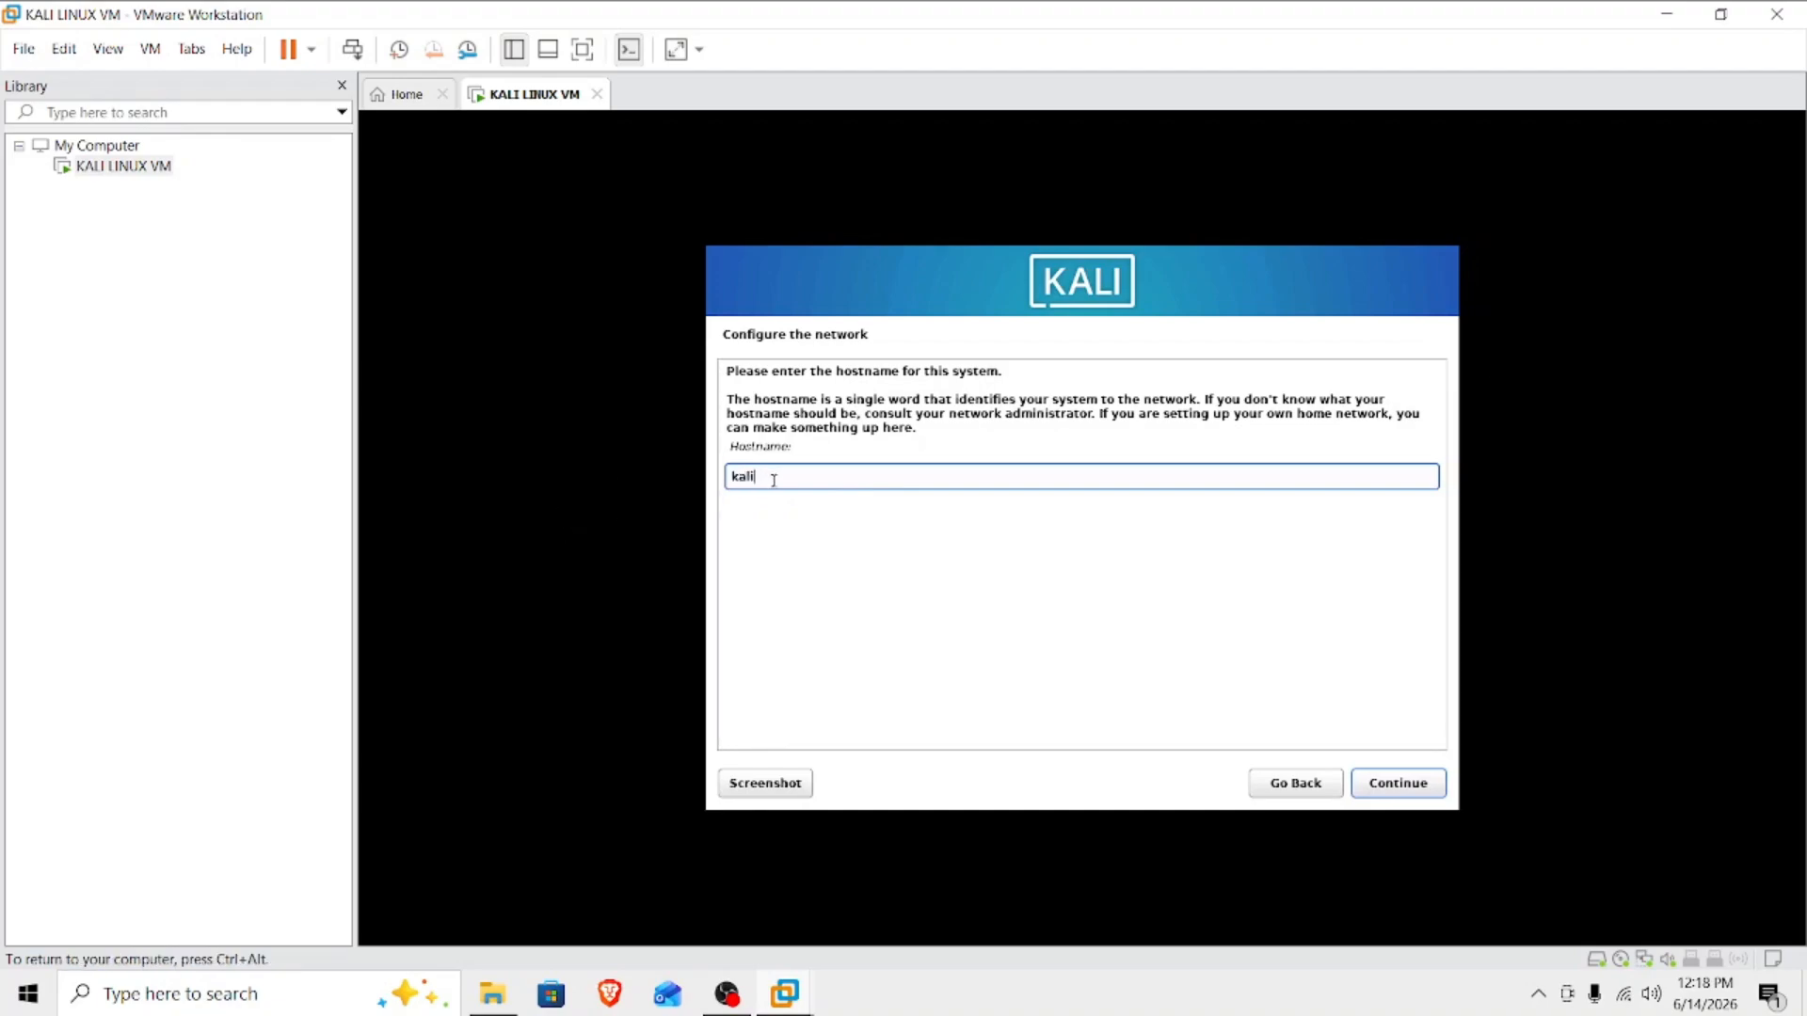
click(1398, 787)
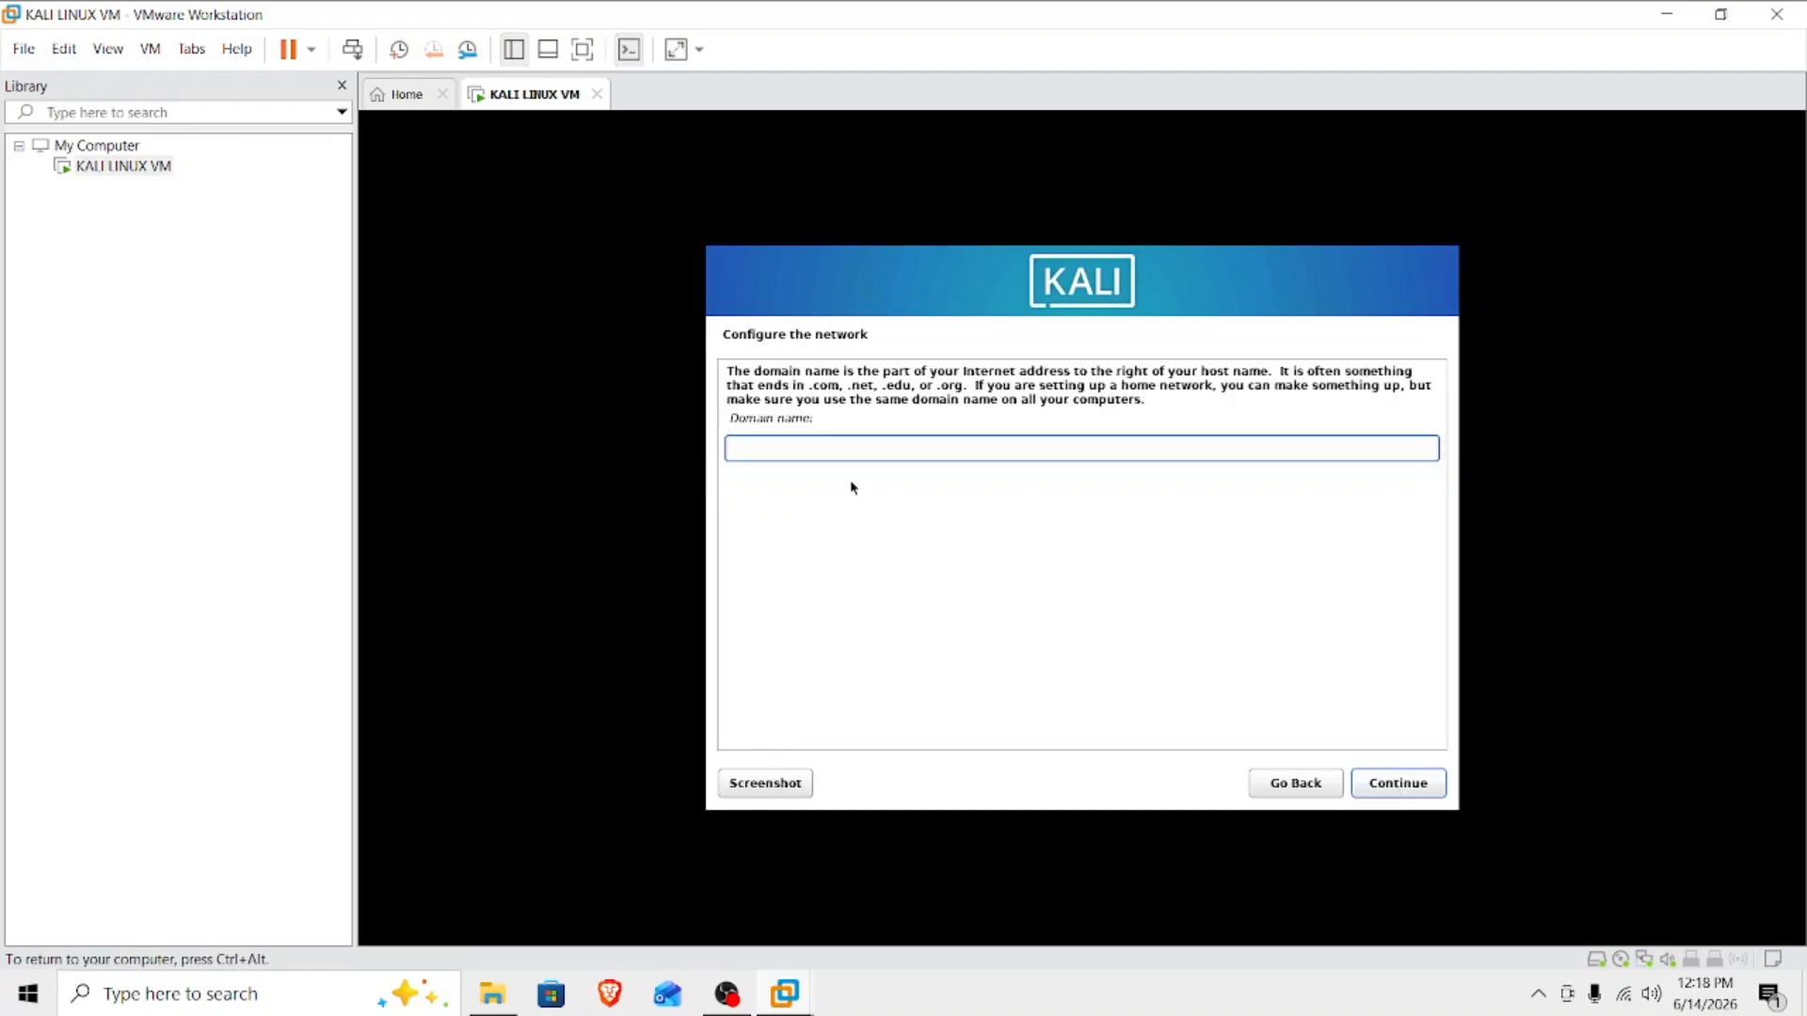
click(1429, 785)
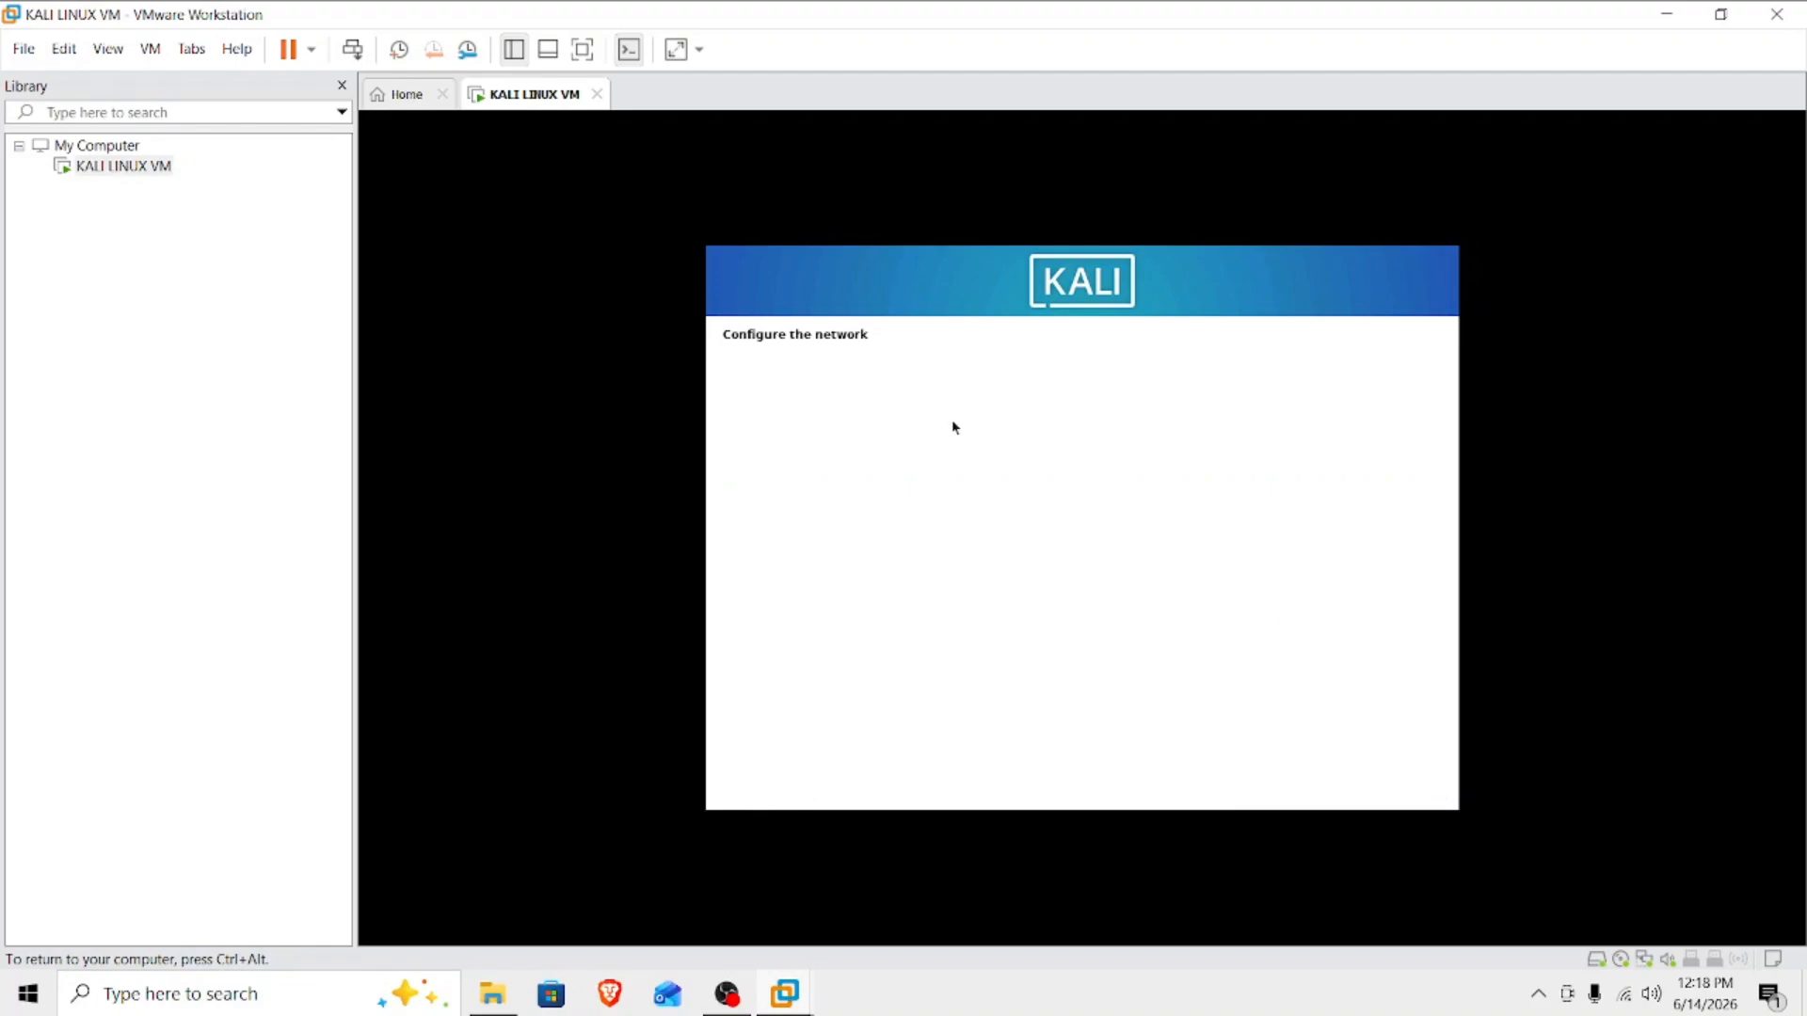
Enter the new user's full name and continue to the username setup.
drag(731, 447, 879, 450)
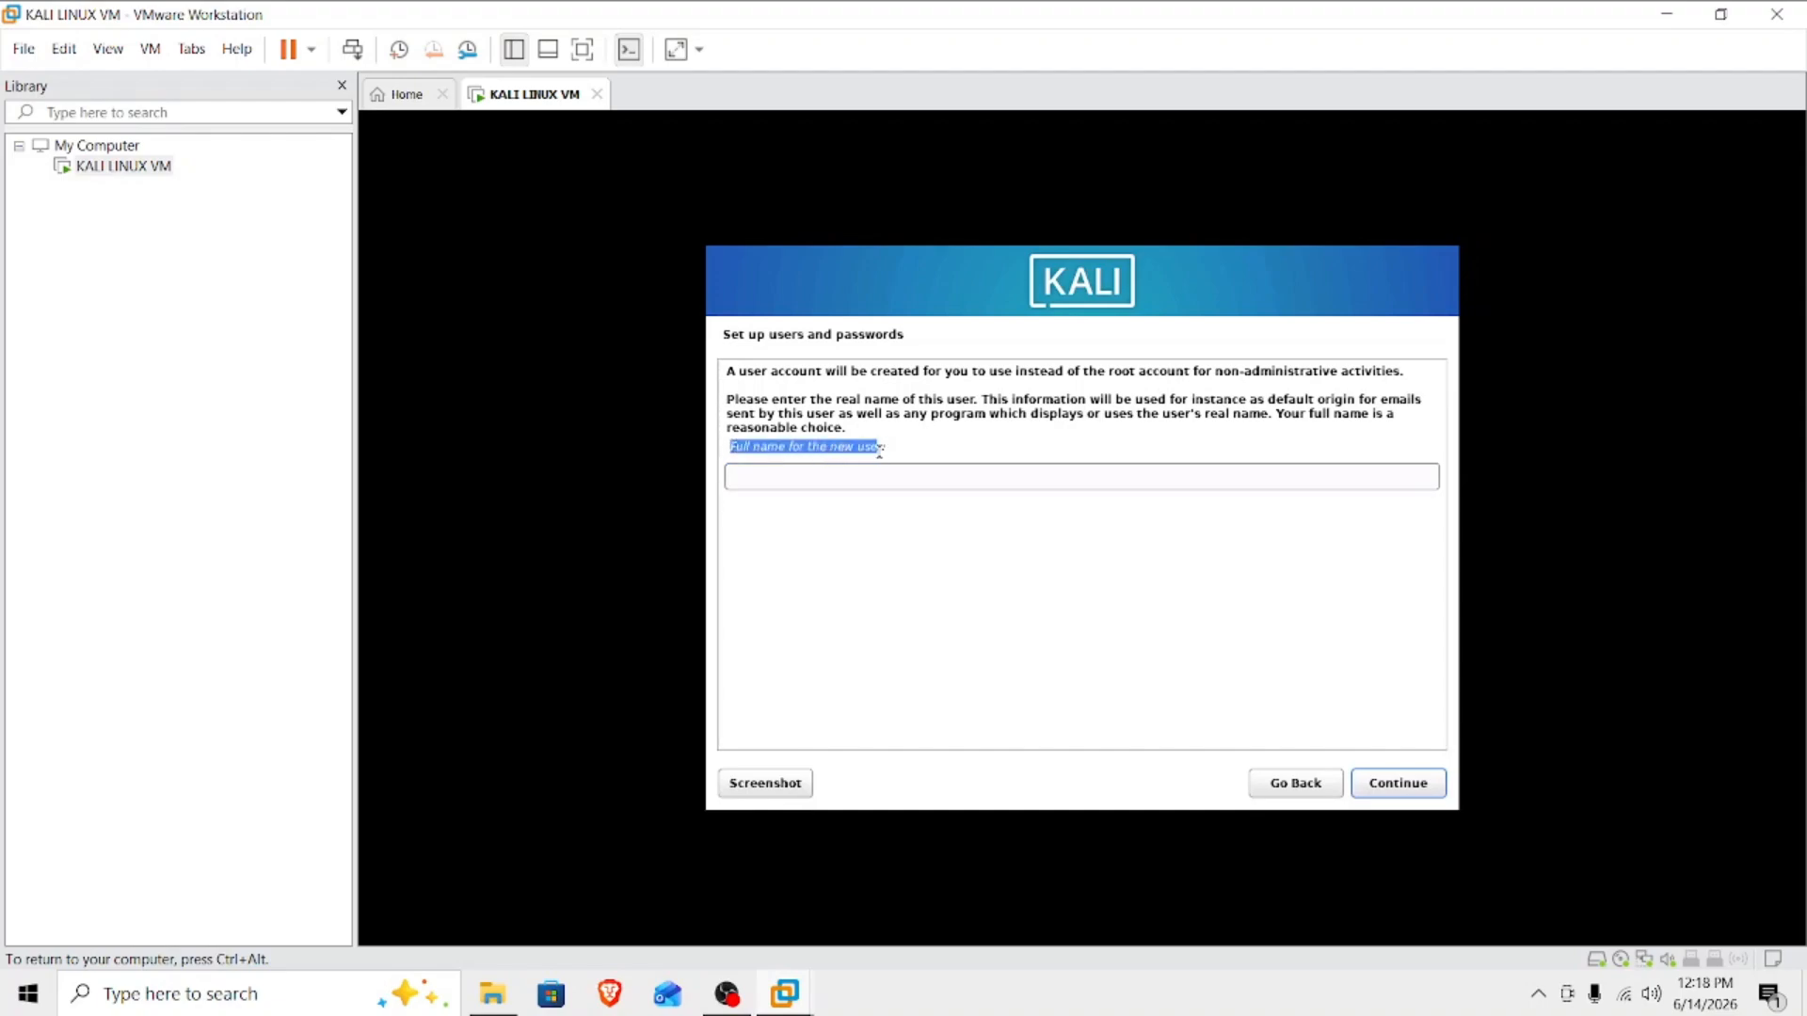
click(817, 480)
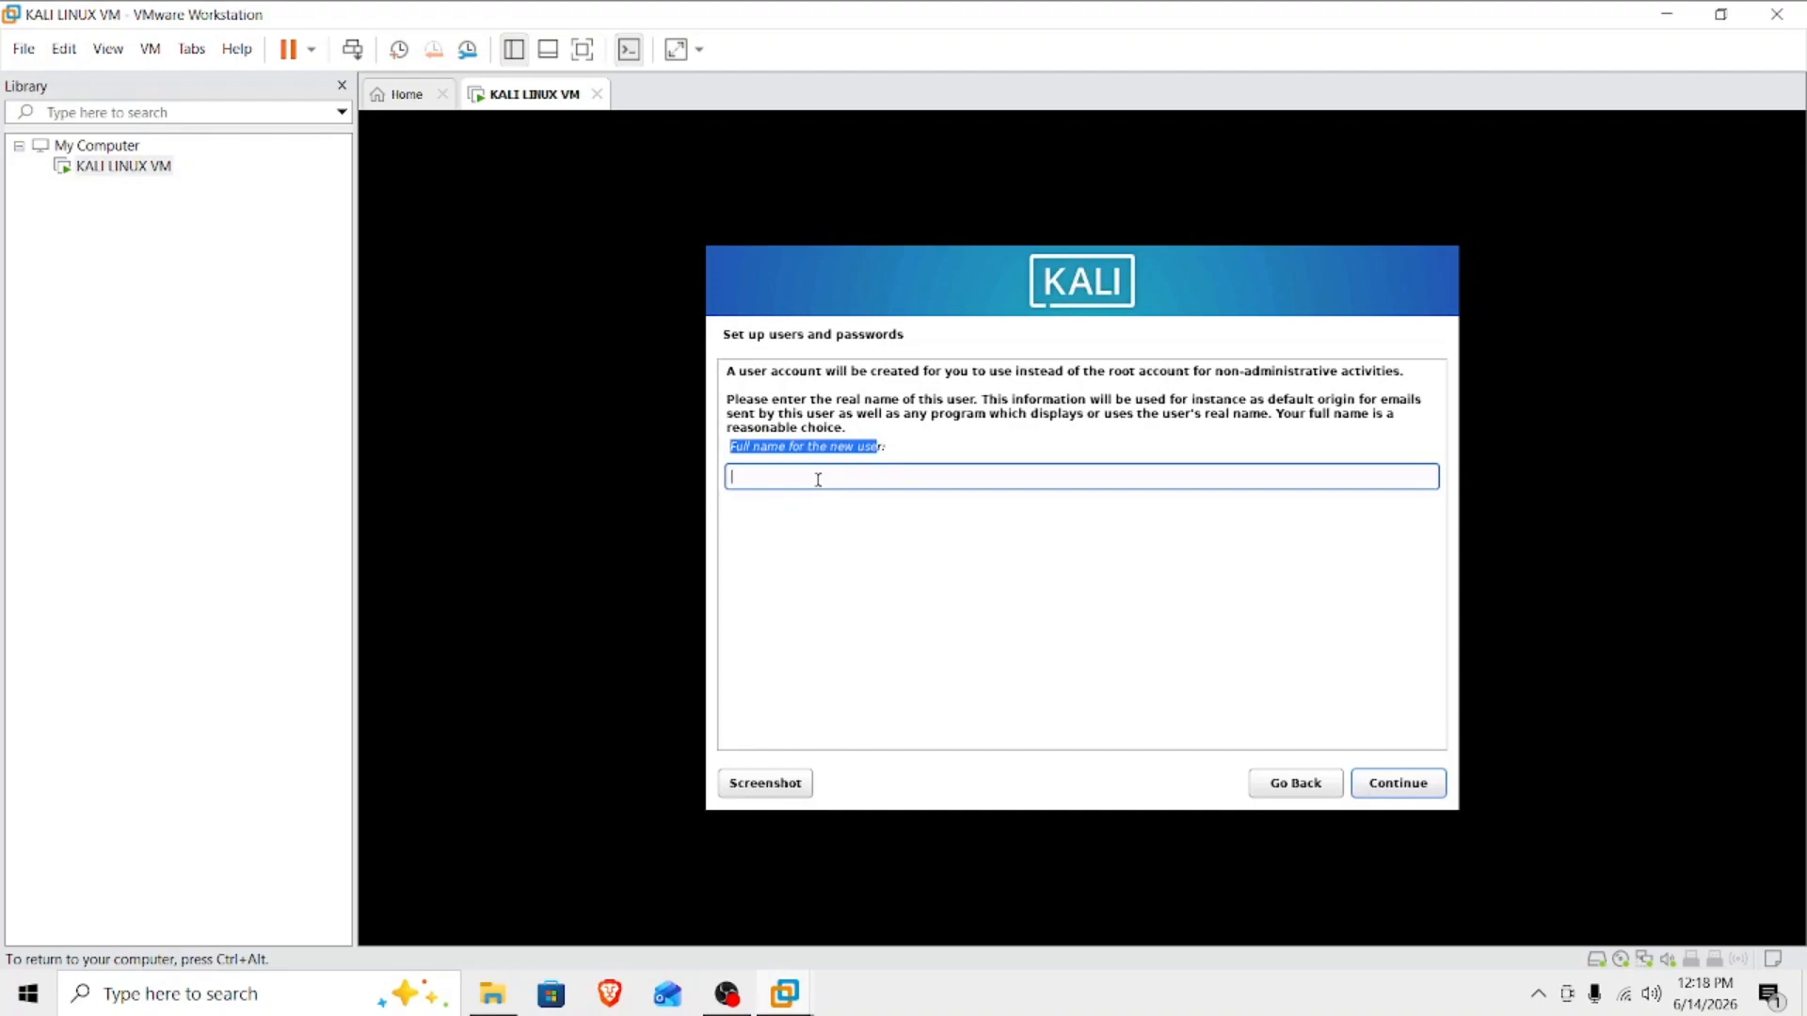
text(Geenuka Sandil)
click(1399, 784)
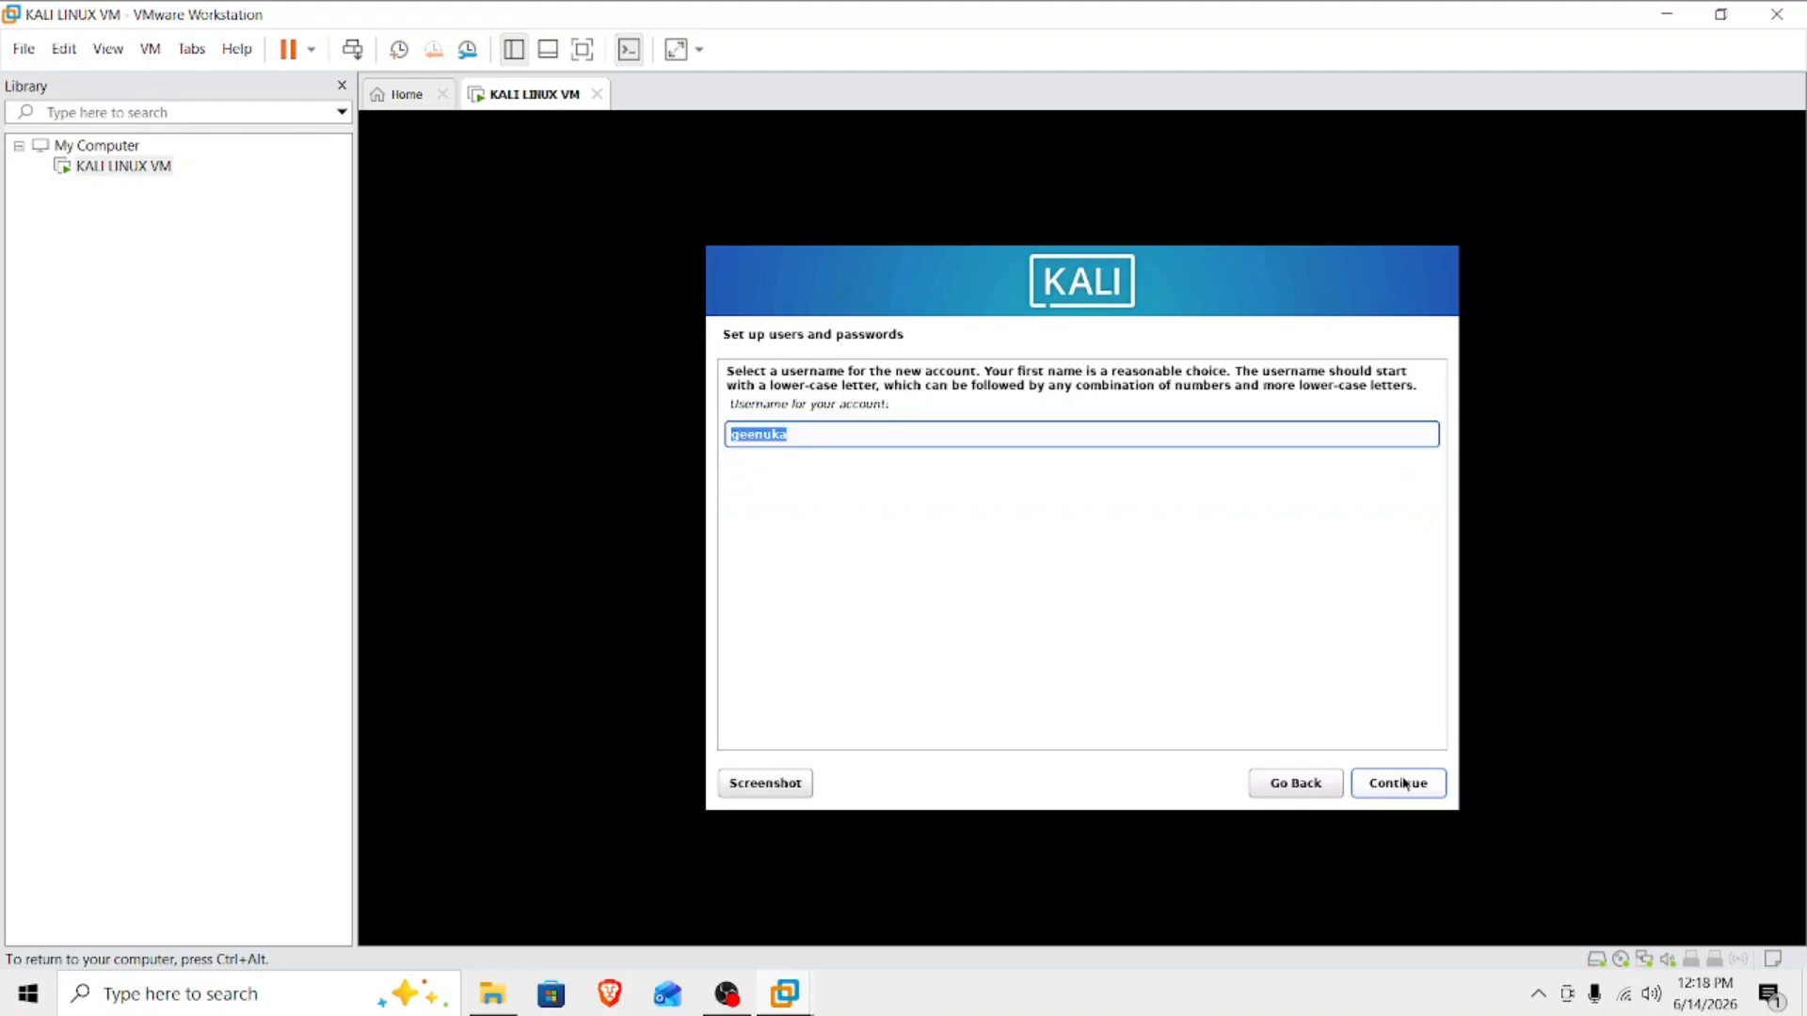
Accept the suggested username for the new account.
click(791, 433)
drag(799, 436, 707, 431)
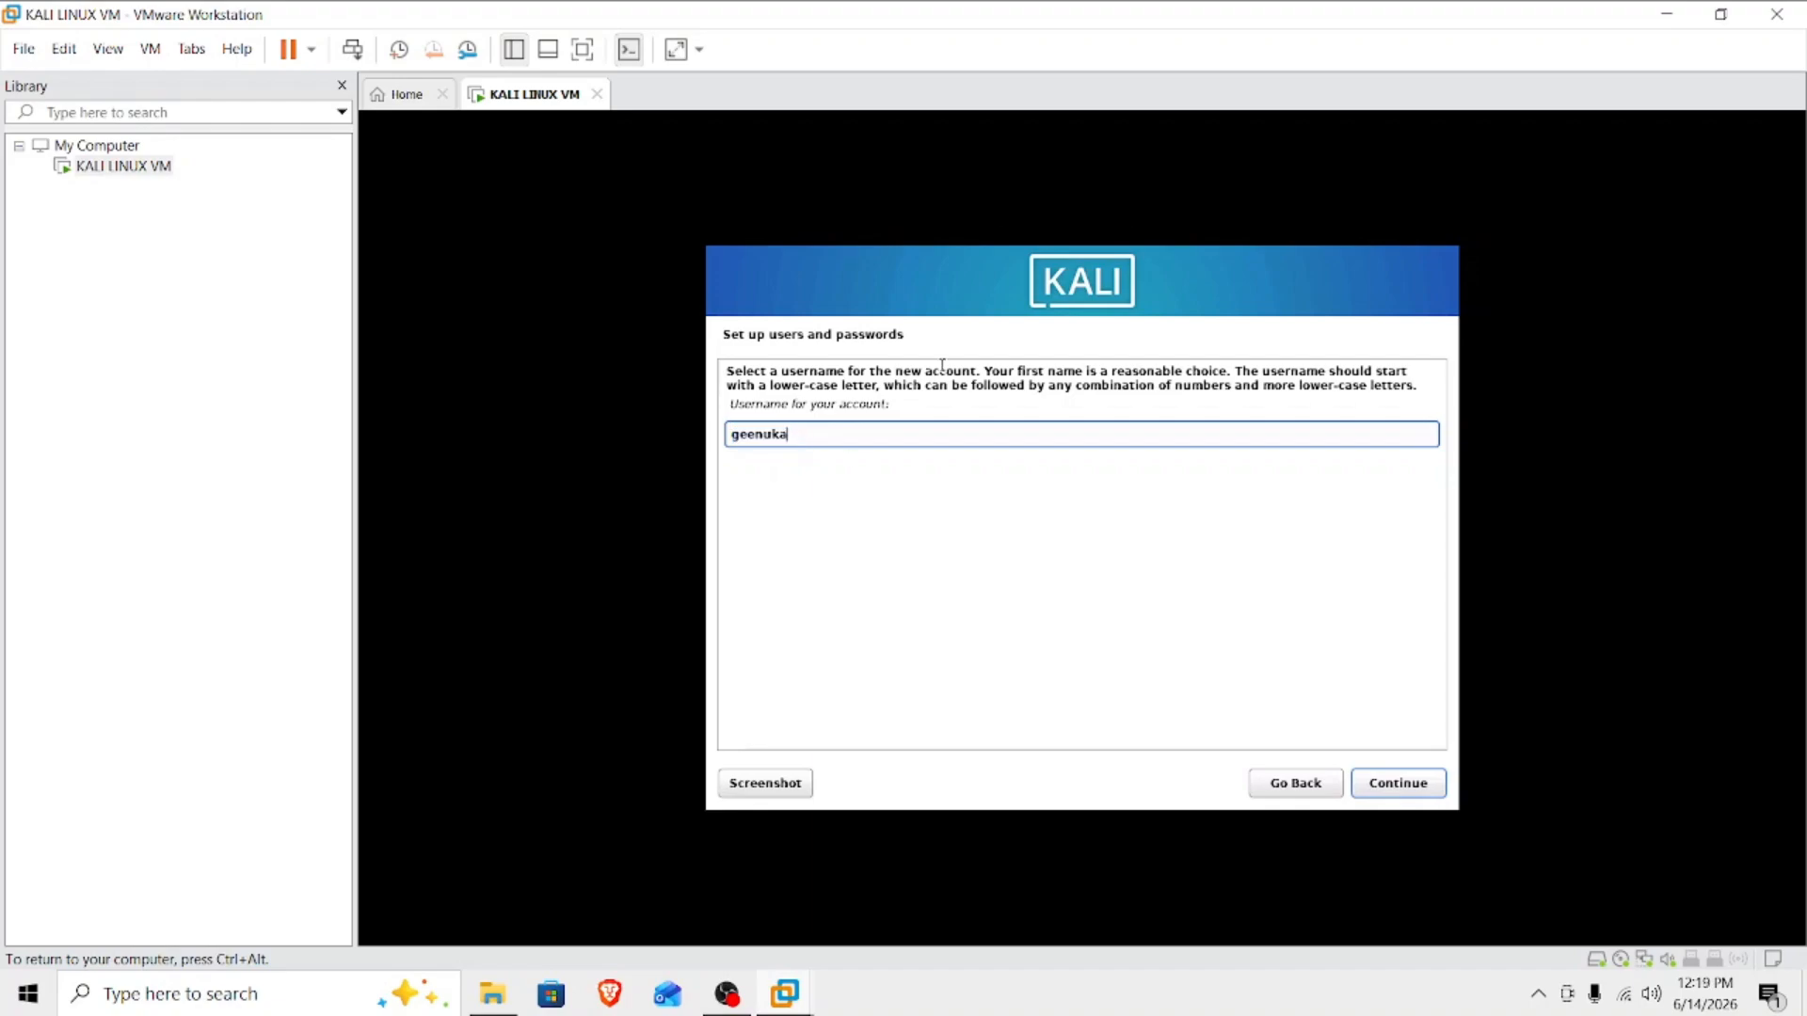
click(1395, 787)
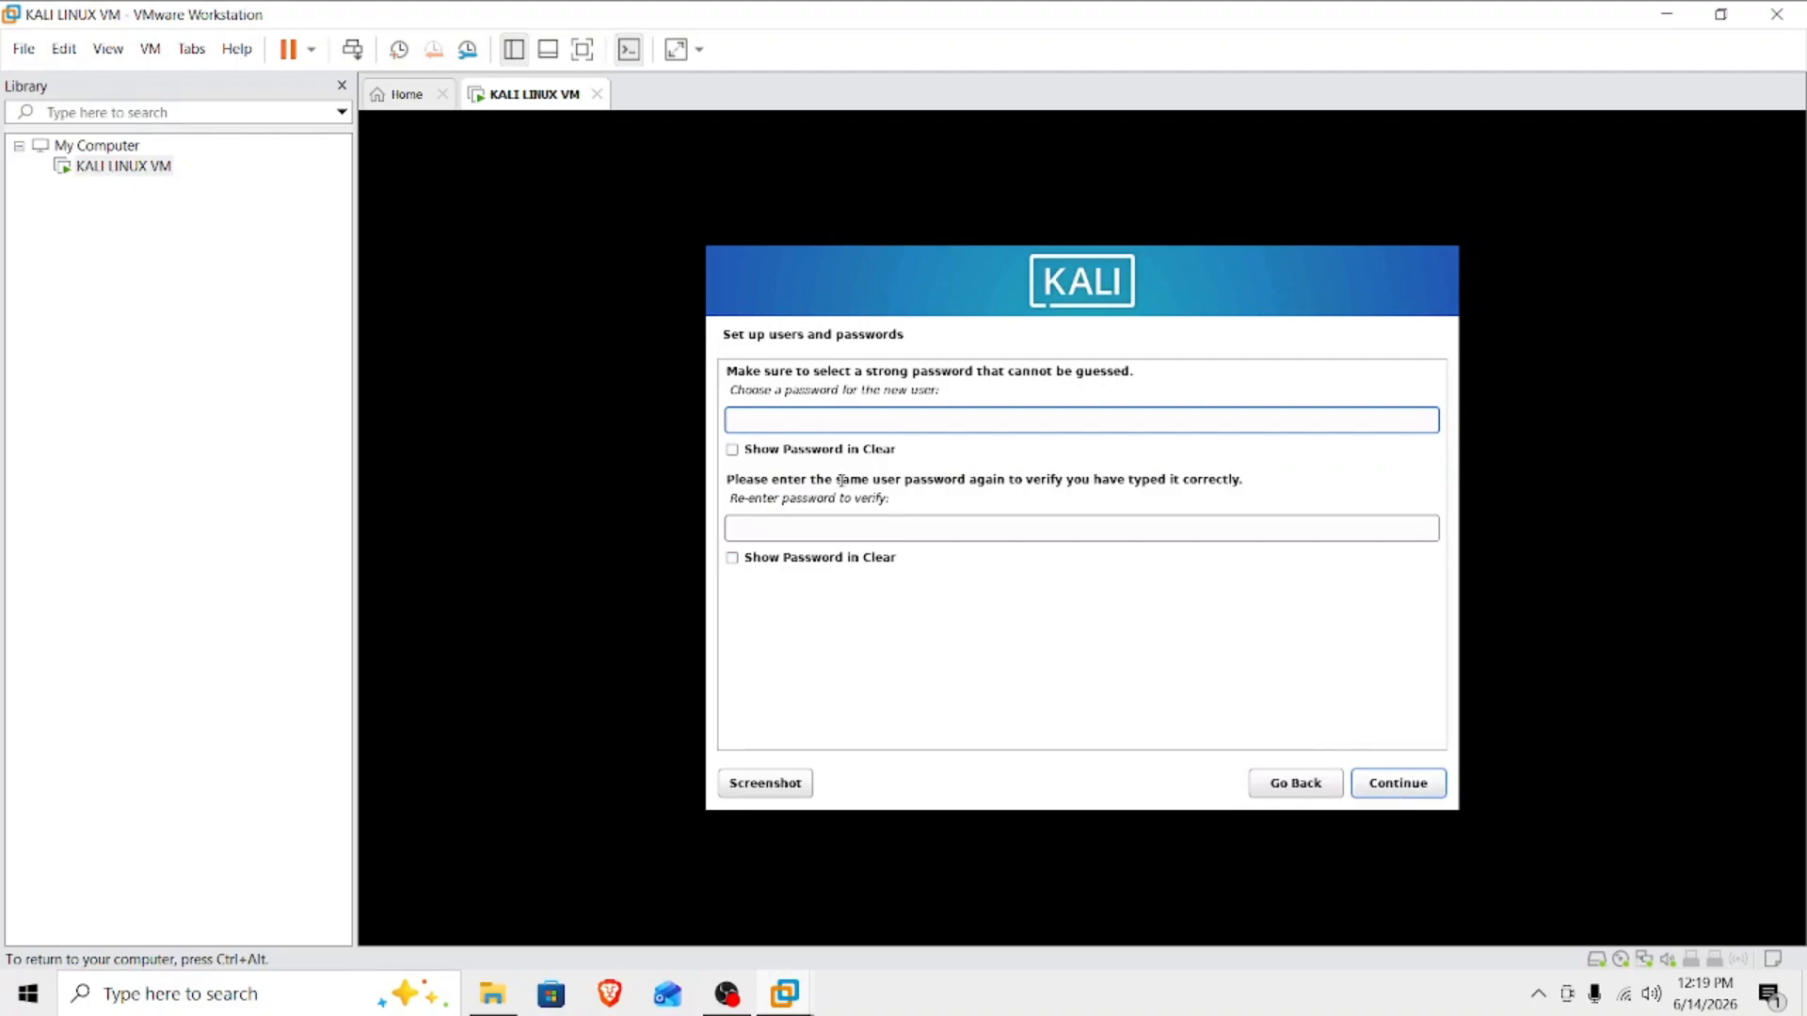
Enter the new user's password, repeat it for verification, and submit it.
key(Caps_Lock)
text(●)
key(Caps_Lock)
text(●●●●●●●)
click(775, 525)
key(Caps_Lock)
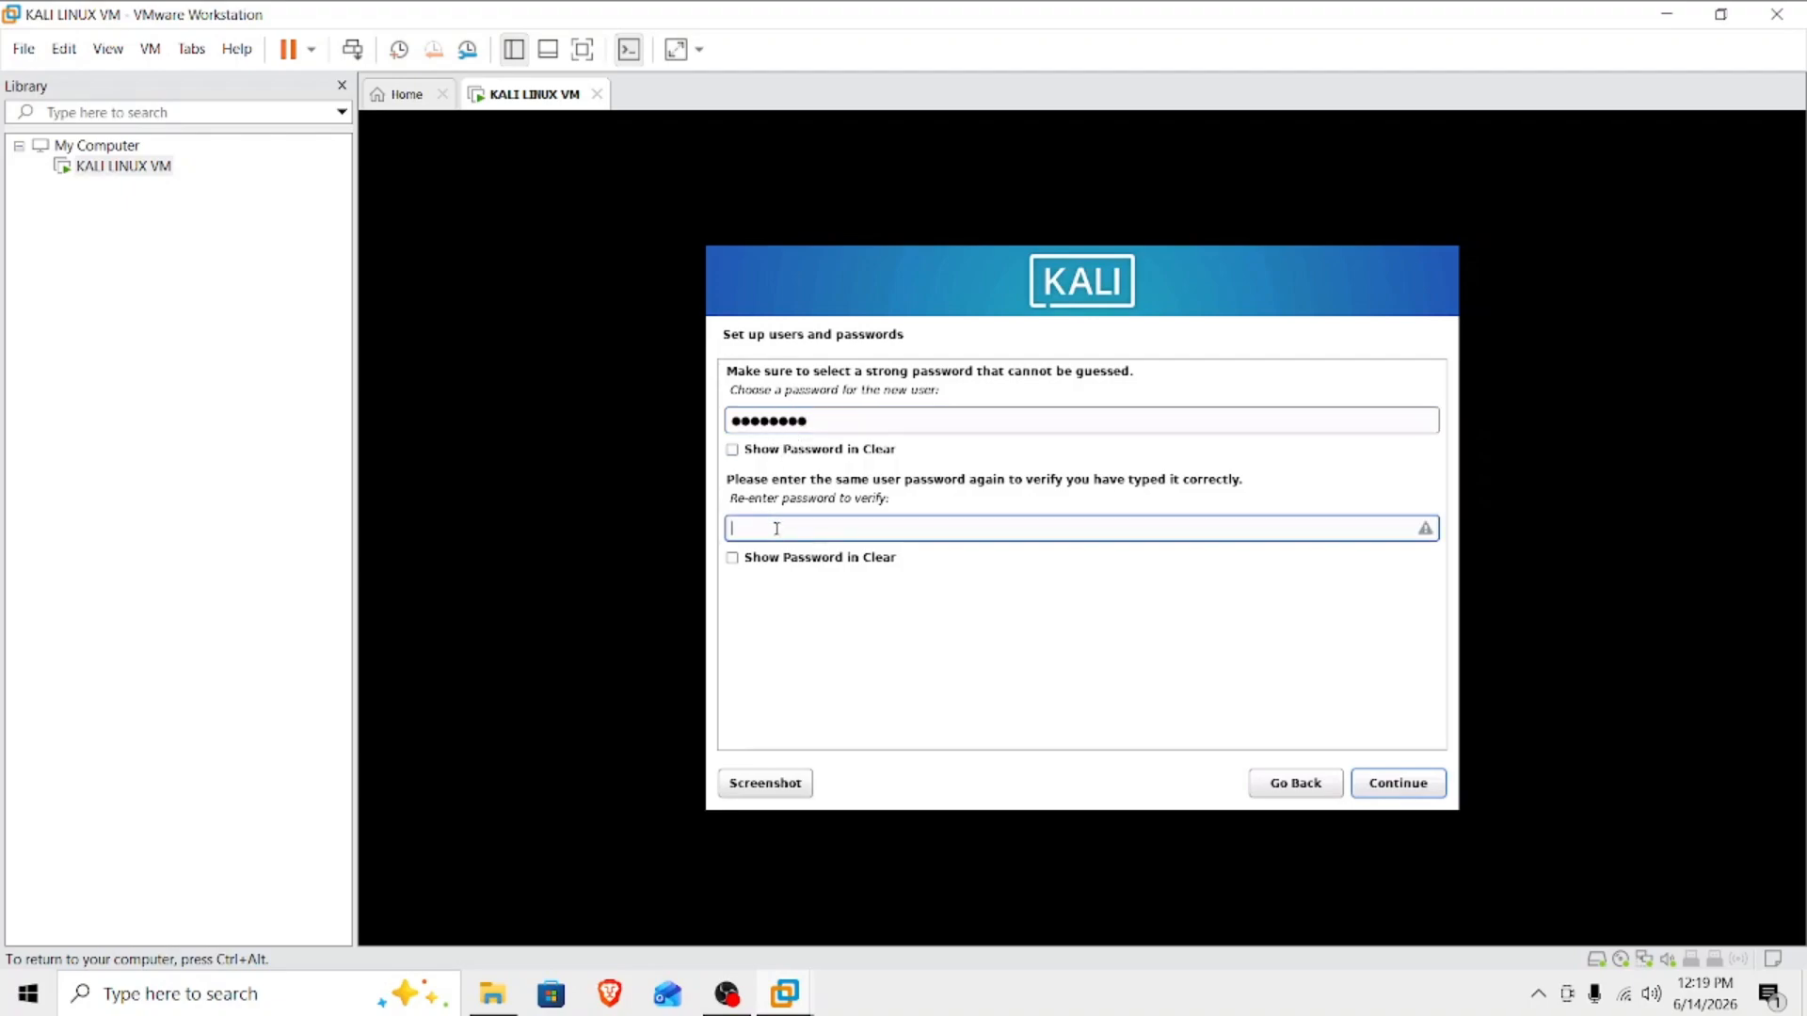
text(●)
key(Caps_Lock)
text(●●●●●●●)
click(1399, 786)
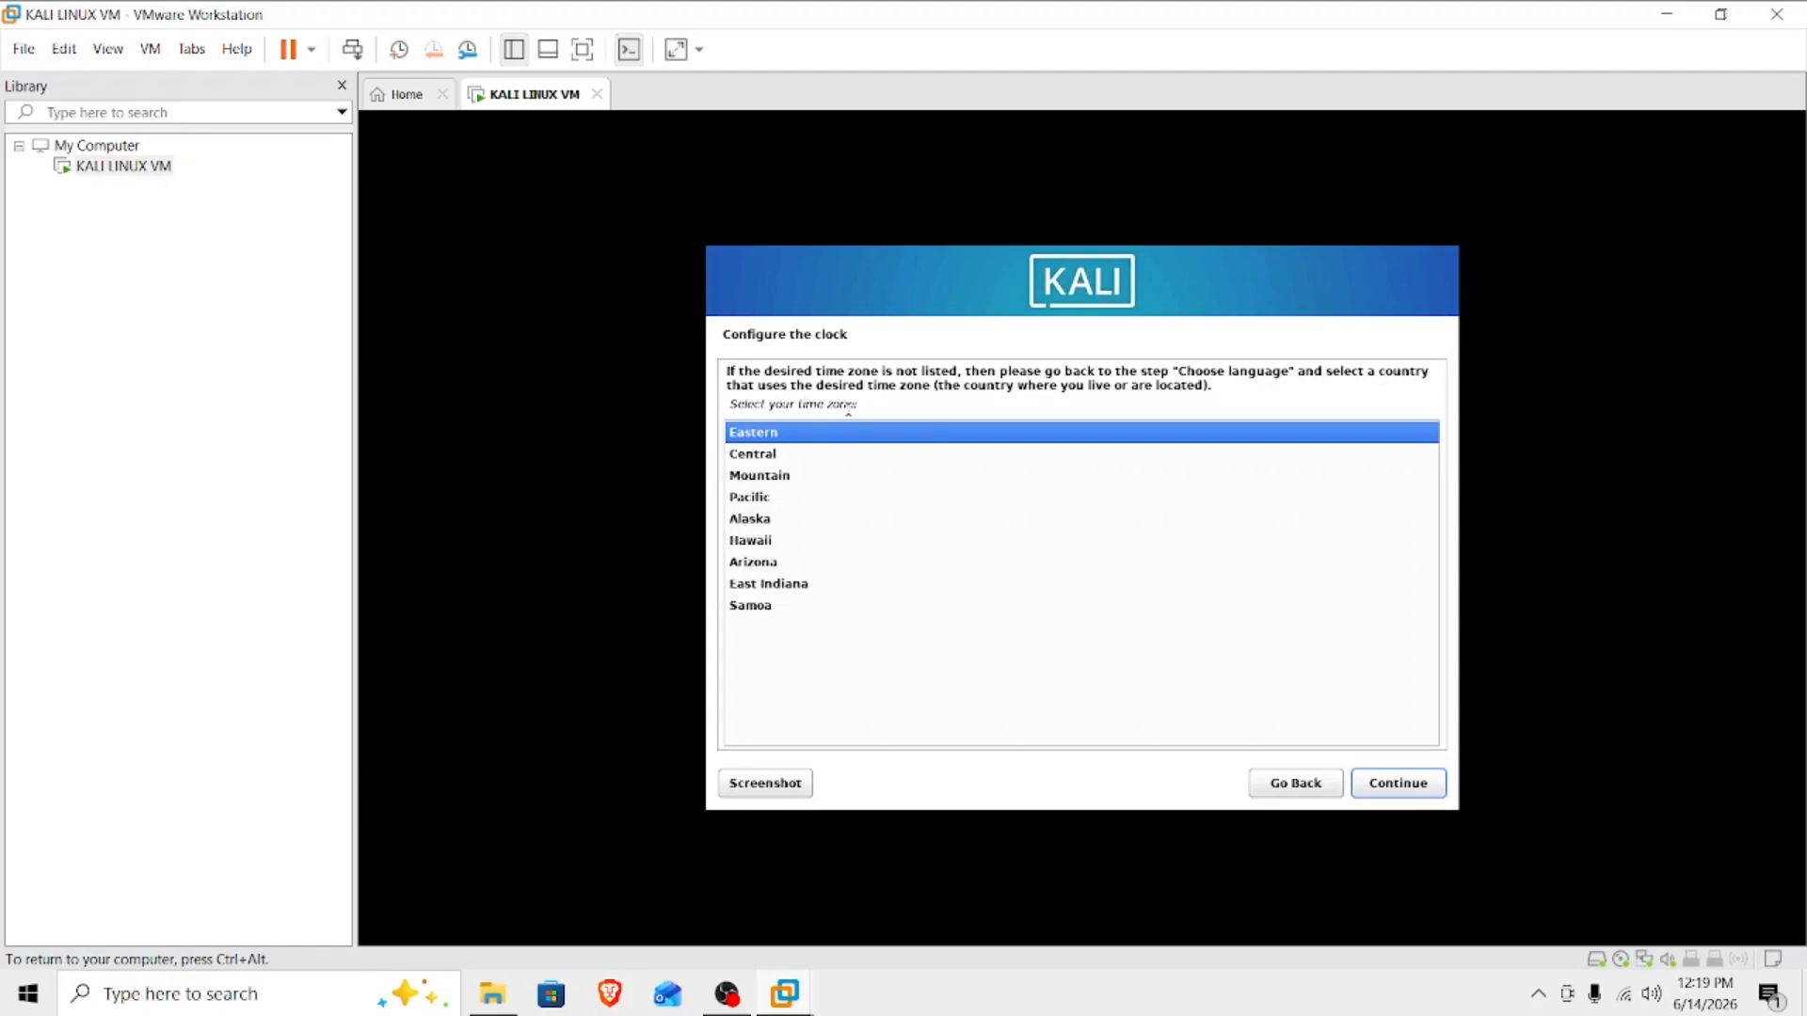
Accept Eastern as the time zone and switch the virtual machine display to full screen.
click(1400, 787)
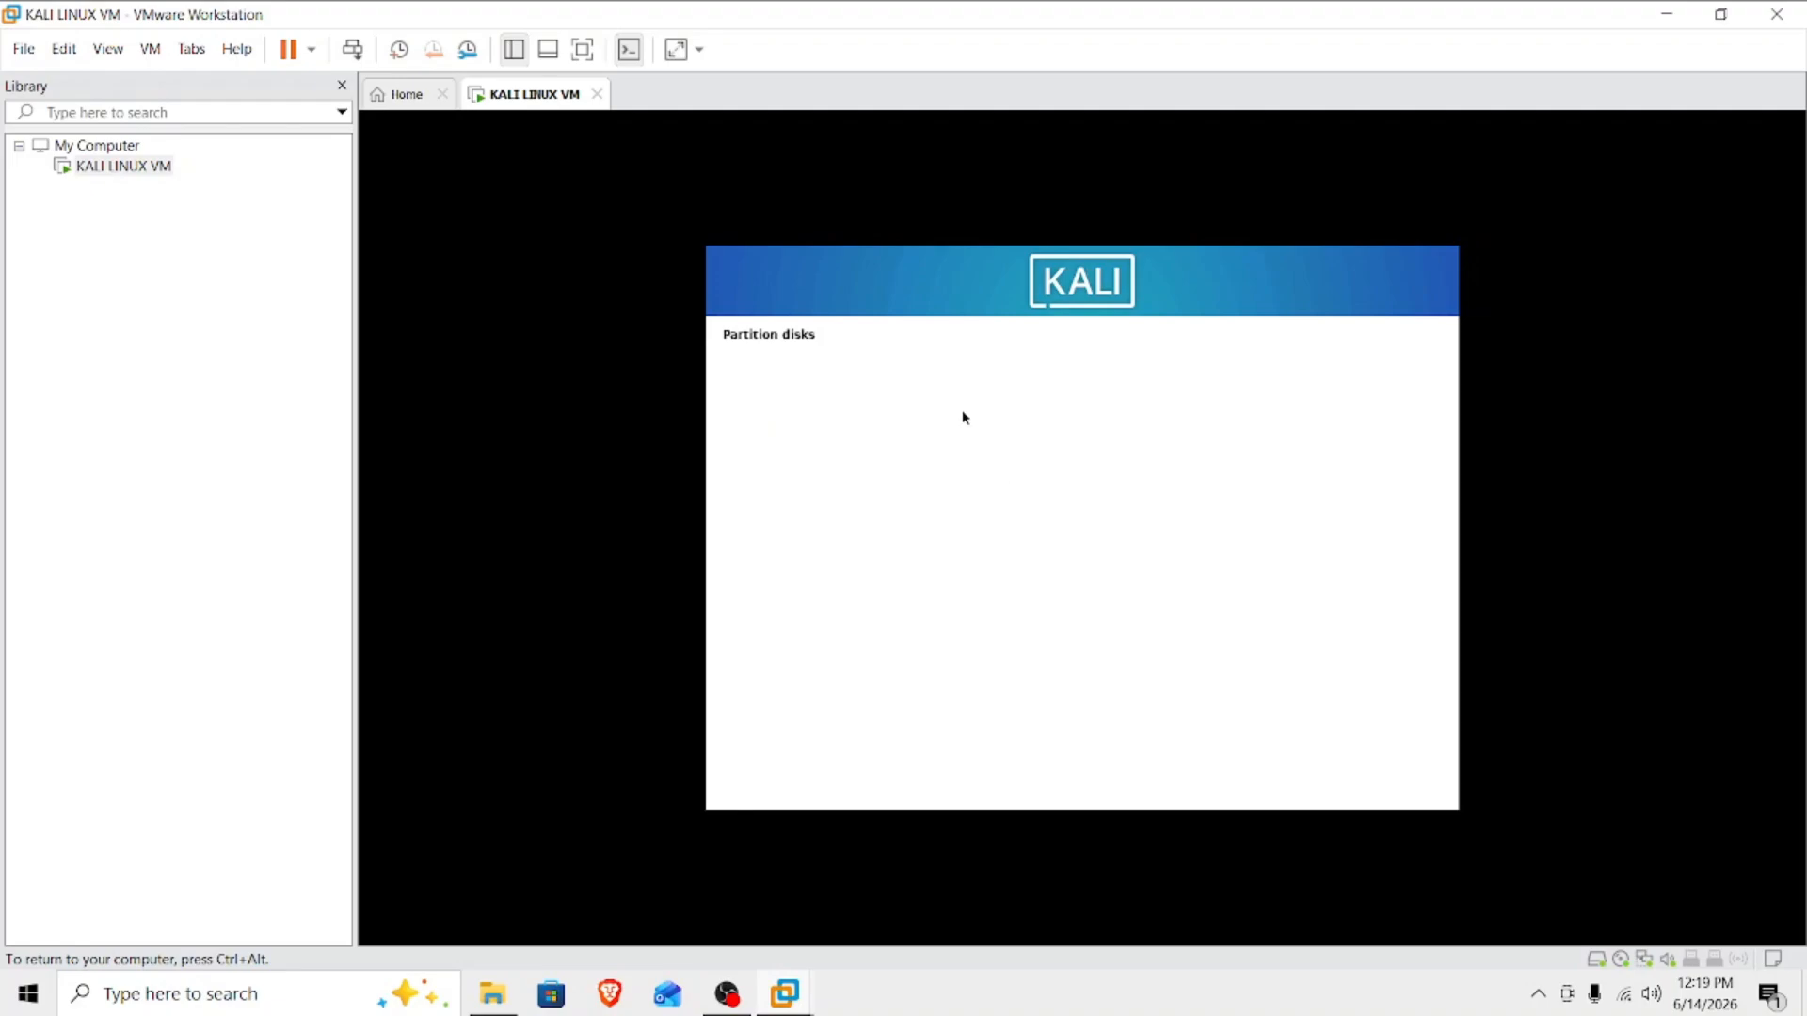
key(ctrl+alt)
click(582, 49)
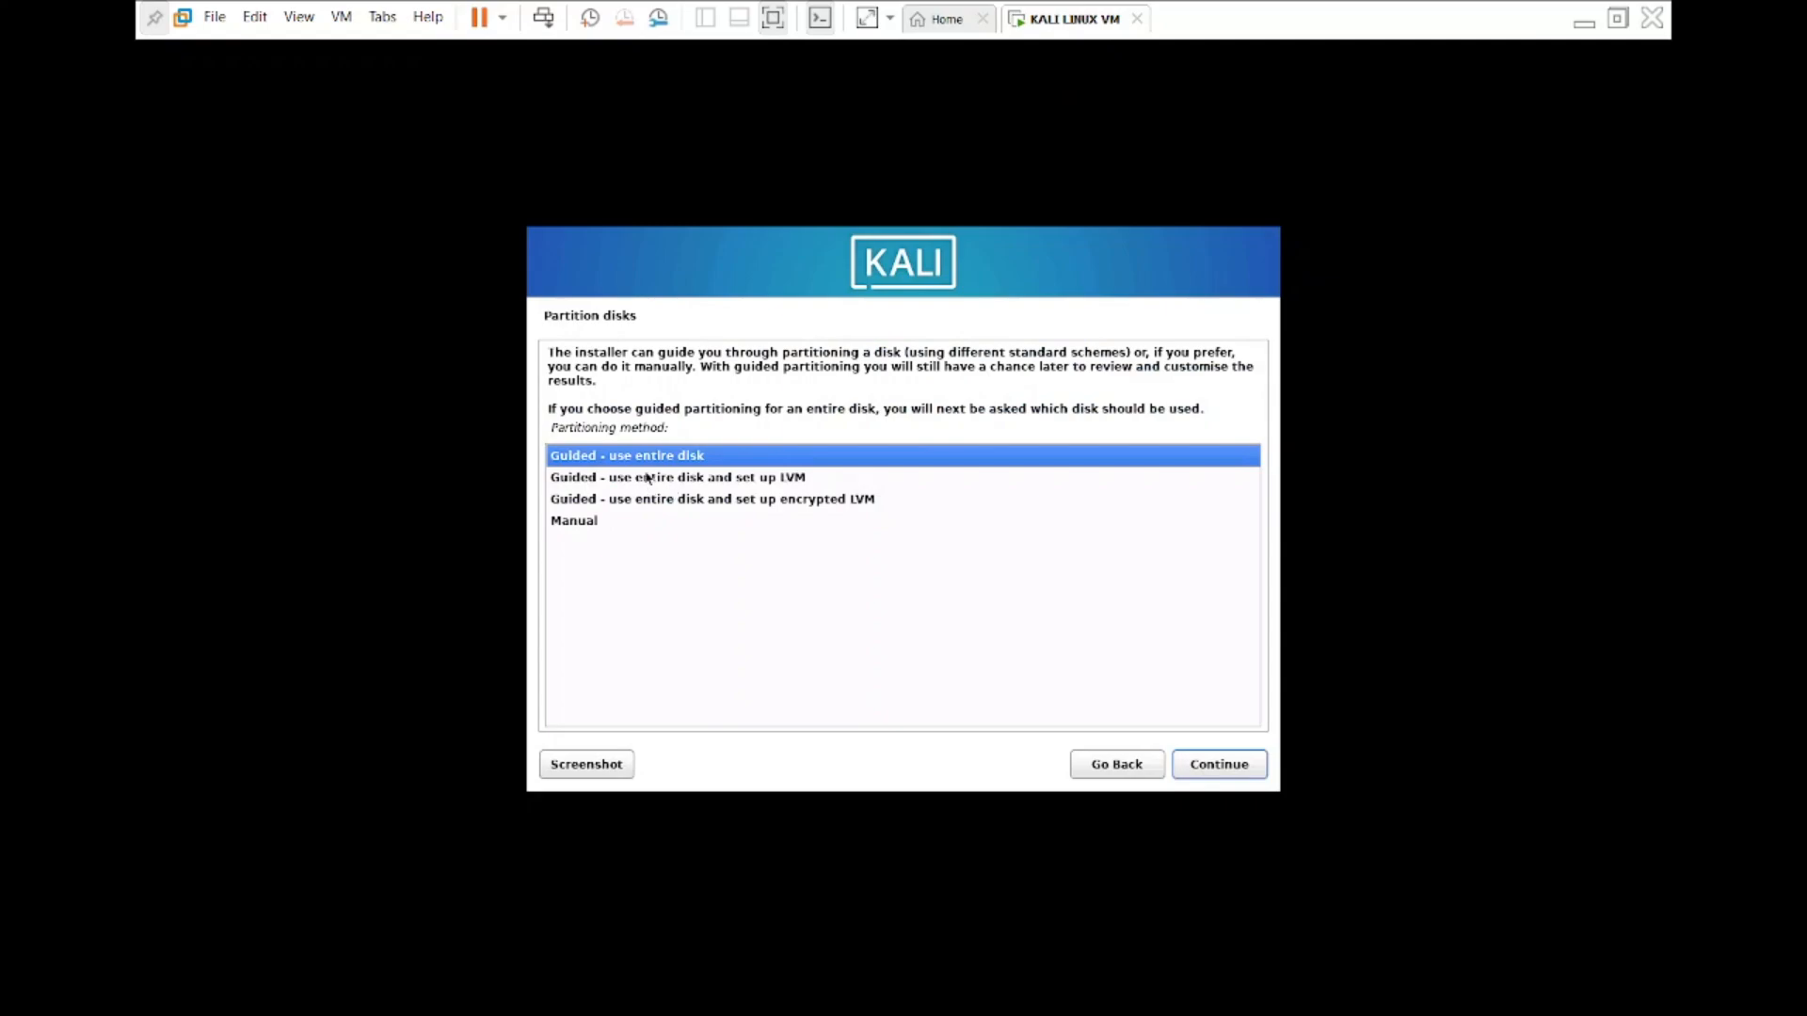
Choose guided partitioning of the entire SCSI3 (0,0,0) (sda) disk with all files in one partition.
click(1216, 769)
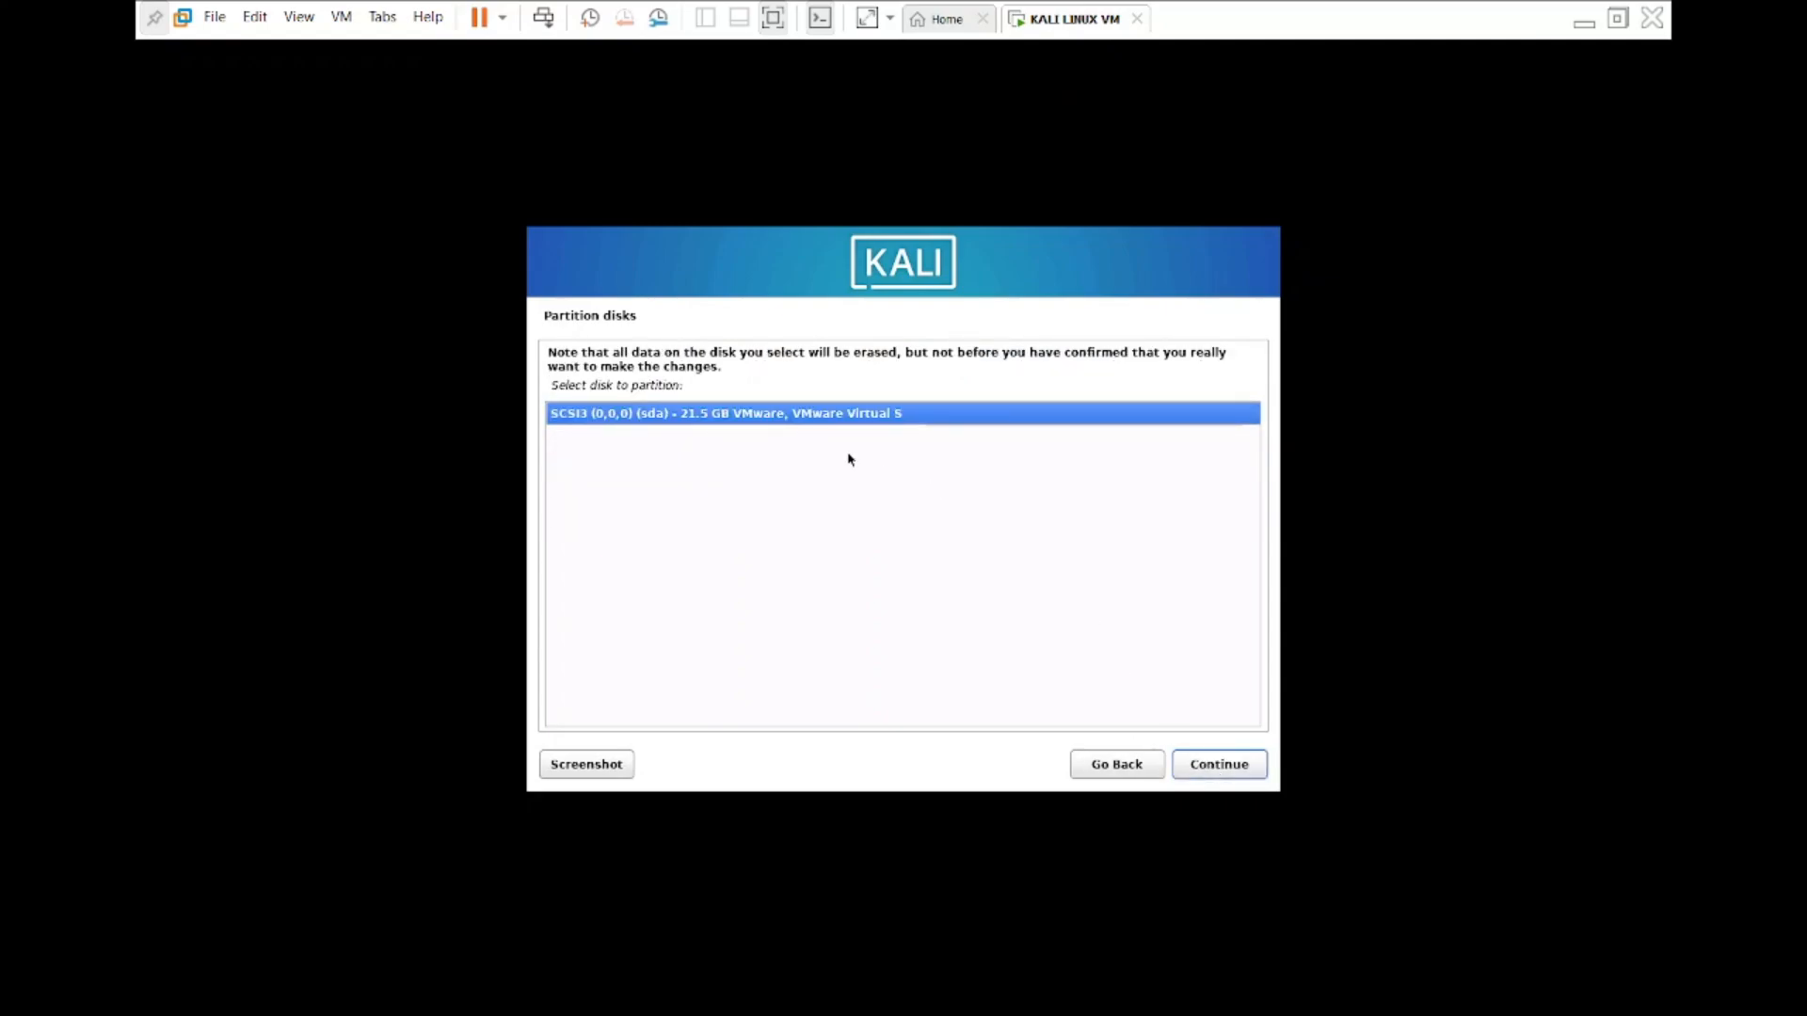
click(1218, 766)
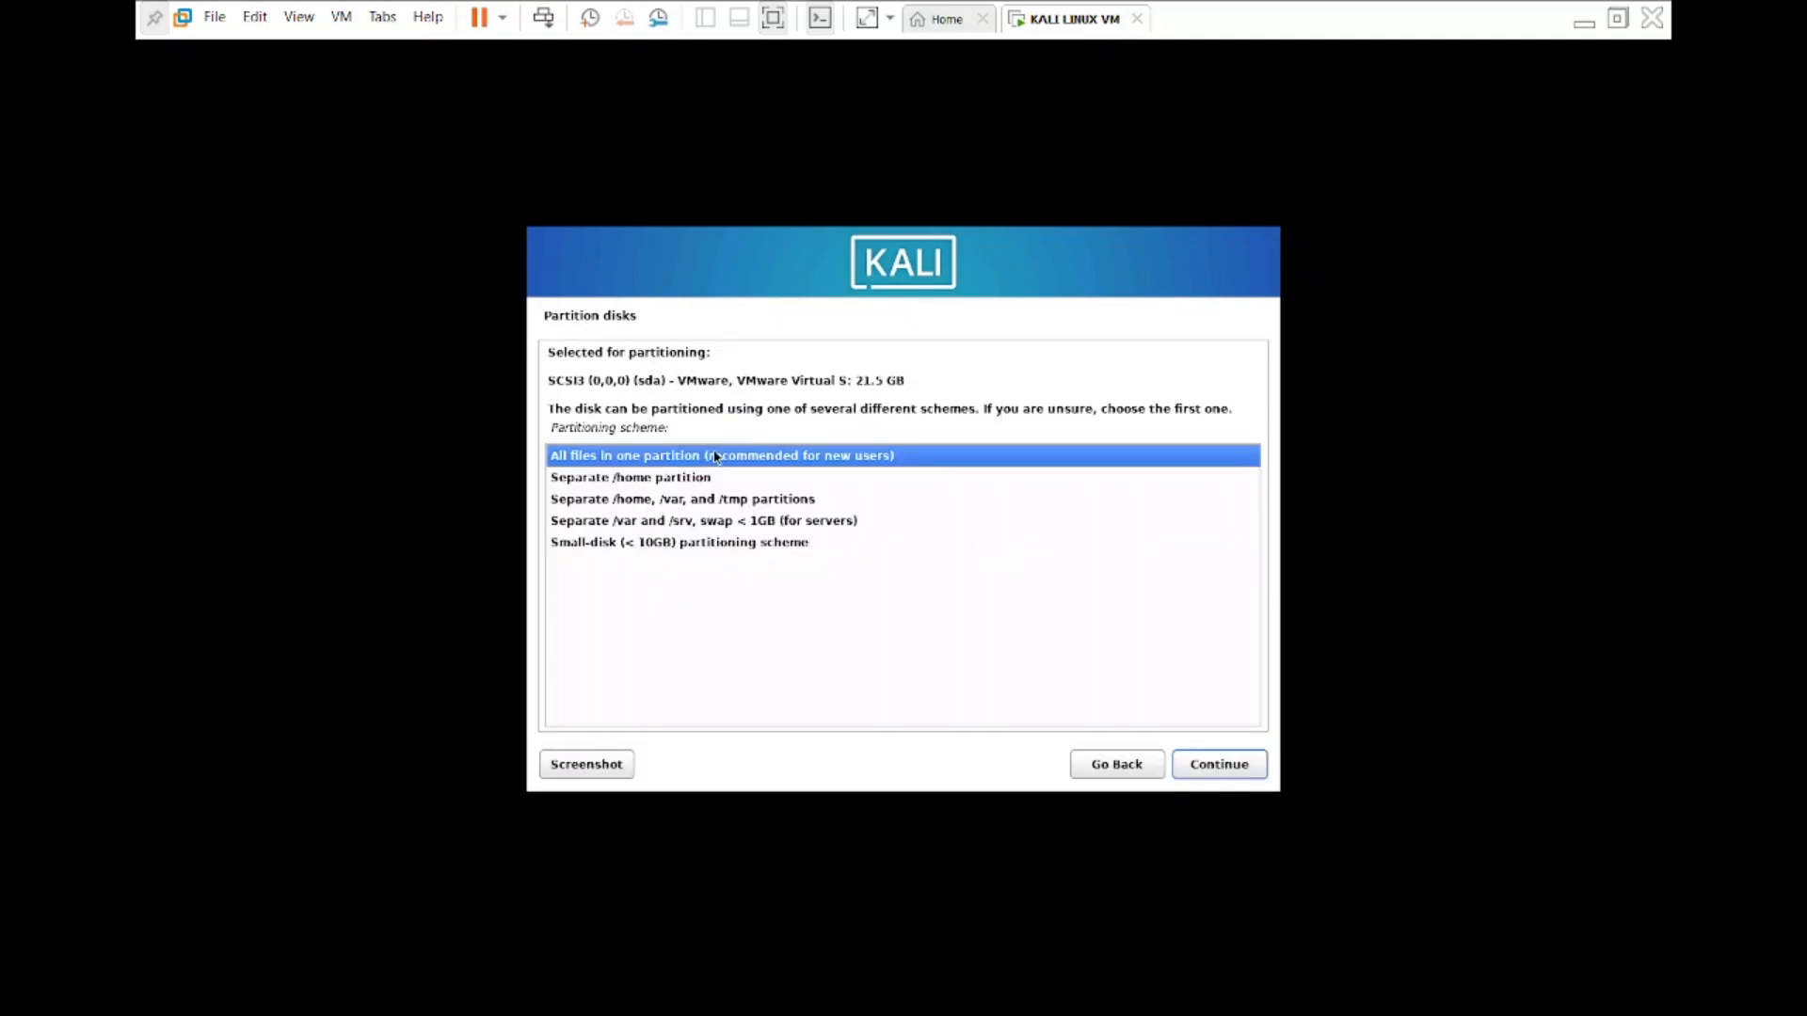
click(696, 479)
click(769, 457)
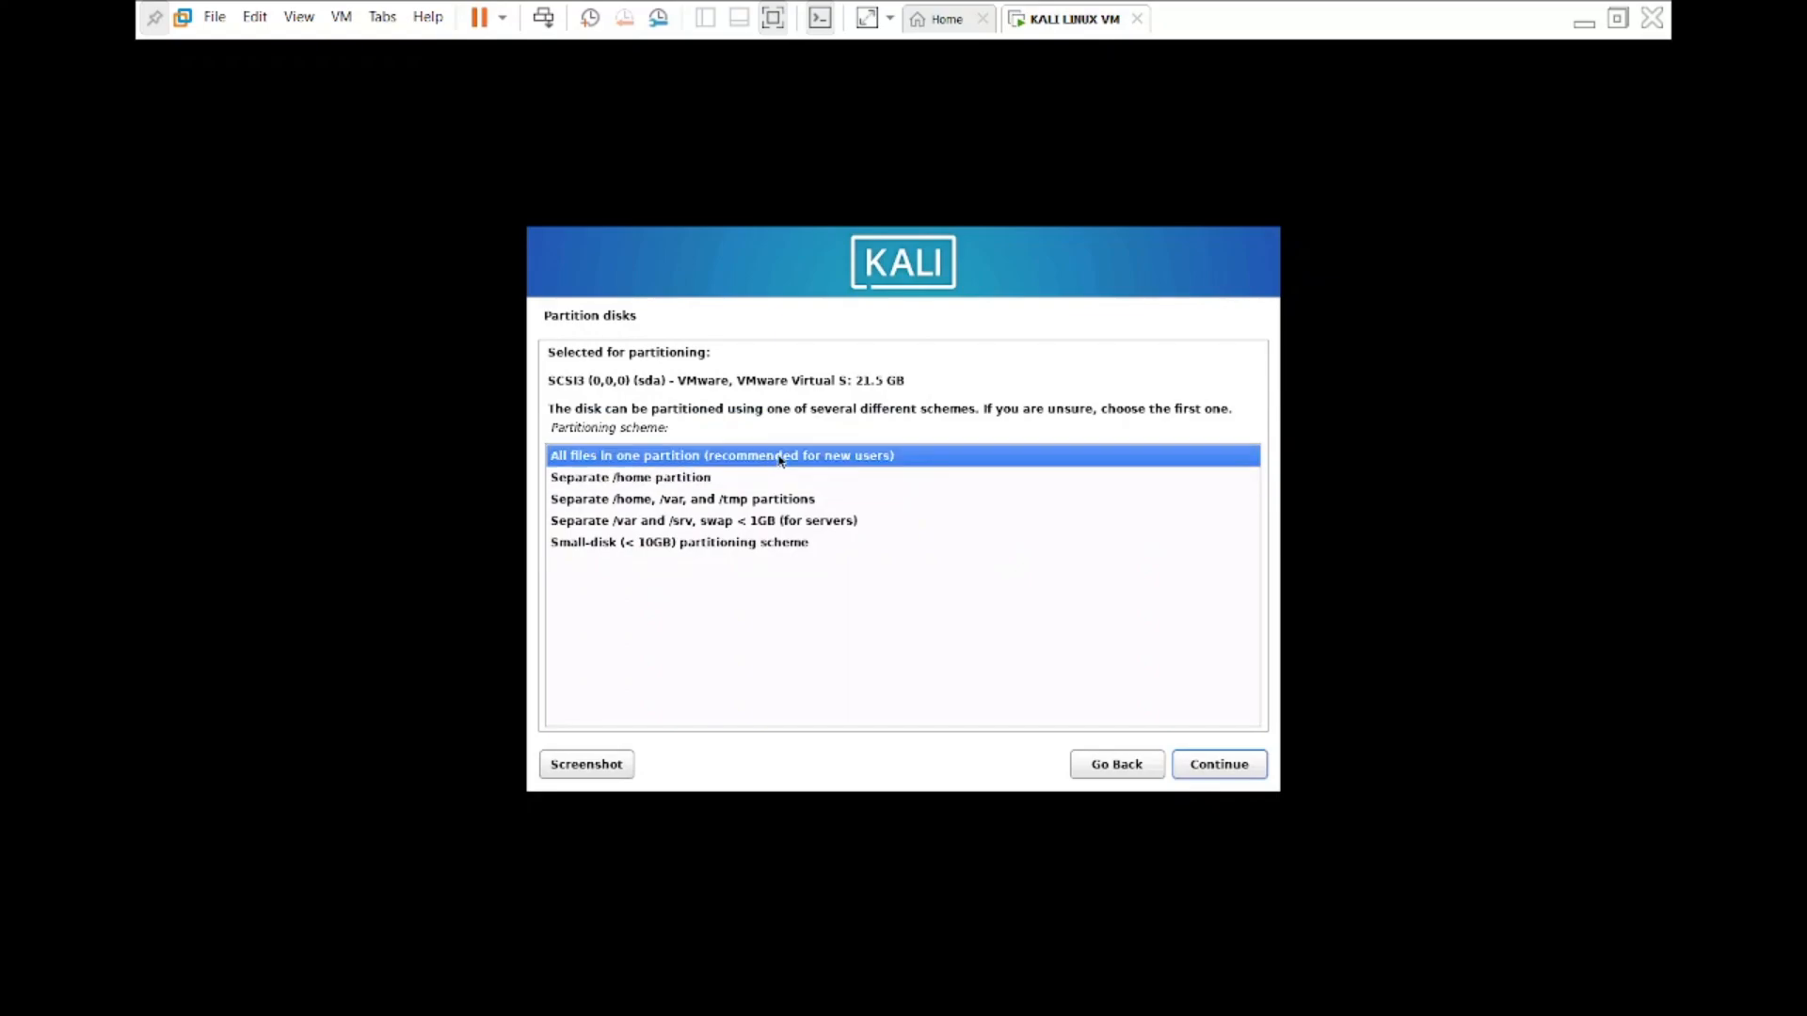
click(1235, 770)
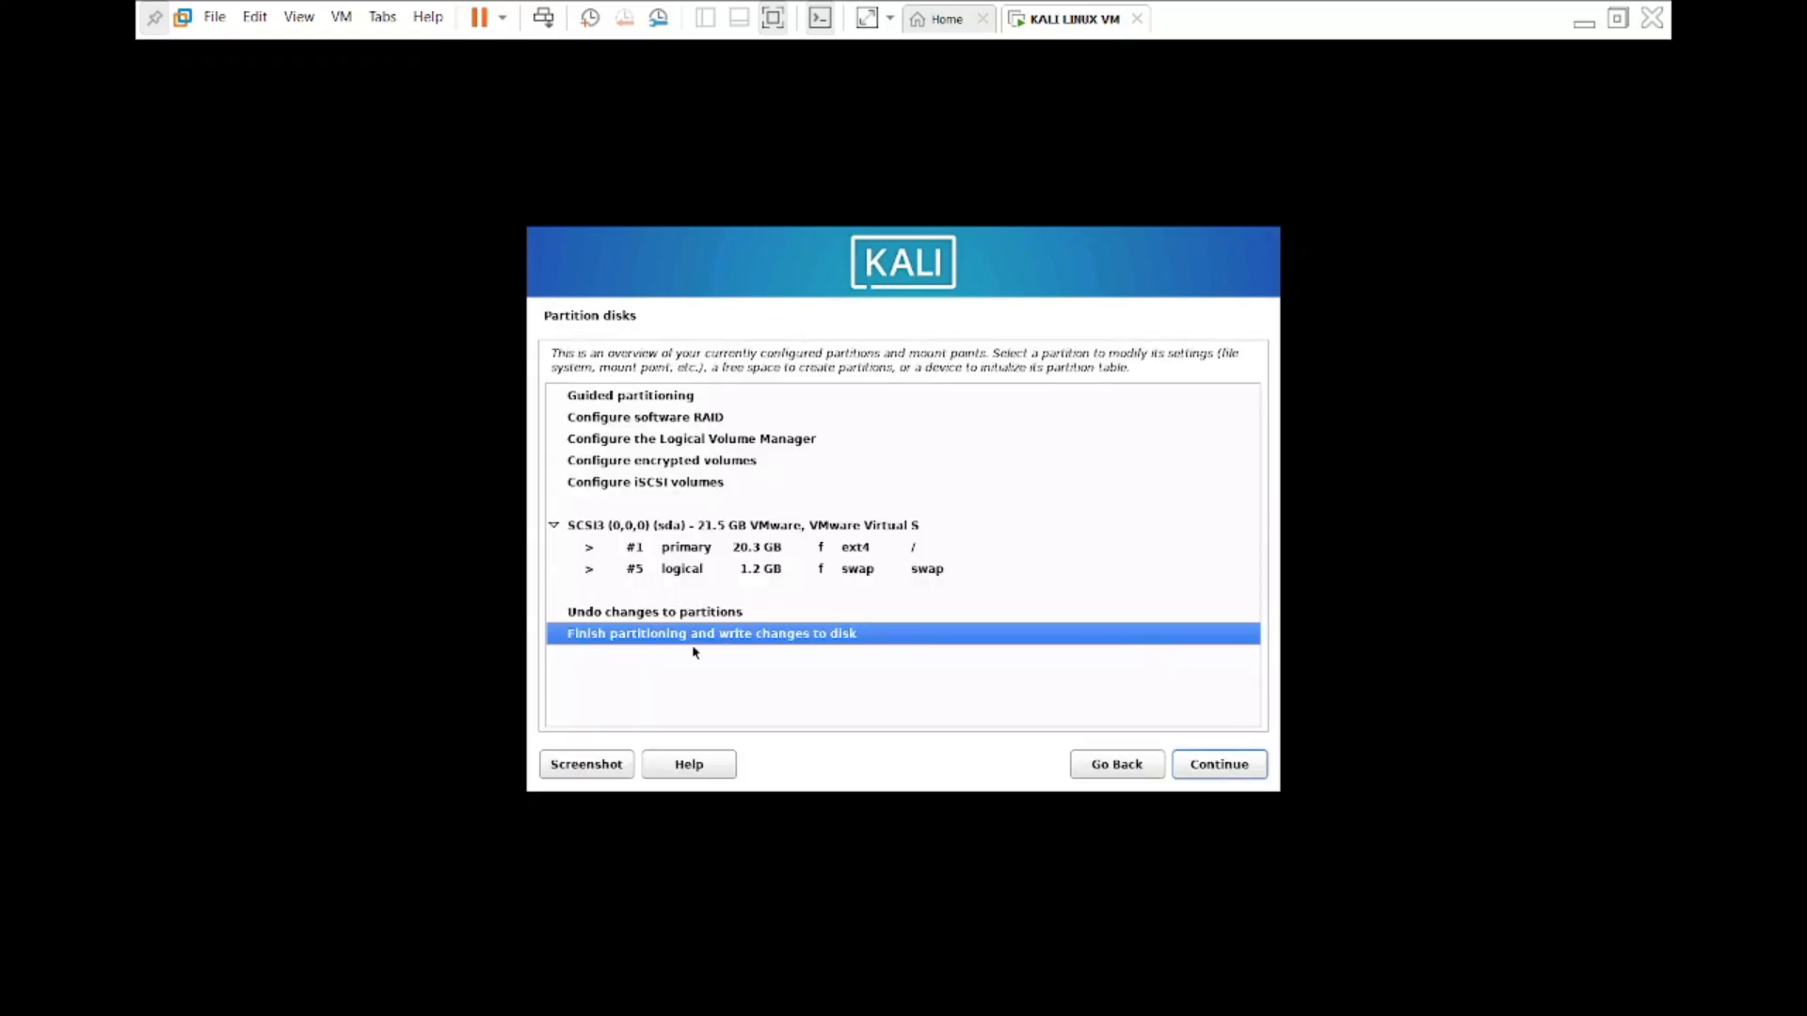
Finish partitioning and agree to write the changes to the disk.
click(1190, 761)
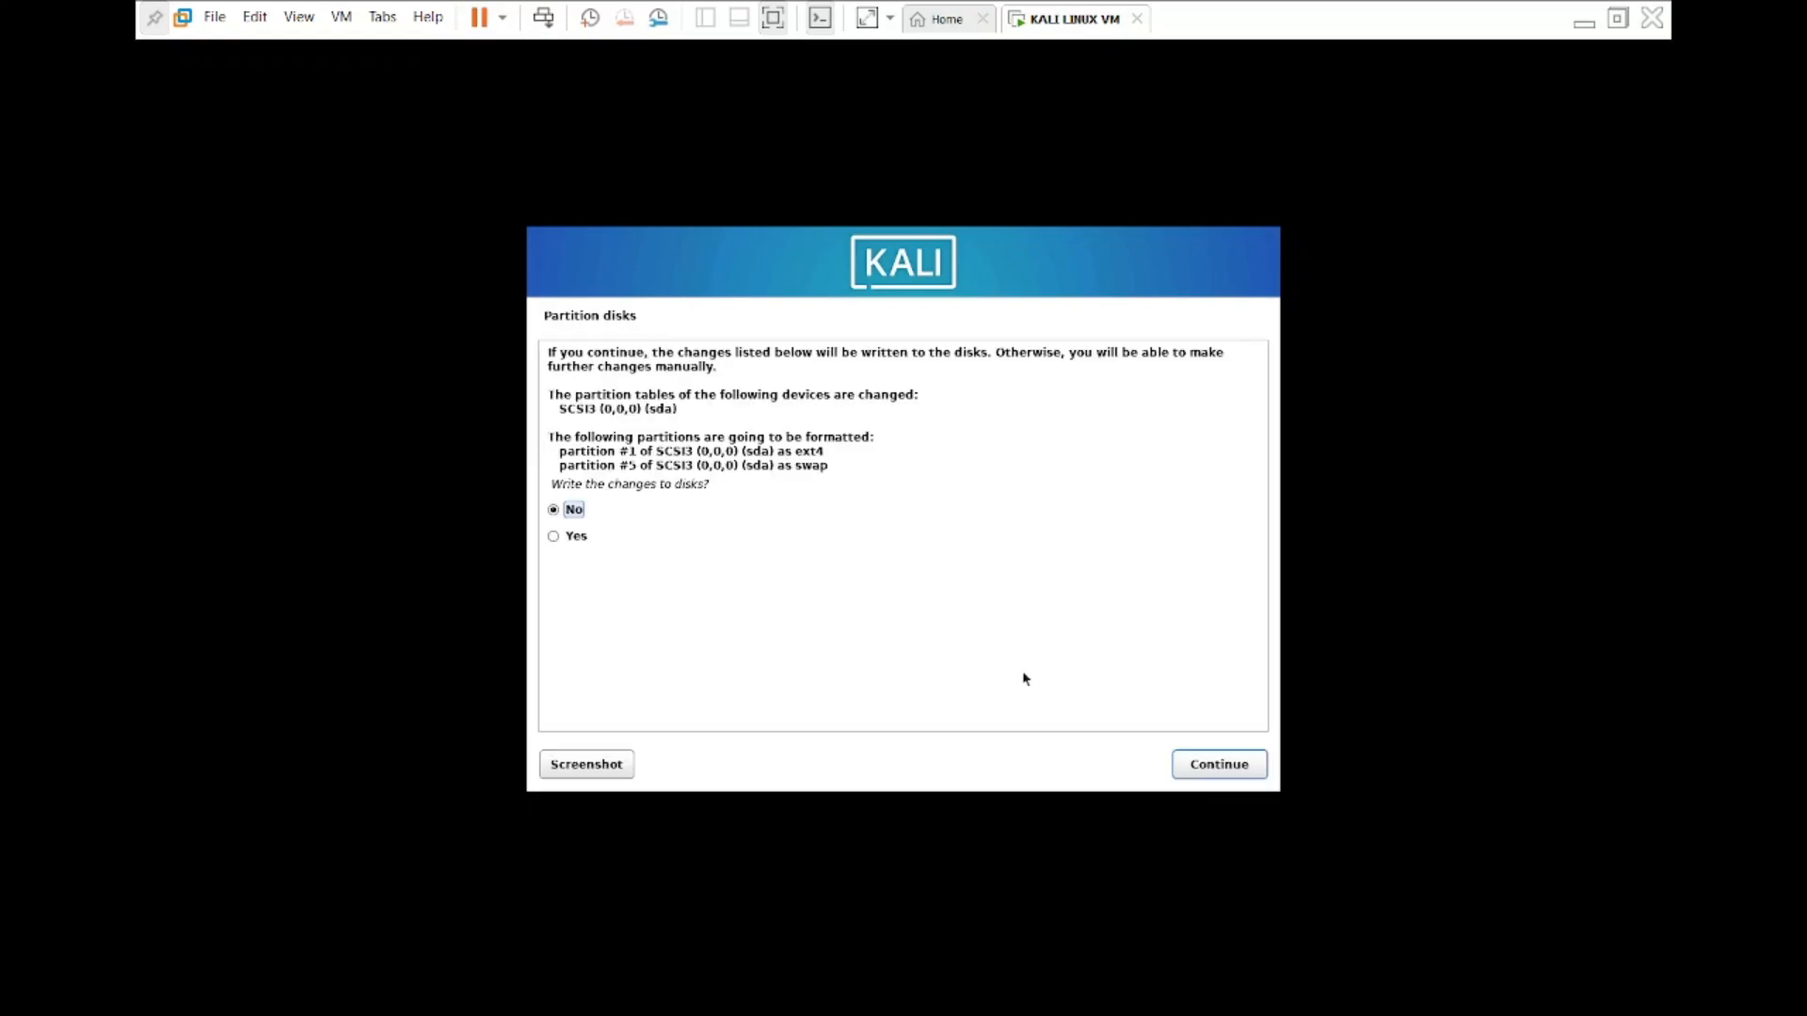
click(589, 542)
click(1223, 765)
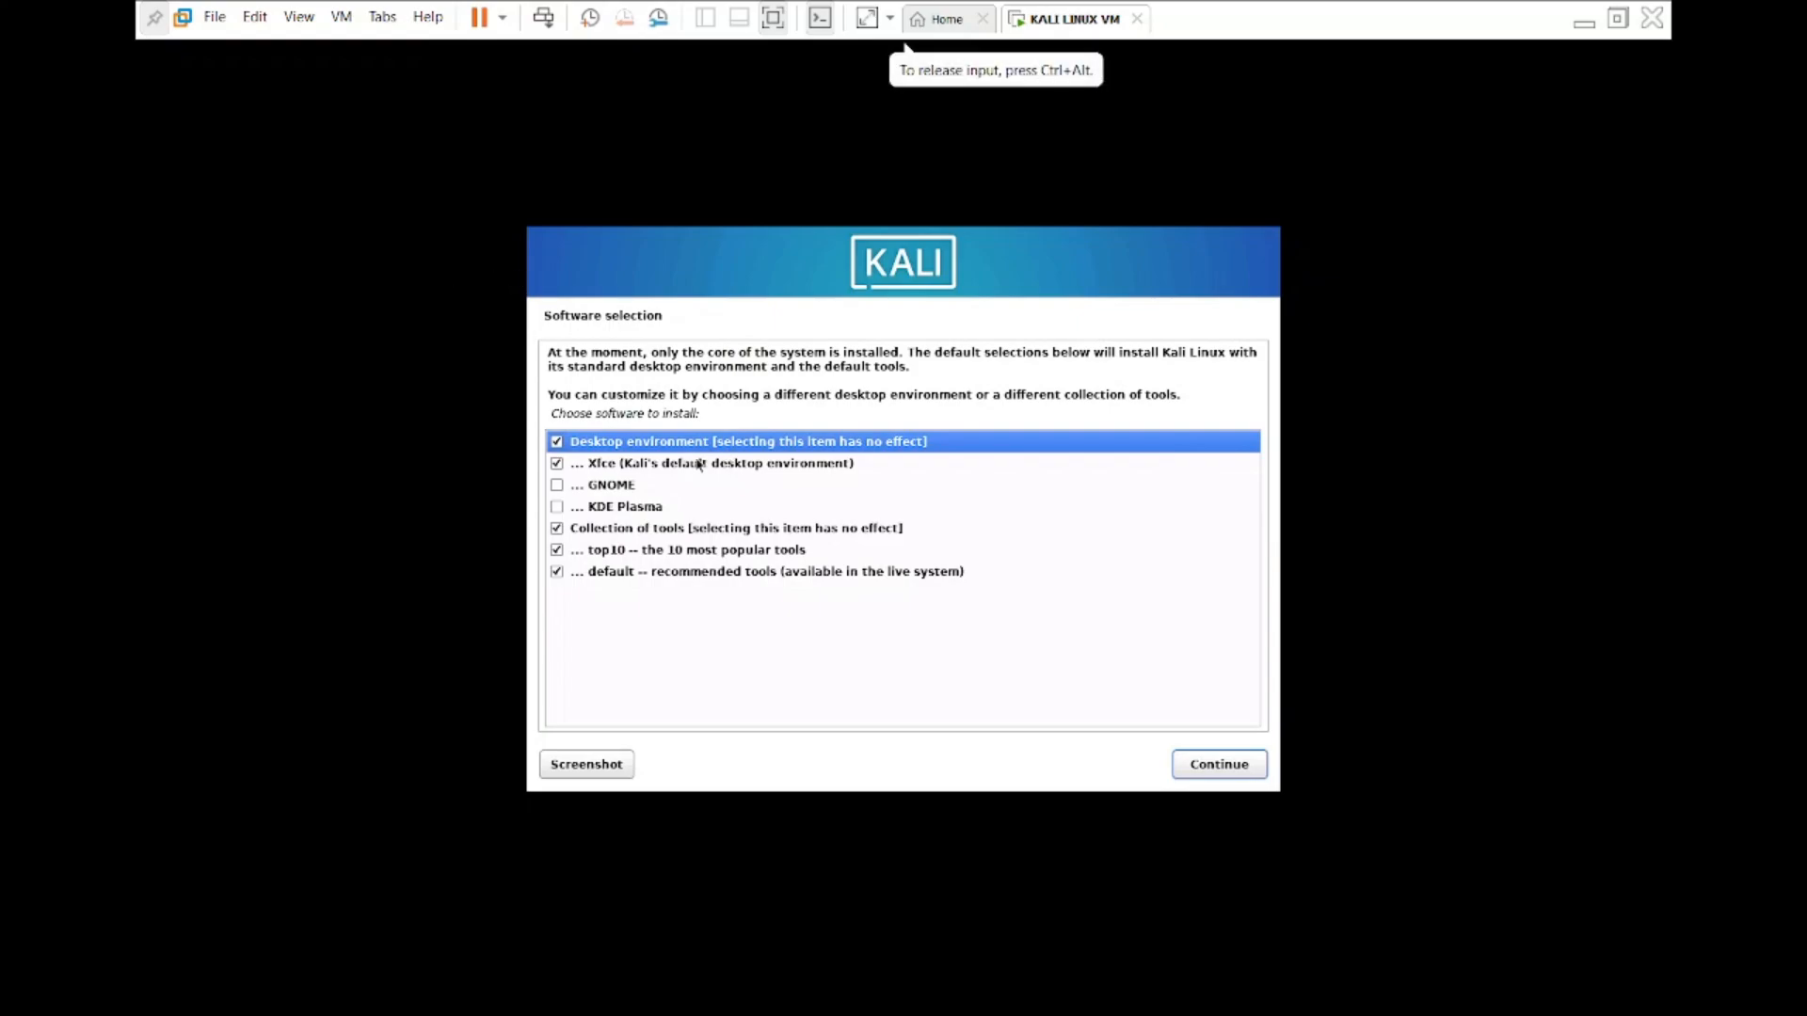
Add GNOME to the software selection, install it, and keep gdm3 as the default display manager.
click(557, 486)
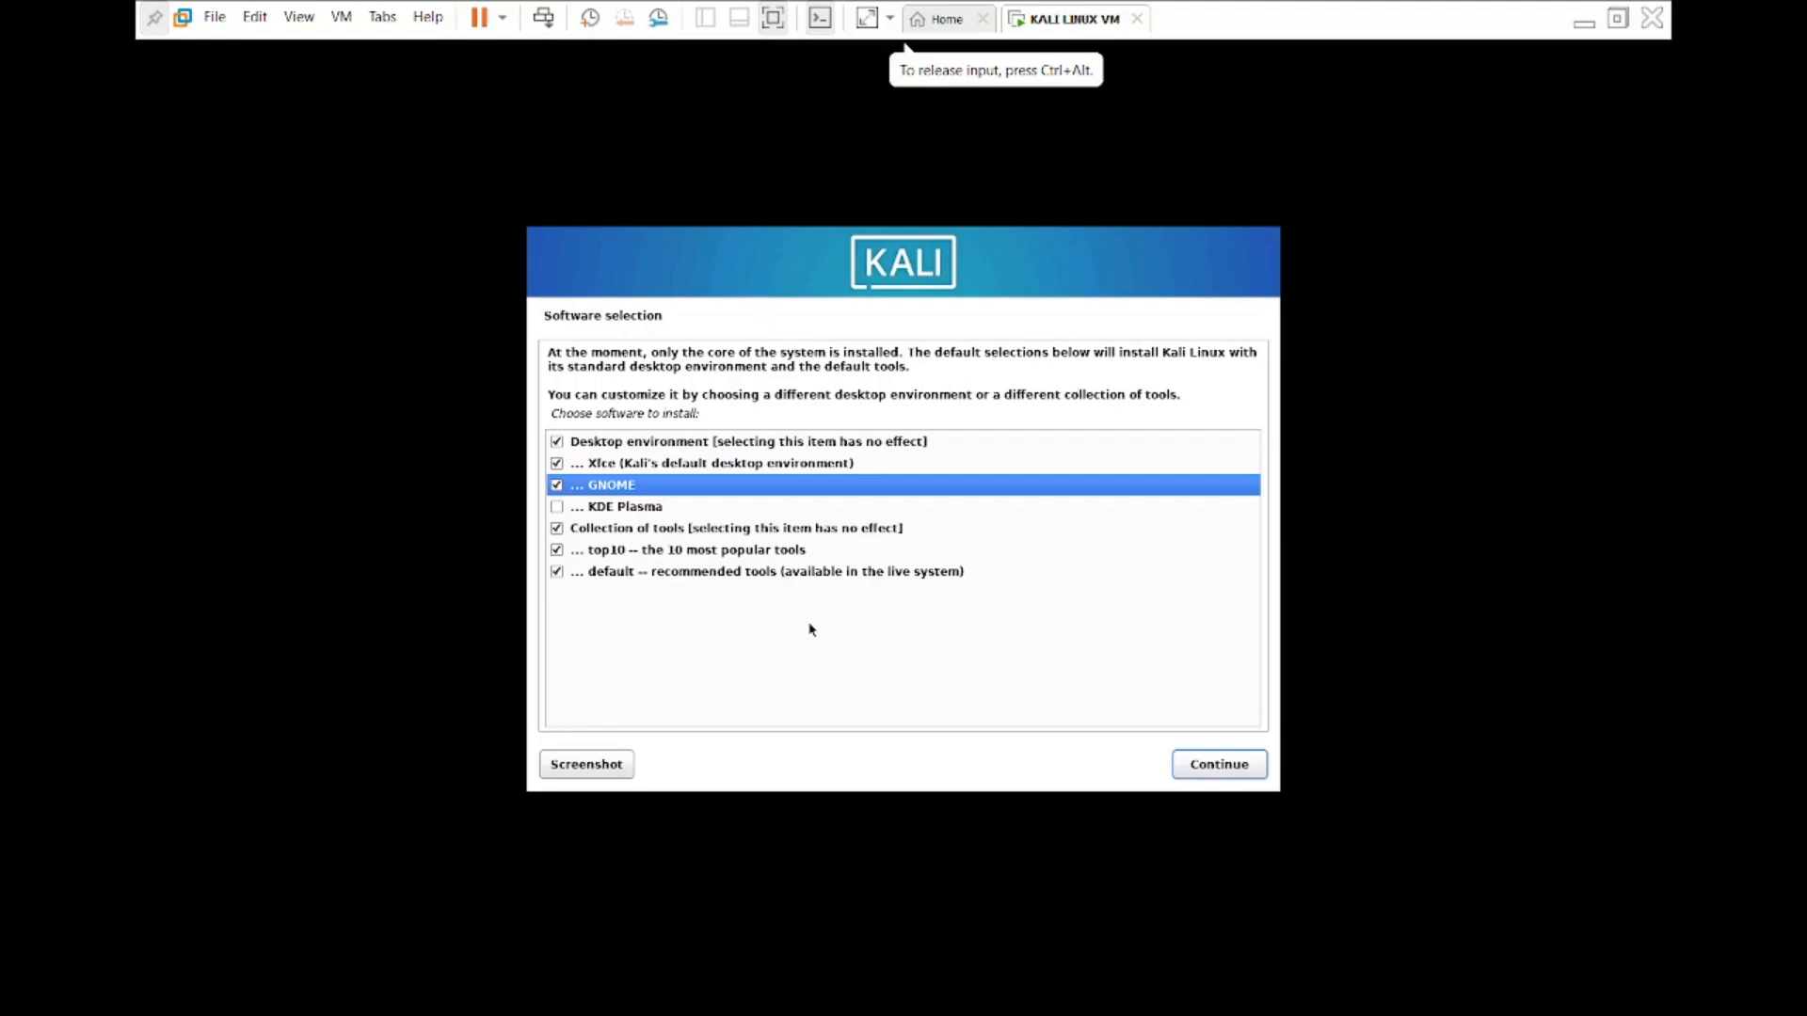
click(1237, 777)
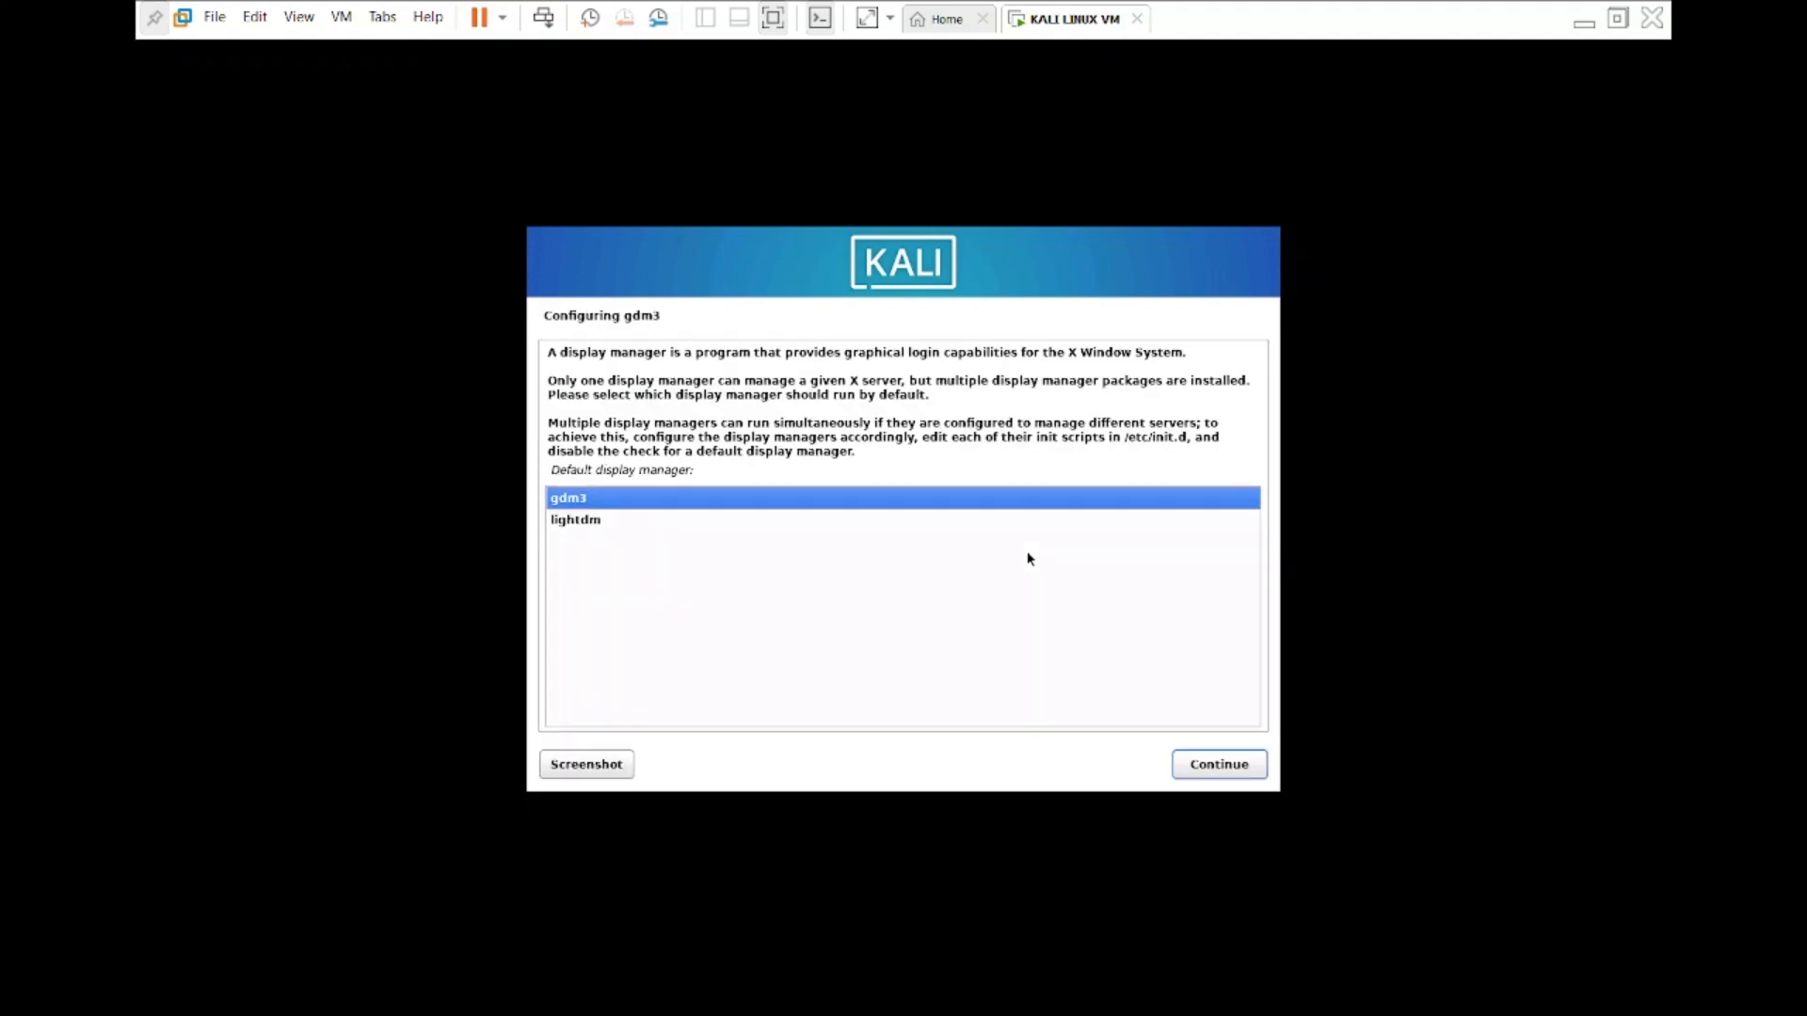
click(1238, 767)
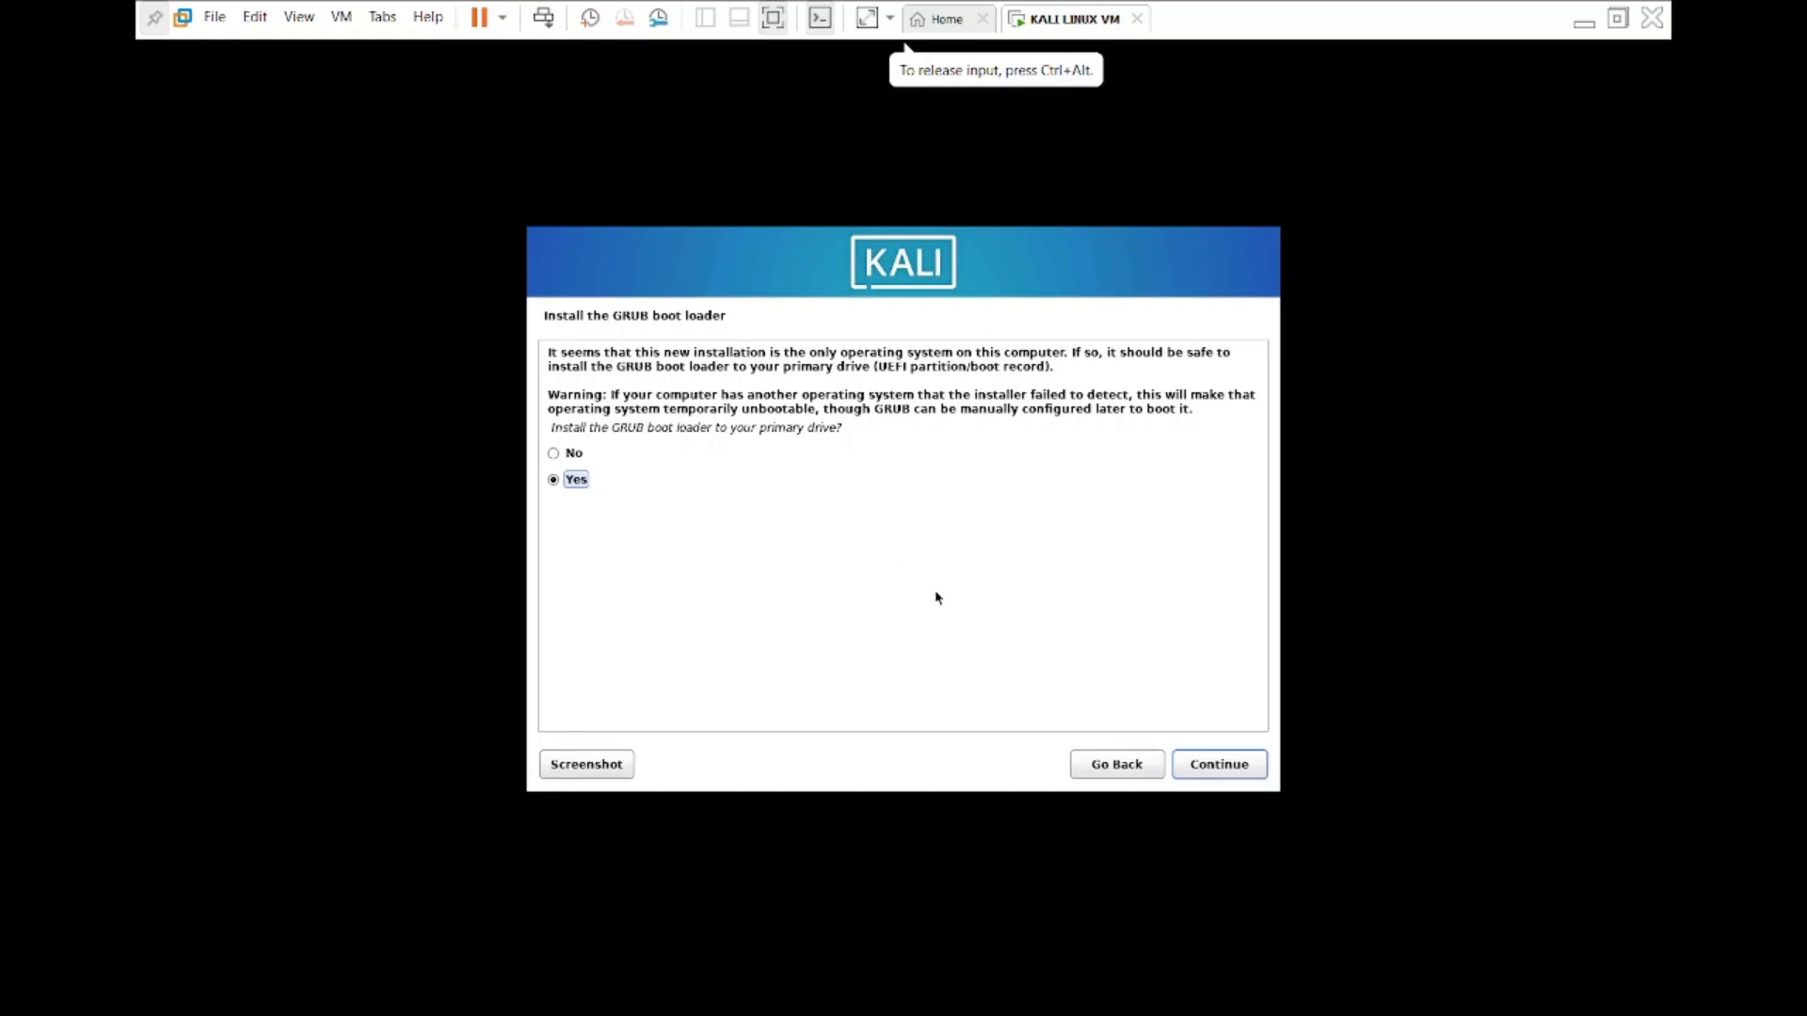
click(1242, 767)
click(1111, 771)
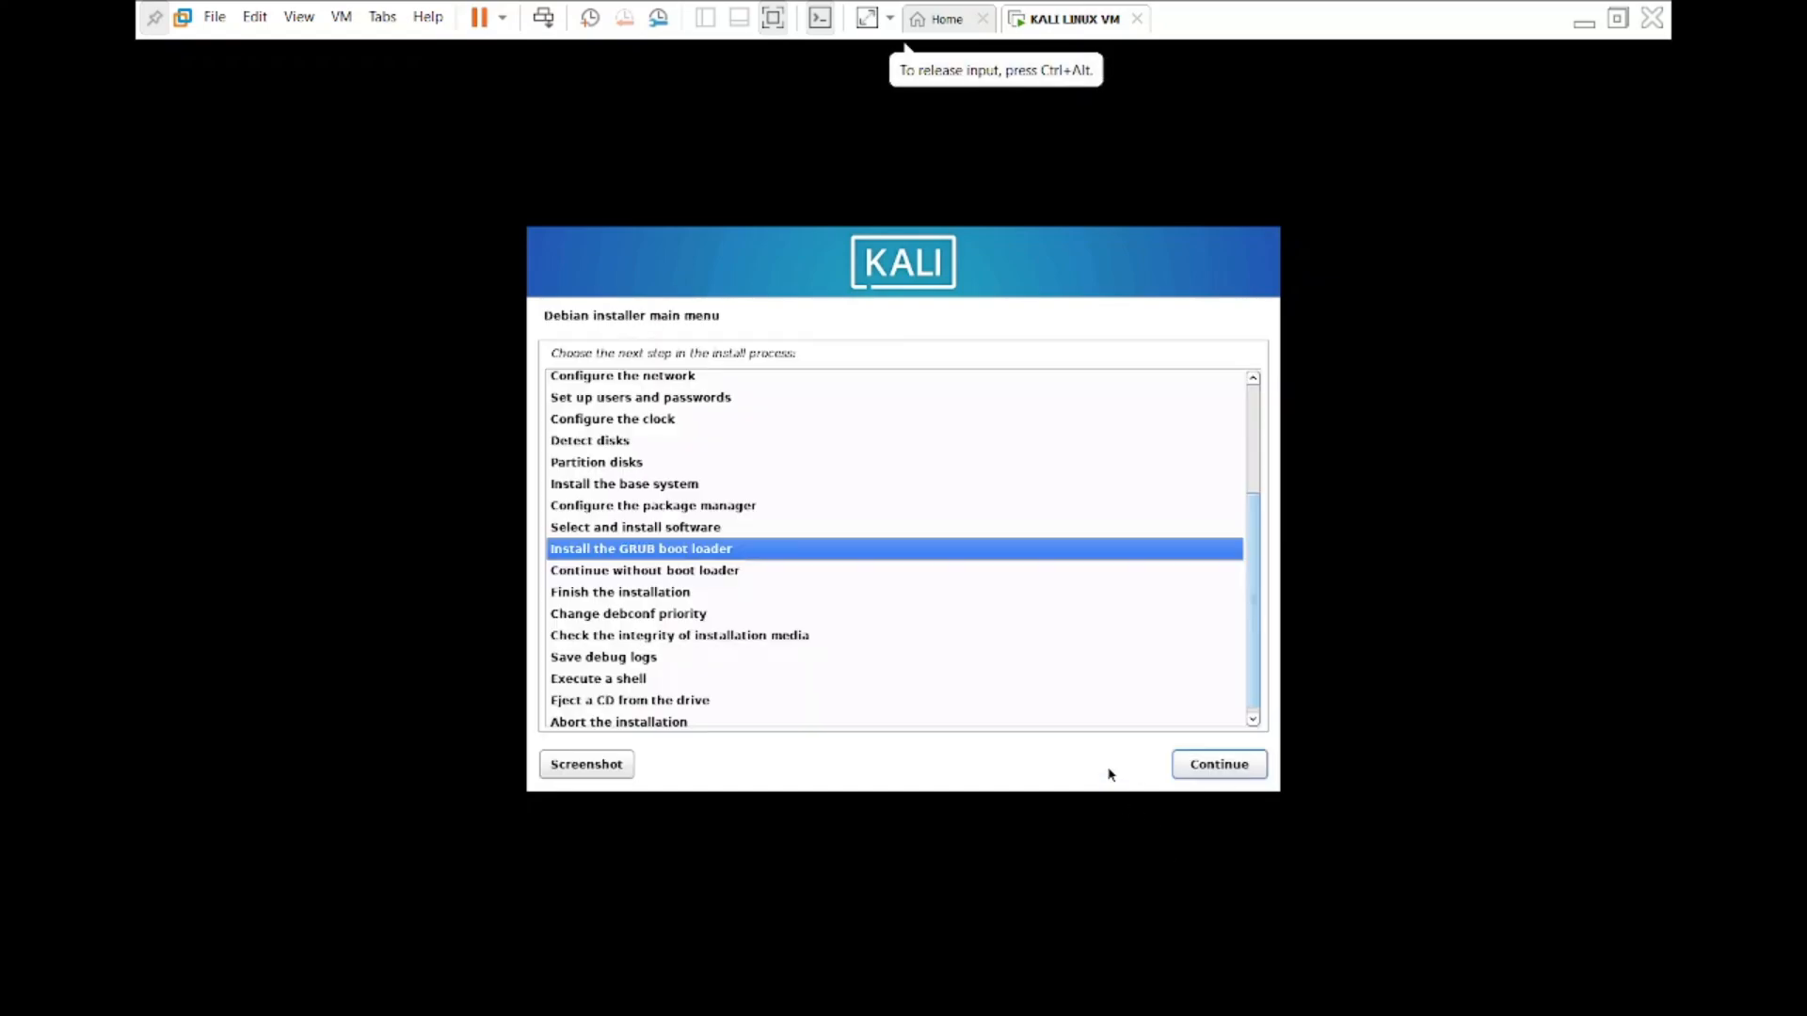
click(1259, 766)
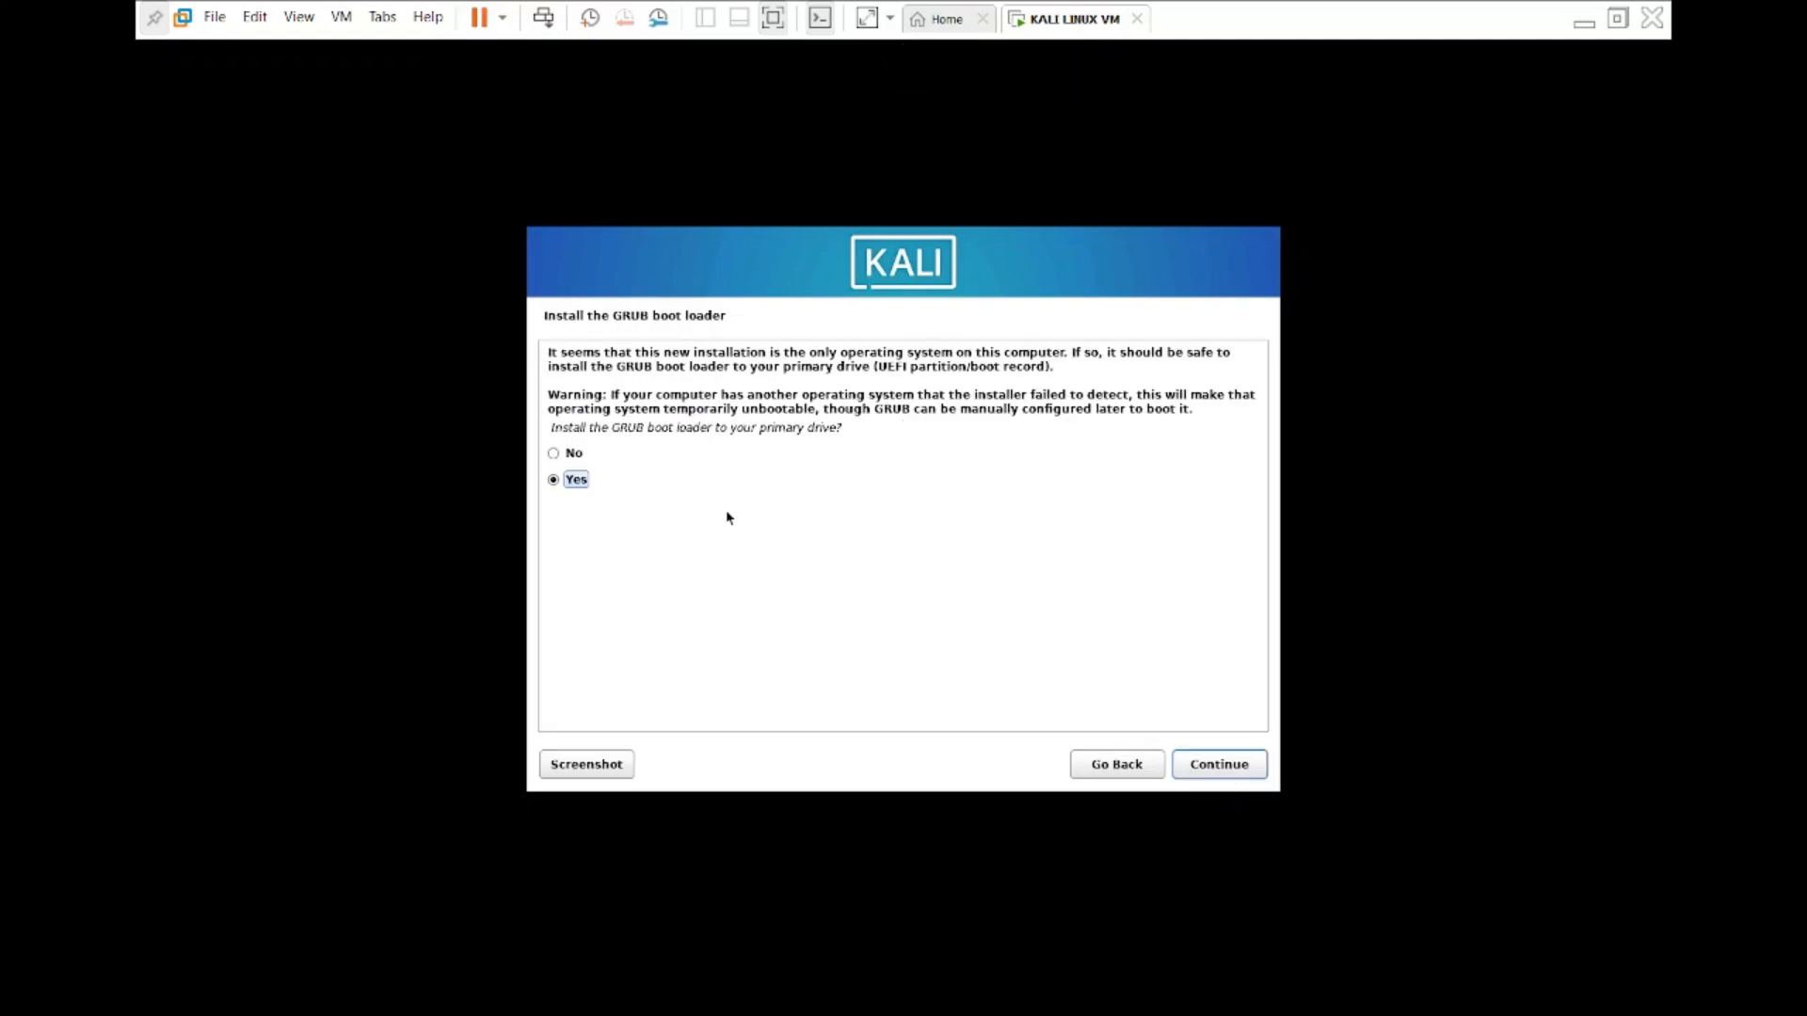
Install the GRUB boot loader to the primary drive, using /dev/sda as the device.
click(1228, 765)
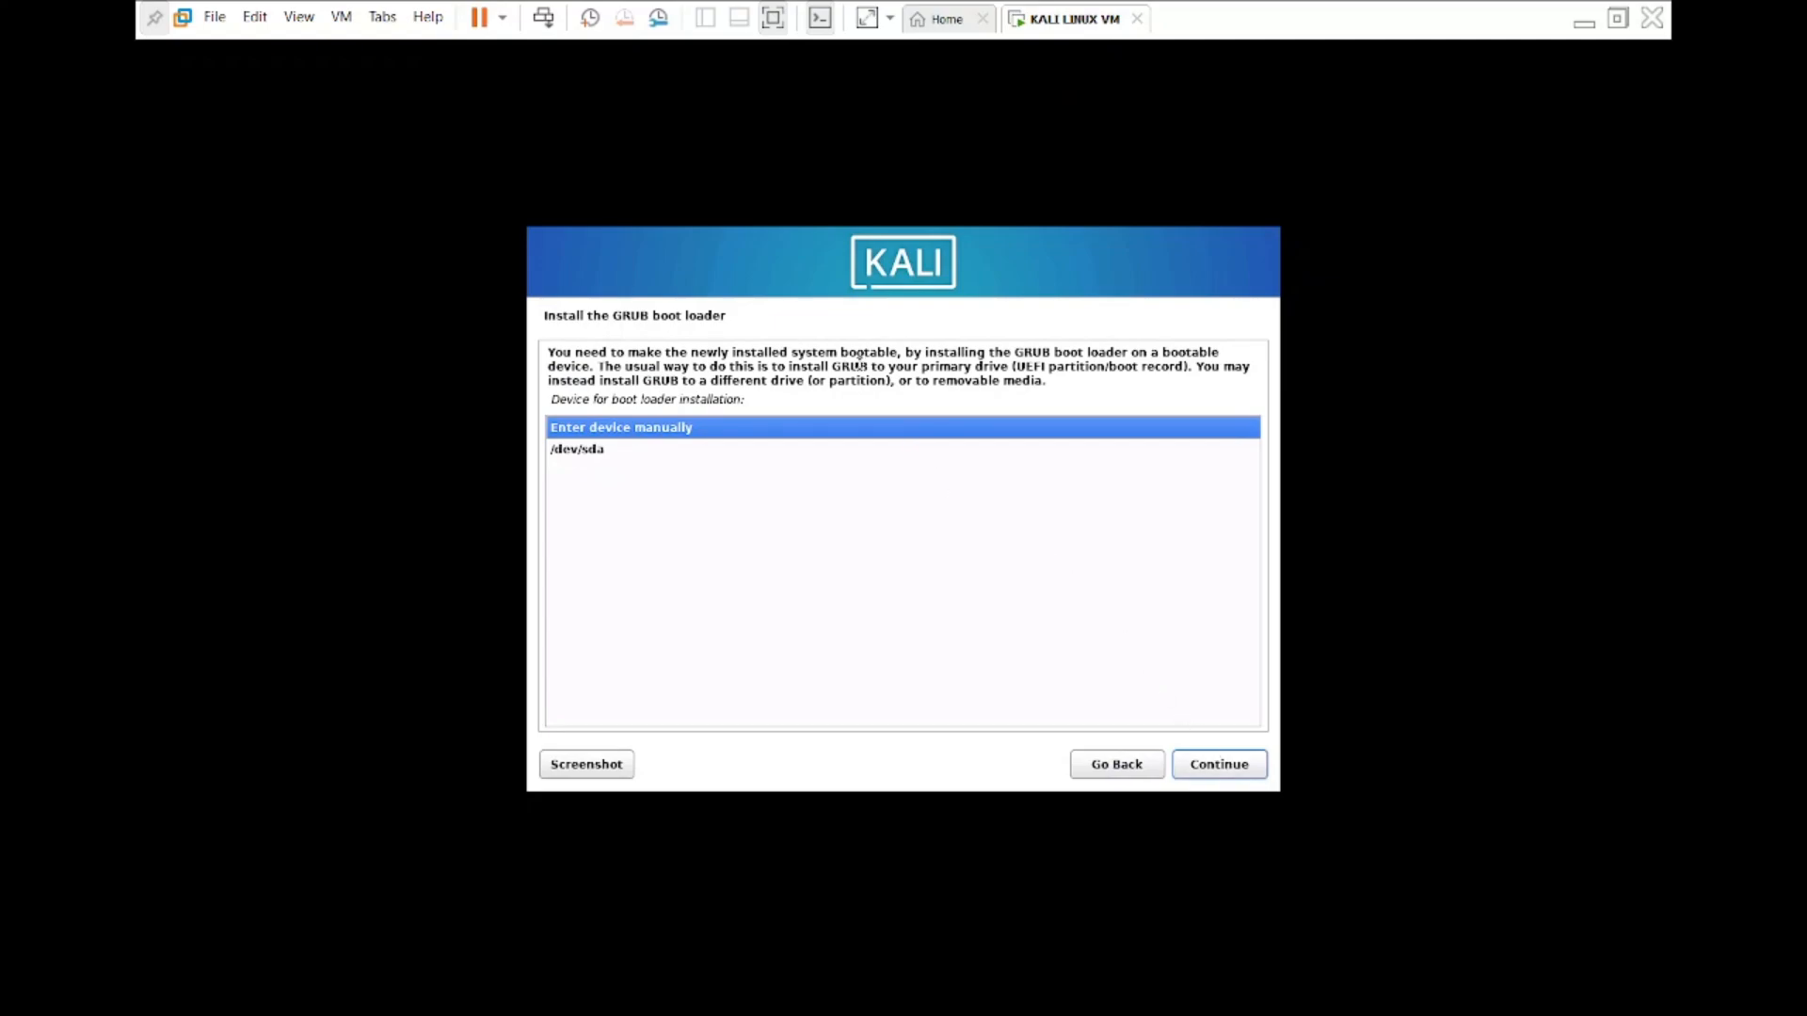
click(602, 450)
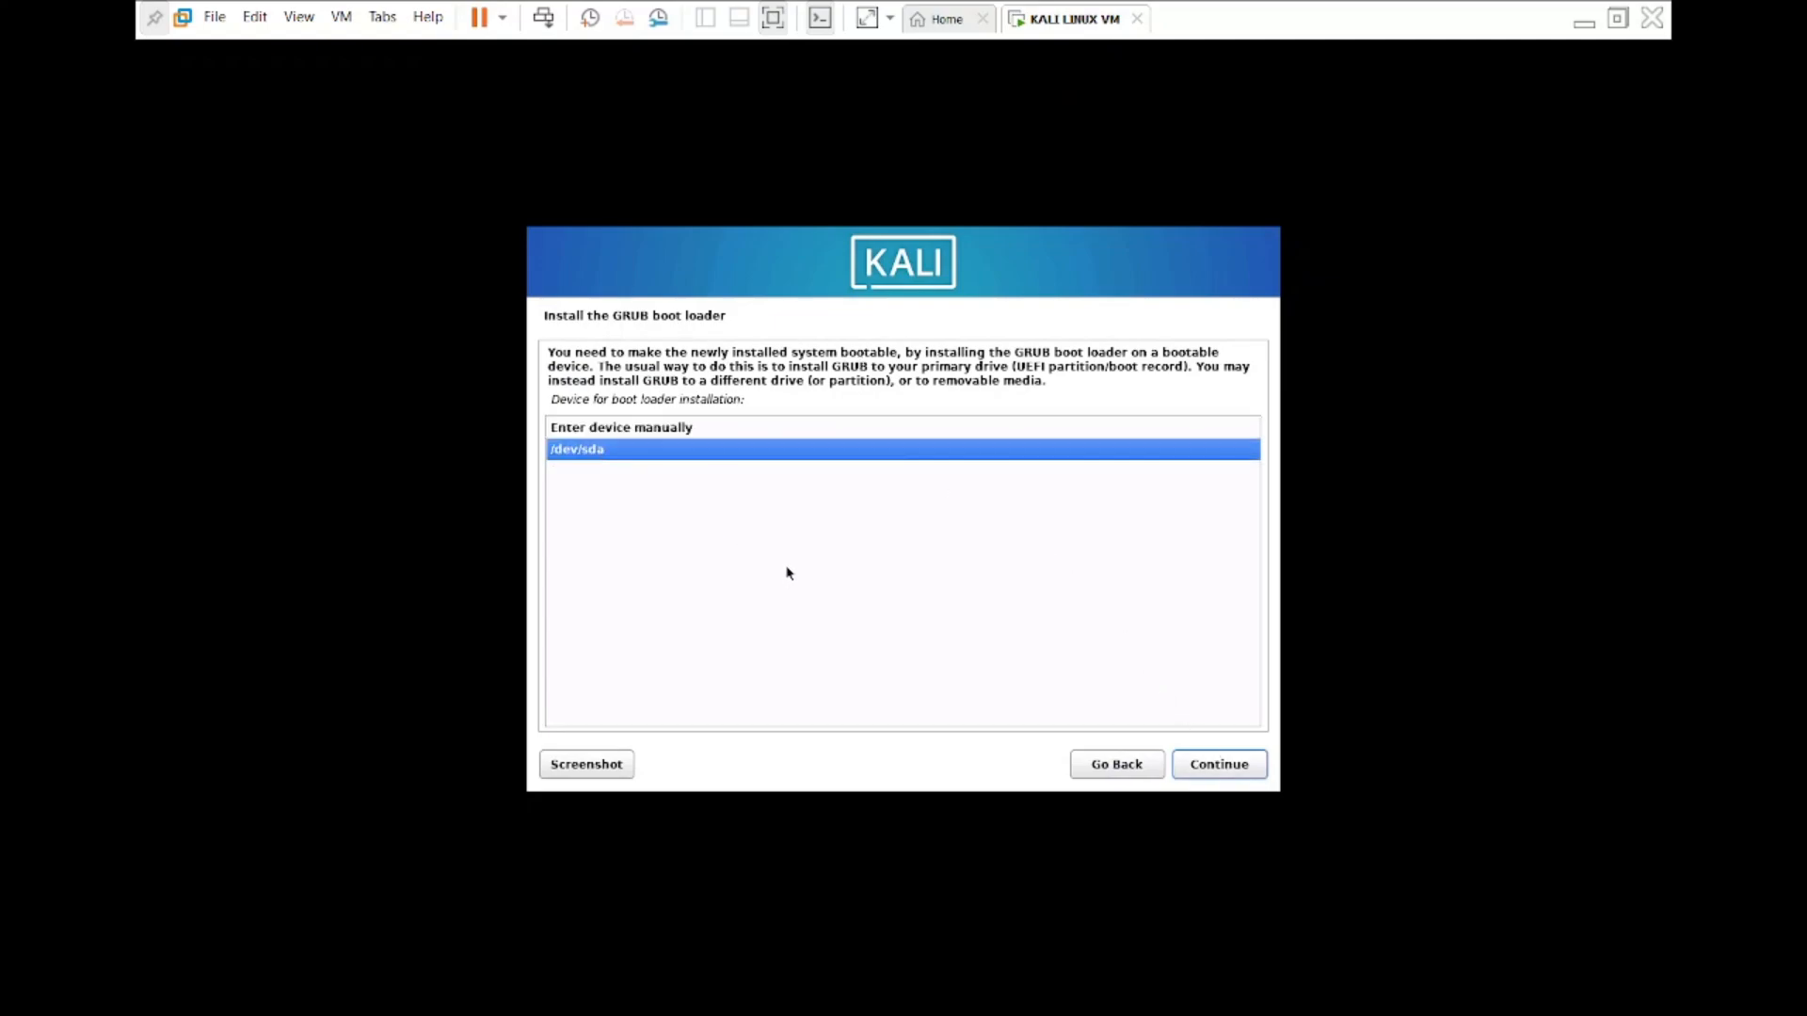
click(1228, 775)
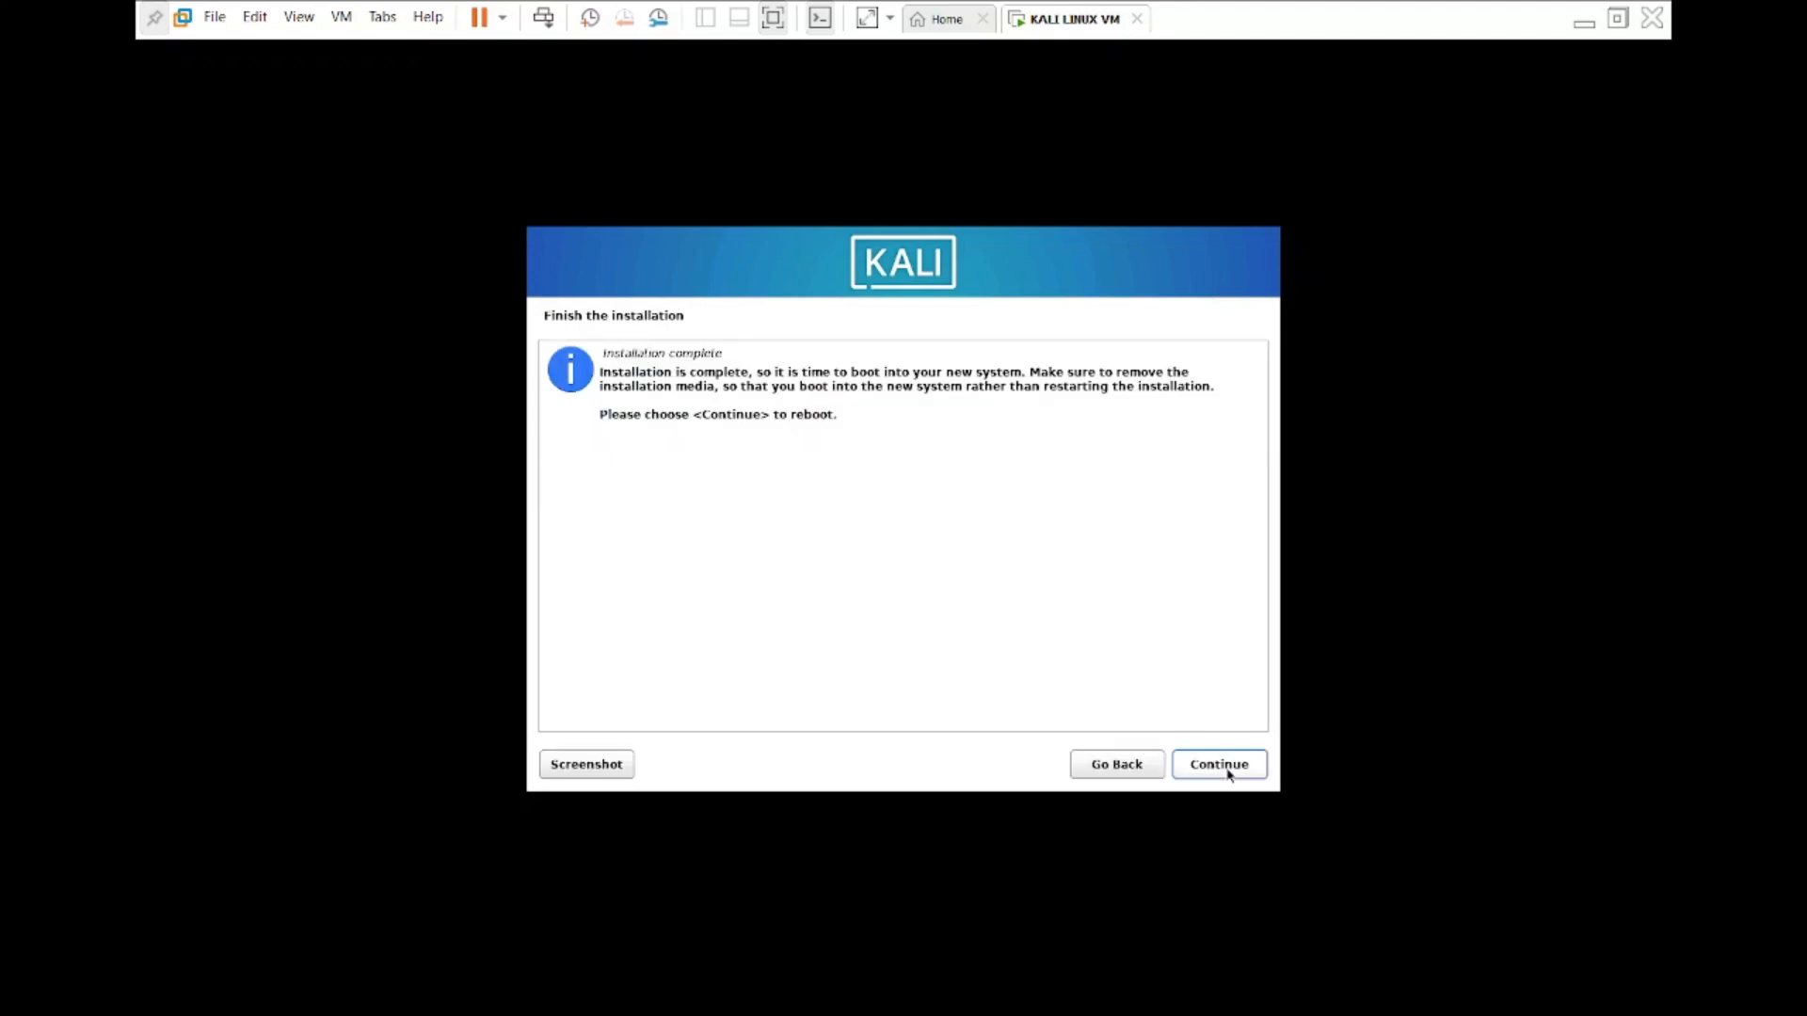
Complete the installation by rebooting into the new system, and leave full screen mode.
click(1202, 617)
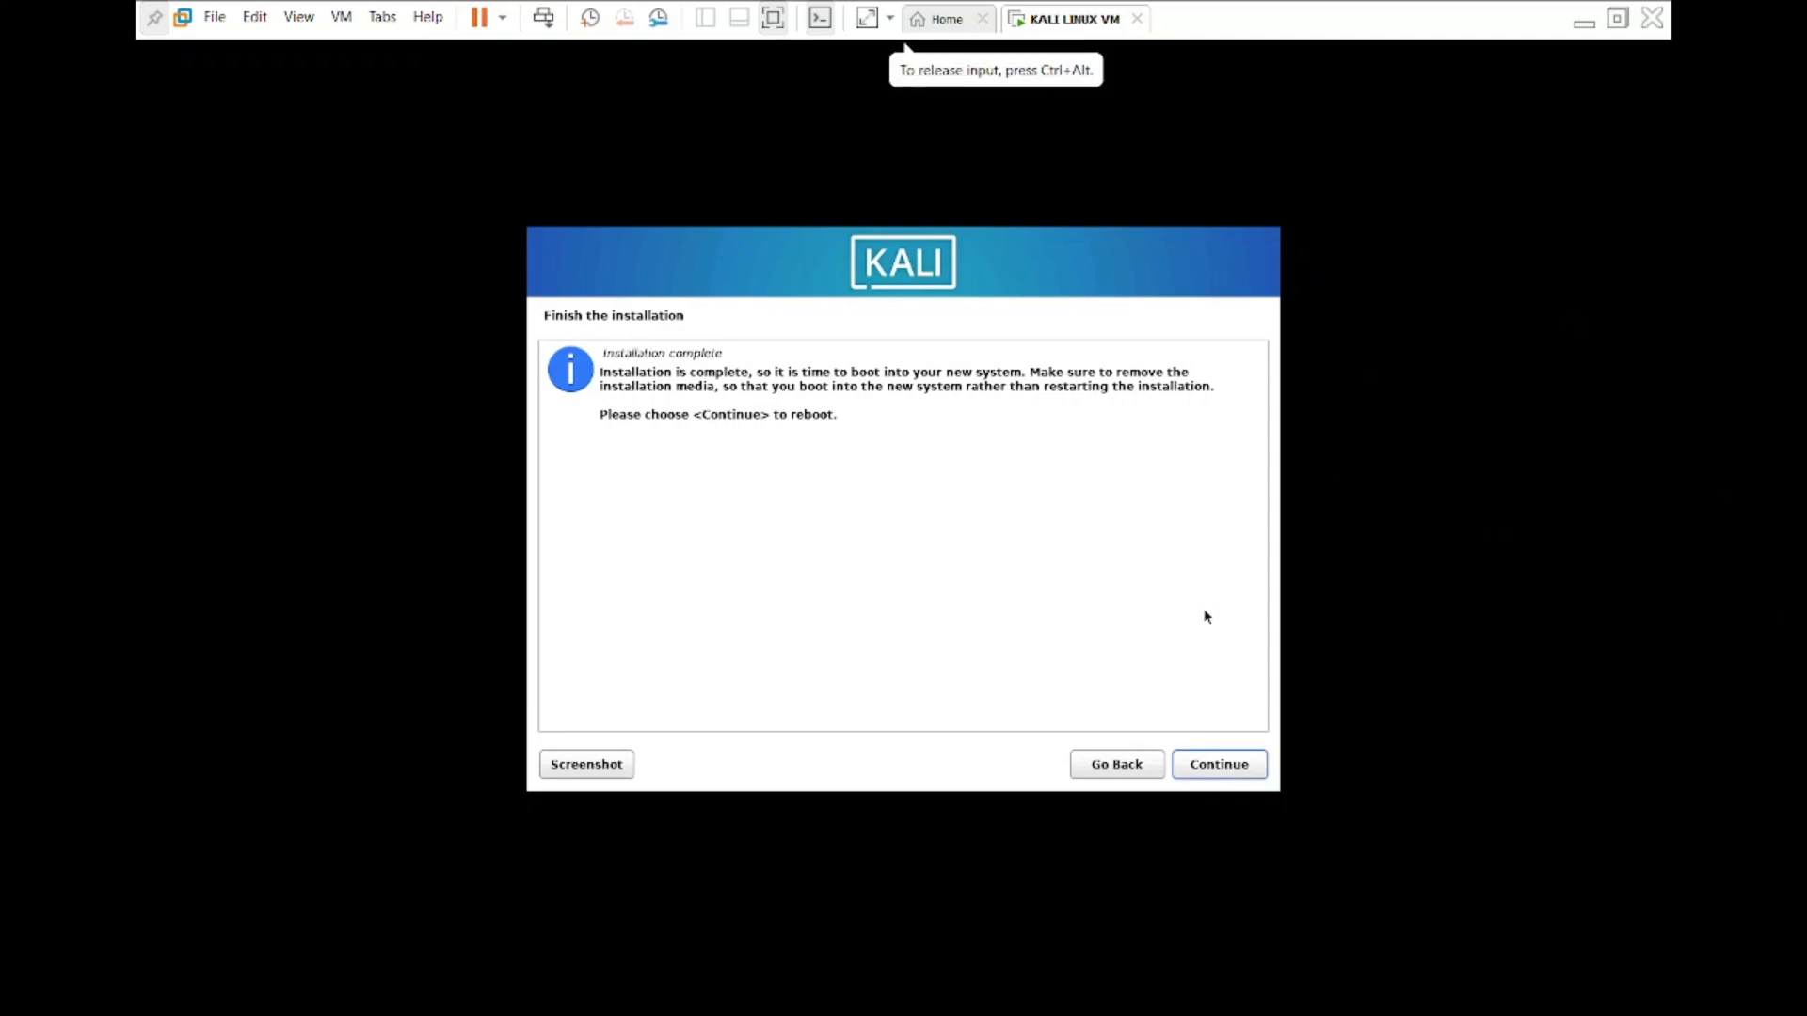
click(1220, 771)
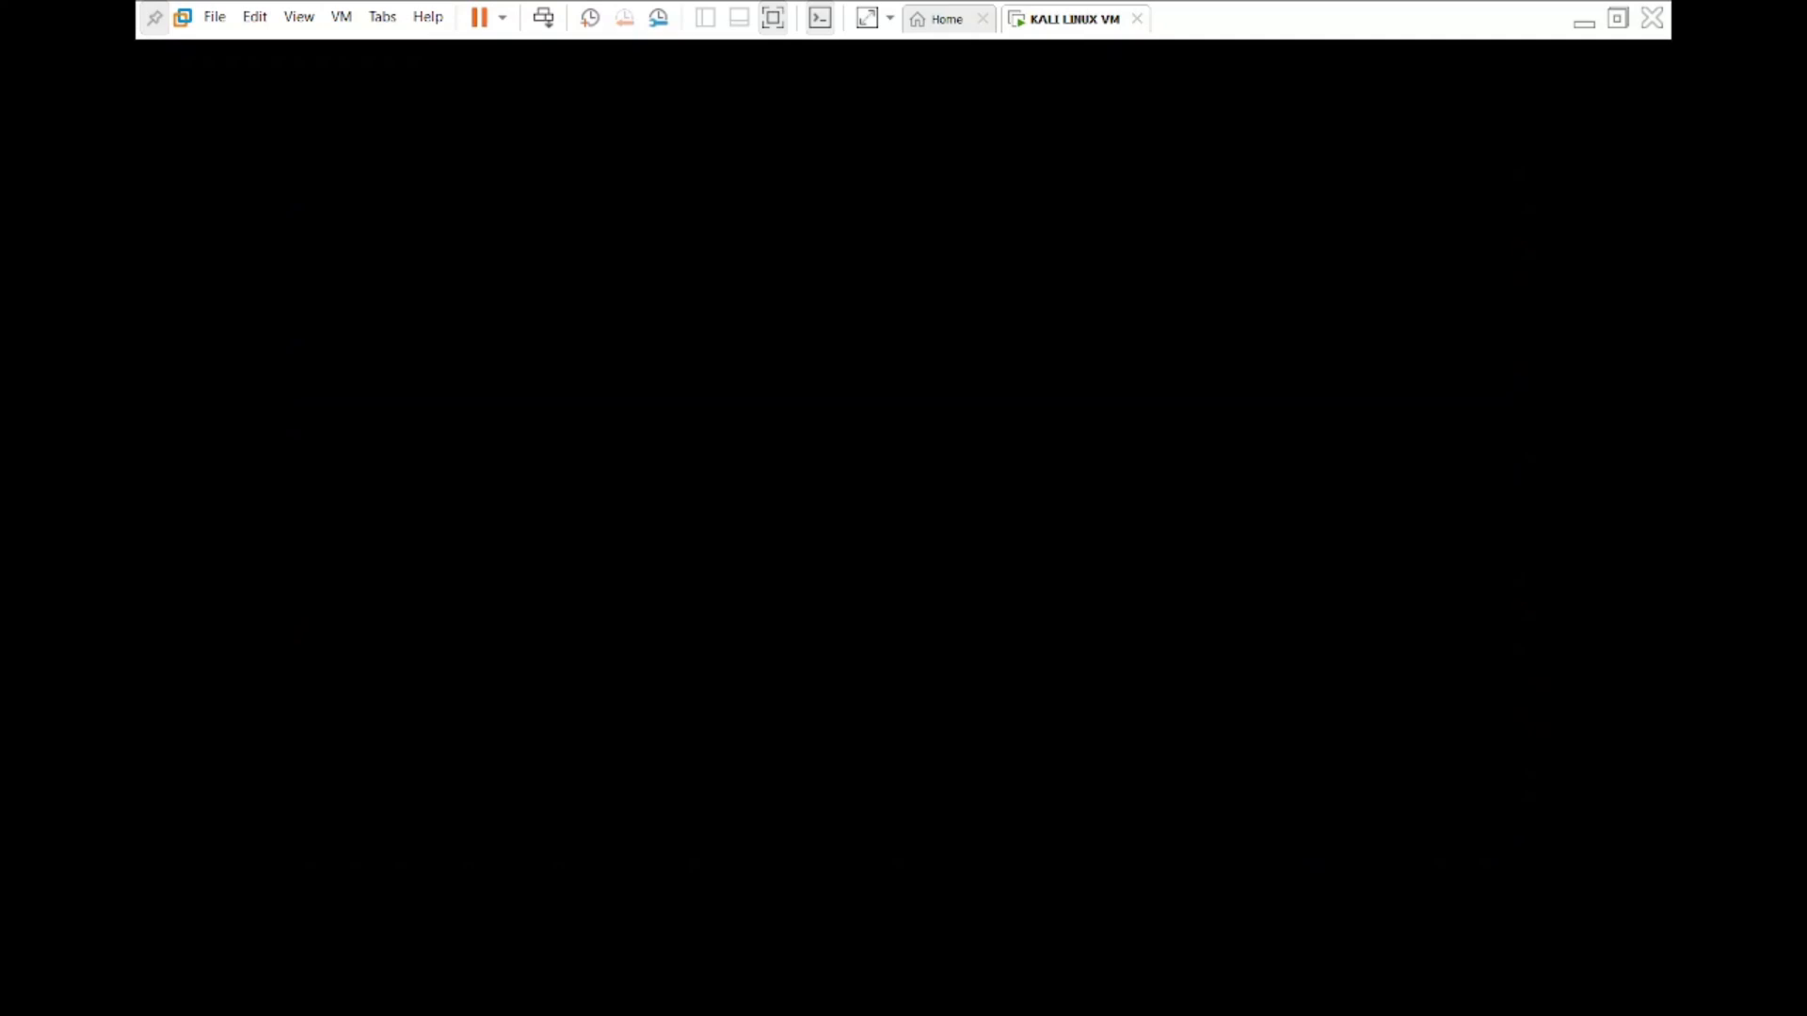
click(1618, 18)
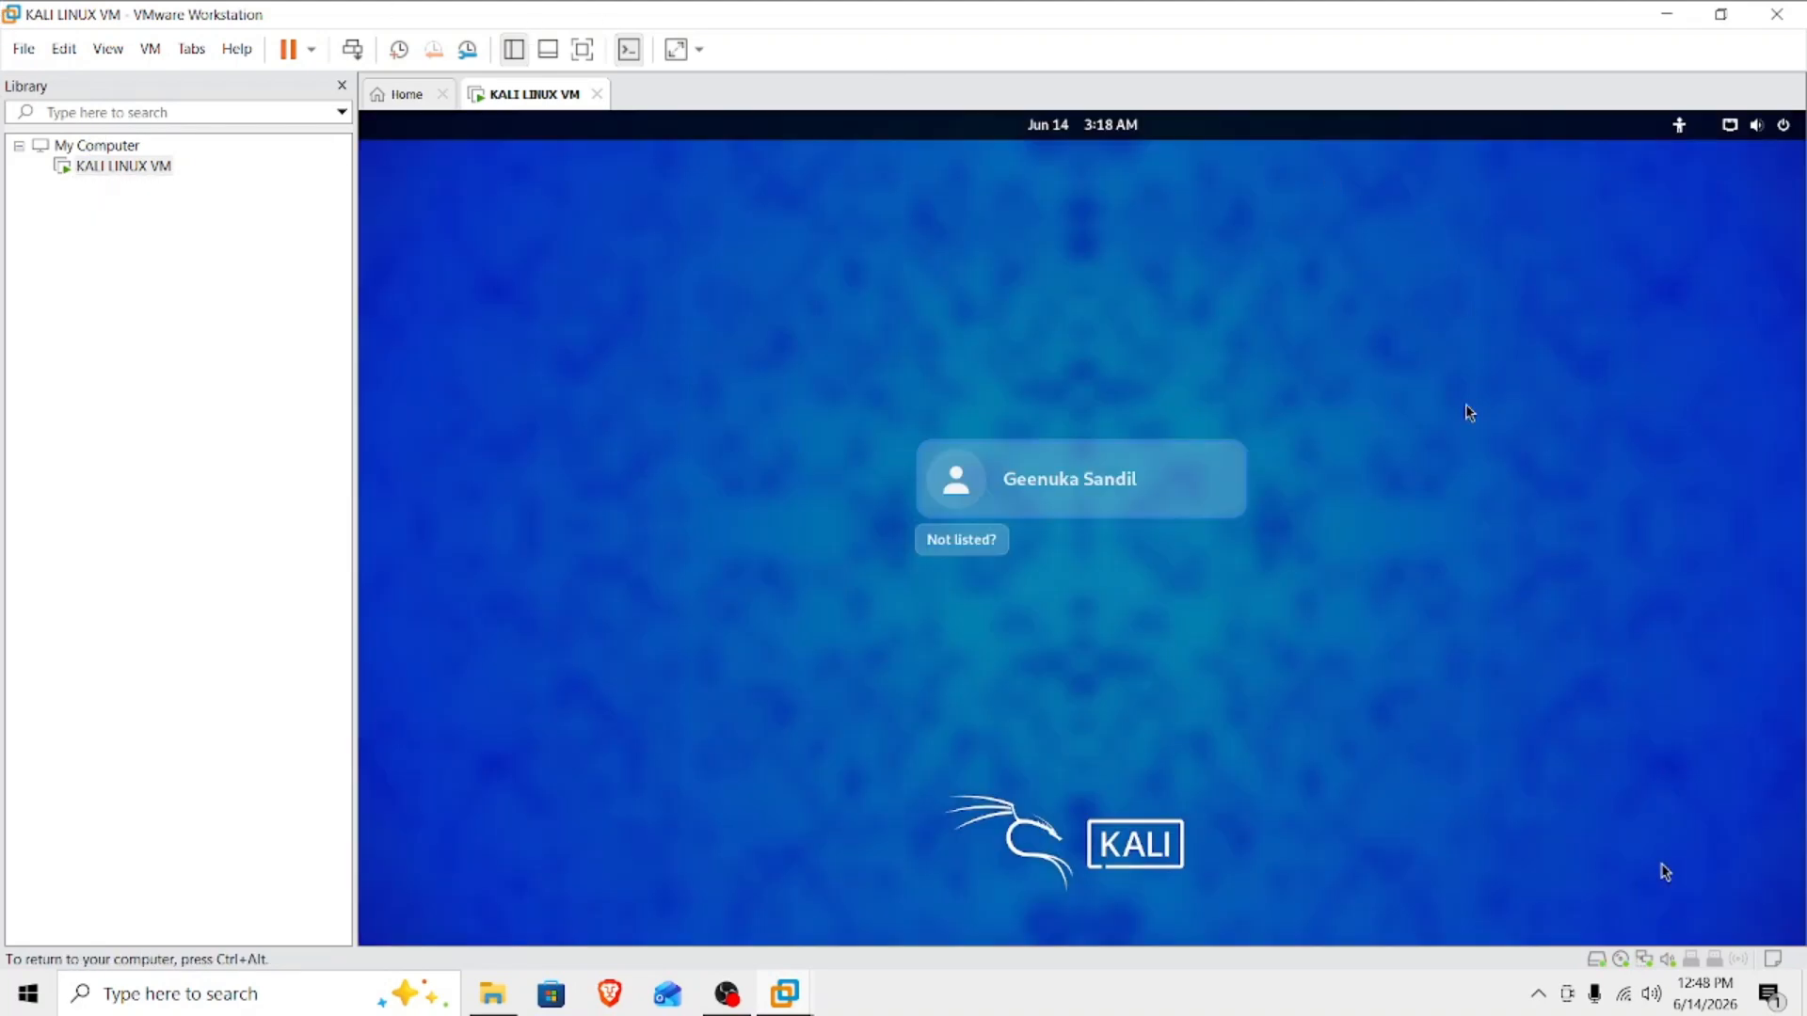
Log in to Kali as the created user with the account password.
click(1046, 493)
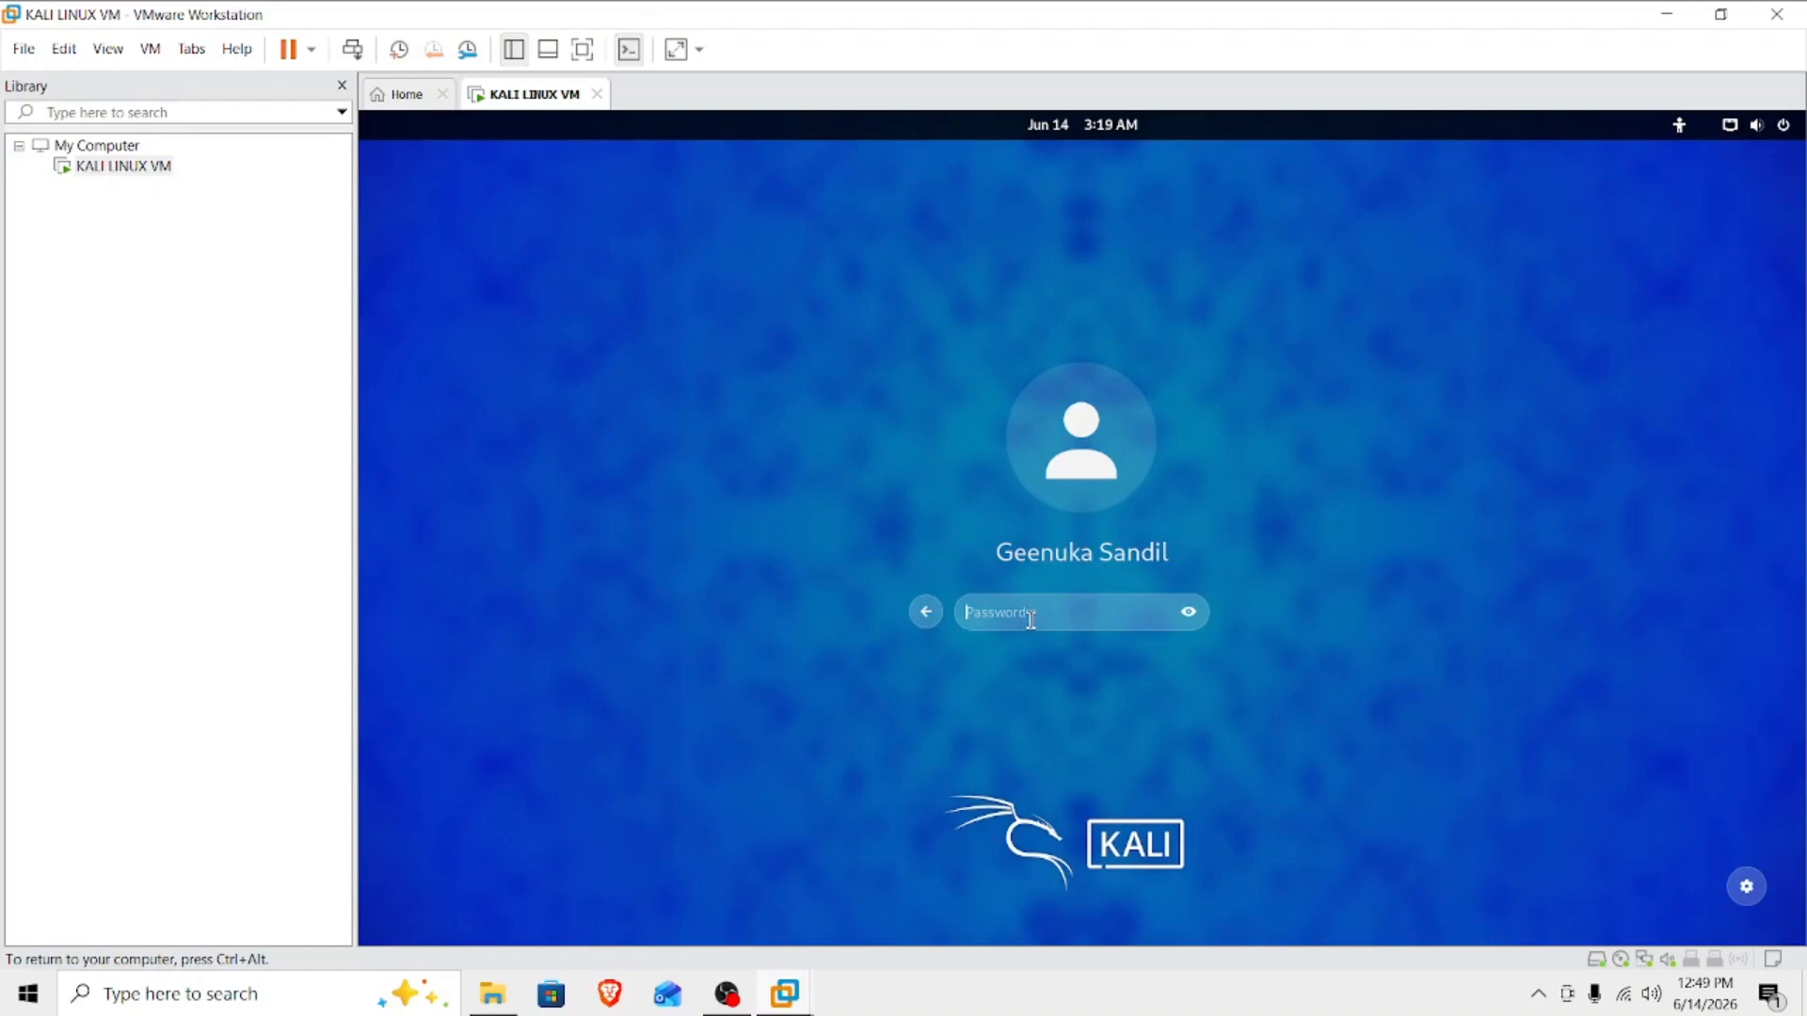
key(Caps_Lock)
text(•)
key(Caps_Lock)
text(•••••••)
key(Return)
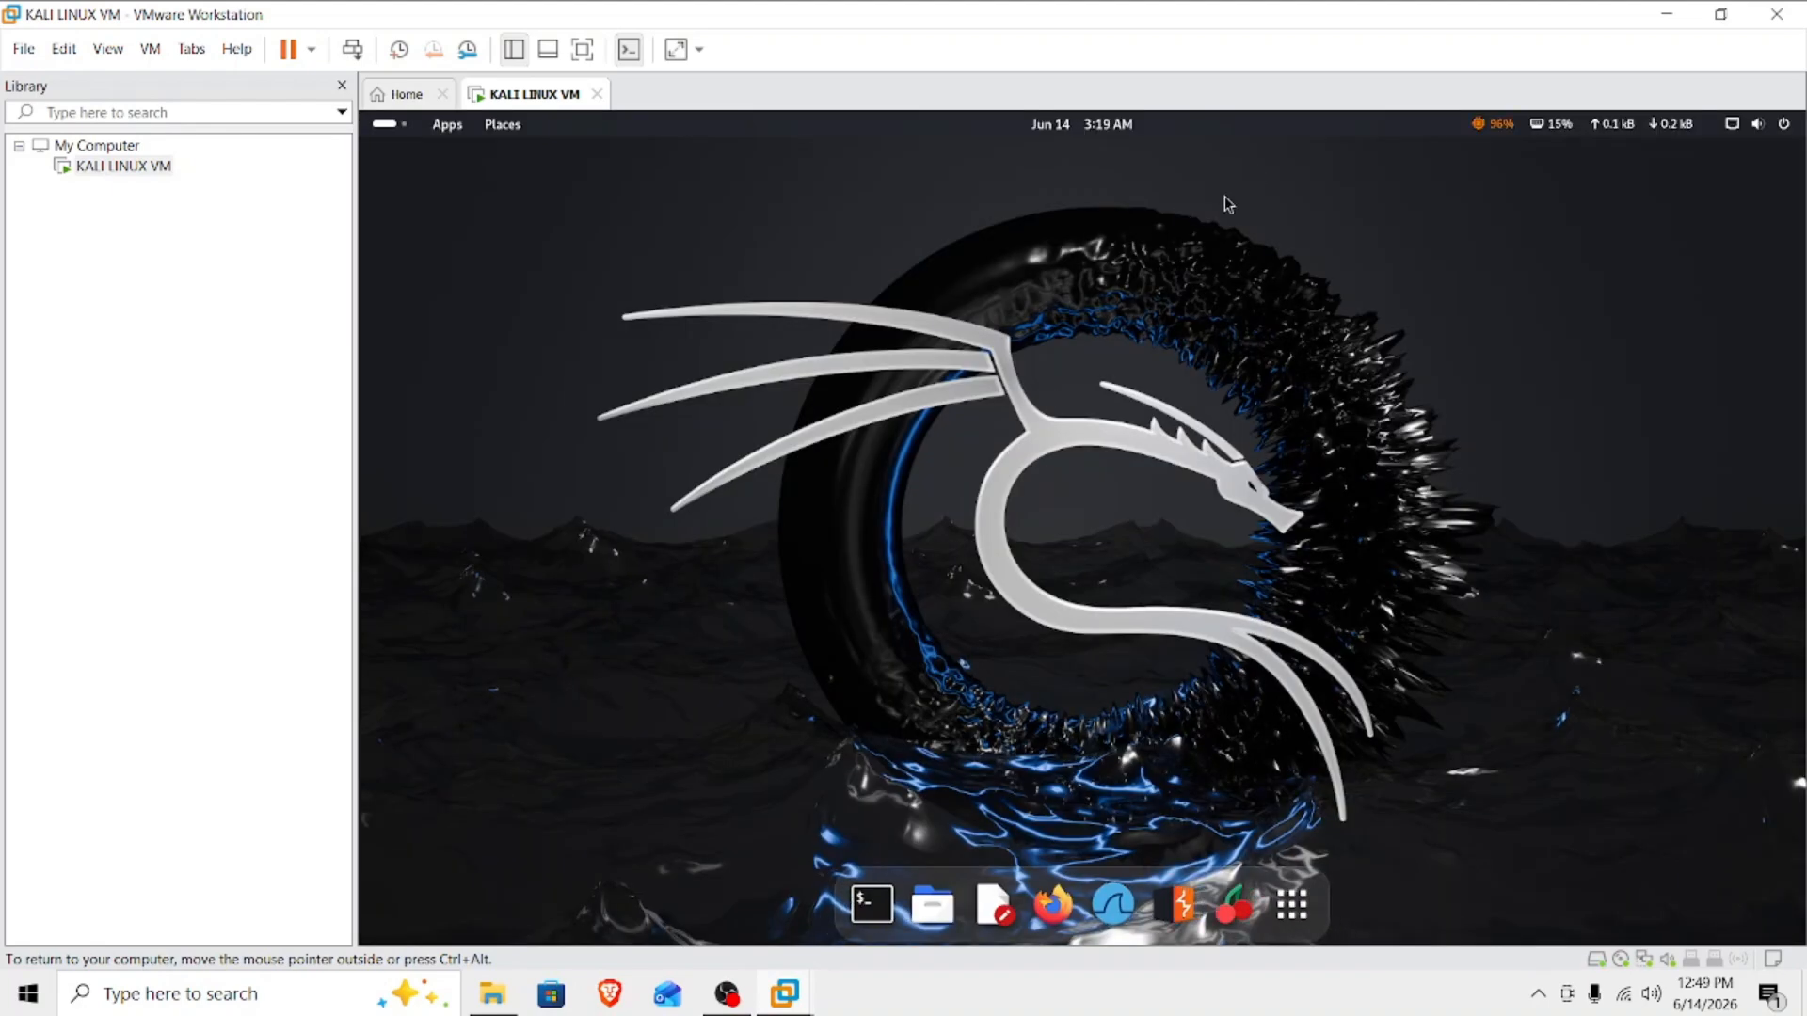
Show the Kali desktop in full screen and clear any menu opened on it.
click(582, 49)
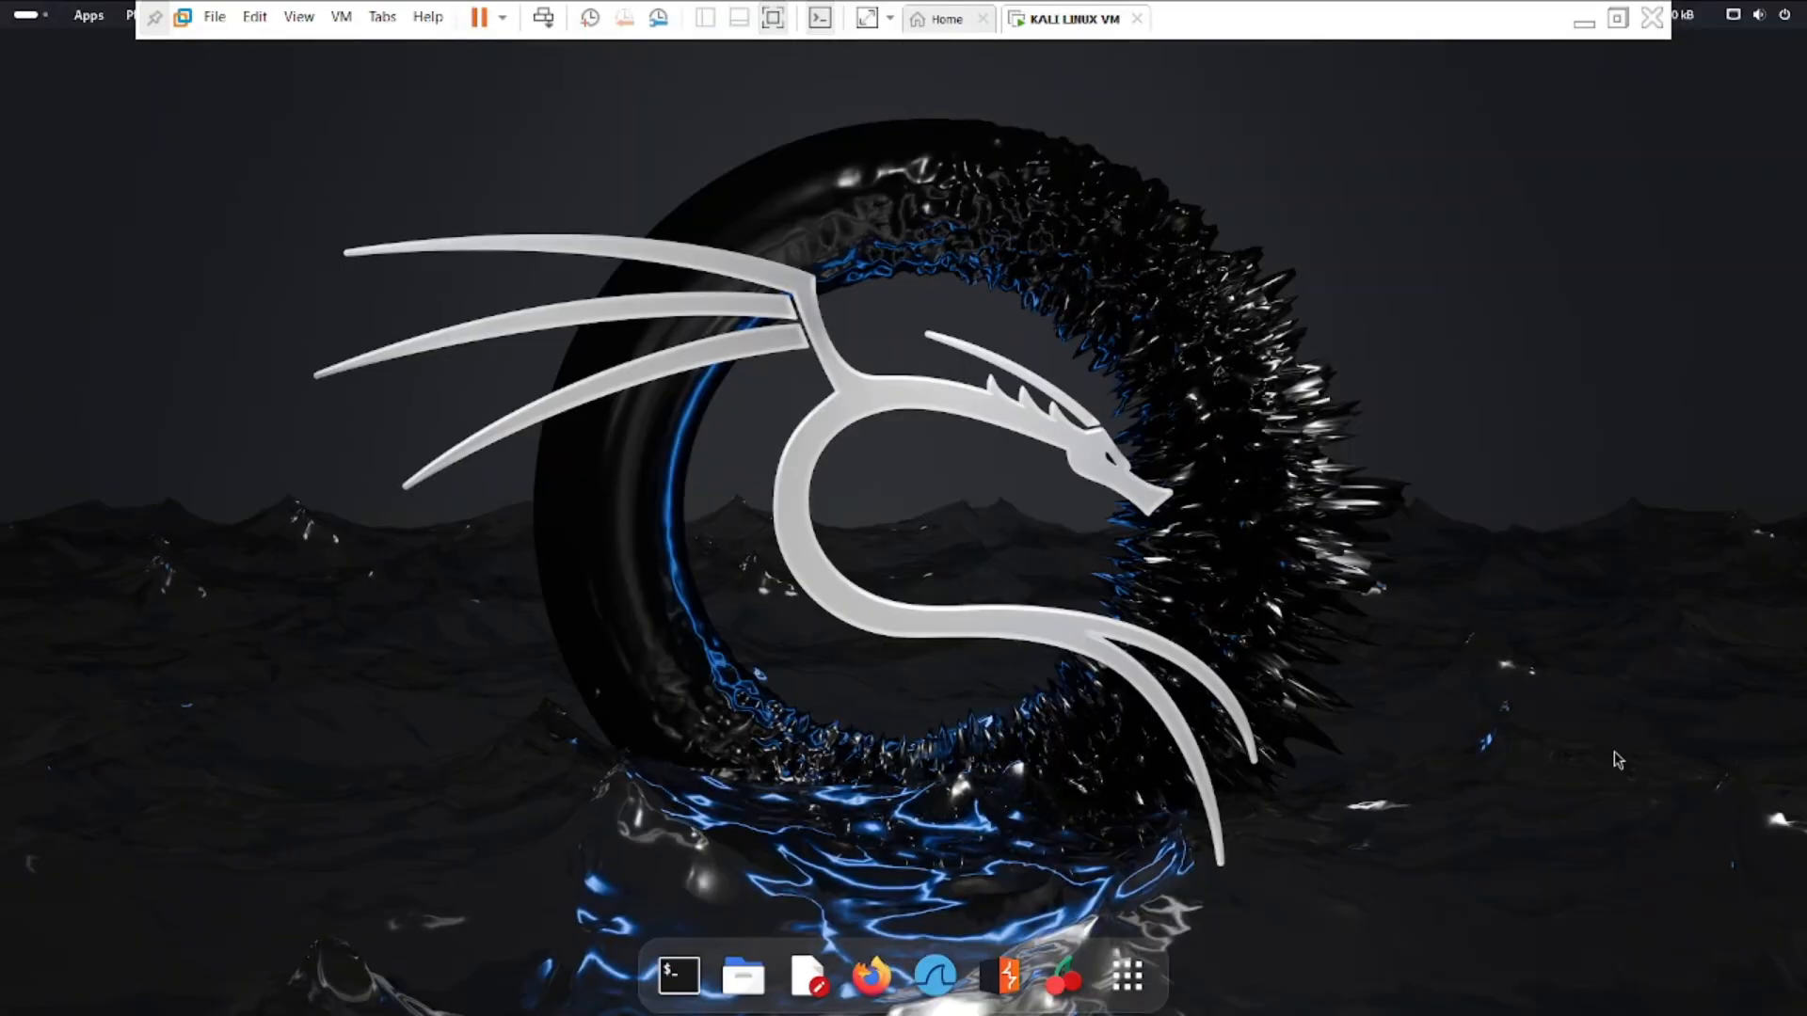
right_click(1056, 469)
click(809, 328)
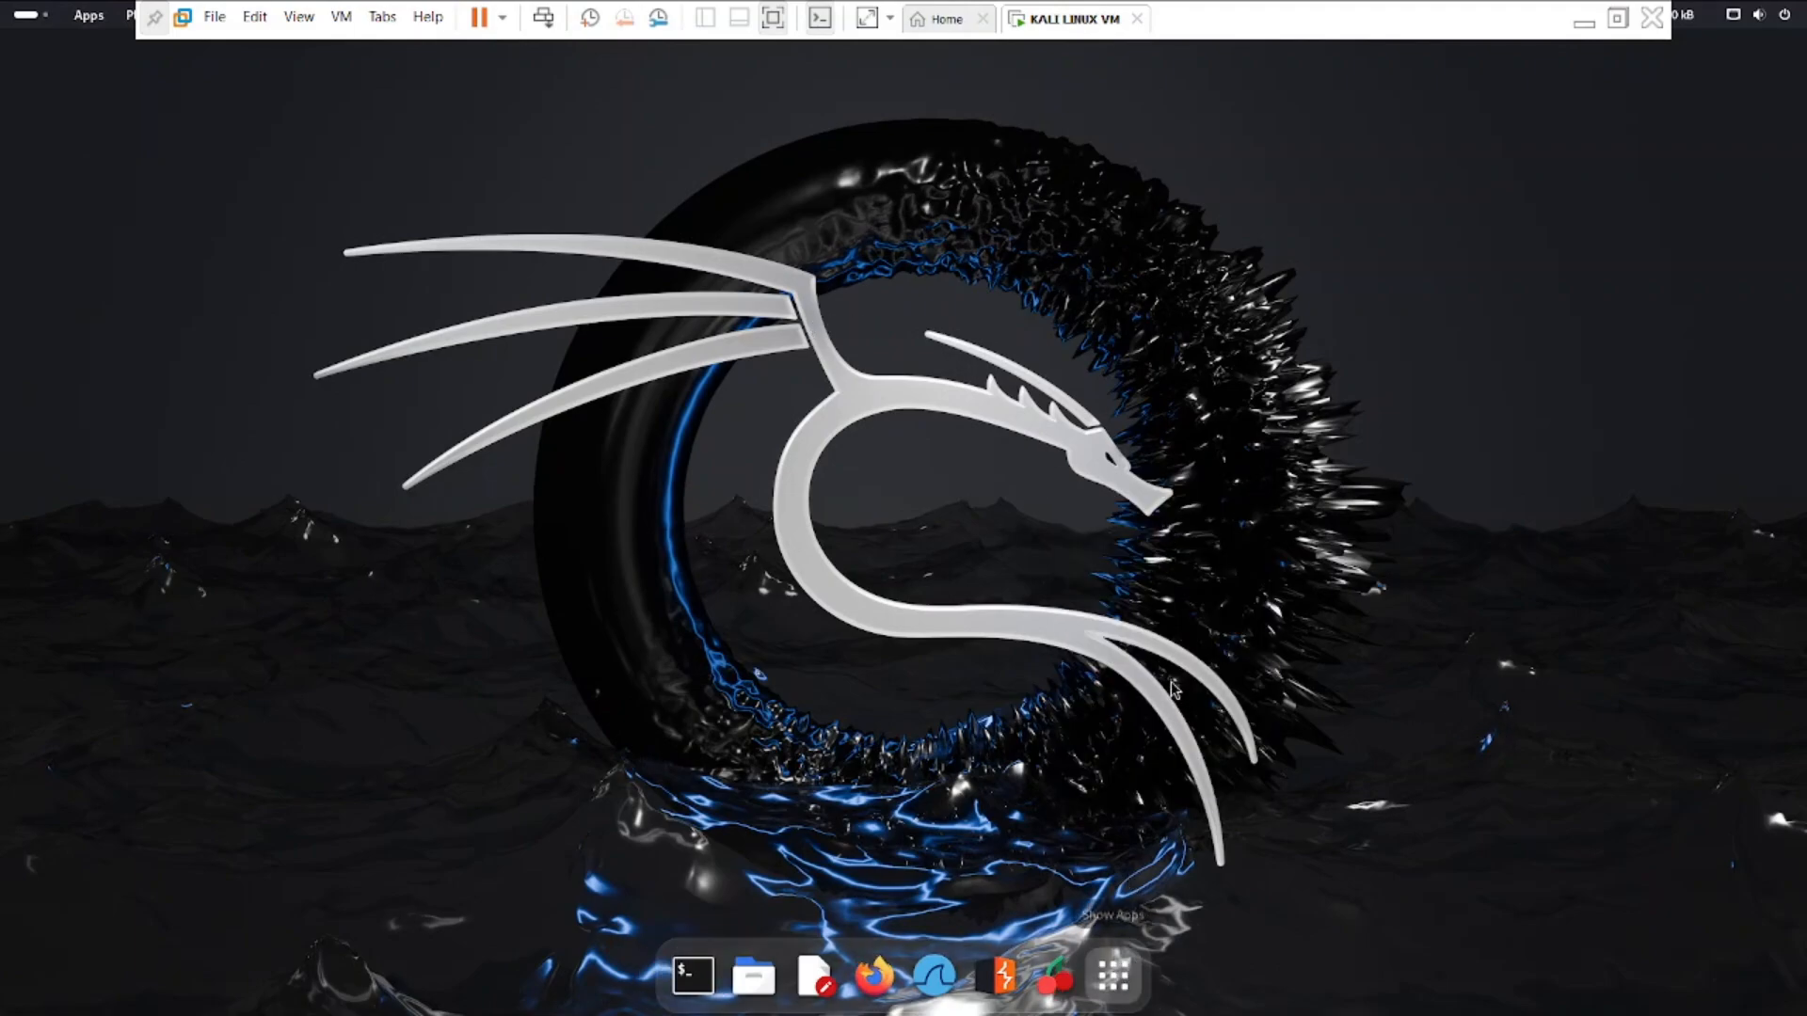
Browse through the pages of installed tools in the applications overview.
scroll(1150, 584, down, 4)
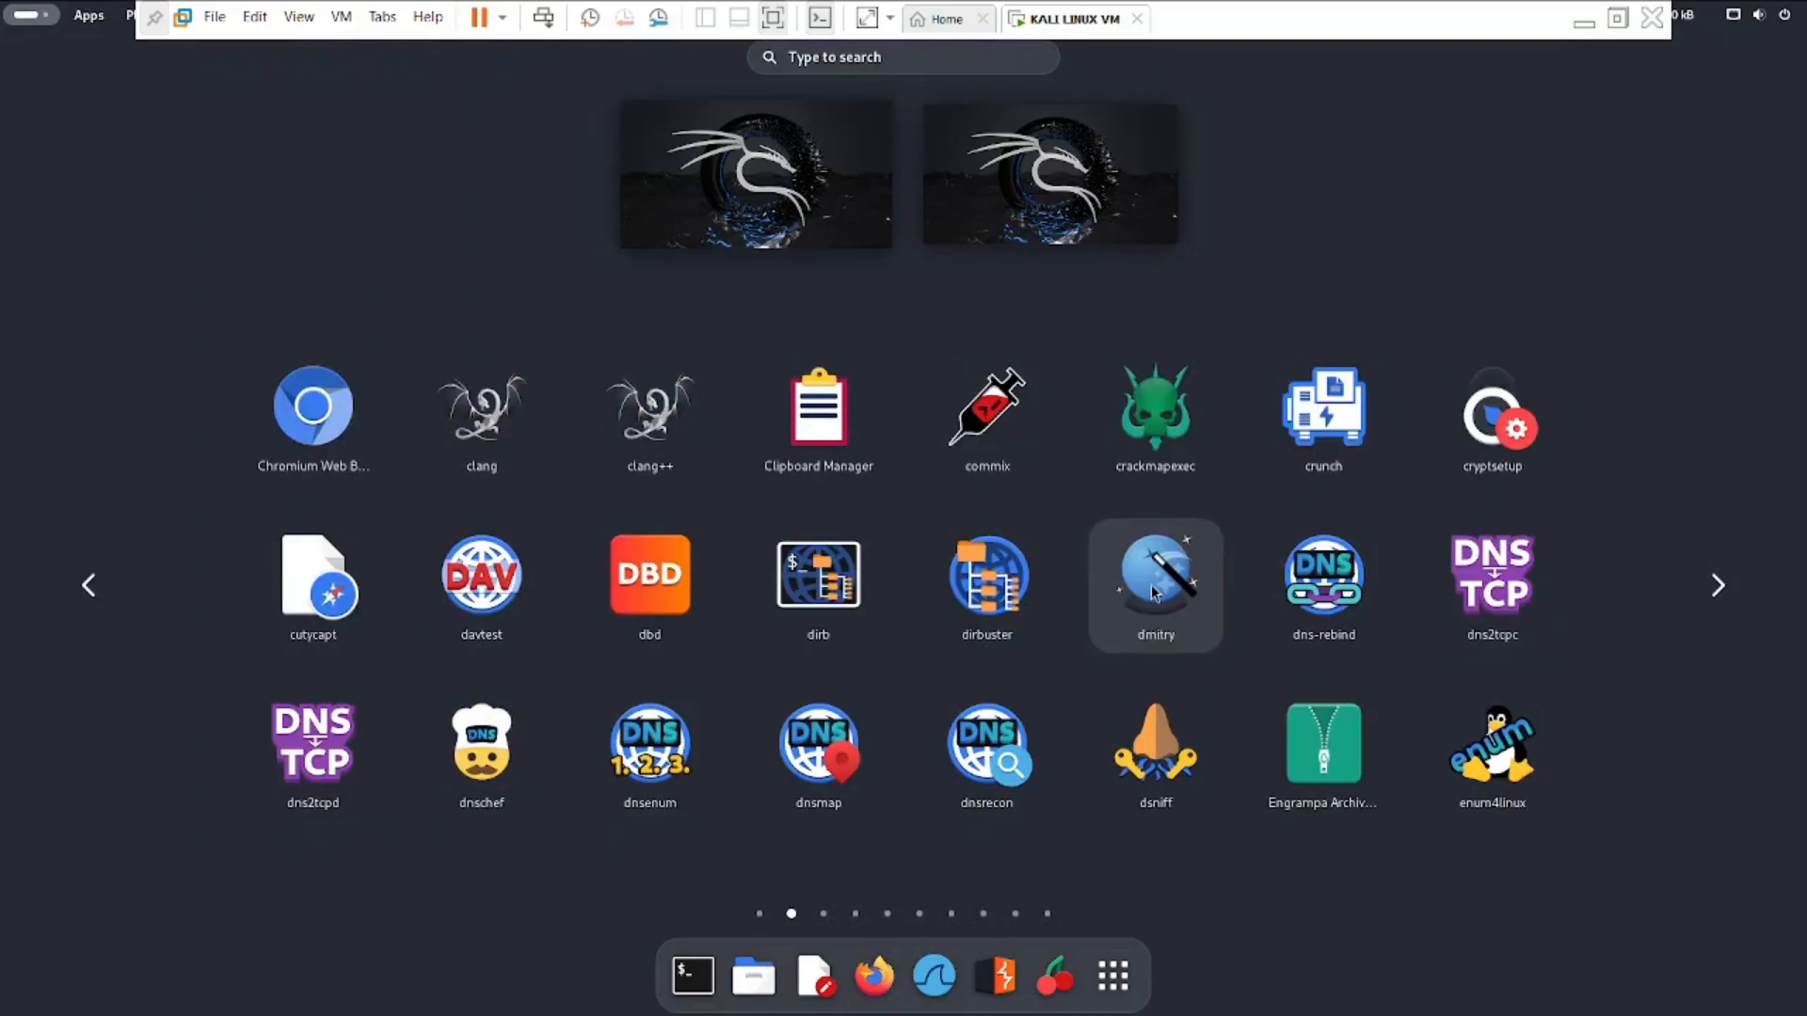
scroll(1135, 572, down, 1)
scroll(1135, 572, down, 4)
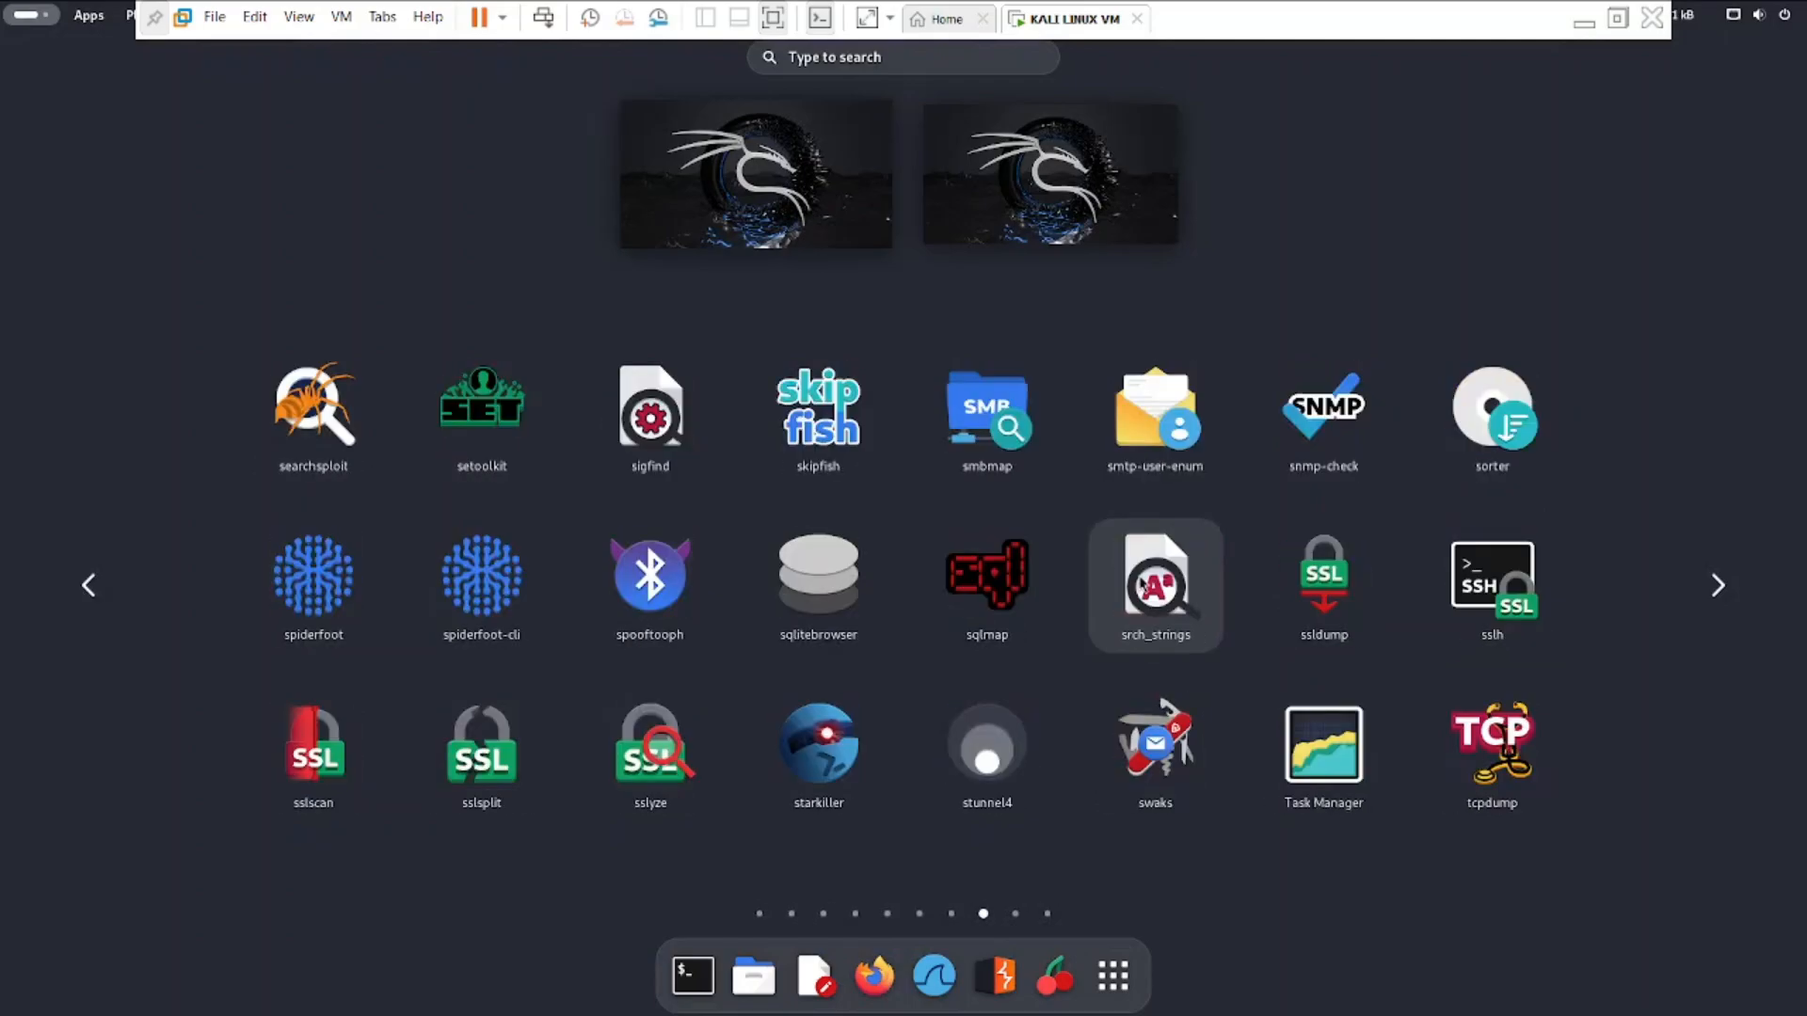
Go back to the first page of the applications overview and return to the Kali desktop.
scroll(1591, 555, up, 1)
scroll(1579, 555, up, 6)
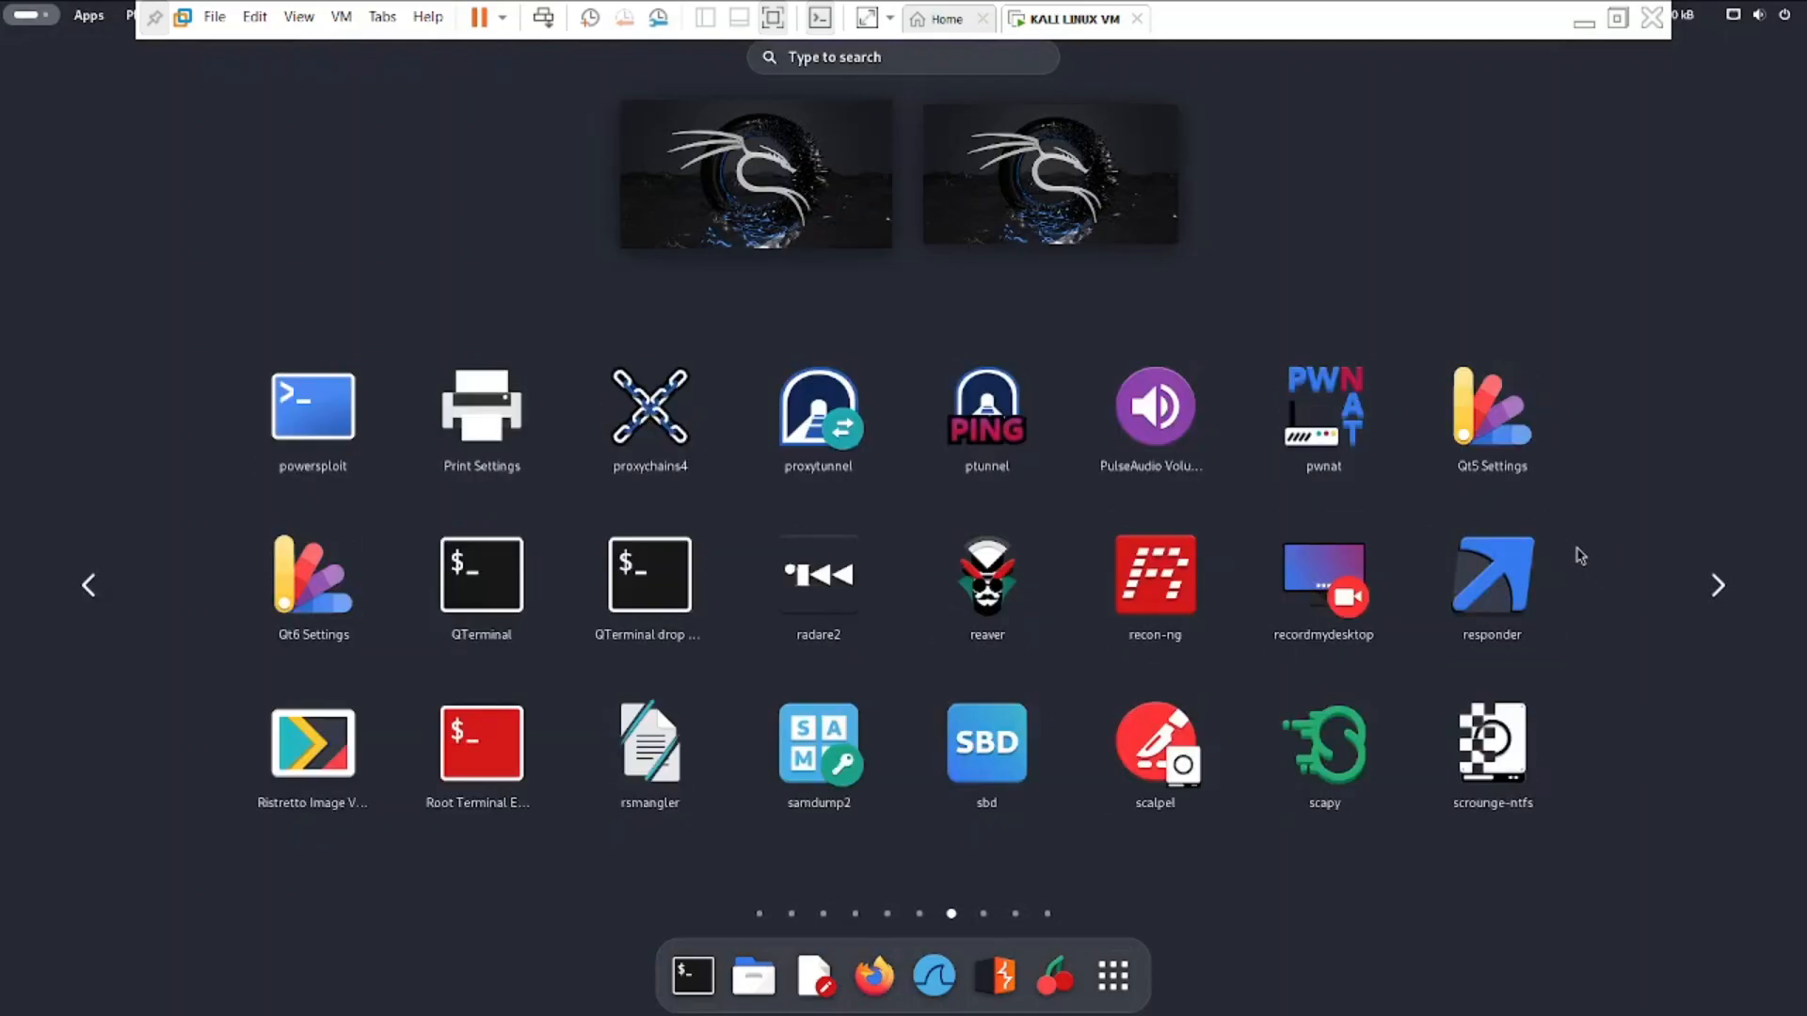
scroll(1579, 556, up, 2)
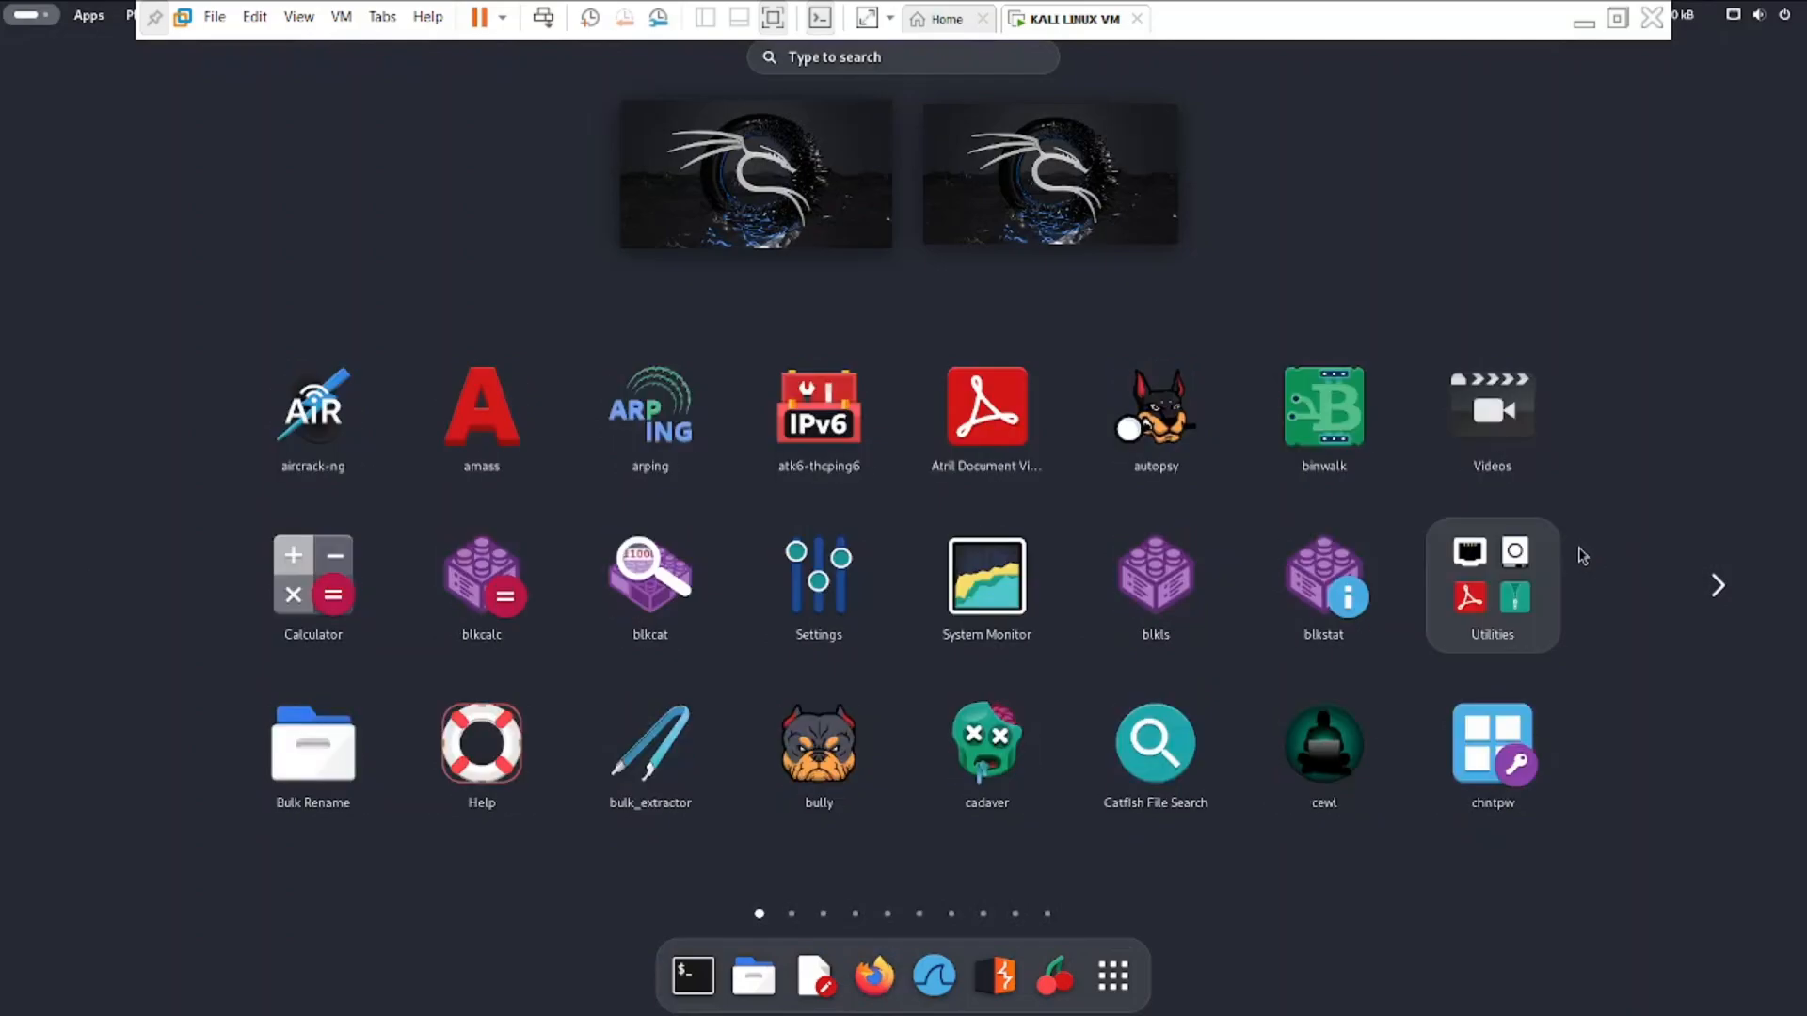
click(1114, 975)
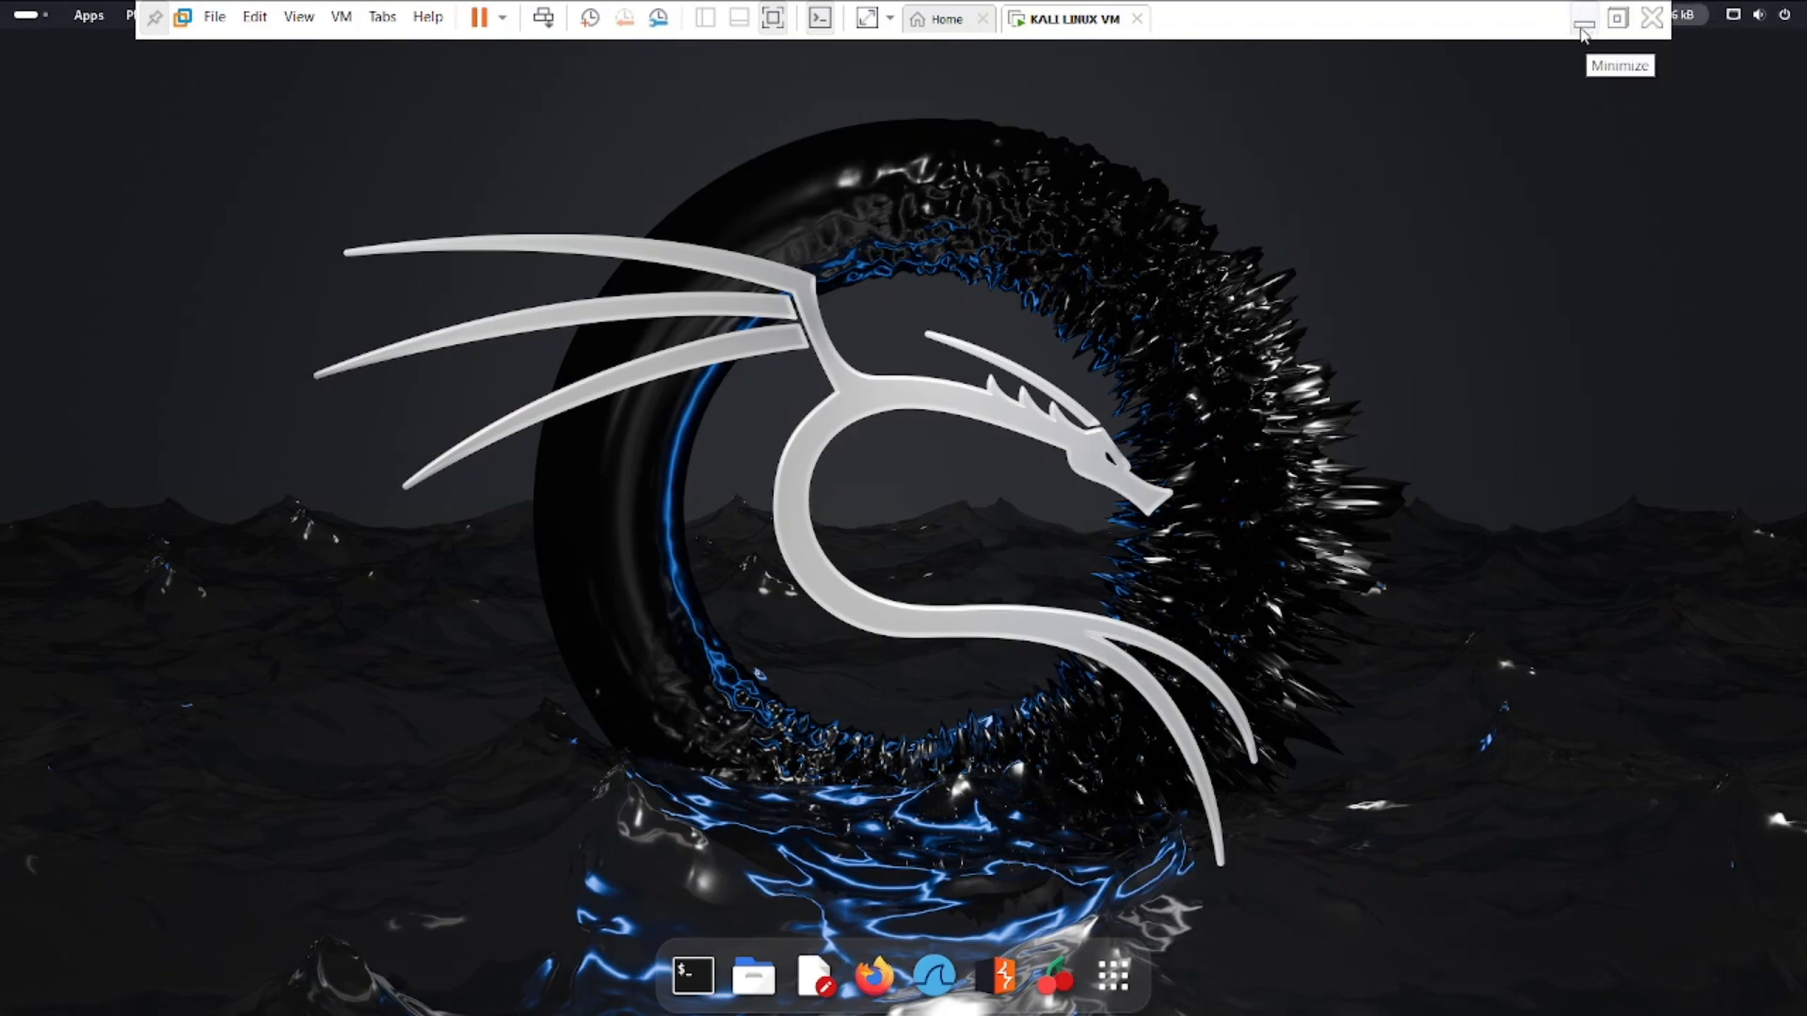
Unpin the virtual machine's full screen command bar so it hides, and clear the menu opened on the desktop.
click(154, 18)
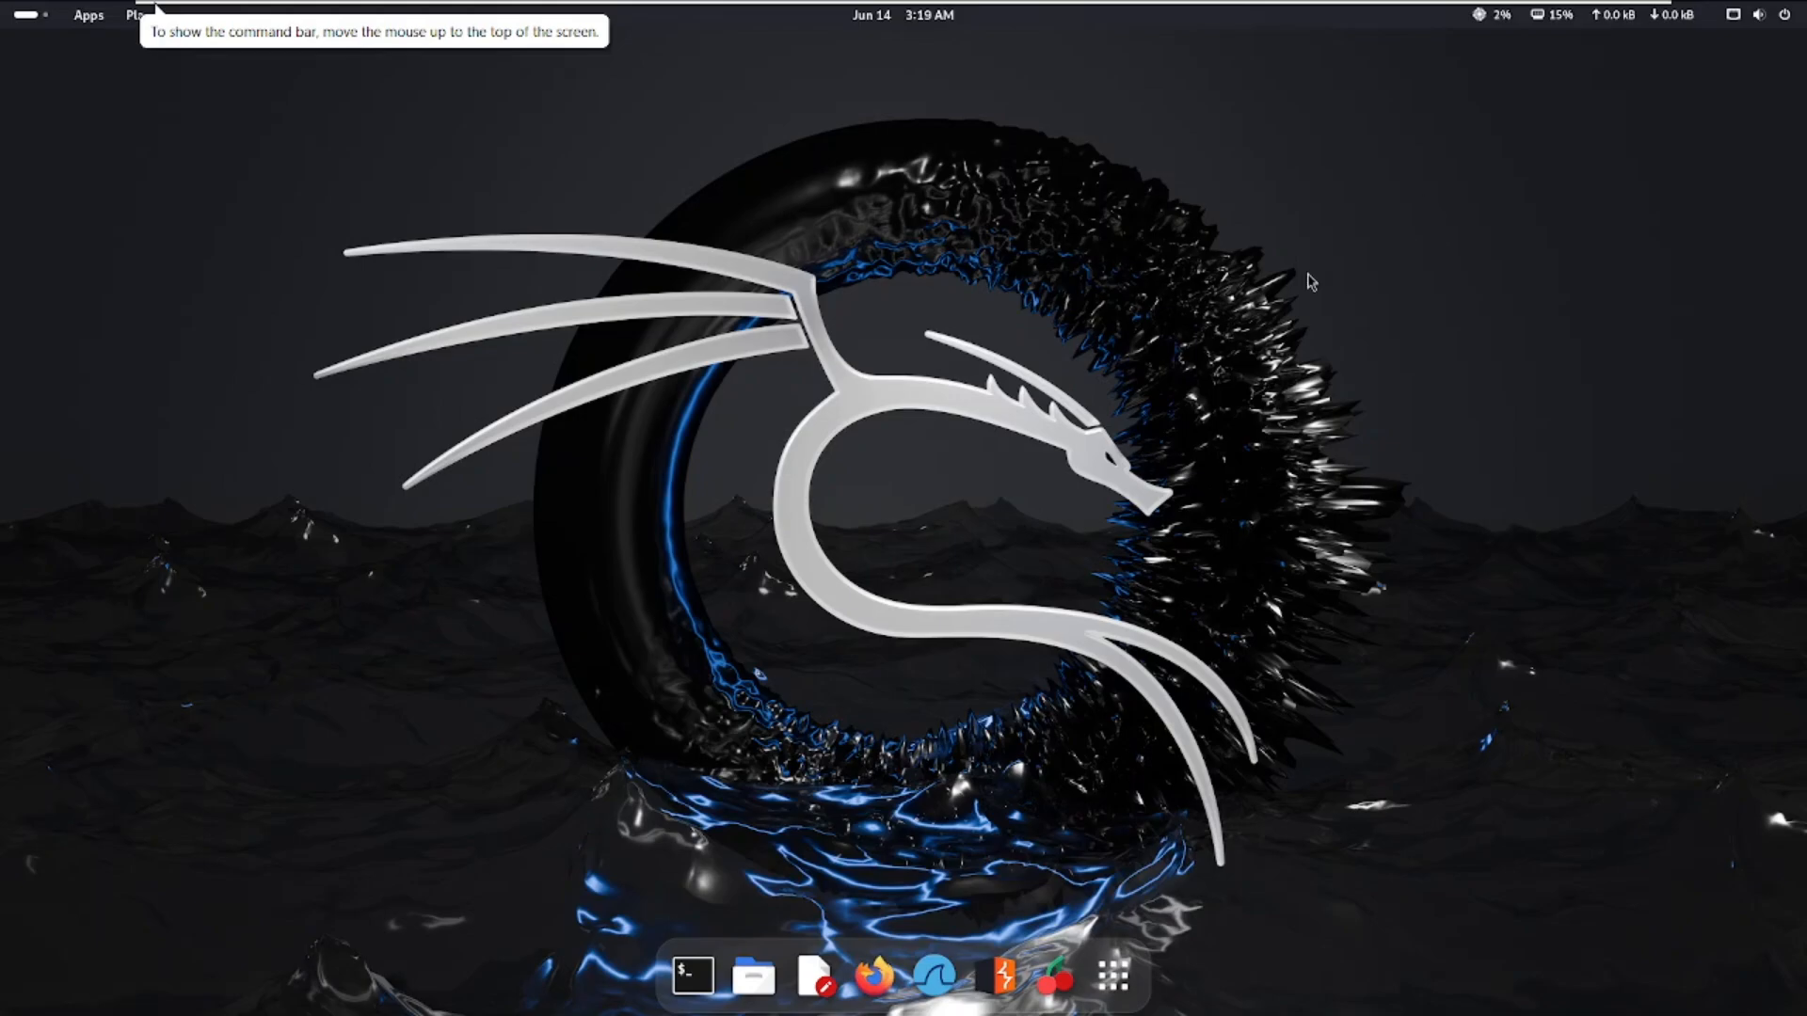
right_click(1091, 275)
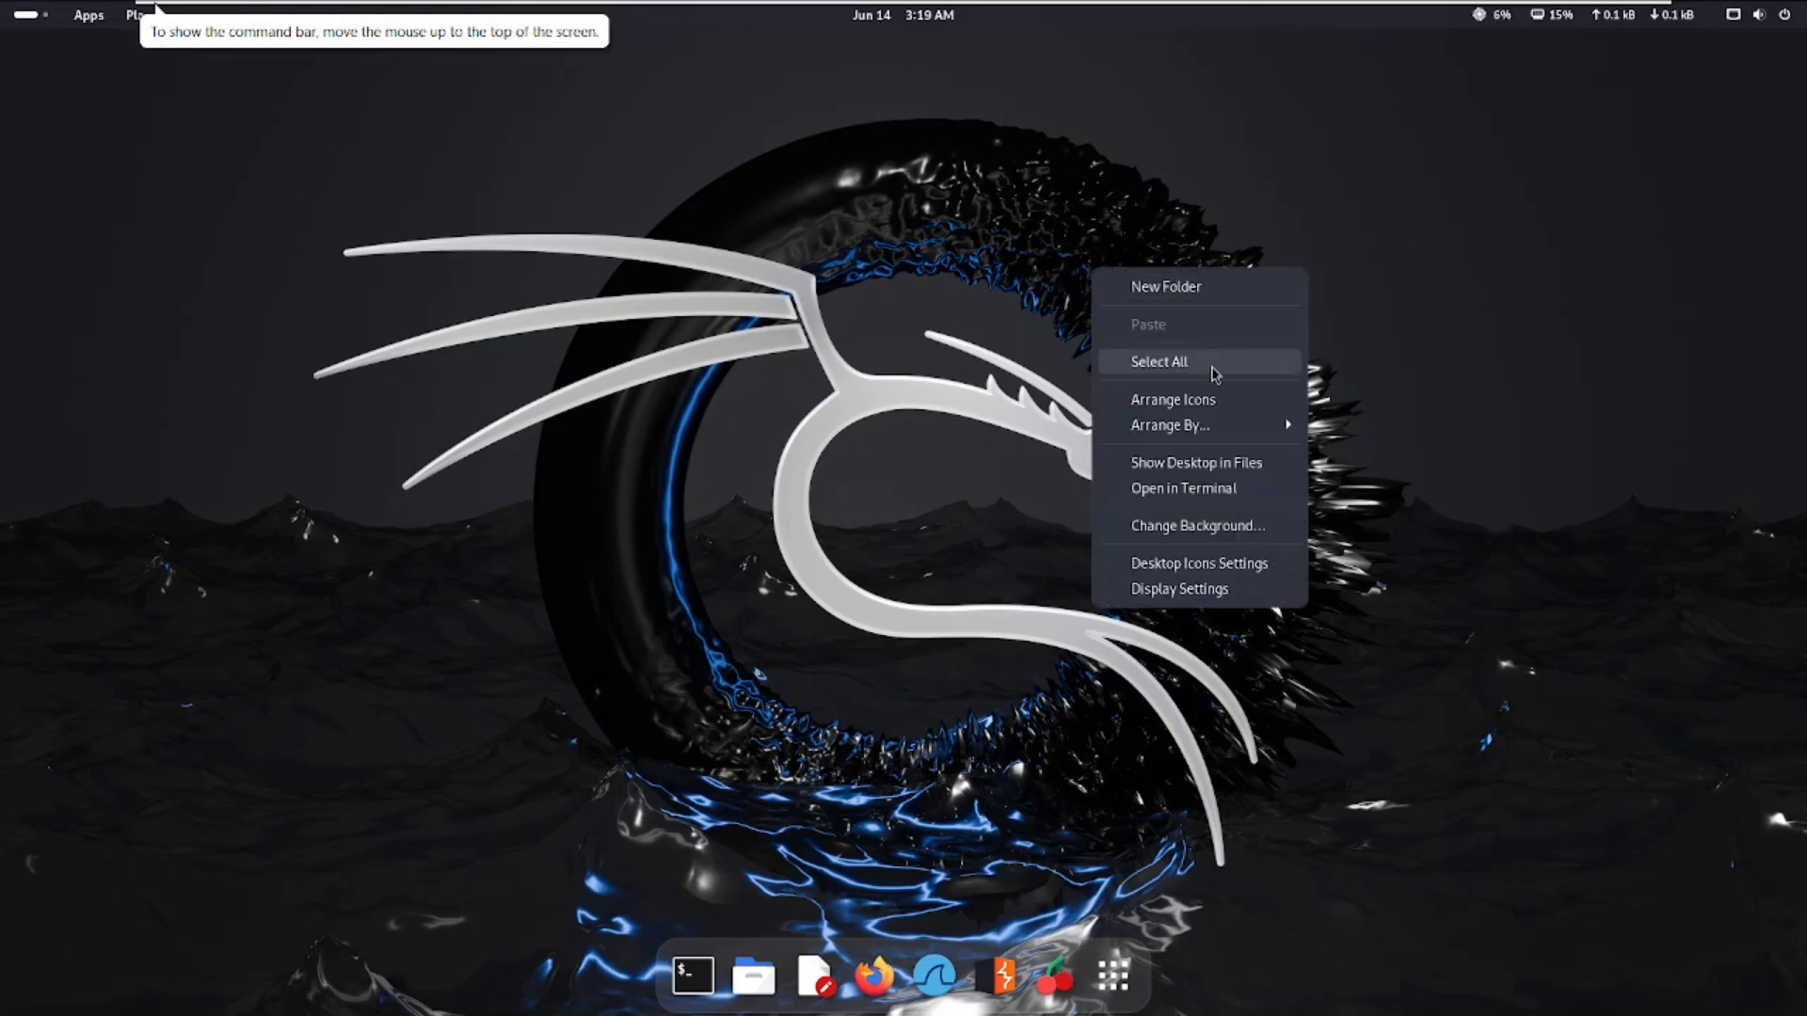
click(928, 283)
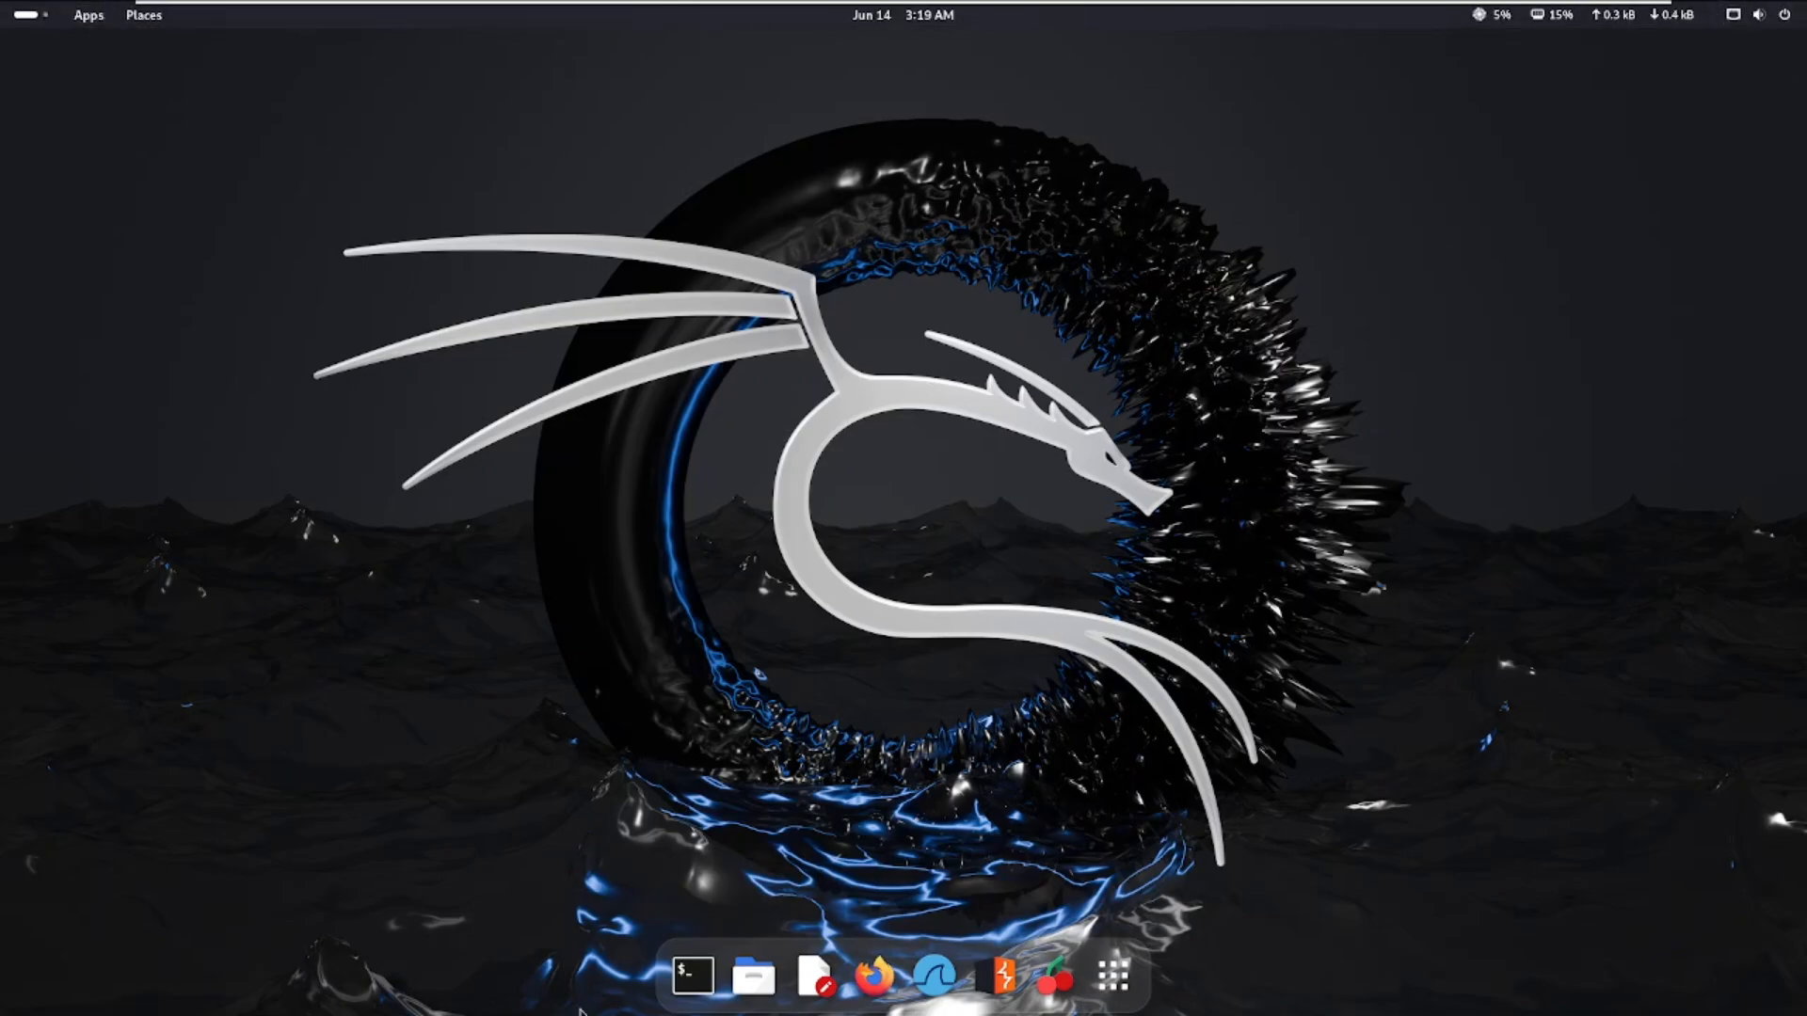
Try out a terminal window by opening it and moving it across the desktop, and close it.
click(693, 976)
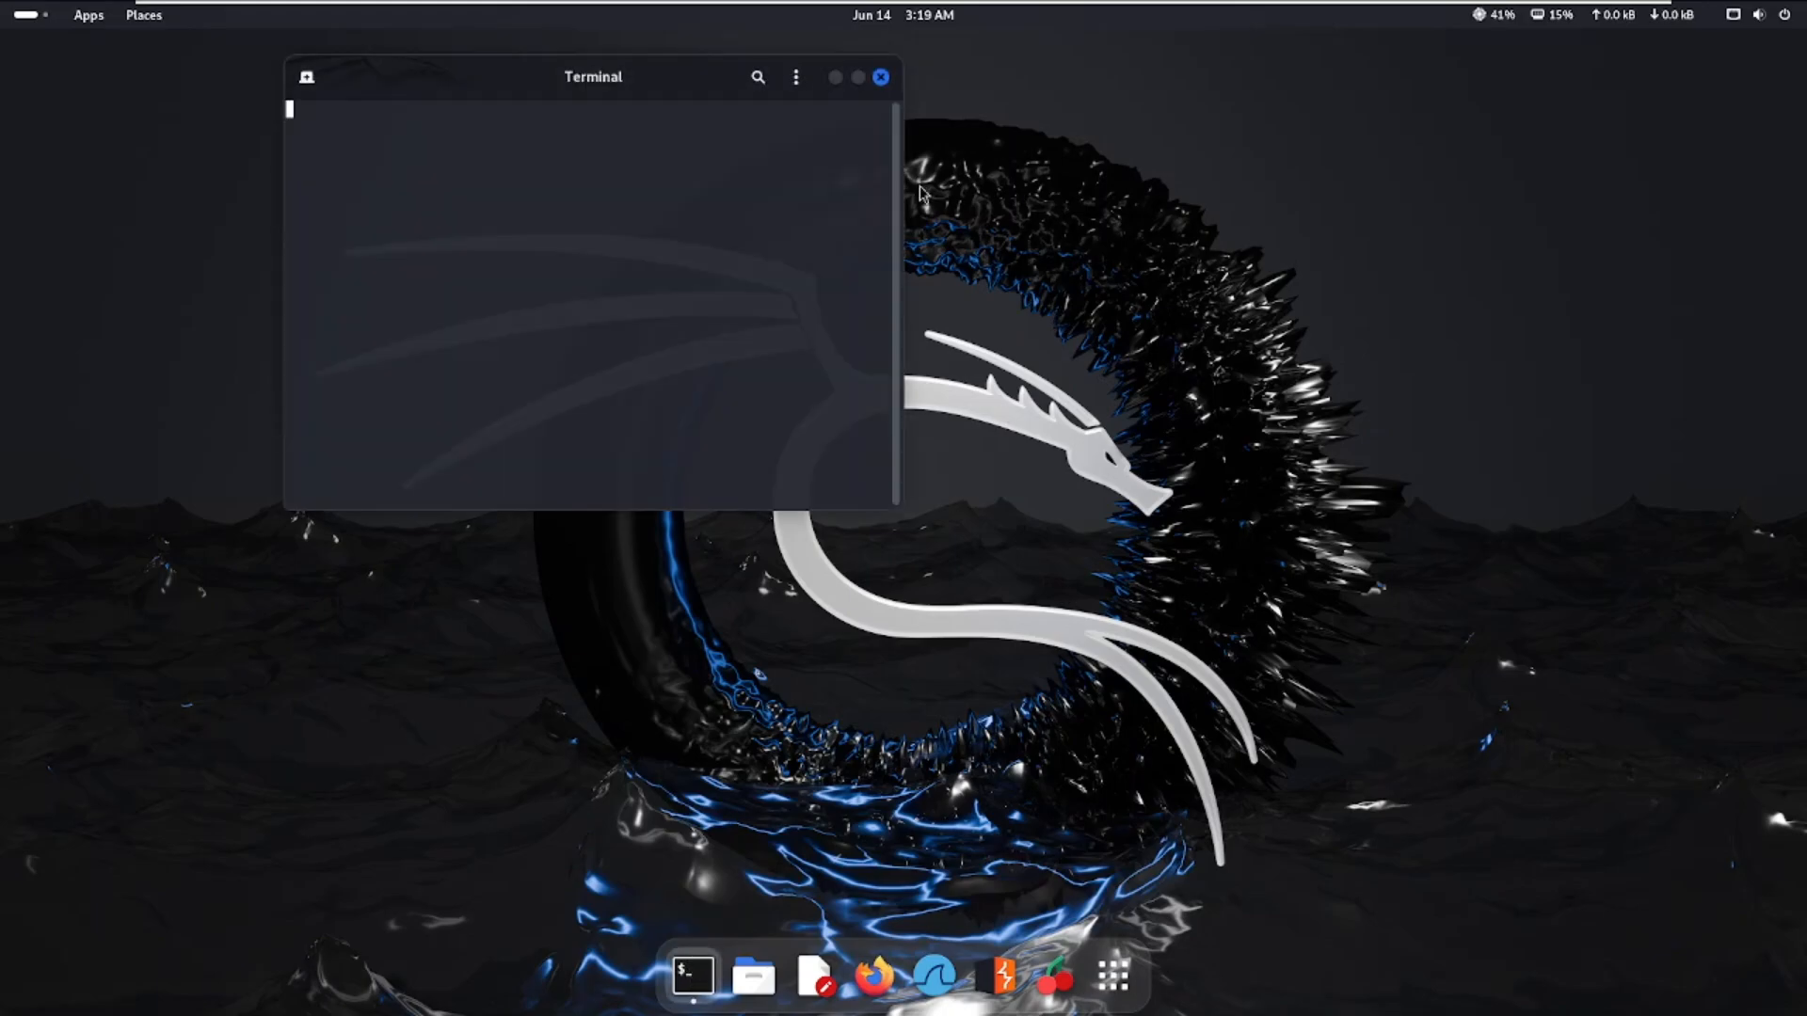
drag(549, 81, 1338, 186)
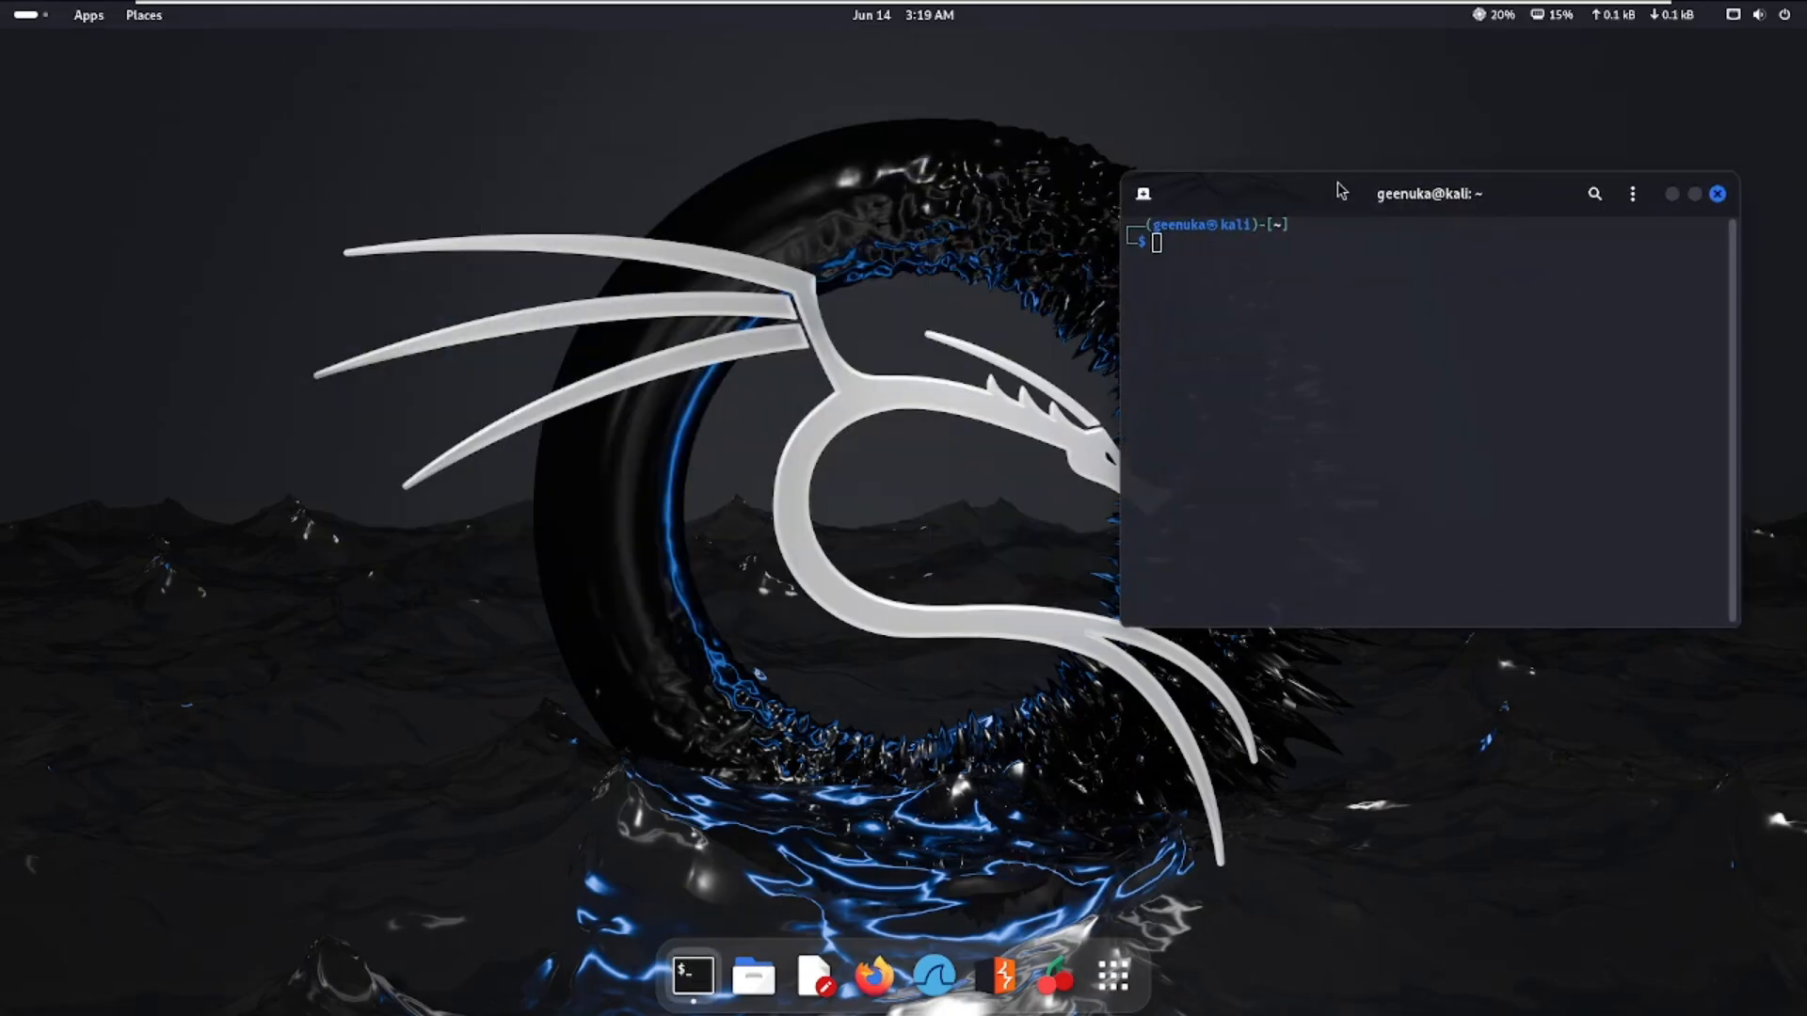
click(1717, 194)
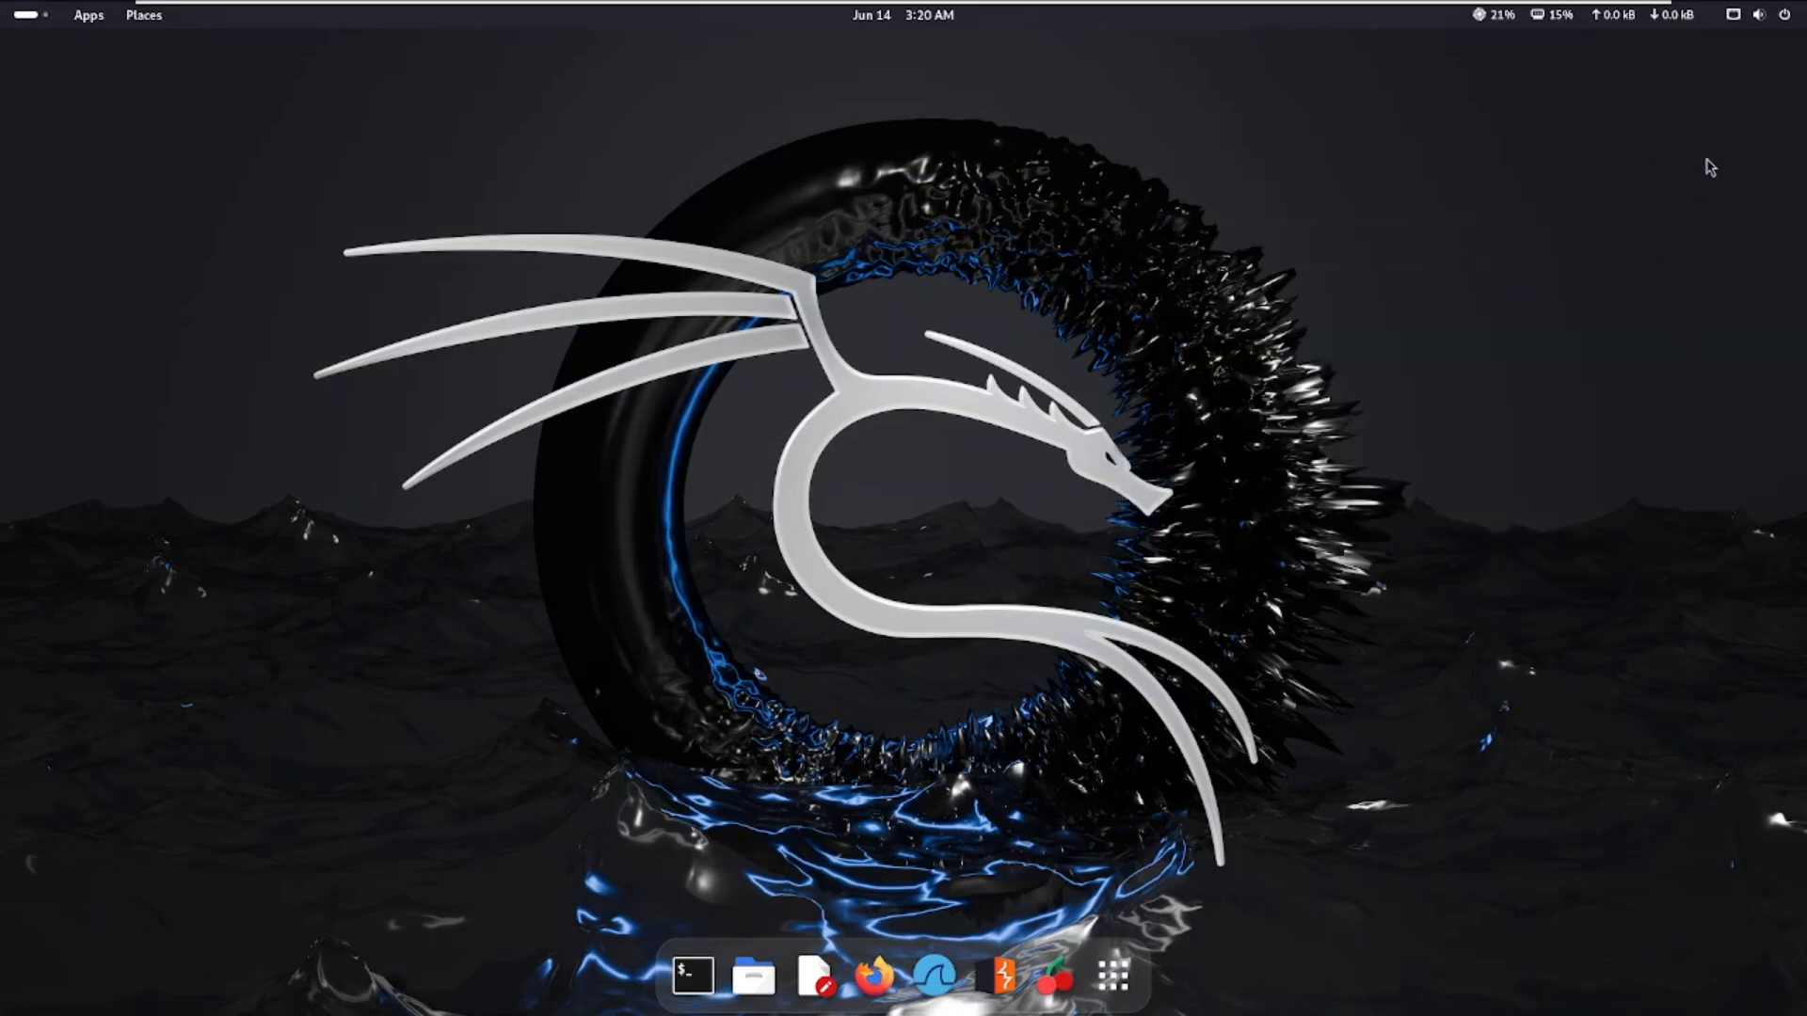
Power off the Kali system and confirm the shutdown.
click(1782, 18)
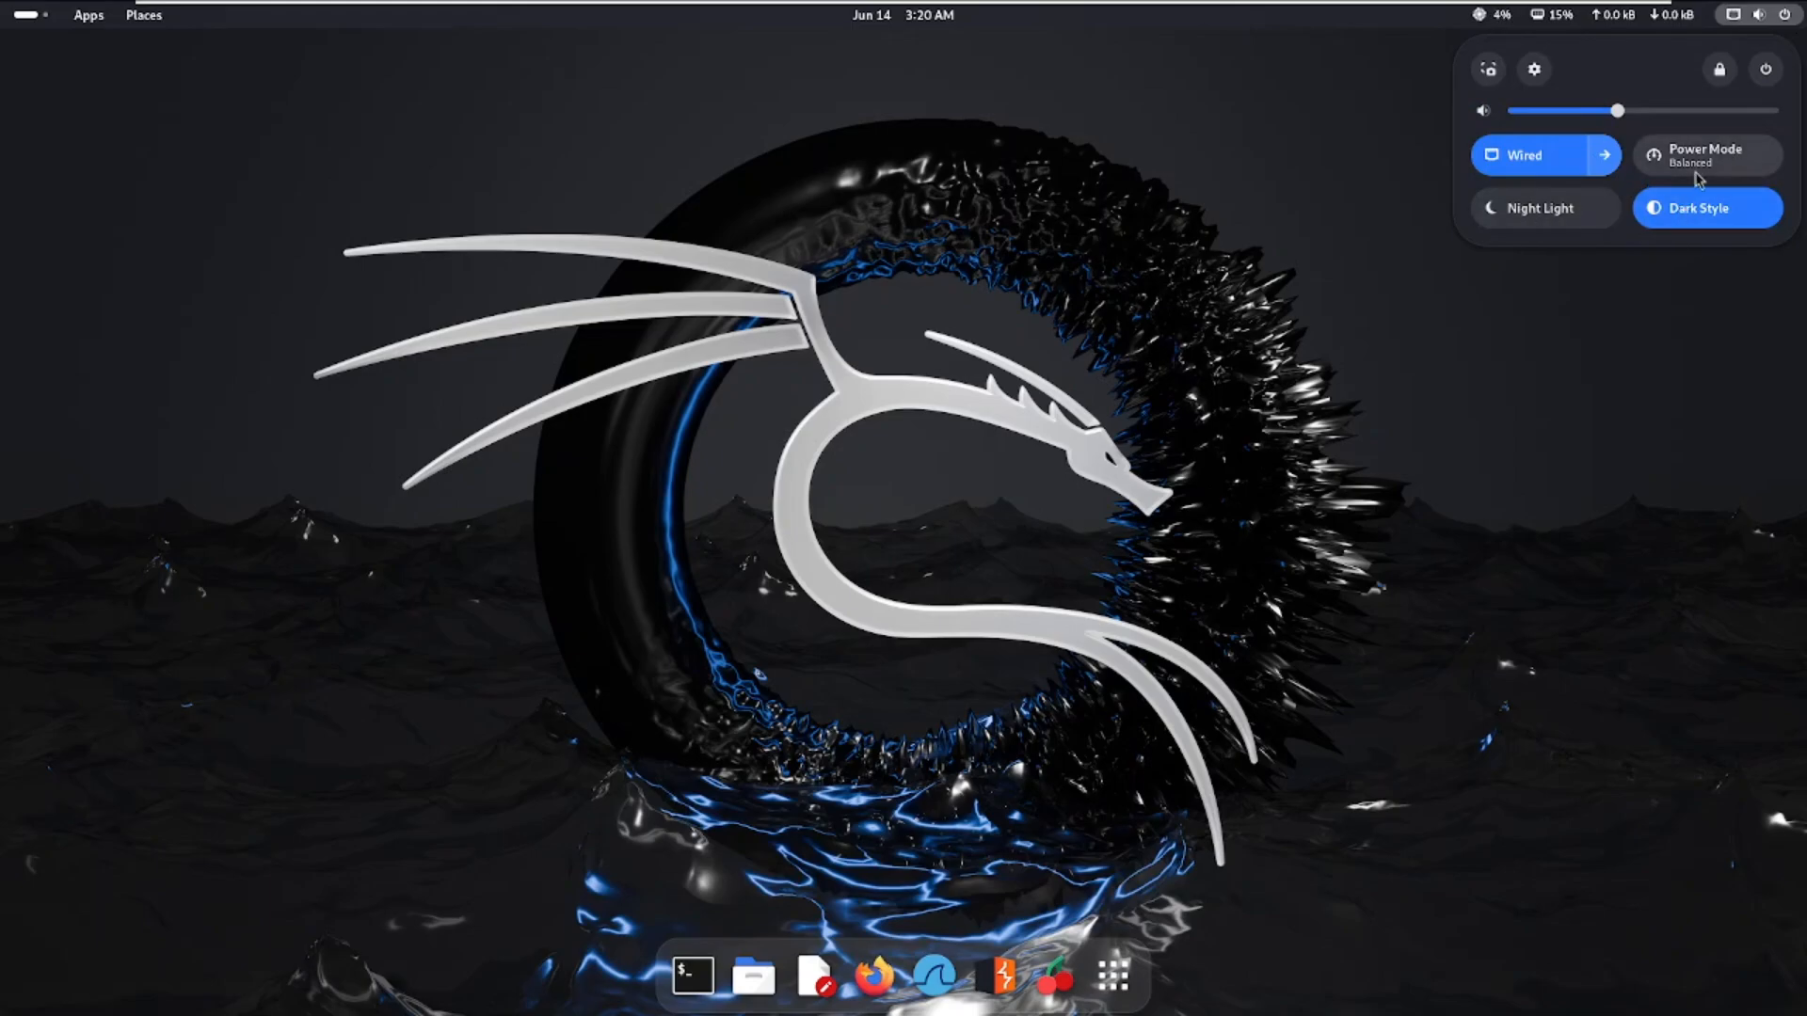
click(1766, 69)
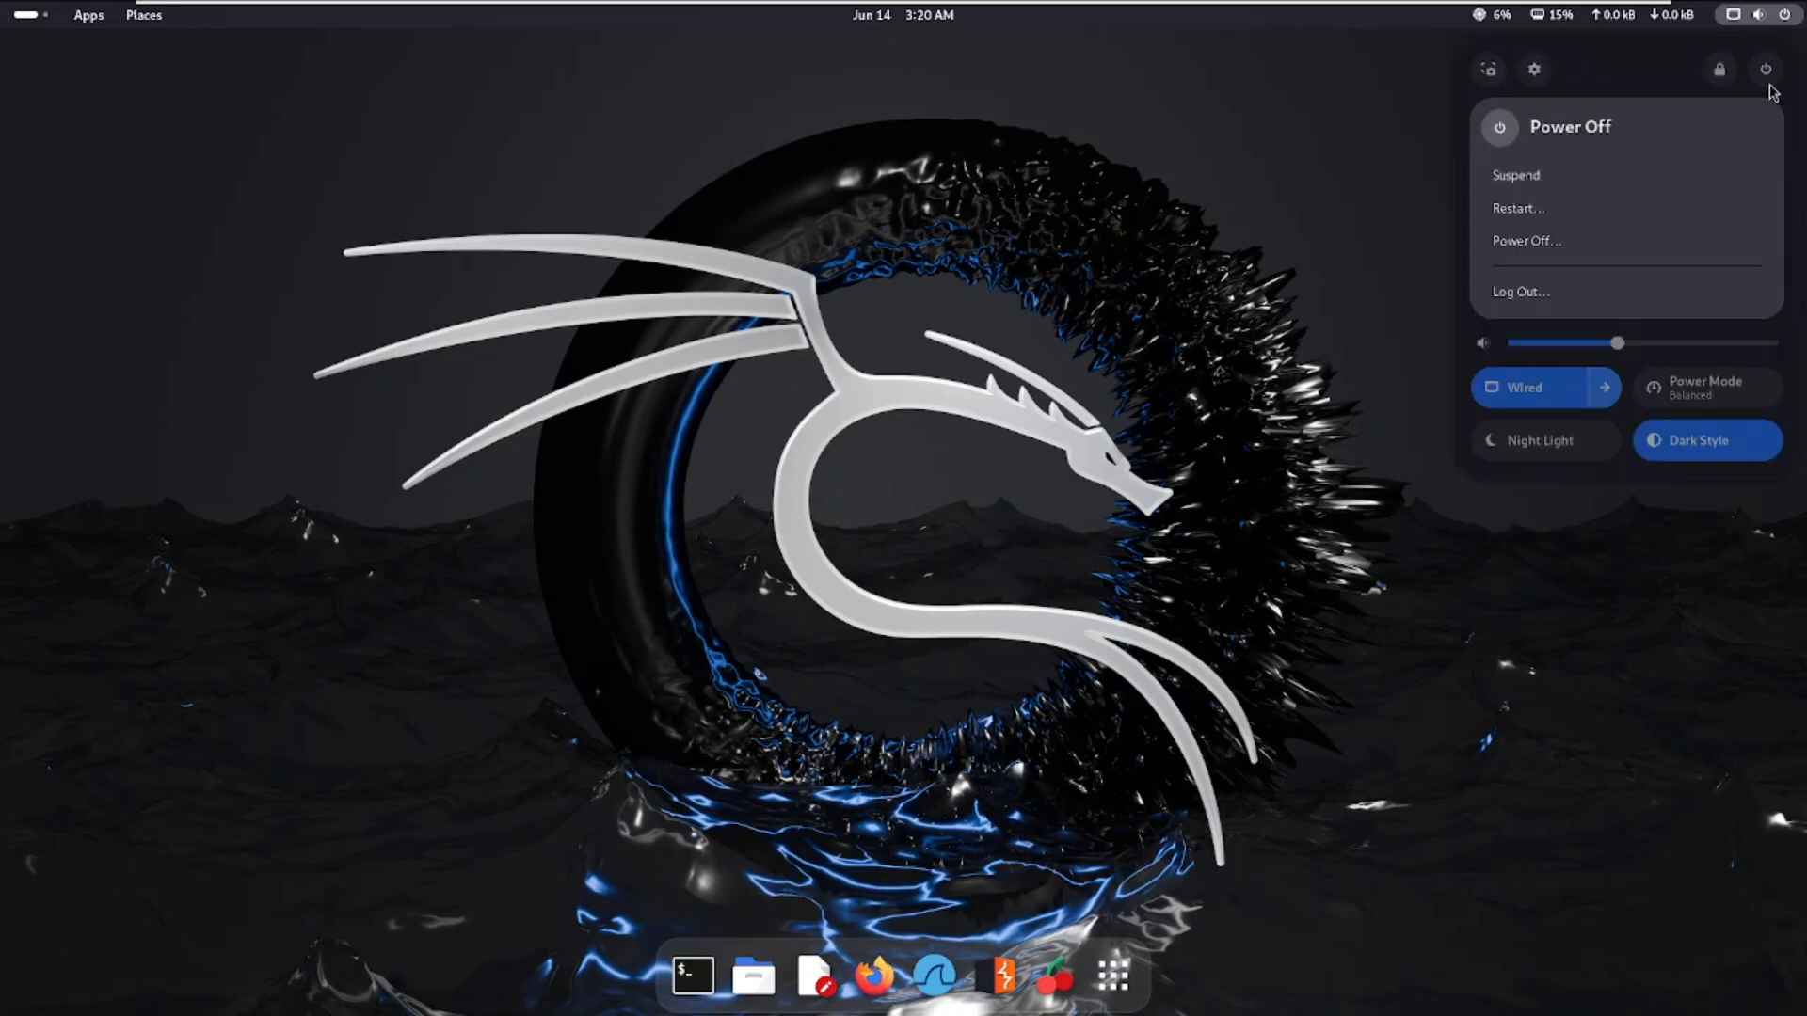
click(1553, 243)
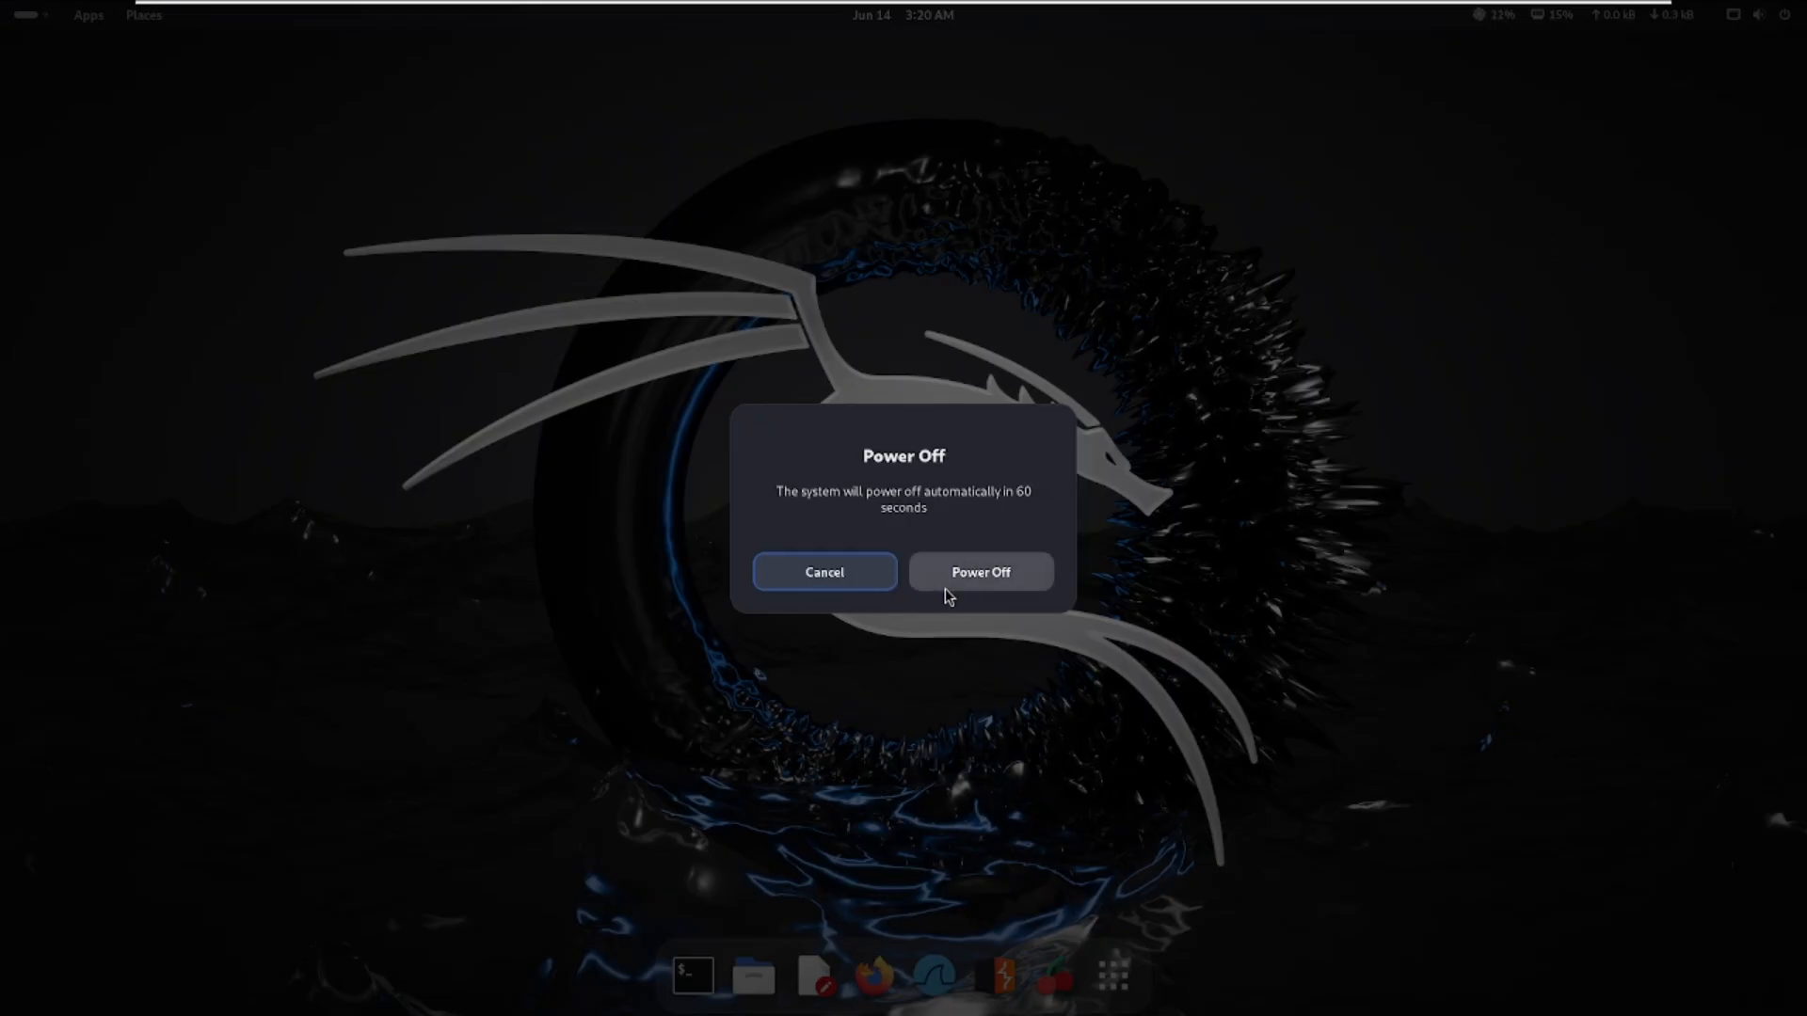
click(946, 581)
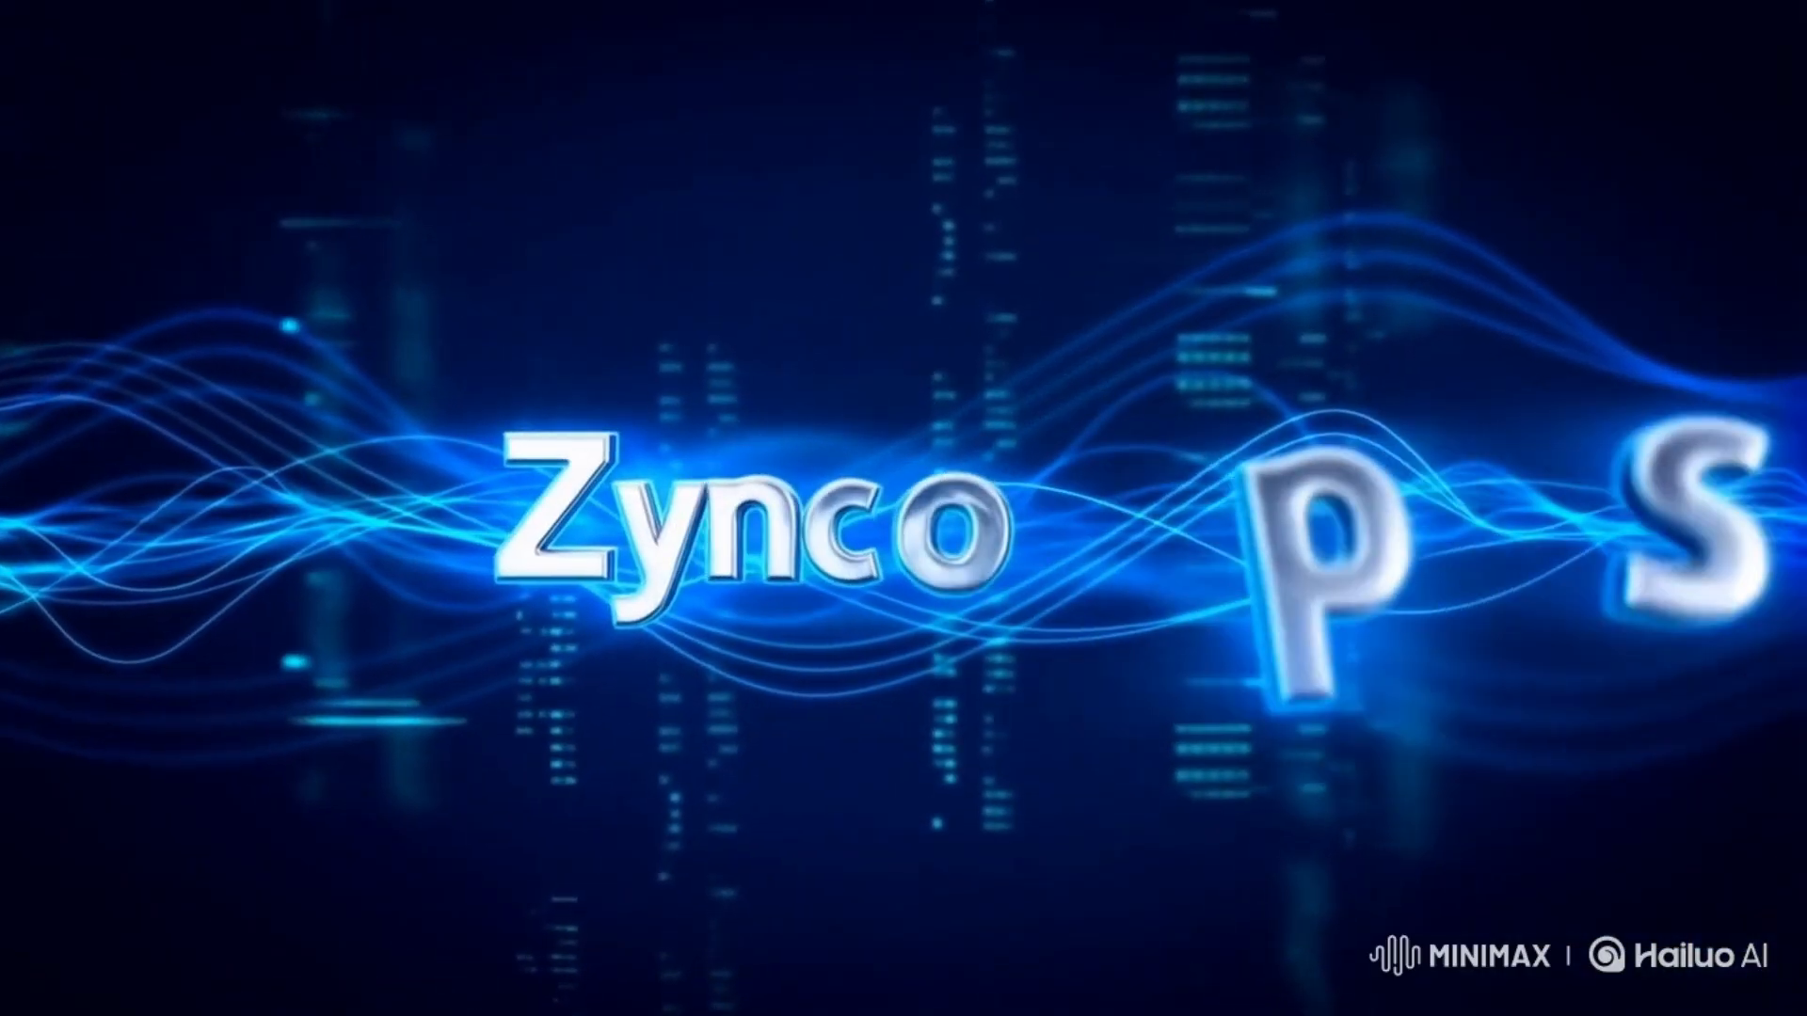